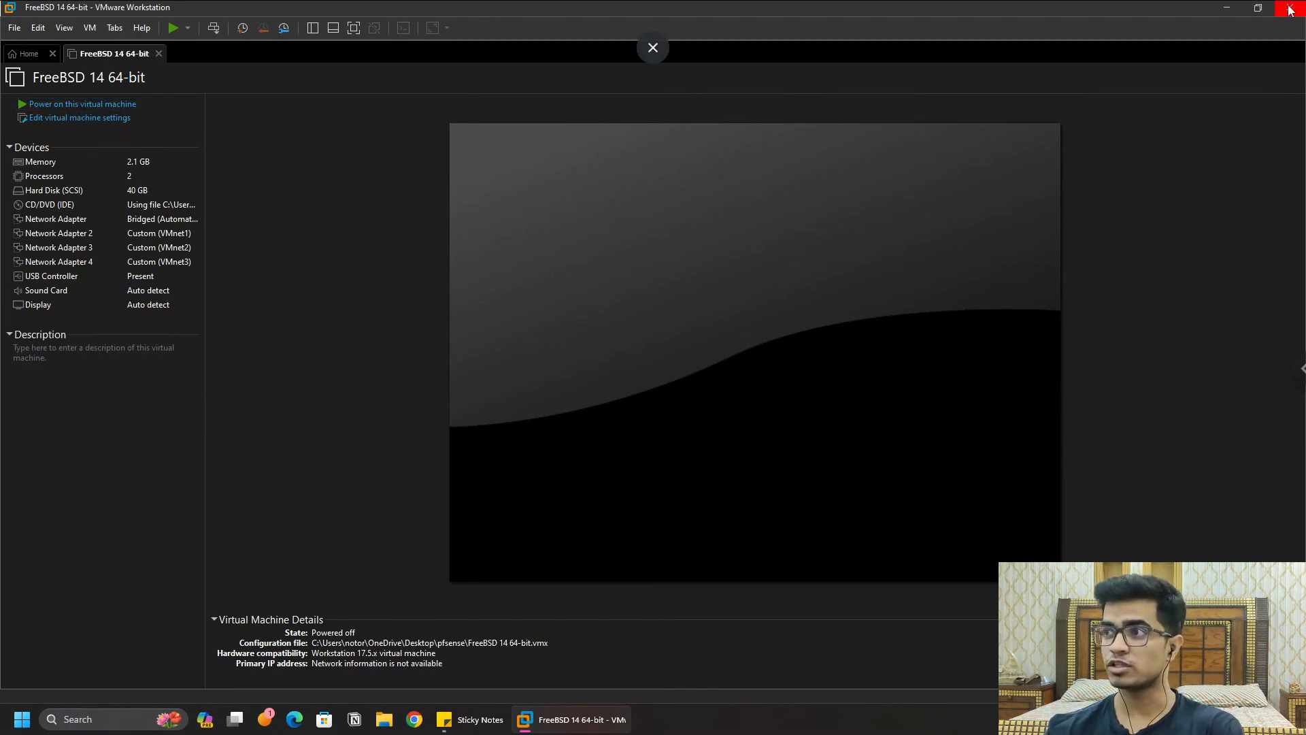
Step: Search Windows for 'virtual' and launch Virtual Network Editor
{"action": "left_click", "coordinate": [113, 726]}
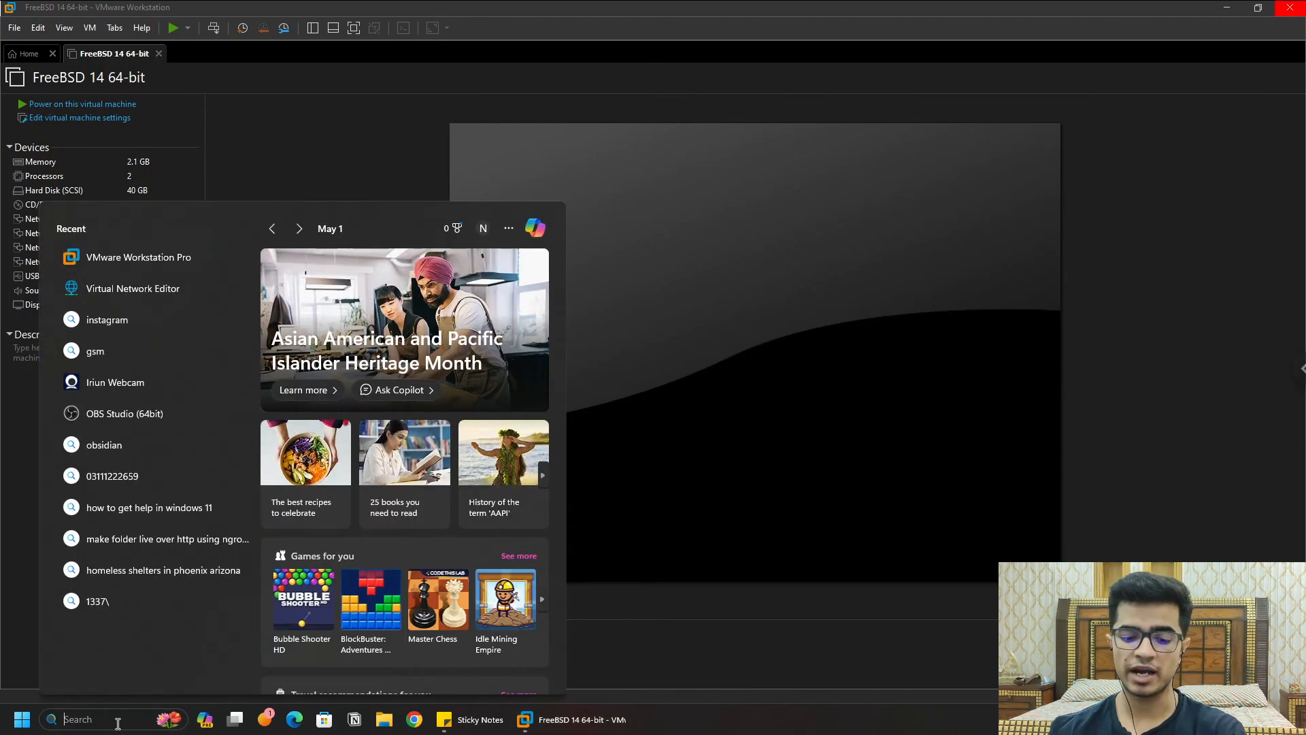
{"action": "type", "text": "virtual"}
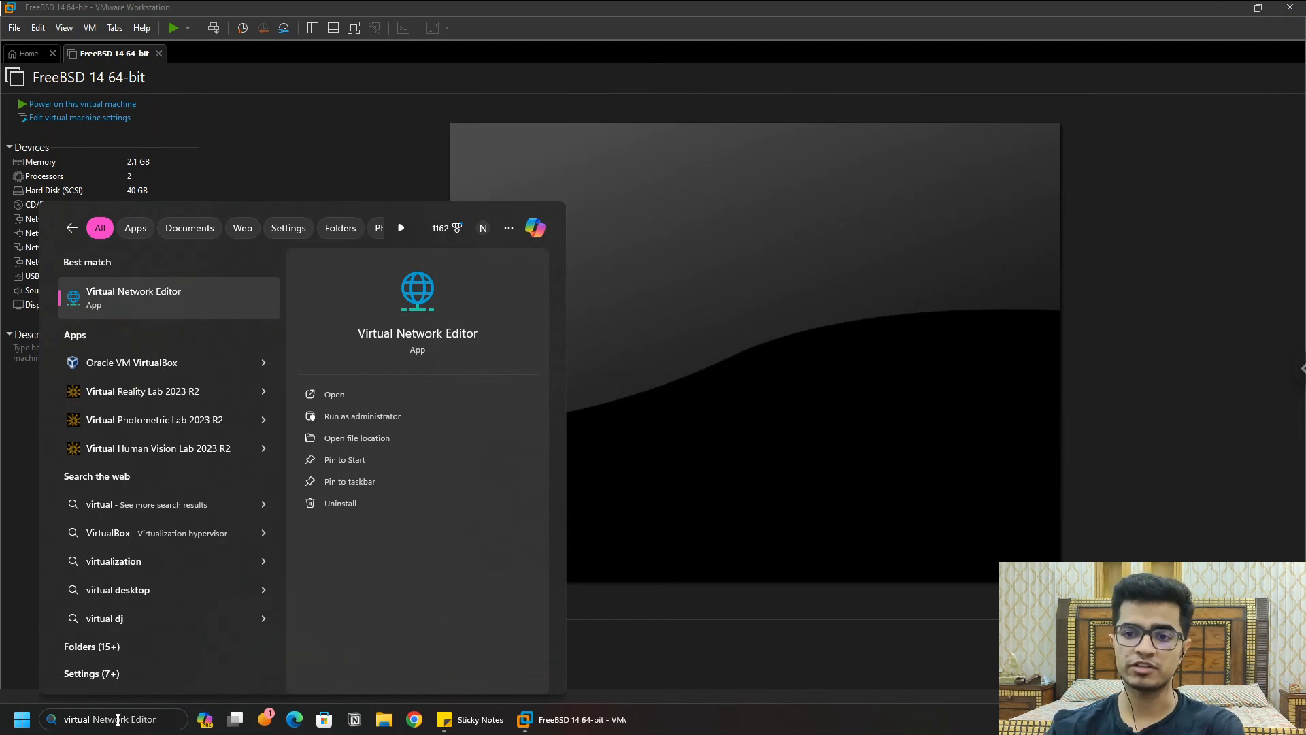
{"action": "left_click", "coordinate": [132, 289]}
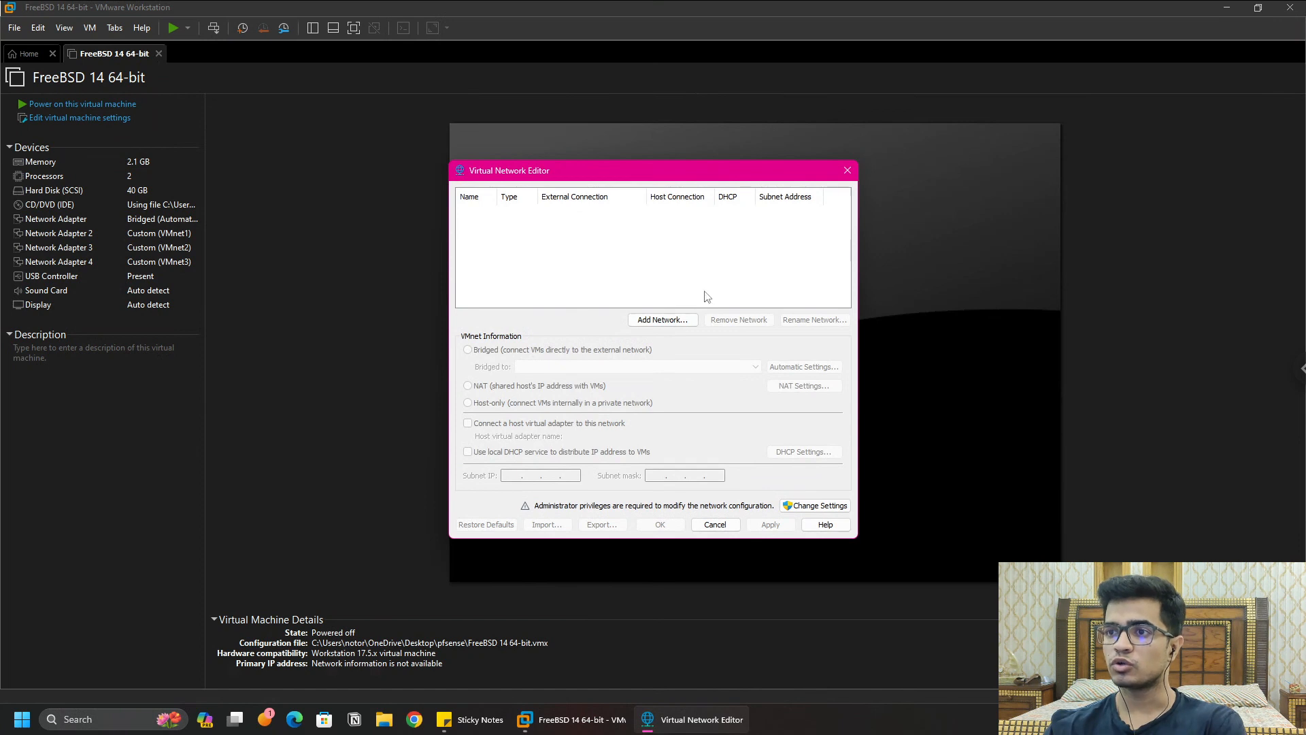
Step: Dismiss the Add Network prompt and request administrator rights with Change Settings
{"action": "left_click", "coordinate": [678, 326]}
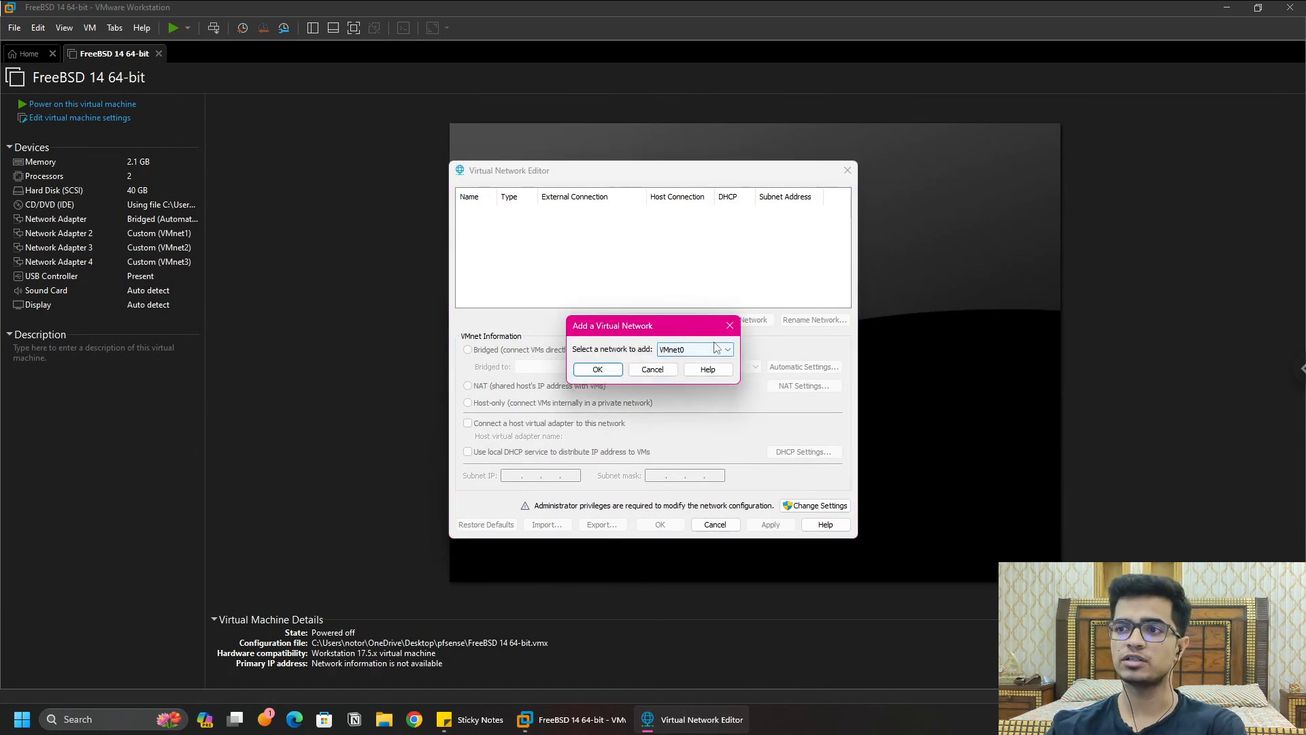
{"action": "key", "text": "Escape"}
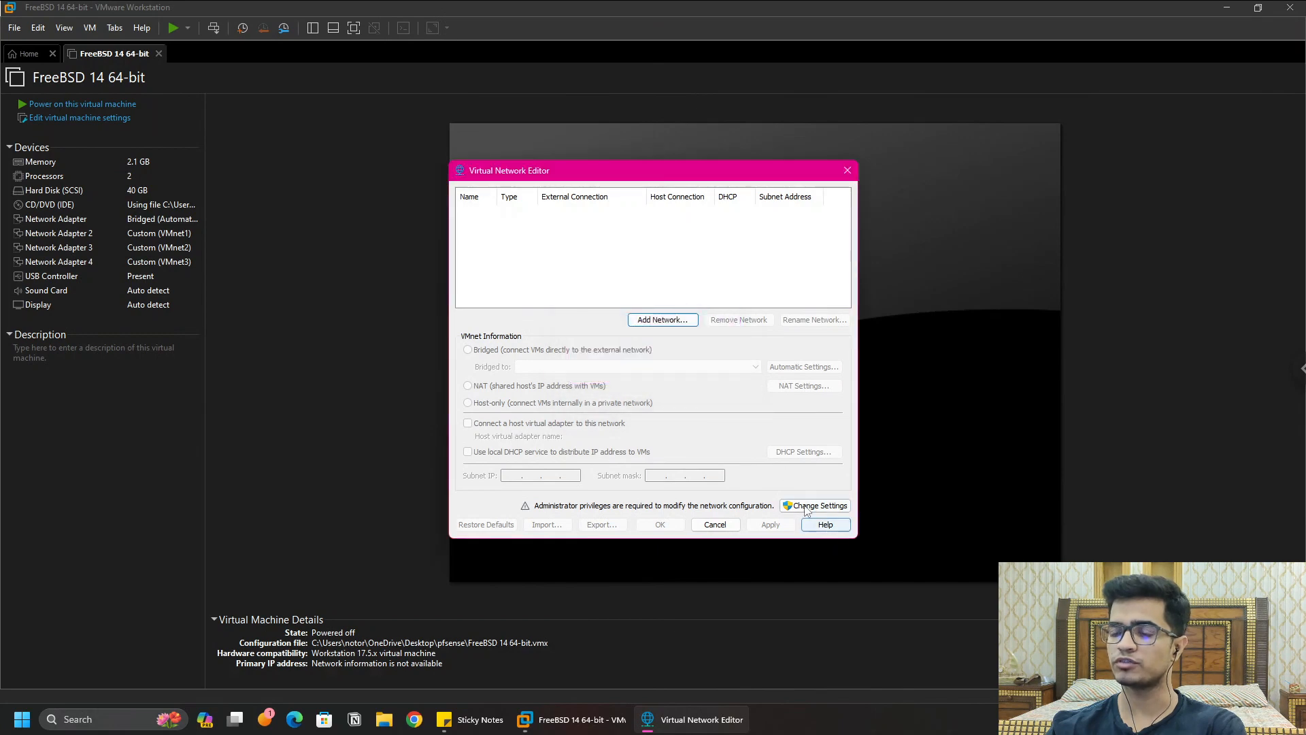
{"action": "left_click", "coordinate": [815, 506]}
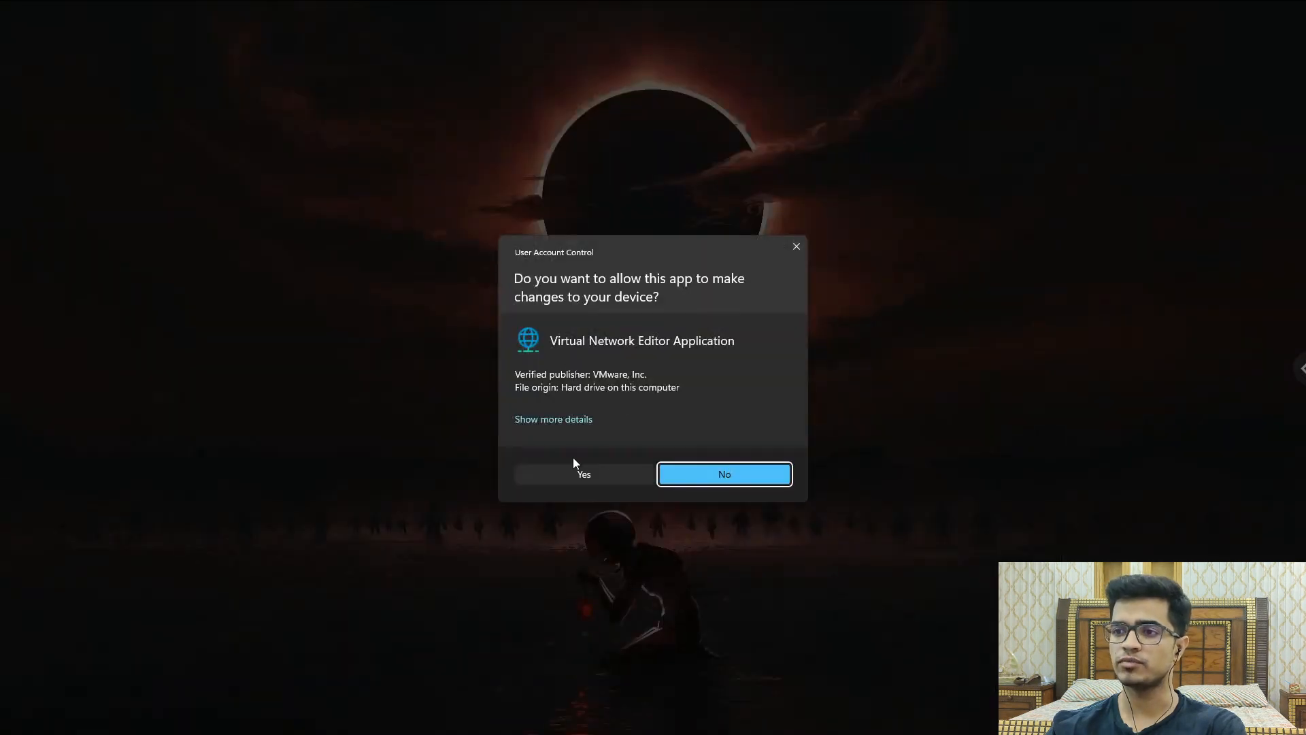
Step: Approve the UAC prompt and add host-only networks VMnet1, VMnet2 and VMnet3
{"action": "left_click", "coordinate": [587, 475]}
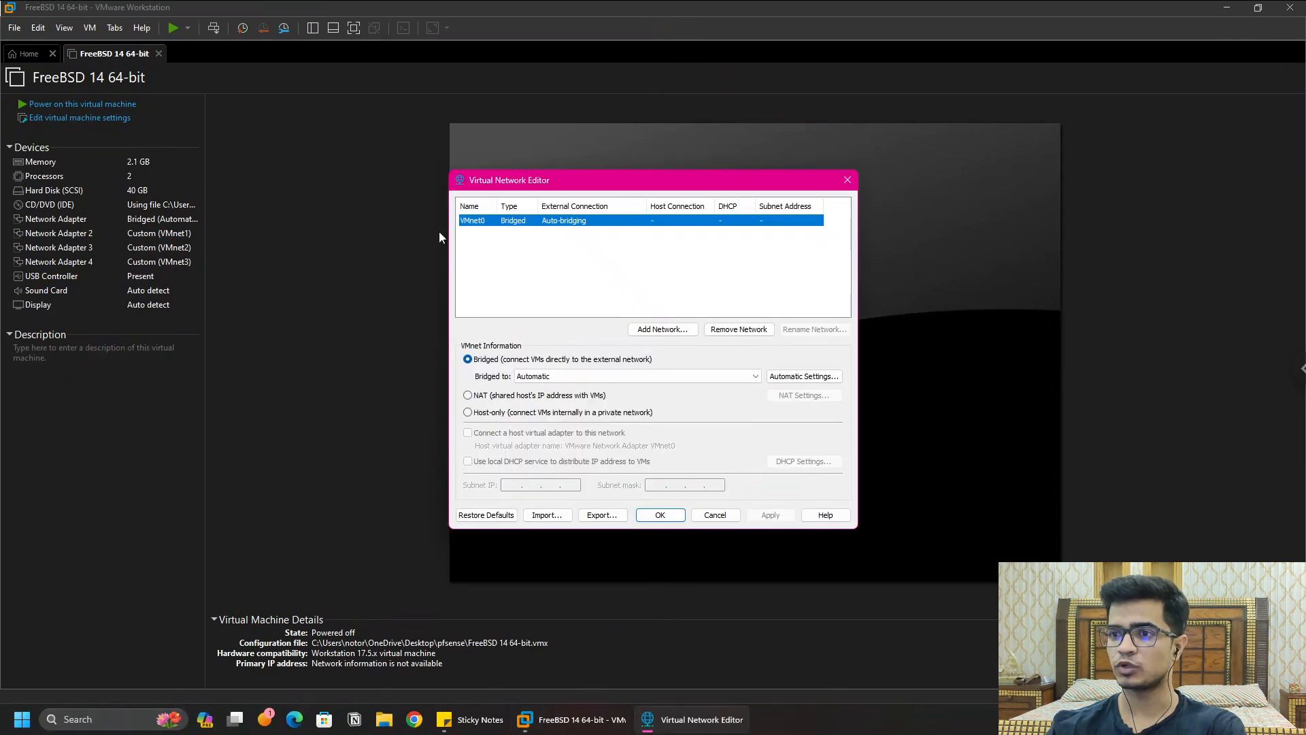
{"action": "left_click", "coordinate": [636, 330]}
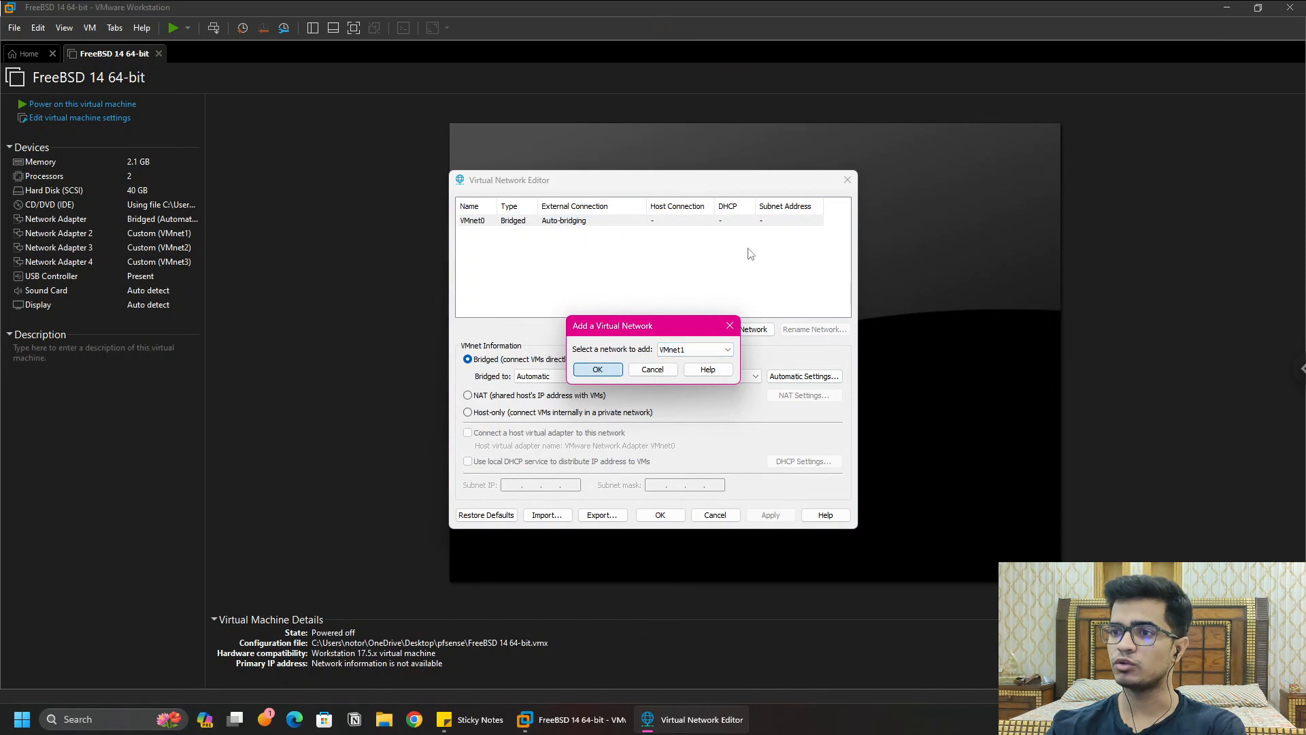
{"action": "left_click", "coordinate": [597, 369]}
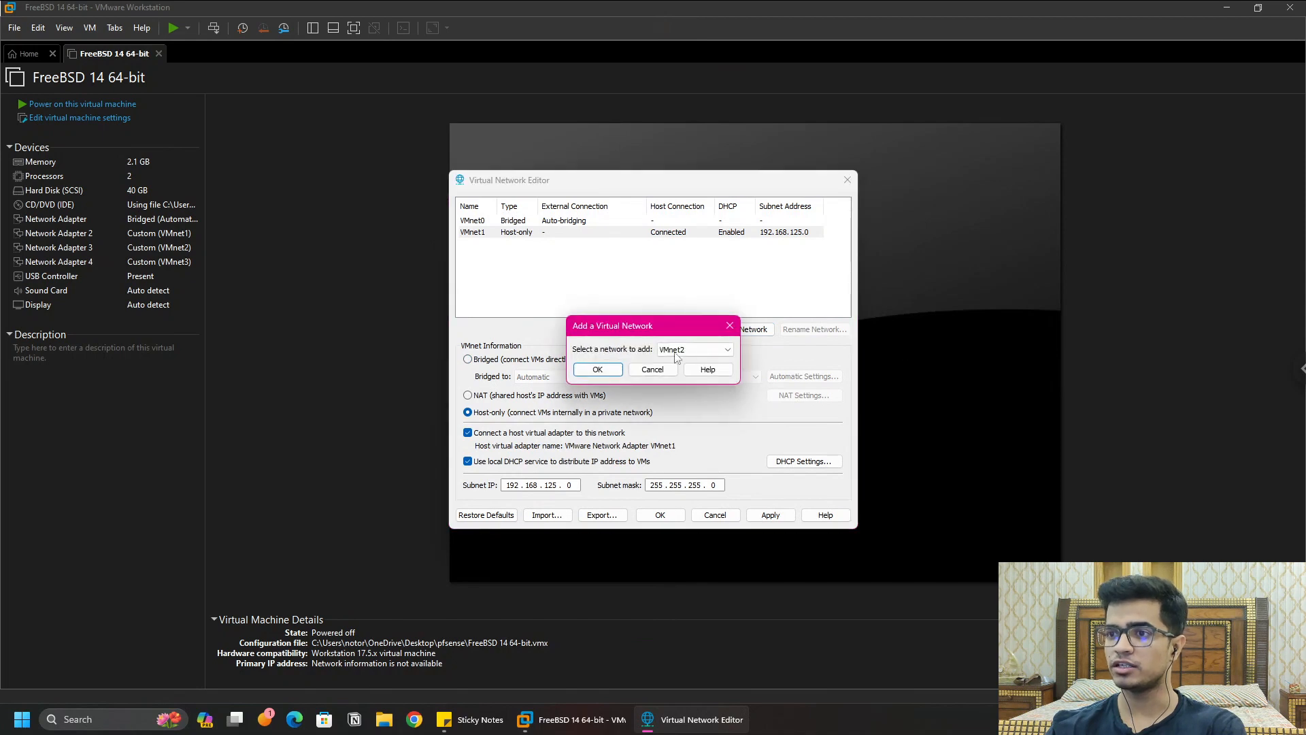
{"action": "left_click", "coordinate": [595, 368]}
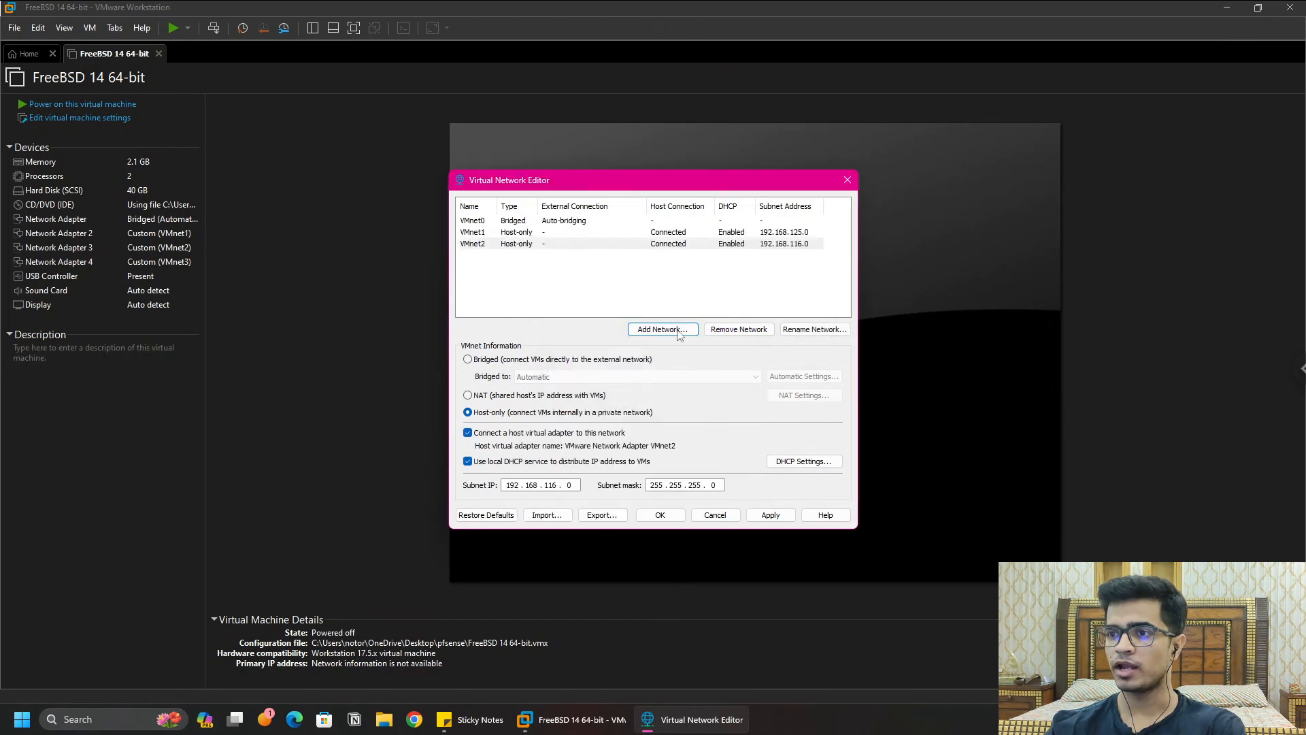
{"action": "left_click", "coordinate": [661, 329]}
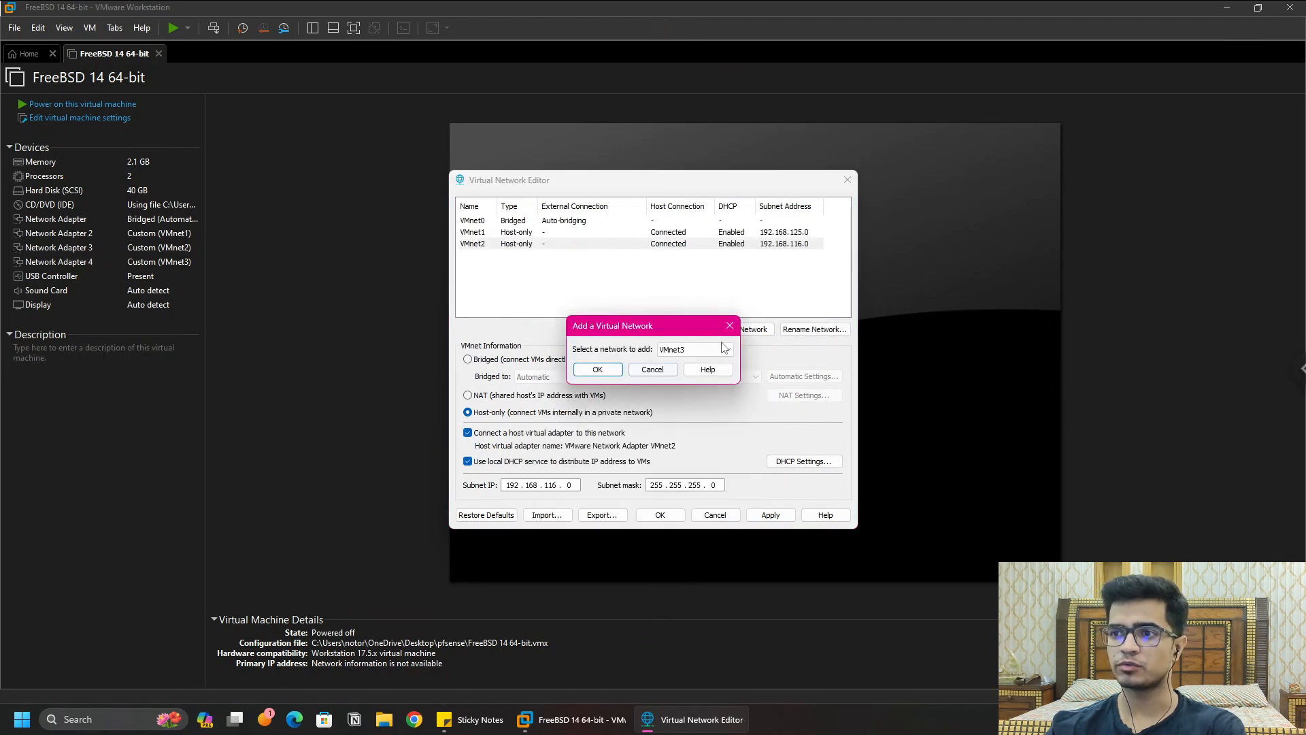
{"action": "left_click", "coordinate": [597, 369]}
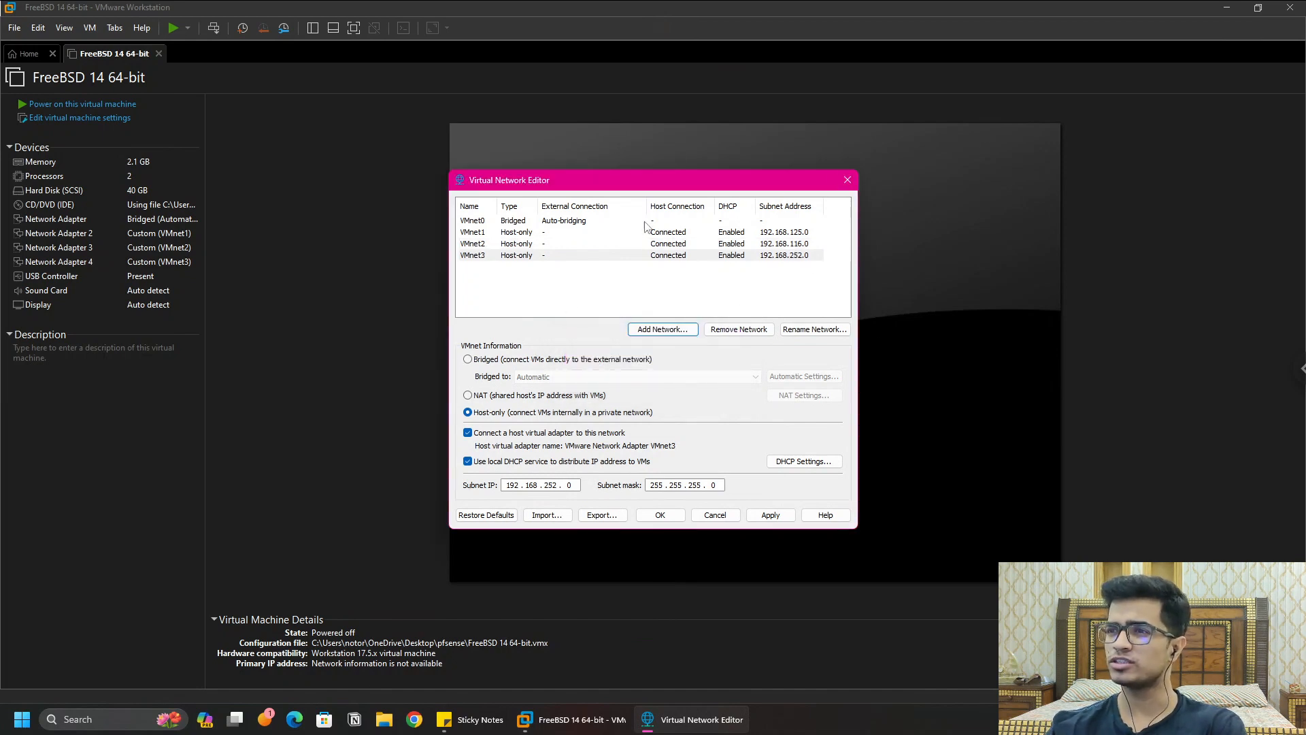
Step: Uncheck 'Use local DHCP service' on VMnet1, VMnet2 and VMnet3, then apply the configuration
{"action": "left_click", "coordinate": [525, 233]}
{"action": "left_click", "coordinate": [467, 461]}
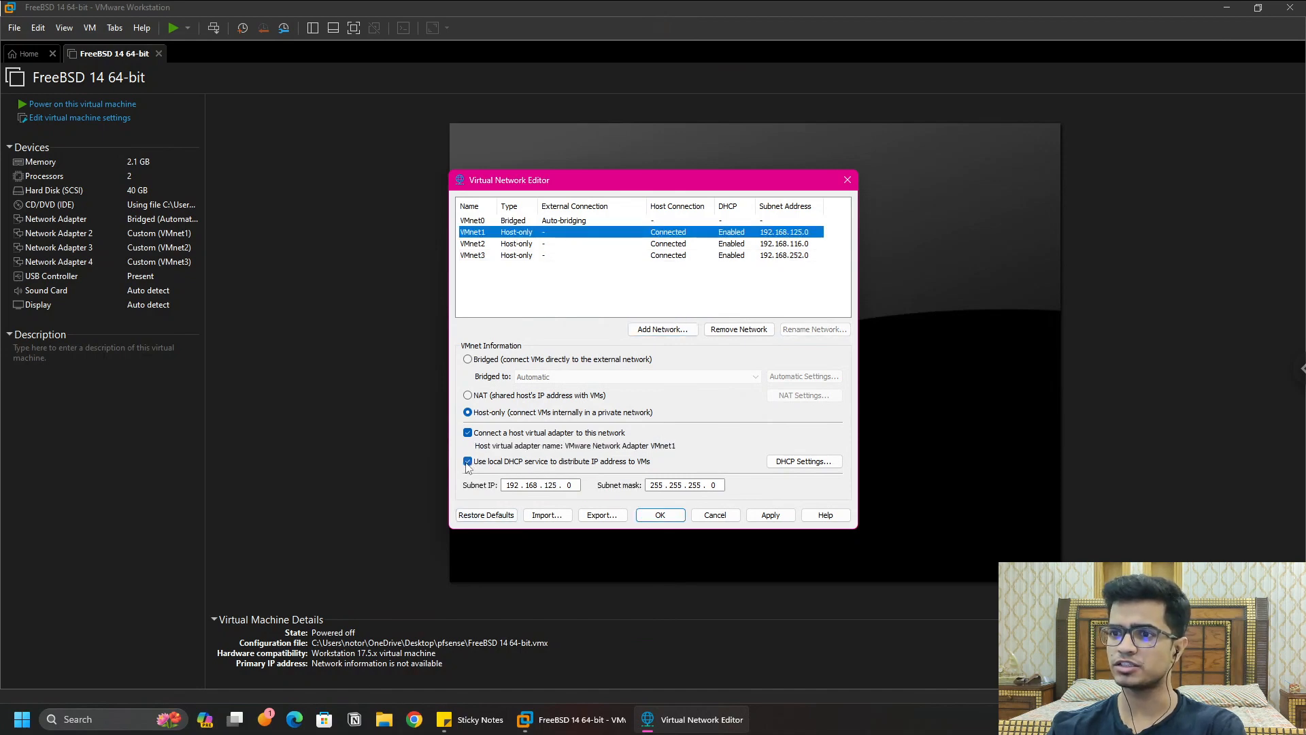
{"action": "left_click", "coordinate": [527, 244]}
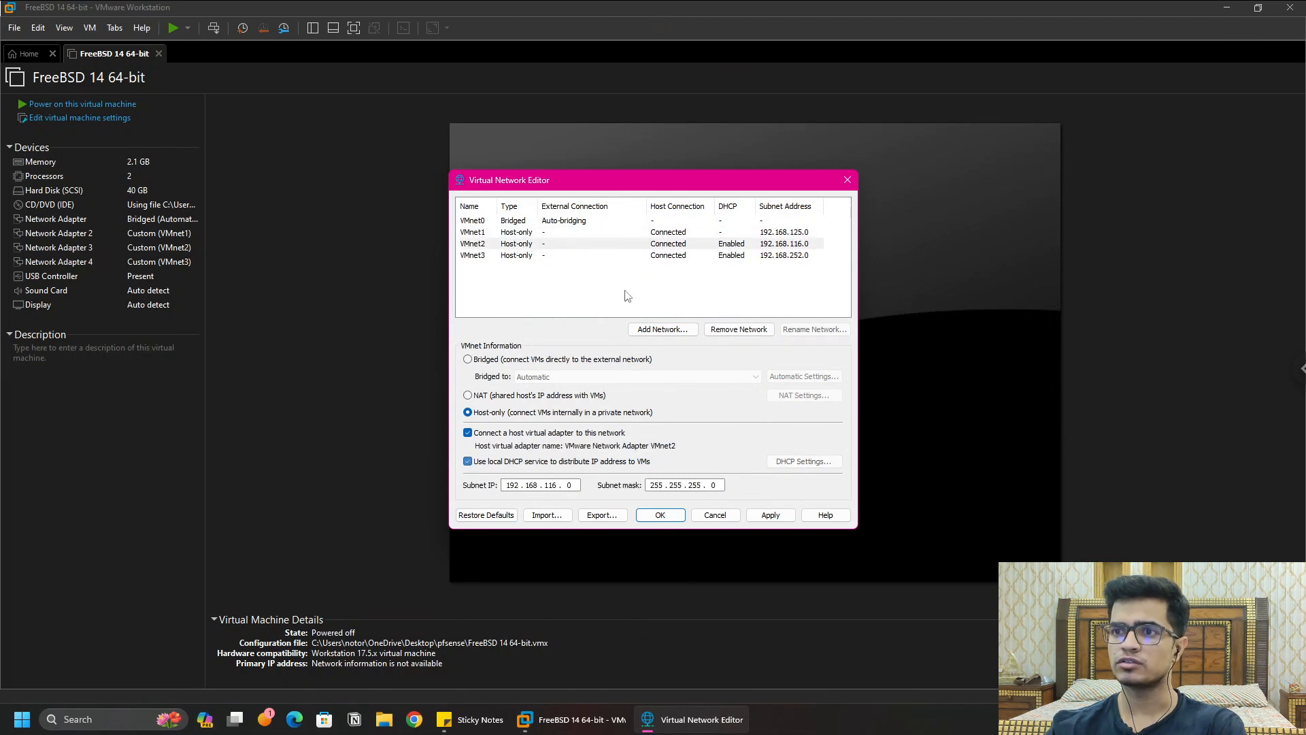
{"action": "left_click", "coordinate": [519, 461]}
{"action": "left_click", "coordinate": [517, 255]}
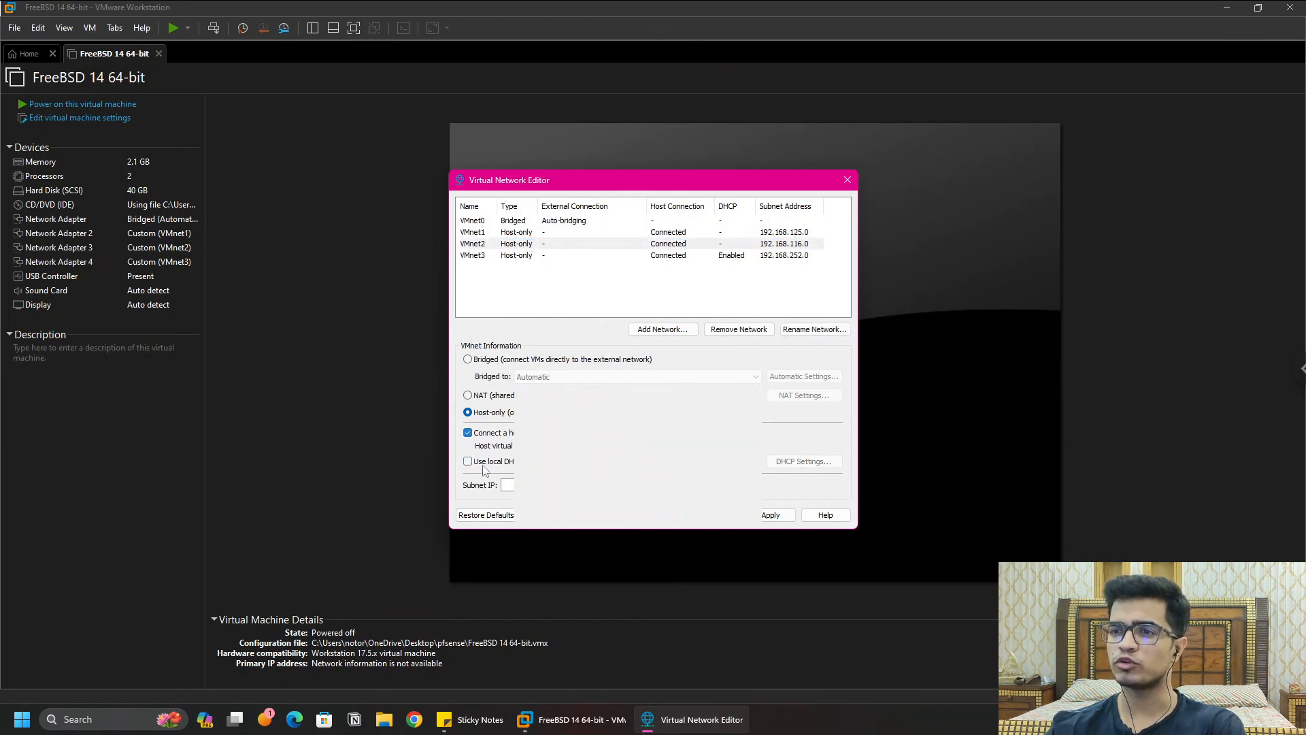
{"action": "left_click", "coordinate": [467, 462]}
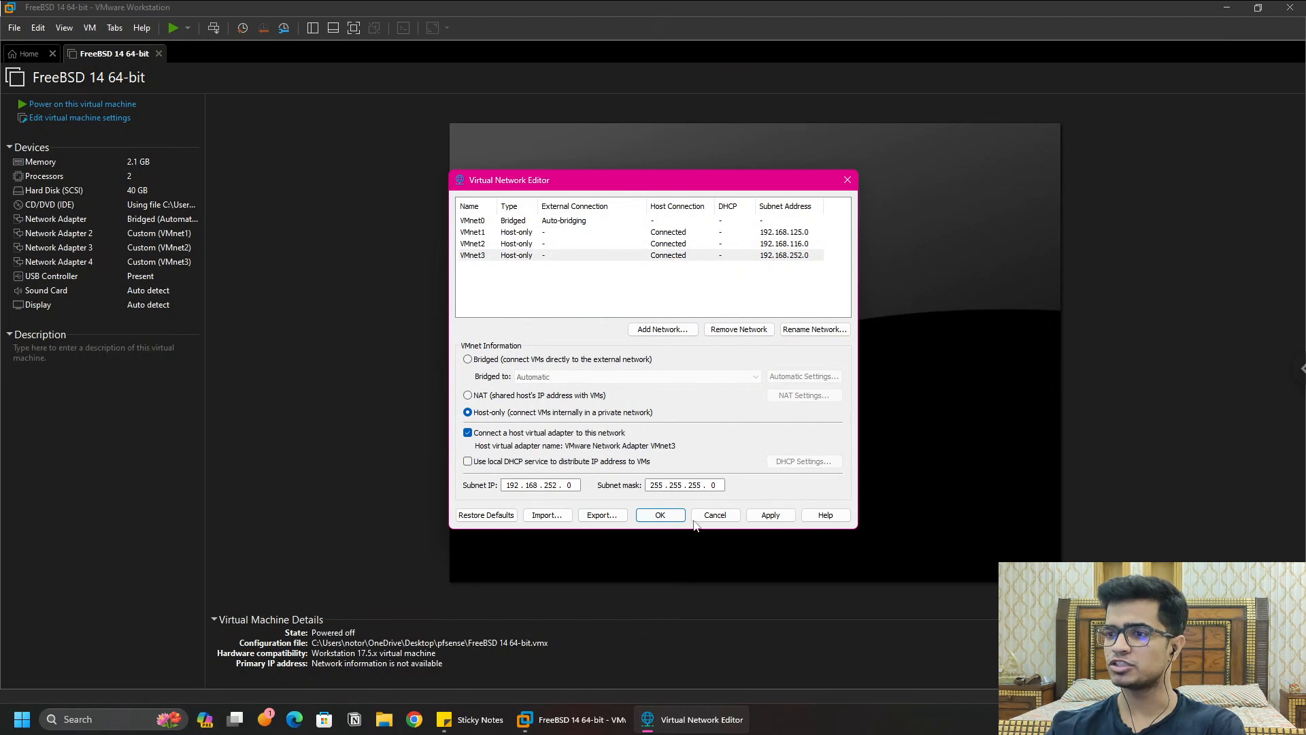
{"action": "left_click", "coordinate": [775, 516]}
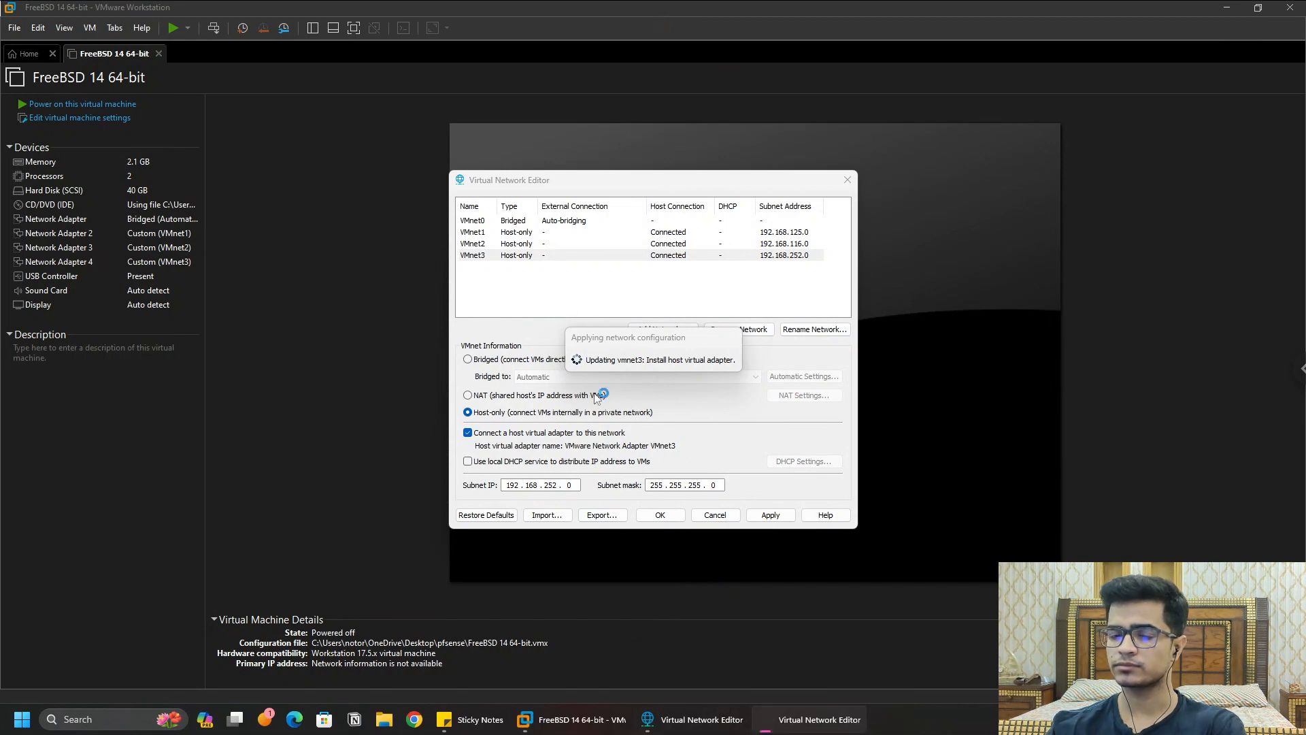
{"action": "left_click", "coordinate": [667, 519]}
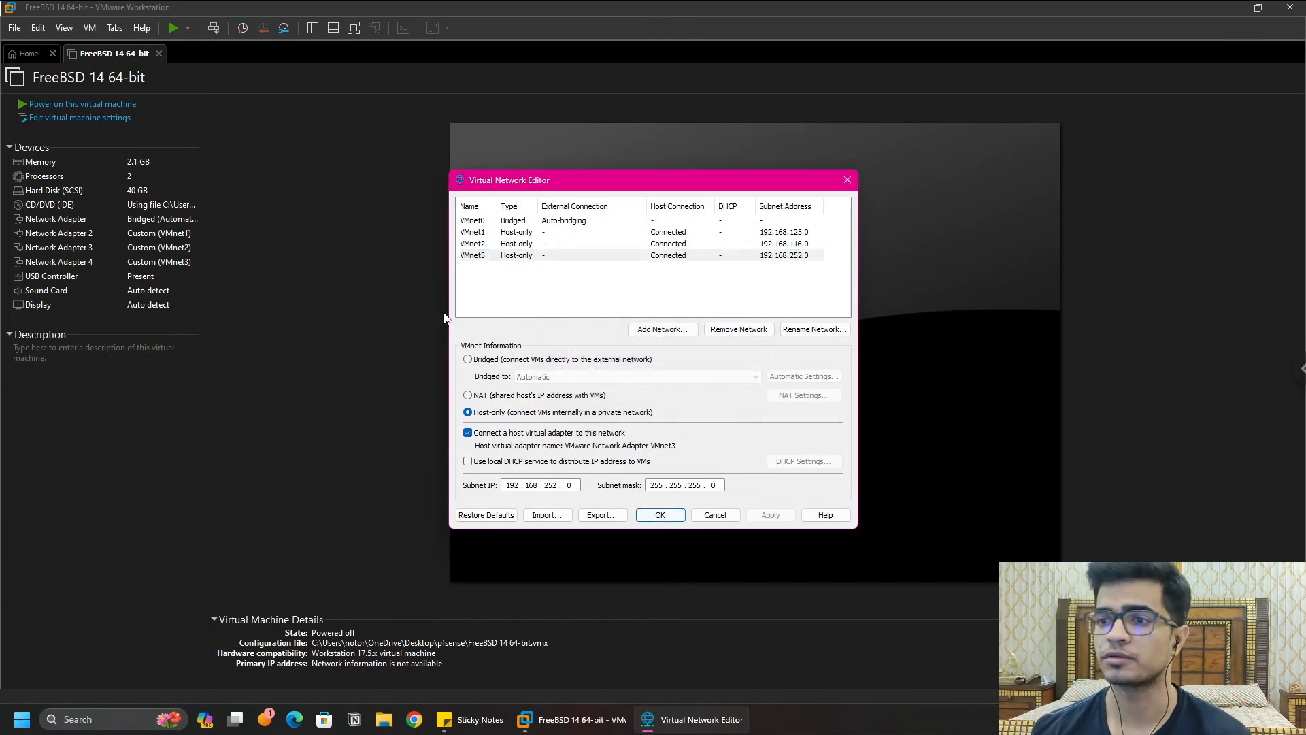
Step: Close the network editor, open the FreeBSD 14 VM settings, and remove old Network Adapters 2, 3 and 4
{"action": "left_click", "coordinate": [660, 515]}
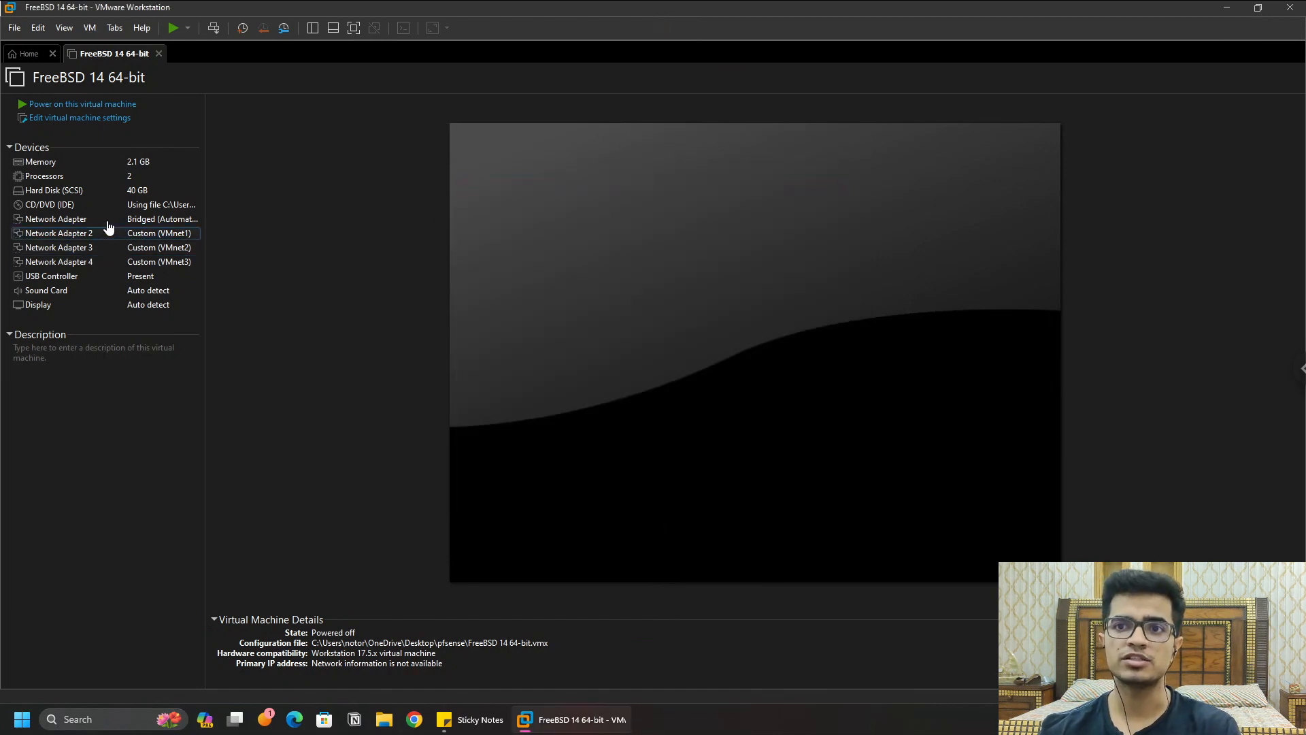
{"action": "left_click", "coordinate": [79, 117]}
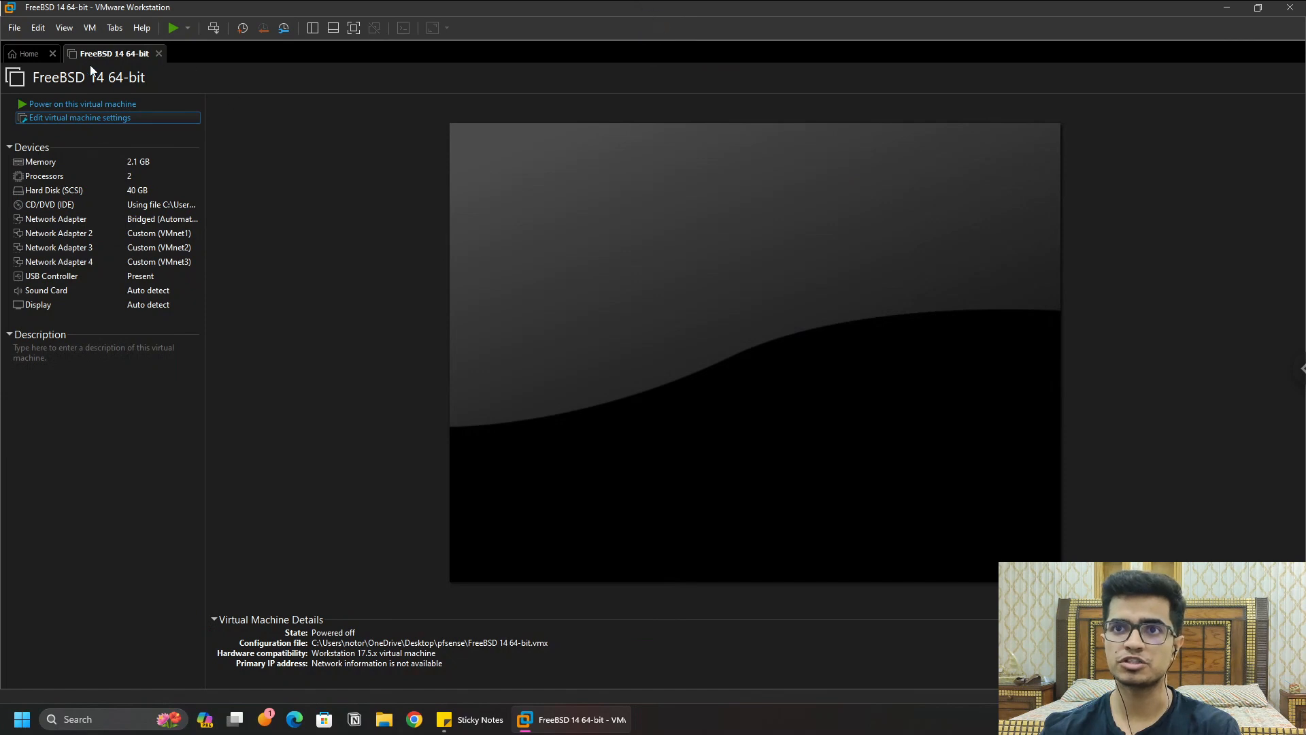
{"action": "left_click", "coordinate": [154, 117]}
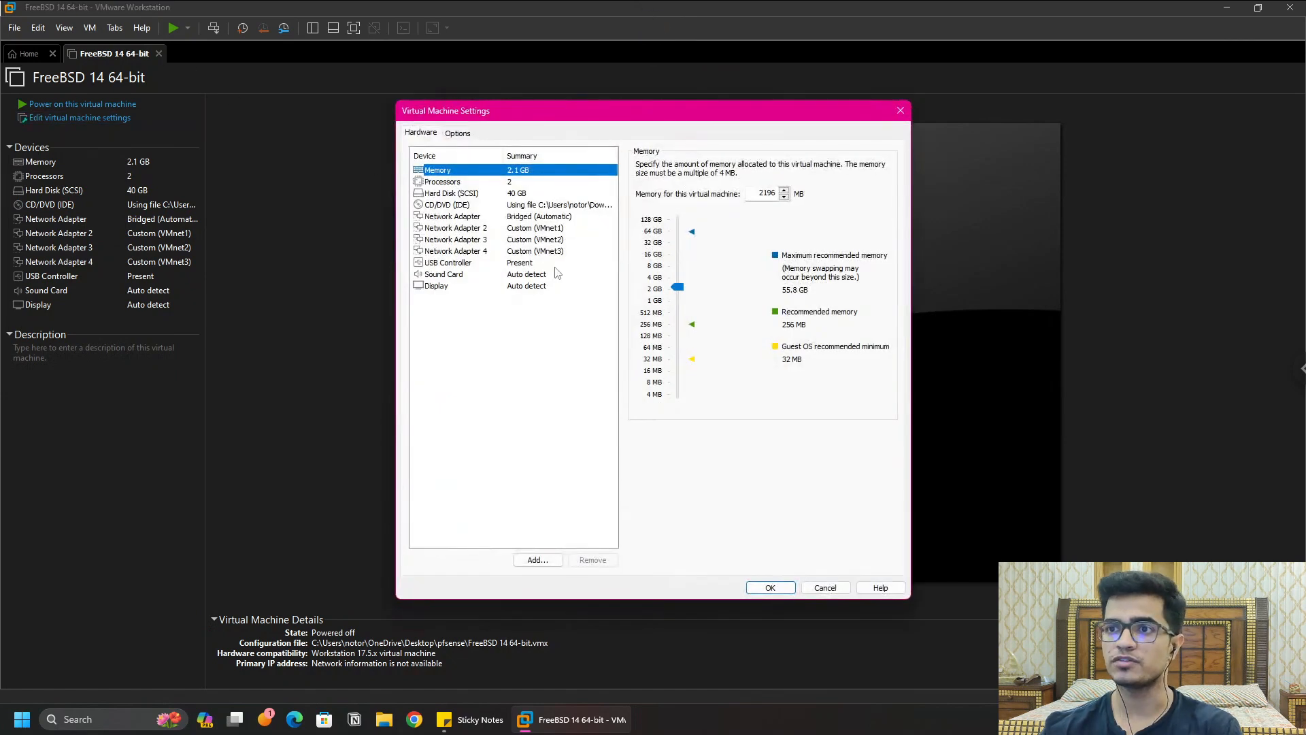
{"action": "left_click", "coordinate": [544, 231]}
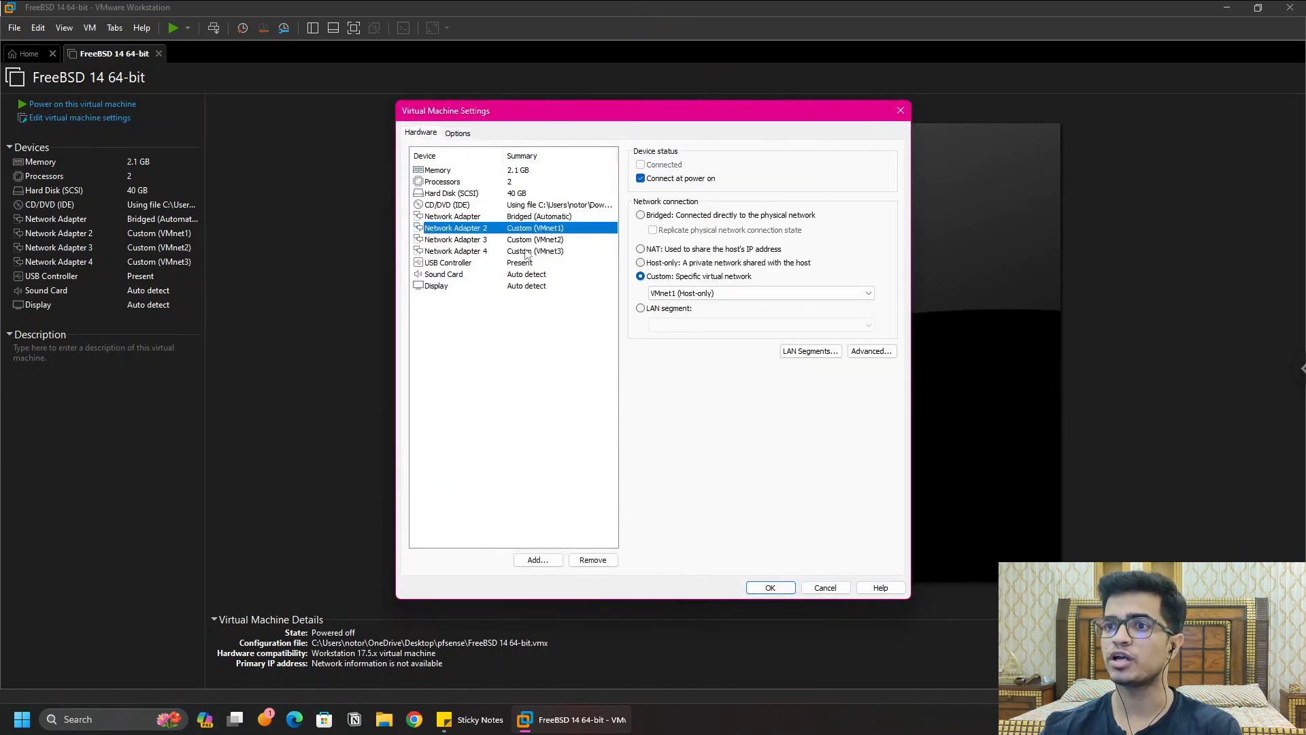
{"action": "left_click", "coordinate": [539, 240]}
{"action": "left_click", "coordinate": [541, 228]}
{"action": "left_click", "coordinate": [548, 251]}
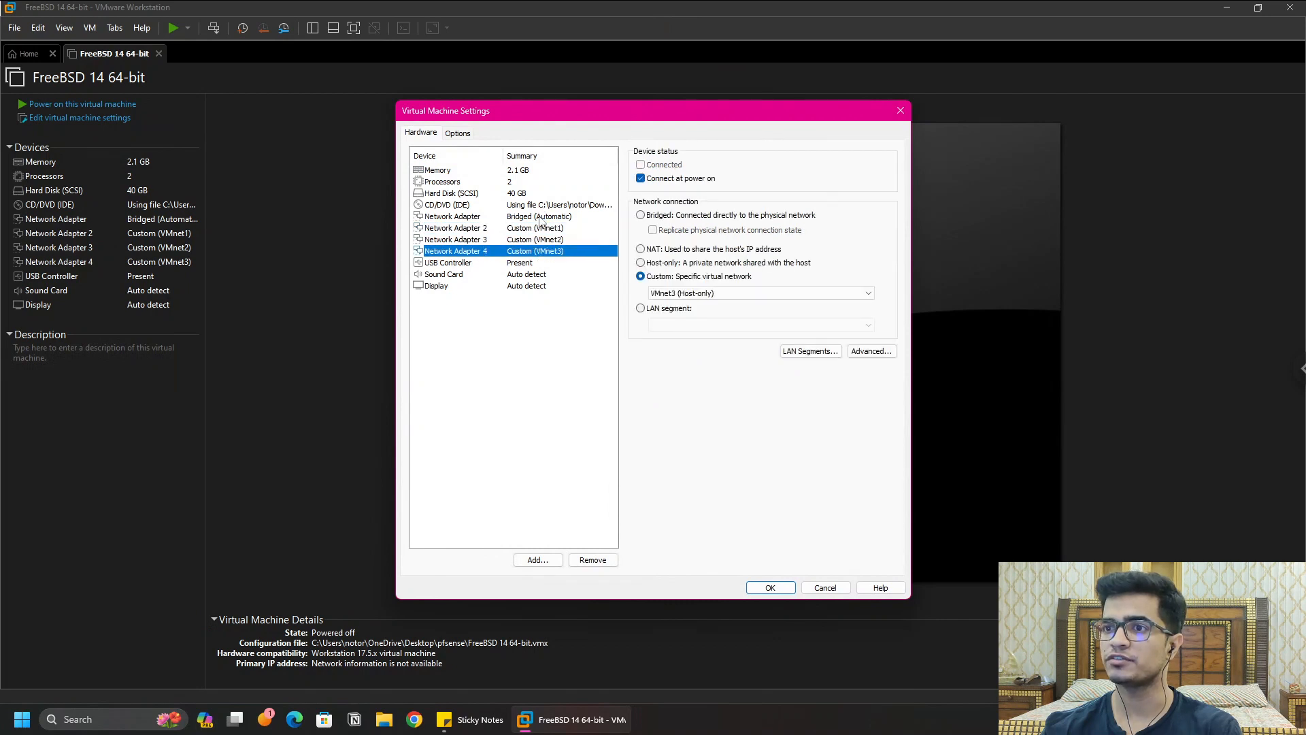
{"action": "left_click", "coordinate": [538, 228]}
{"action": "left_click", "coordinate": [612, 560]}
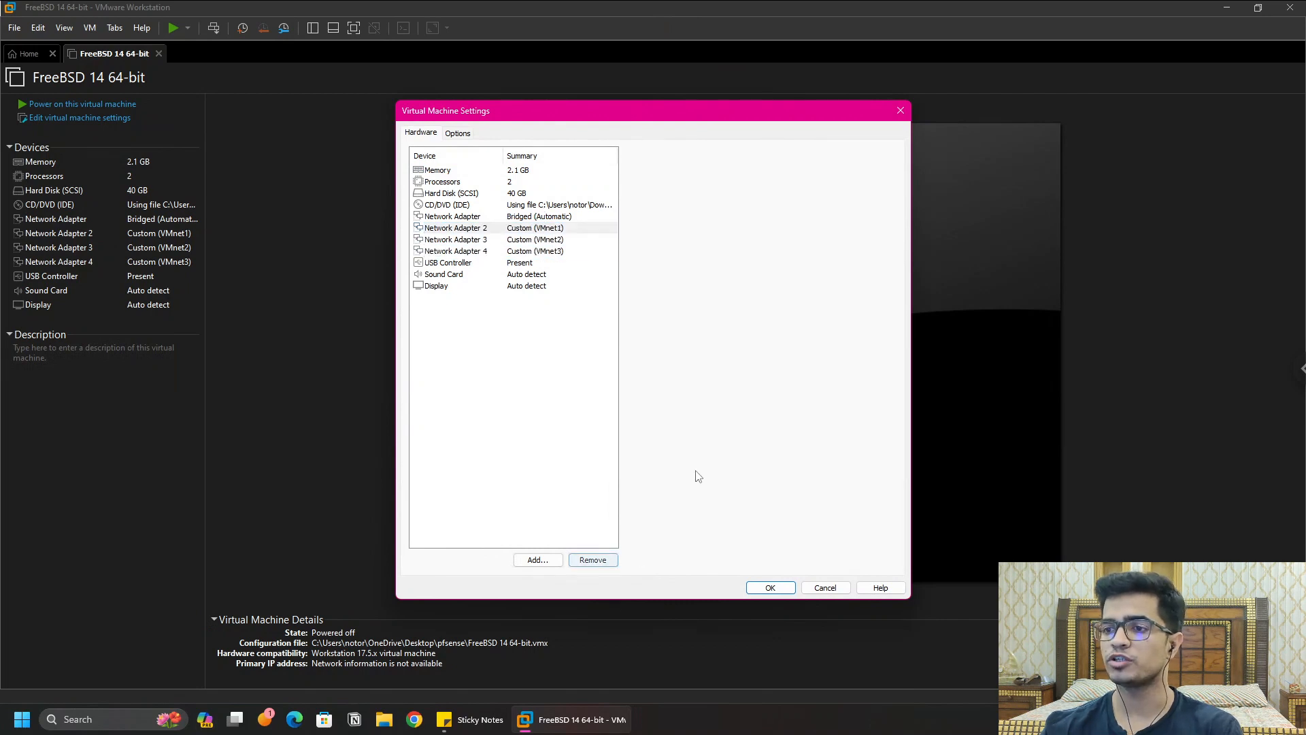
{"action": "left_click", "coordinate": [603, 565]}
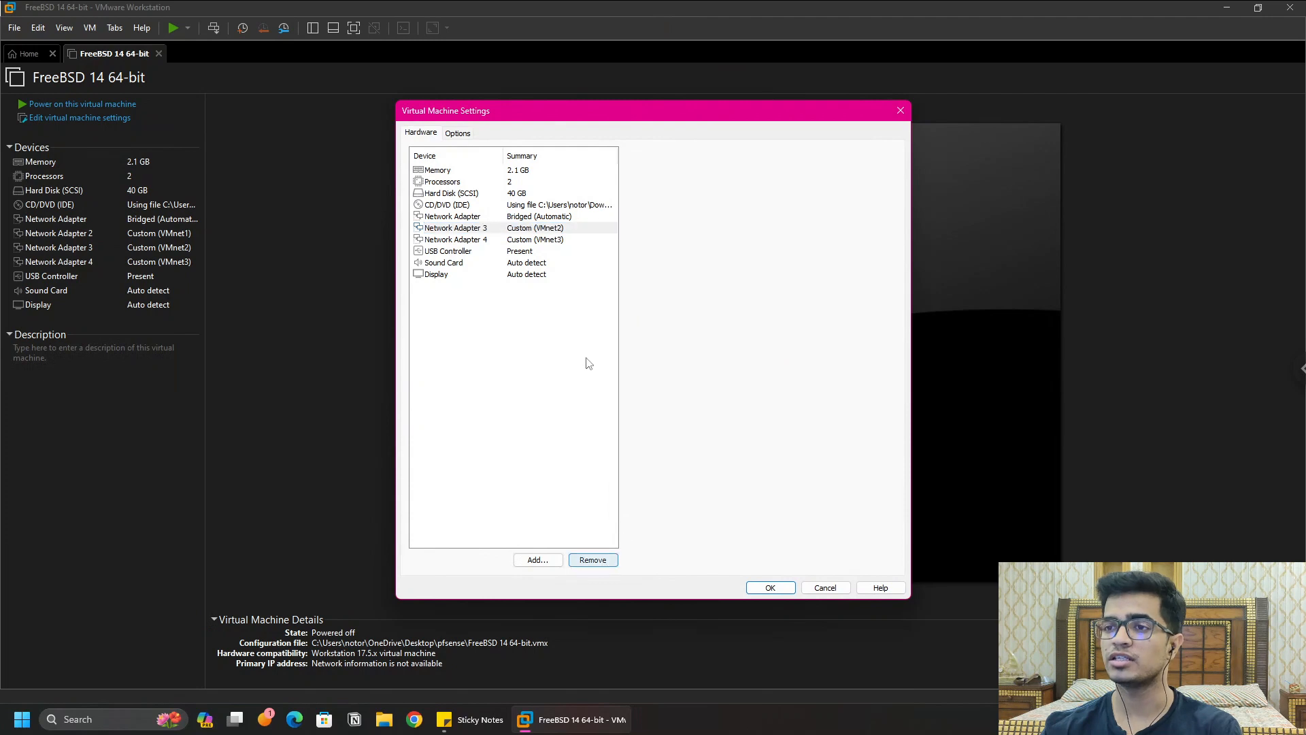
{"action": "left_click", "coordinate": [599, 562]}
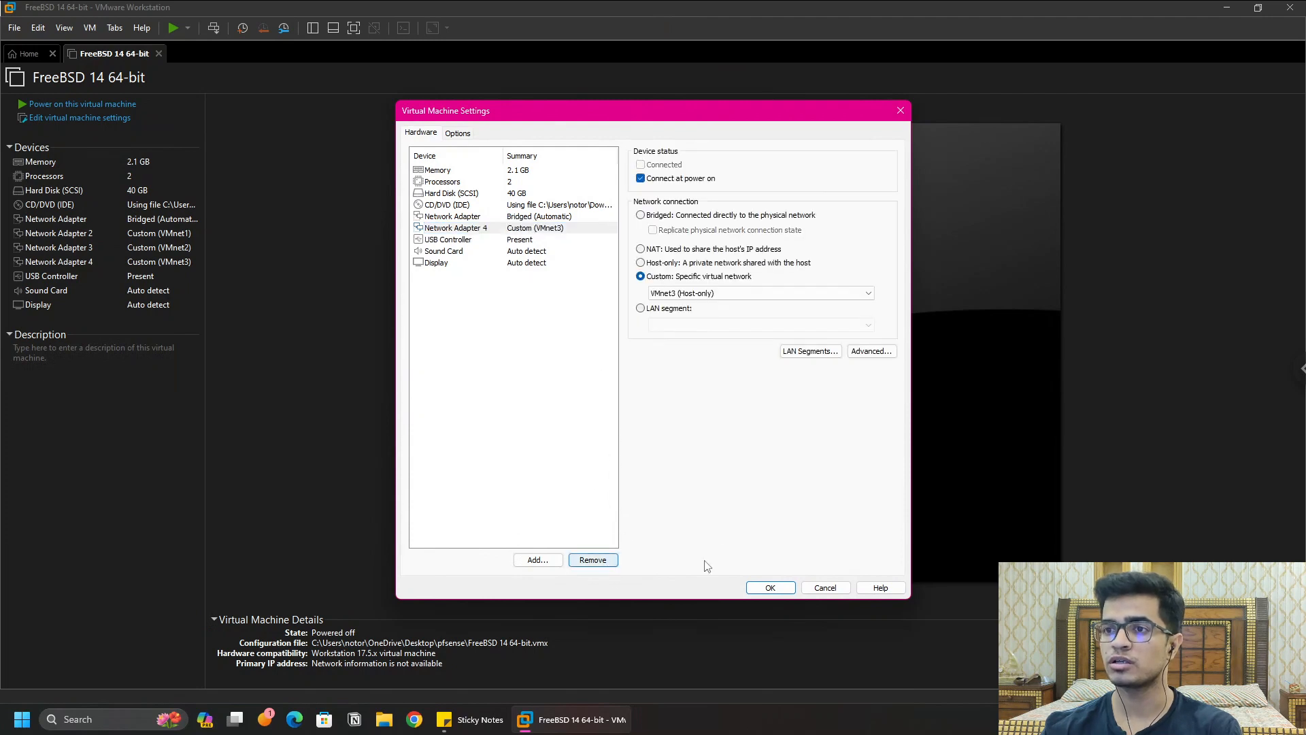
{"action": "left_click", "coordinate": [452, 217]}
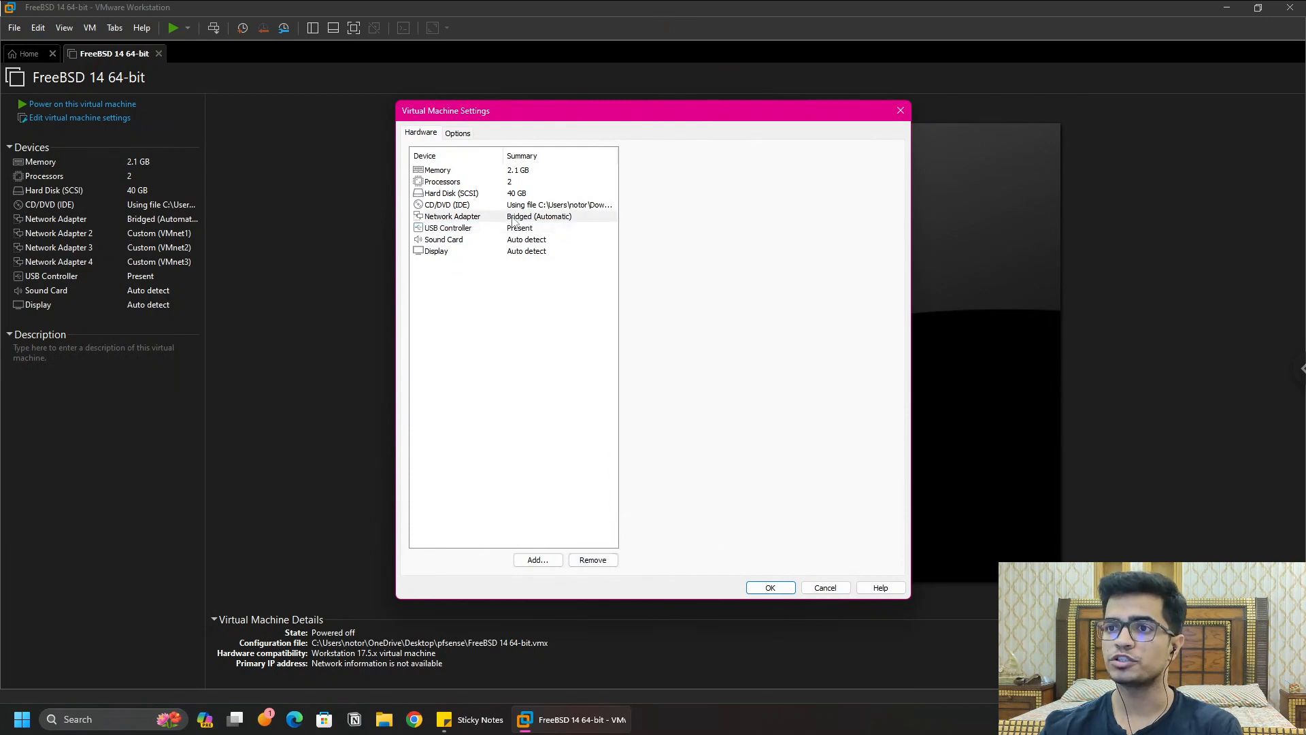
Step: Add three new network adapters (2, 3 and 4) to the VM, each on NAT
{"action": "left_click", "coordinate": [537, 559]}
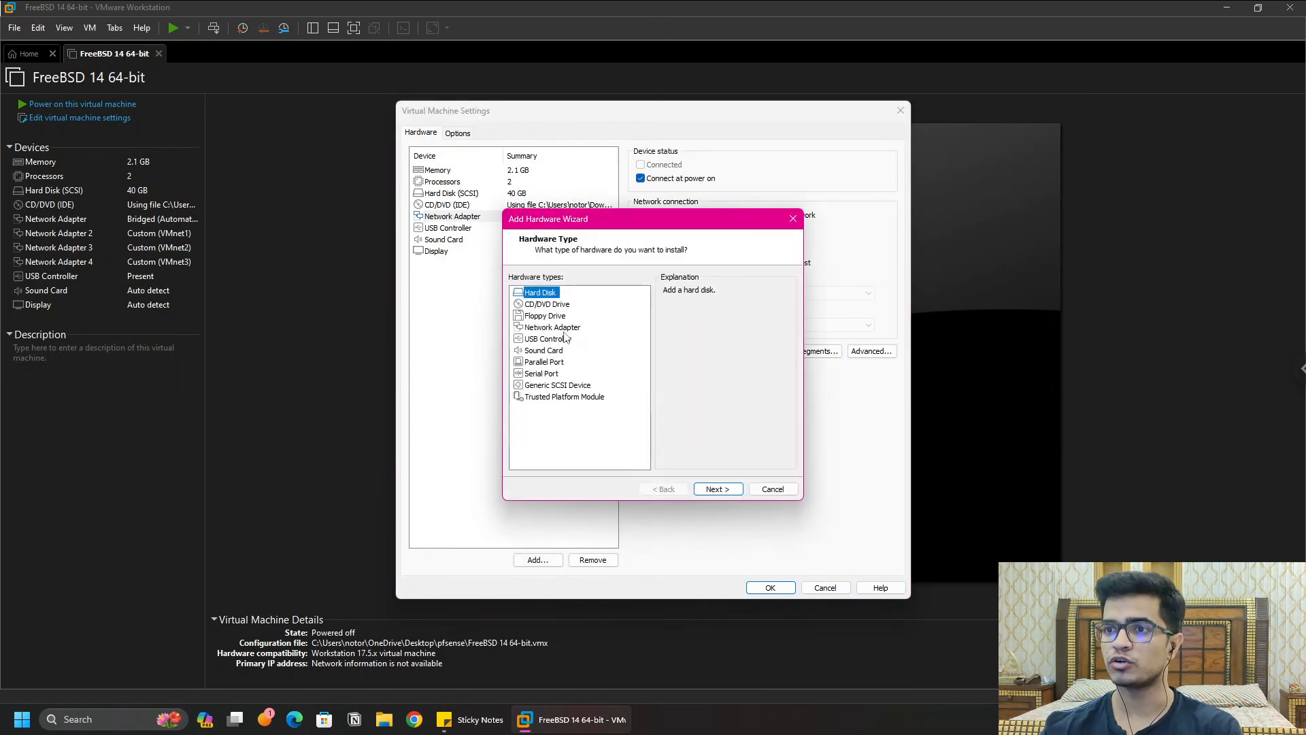
{"action": "left_click", "coordinate": [561, 328]}
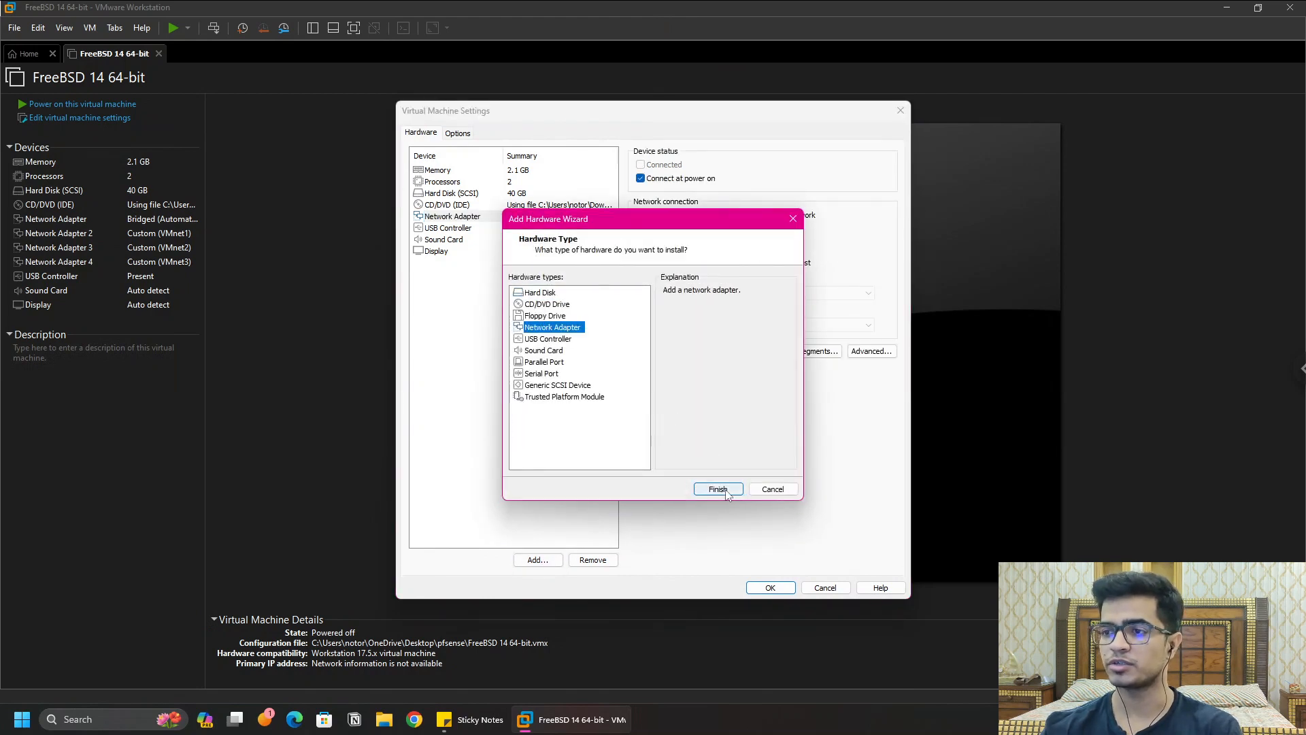
{"action": "left_click", "coordinate": [721, 489]}
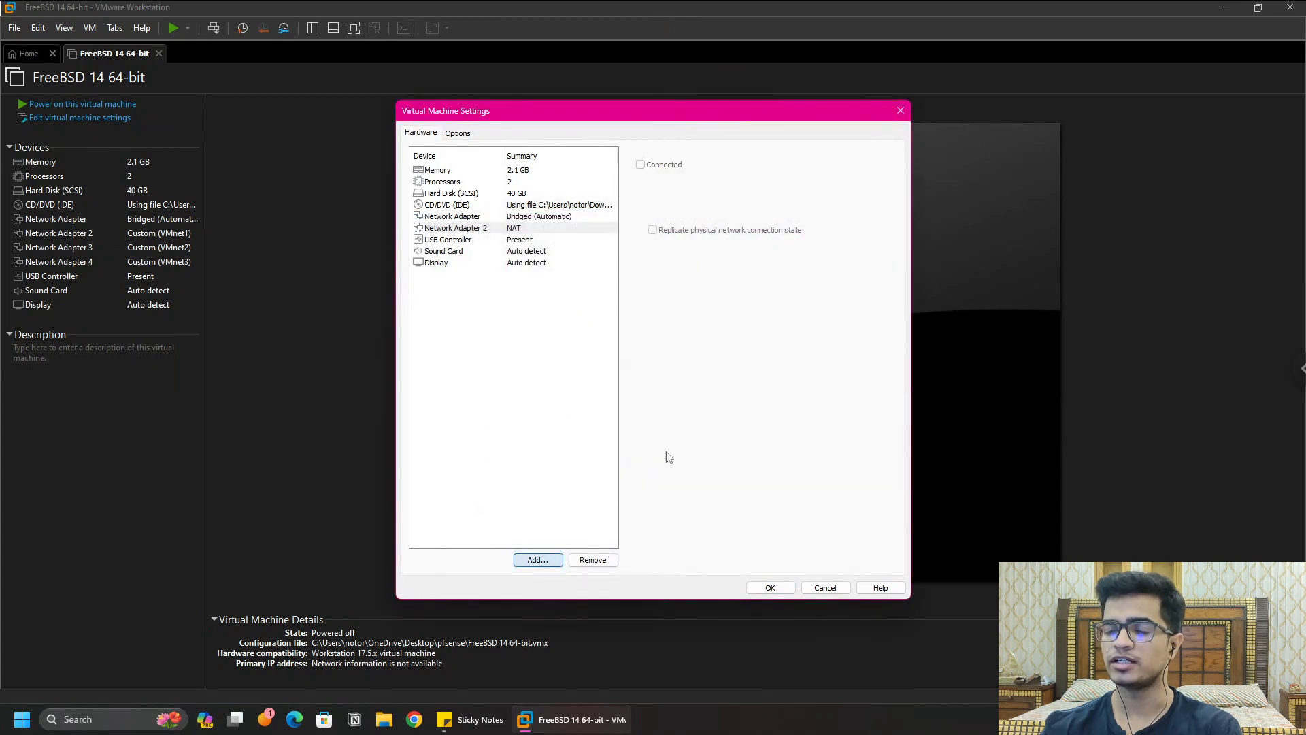
{"action": "key", "text": "Return"}
{"action": "left_click", "coordinate": [552, 327]}
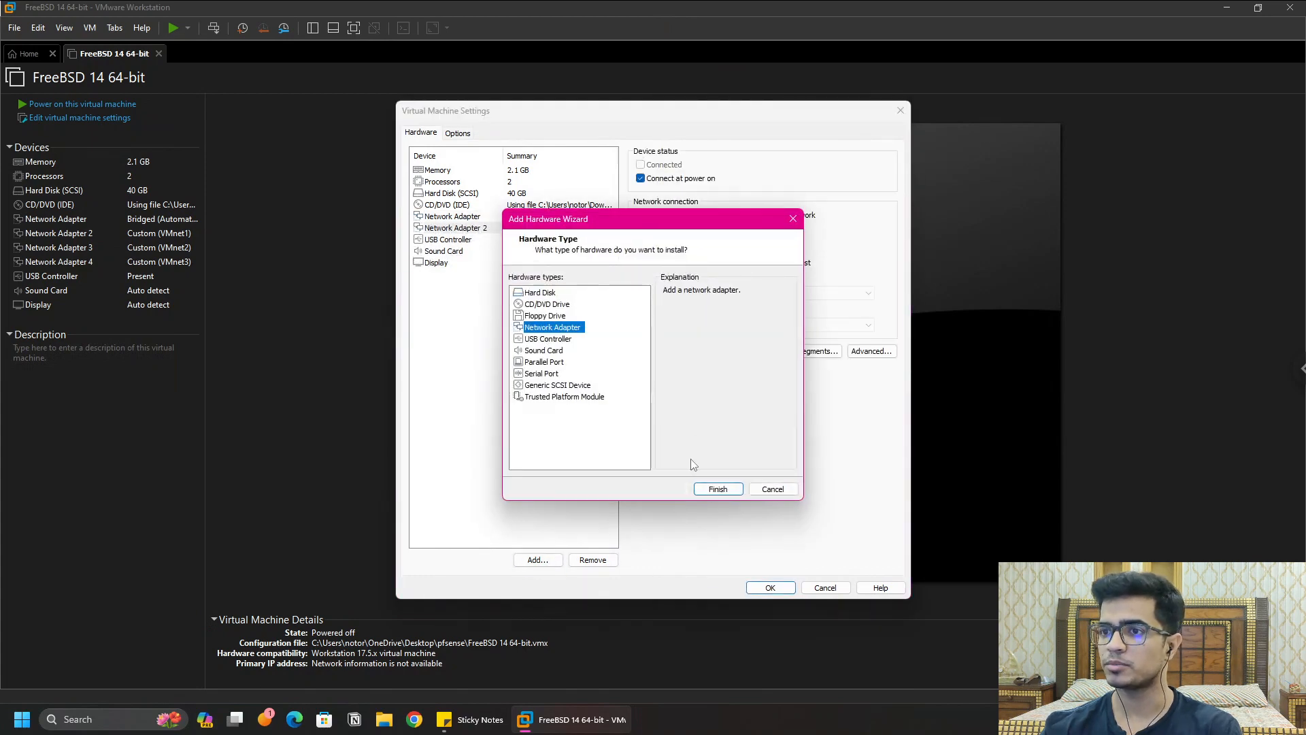
{"action": "left_click", "coordinate": [731, 490]}
{"action": "key", "text": "Return"}
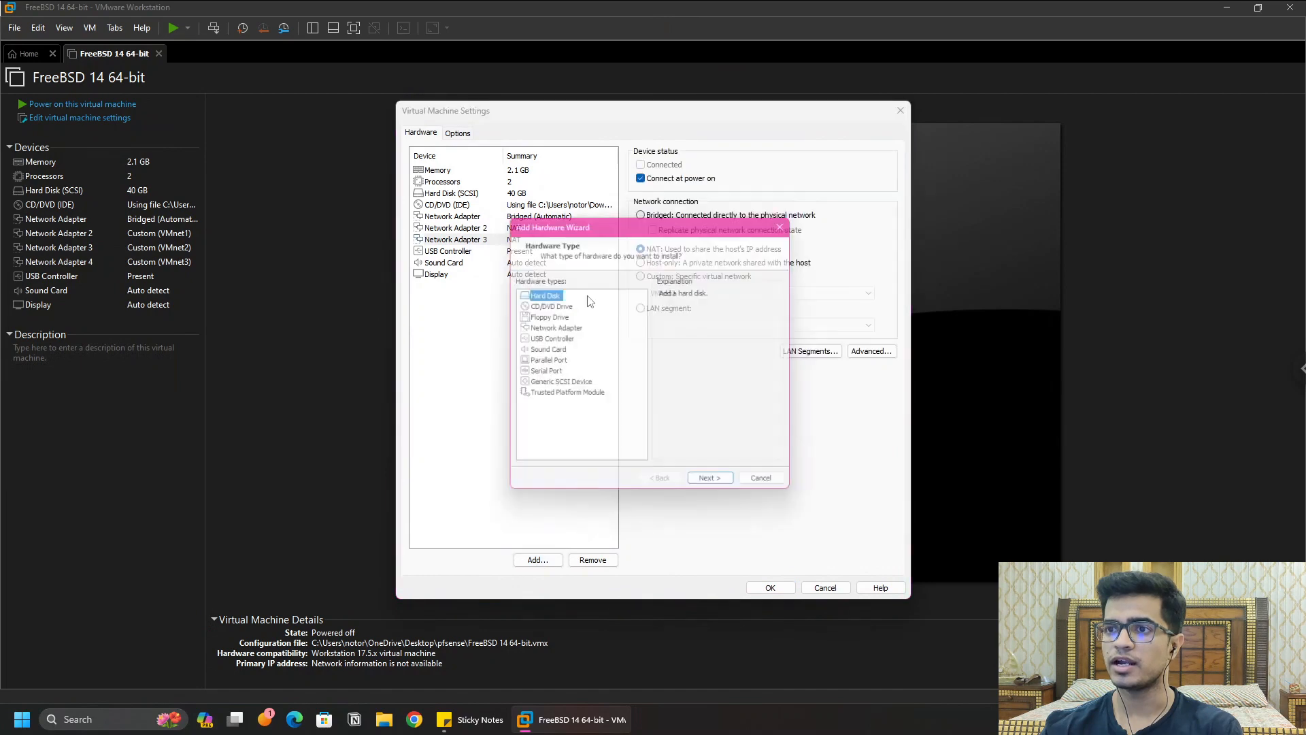
{"action": "left_click", "coordinate": [563, 329]}
{"action": "left_click", "coordinate": [720, 490]}
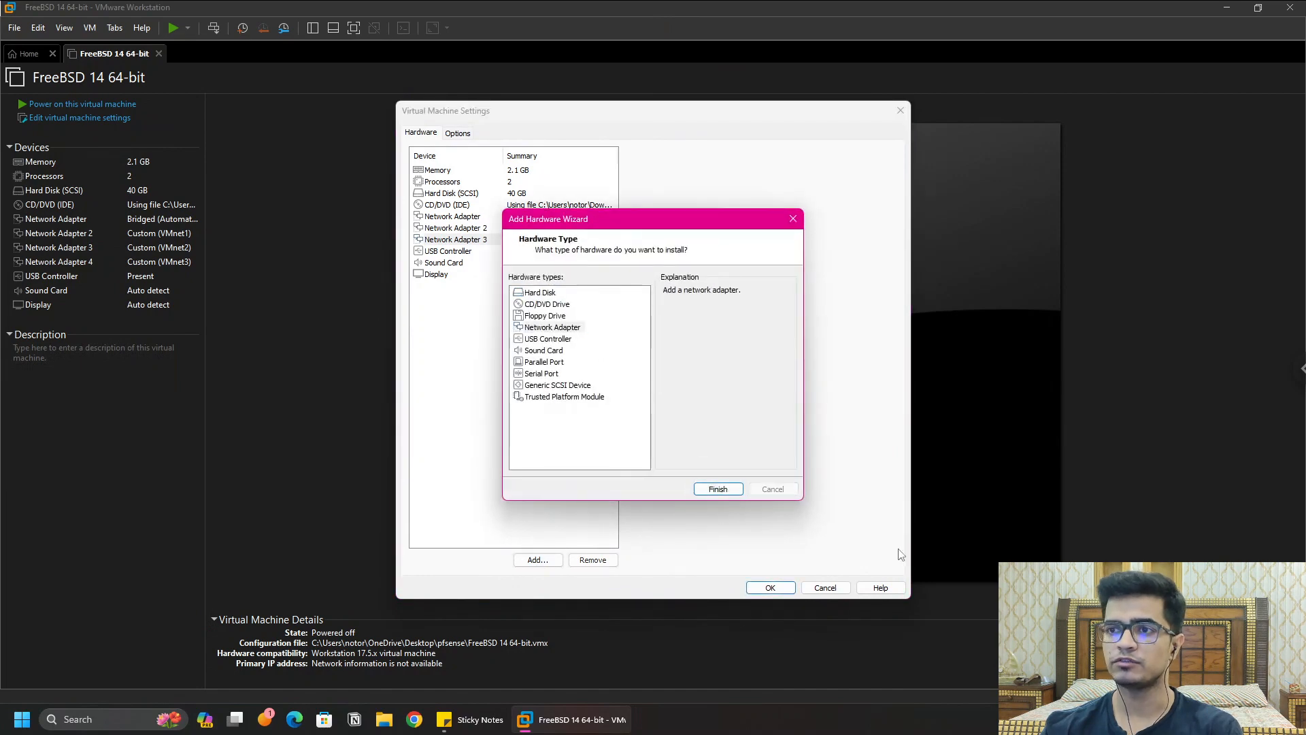
{"action": "left_click", "coordinate": [497, 230]}
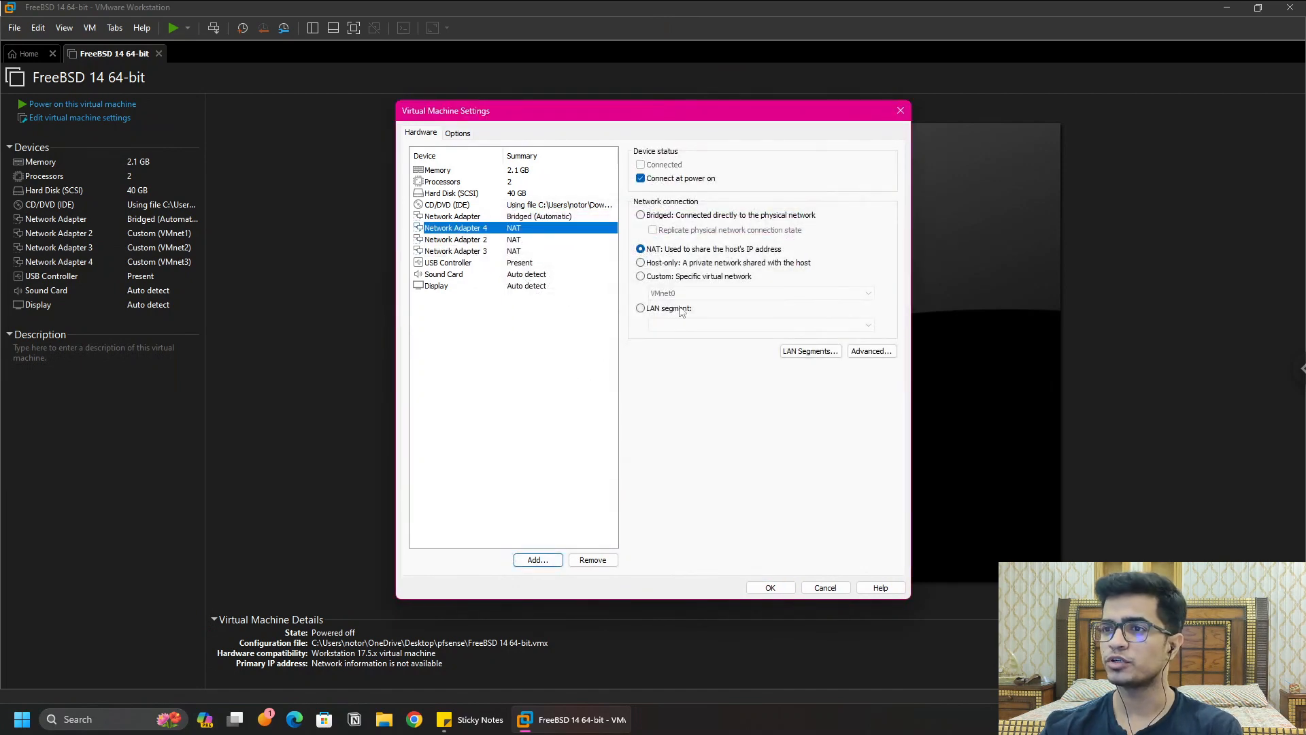
Step: Put Network Adapter 4 on custom VMnet3 and Network Adapter 2 on VMnet1 (Host-only)
{"action": "left_click", "coordinate": [640, 276]}
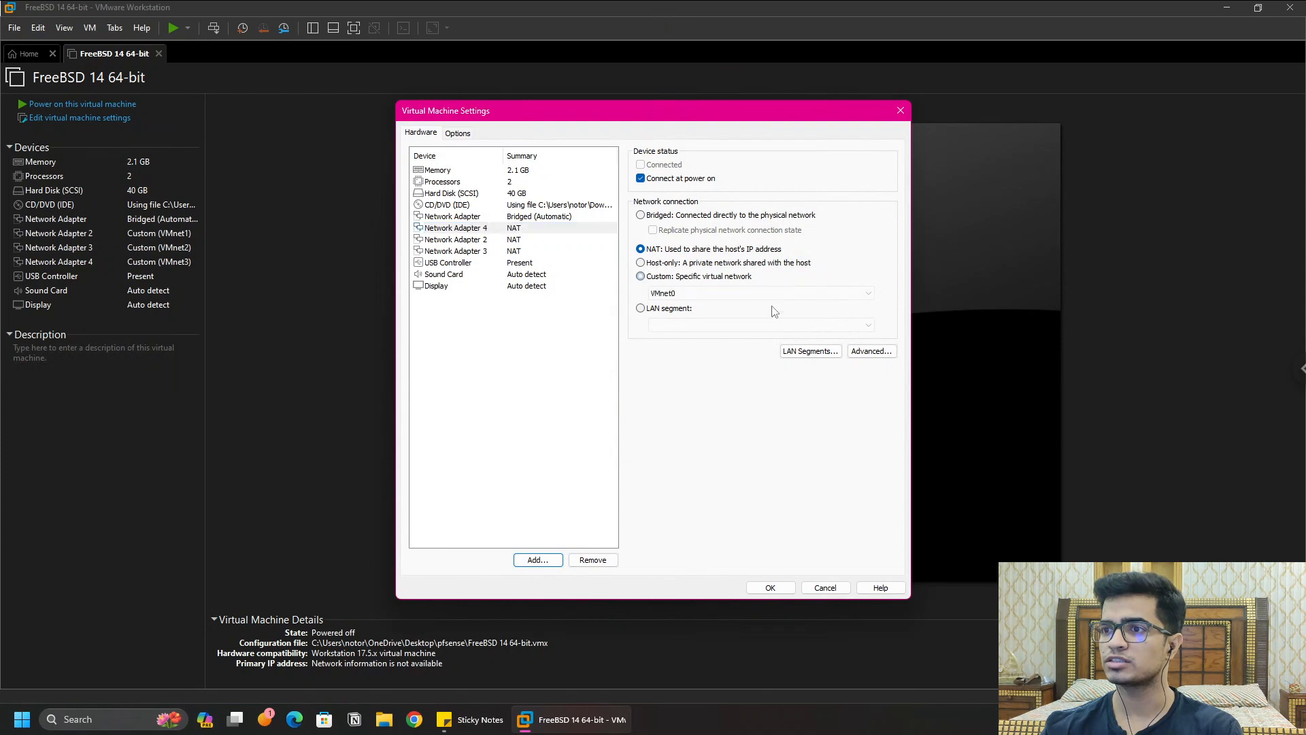
{"action": "left_click", "coordinate": [707, 293]}
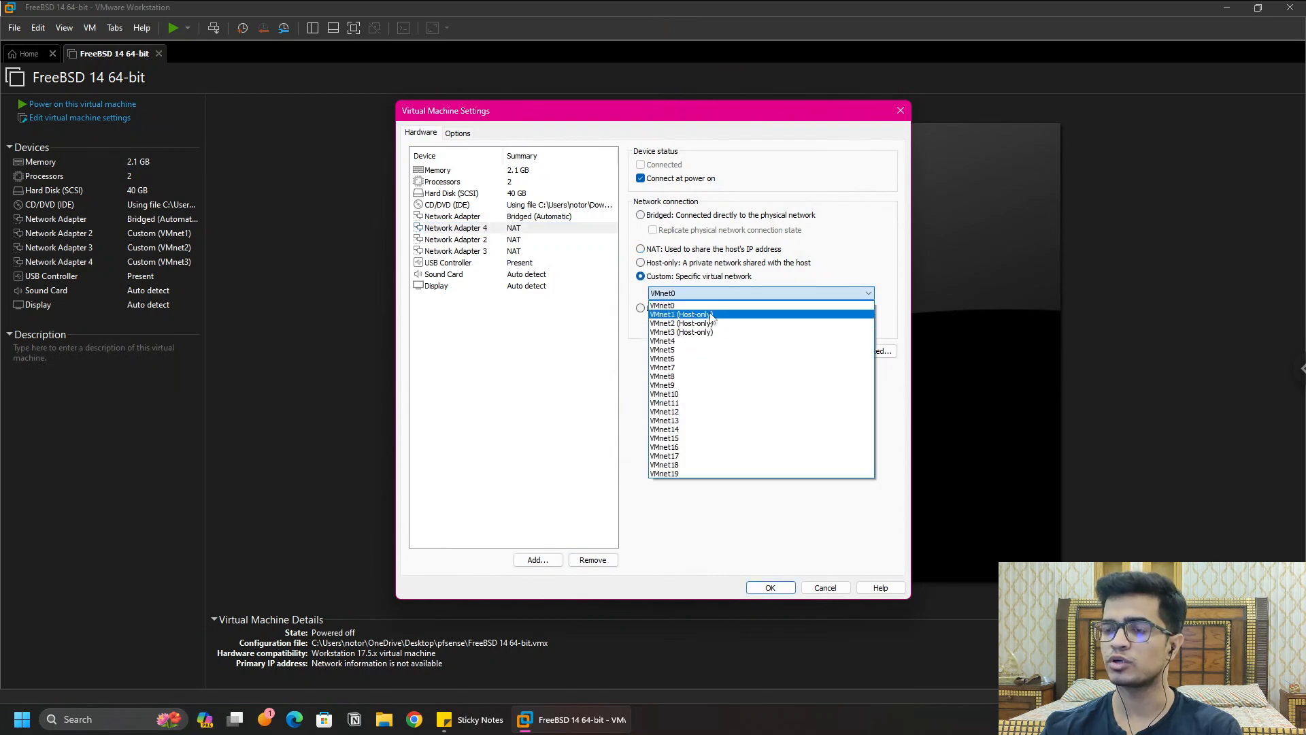
{"action": "left_click", "coordinate": [711, 315]}
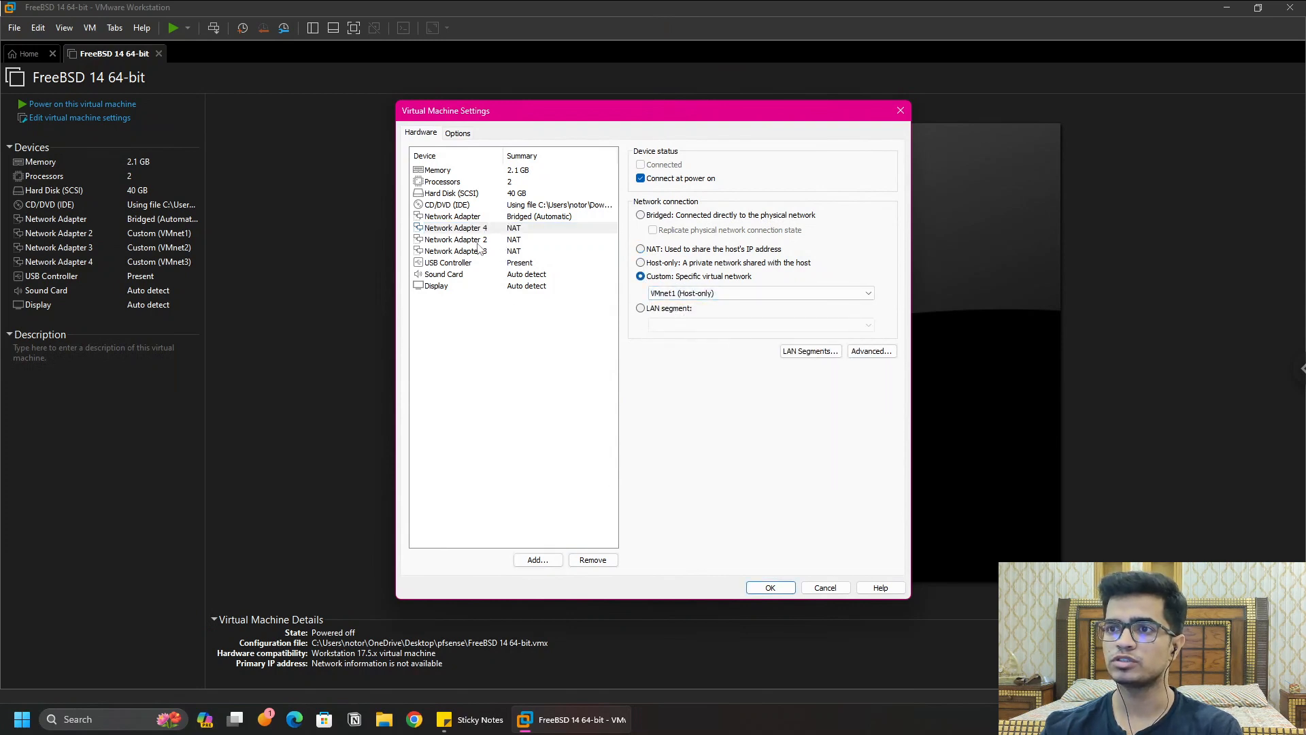
{"action": "left_click", "coordinate": [725, 292]}
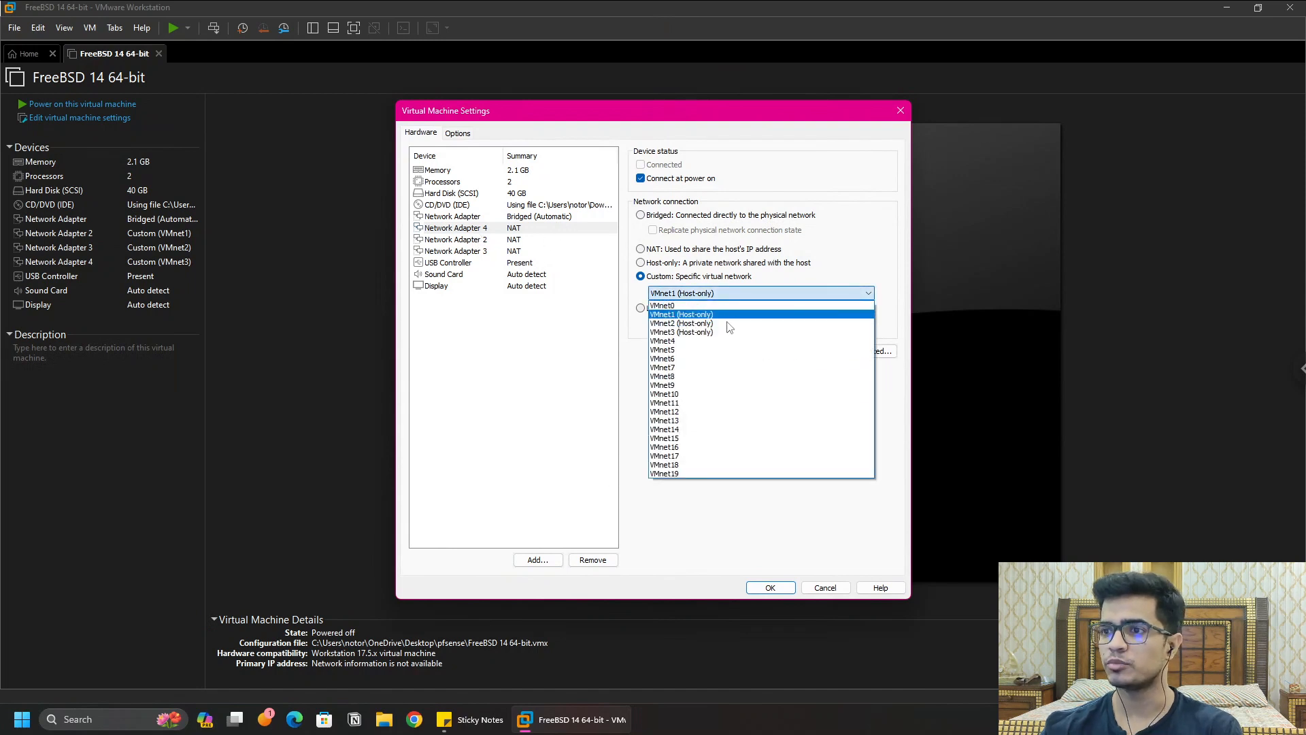
{"action": "left_click", "coordinate": [672, 332]}
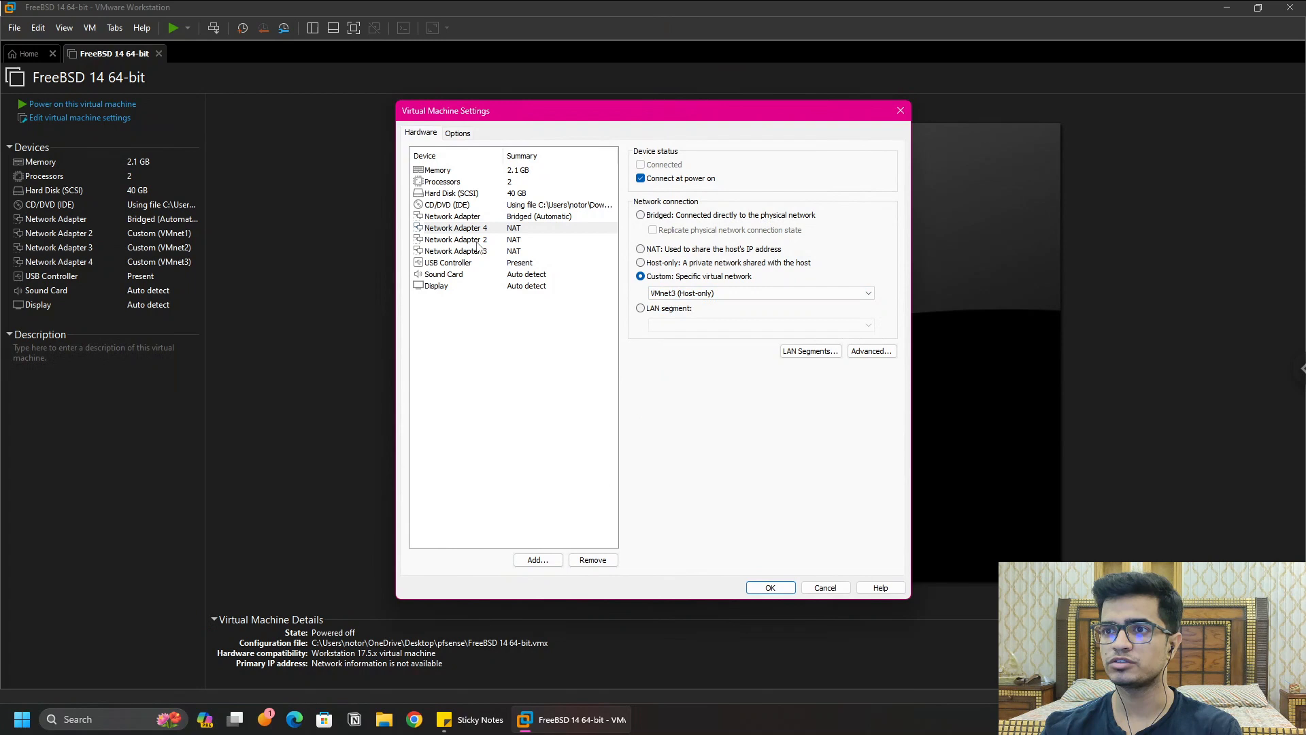
{"action": "left_click", "coordinate": [486, 240]}
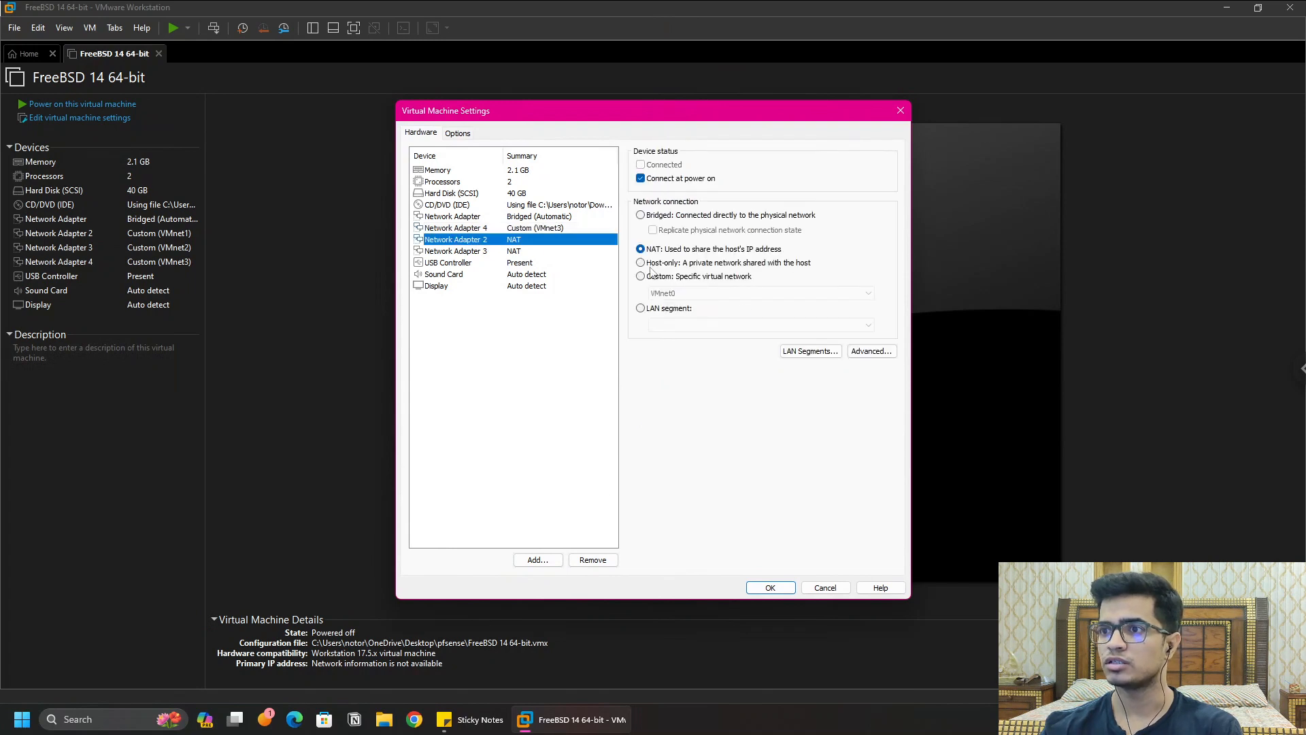
{"action": "left_click", "coordinate": [651, 275]}
{"action": "left_click", "coordinate": [726, 293]}
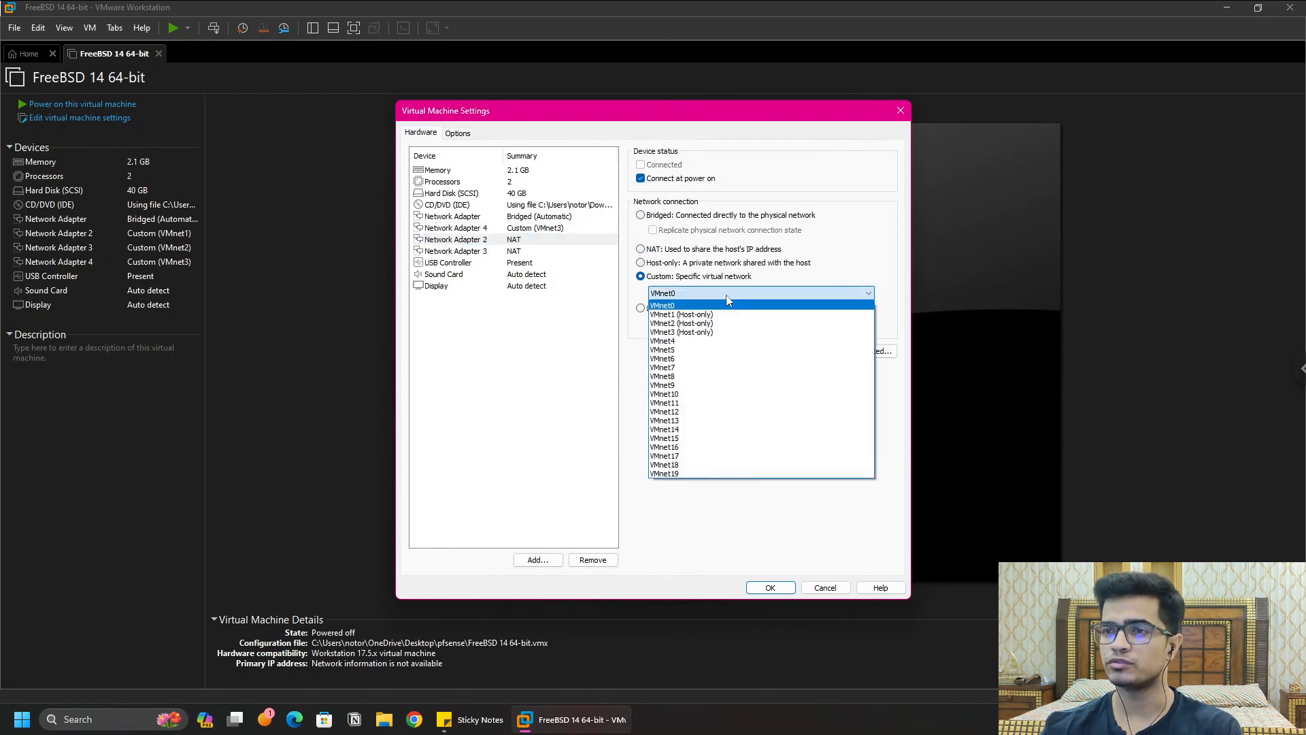
{"action": "left_click", "coordinate": [724, 314]}
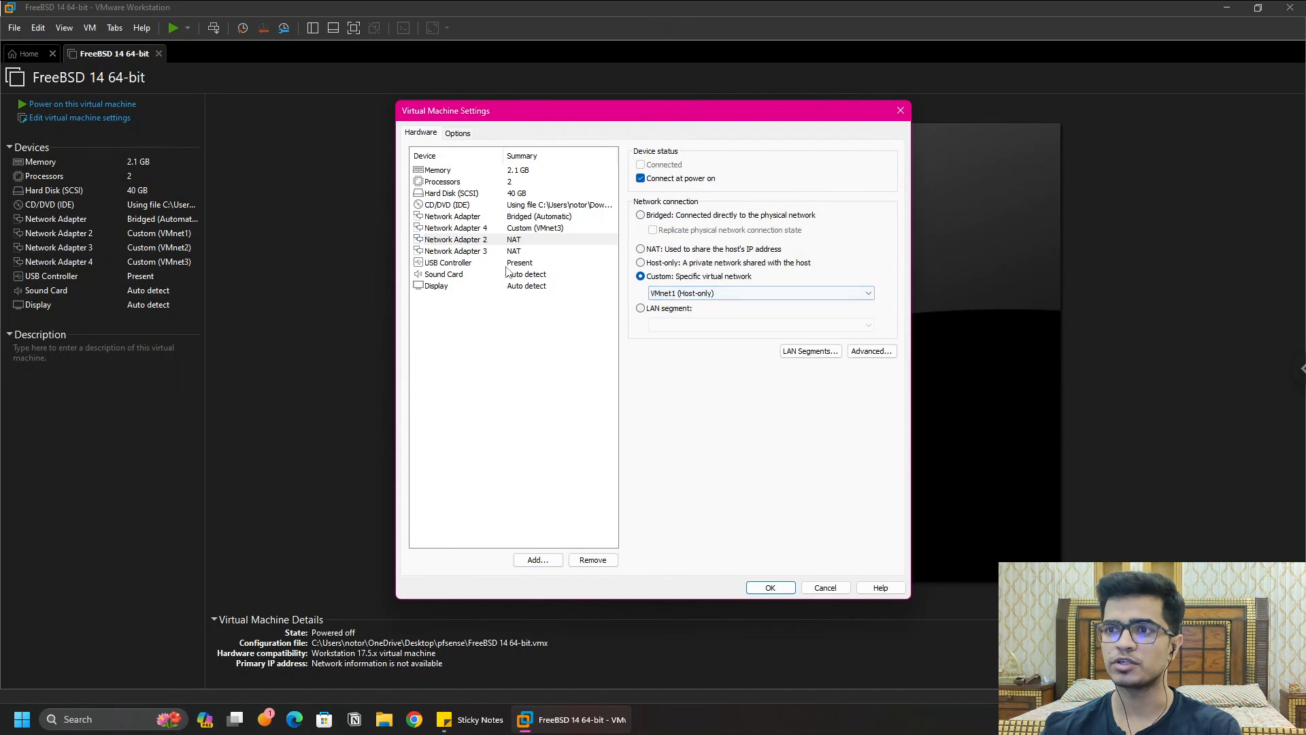
Step: Put Network Adapter 3 on custom VMnet2 (Host-only) and save the VM settings
{"action": "left_click", "coordinate": [501, 252]}
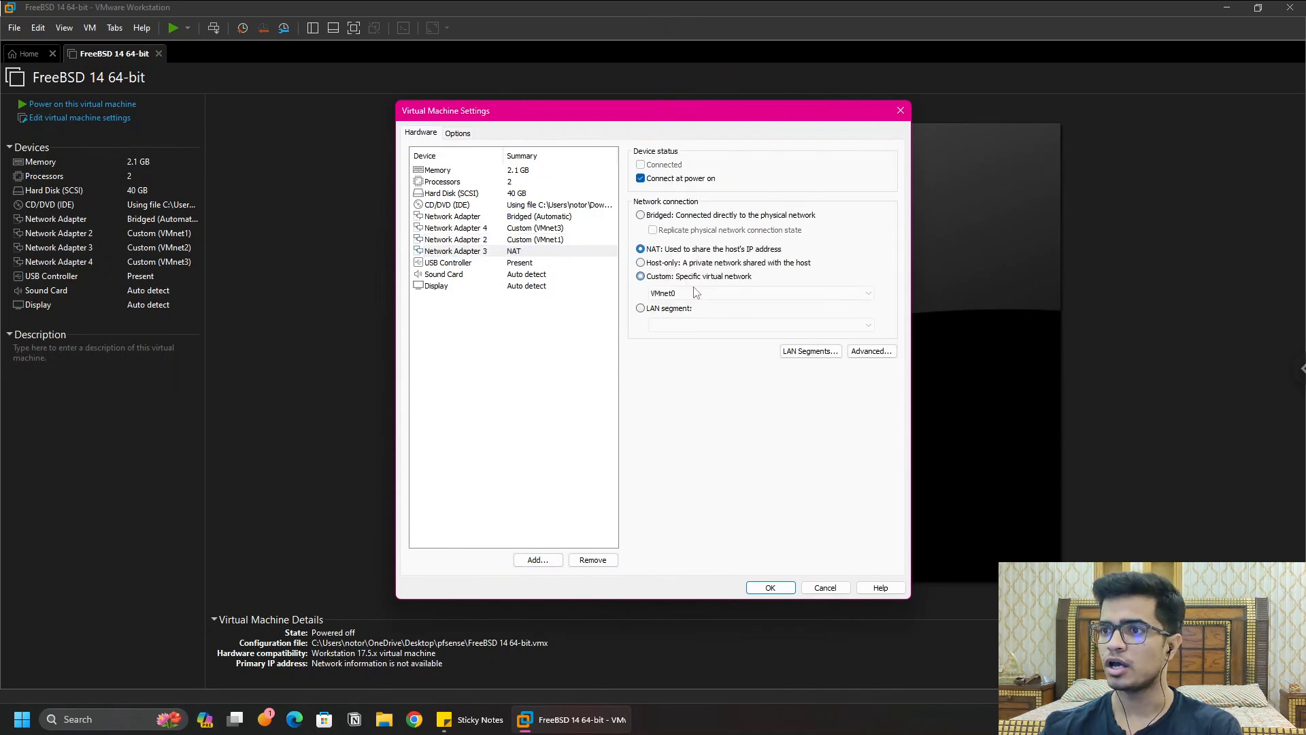
{"action": "left_click", "coordinate": [695, 292]}
{"action": "left_click", "coordinate": [710, 313]}
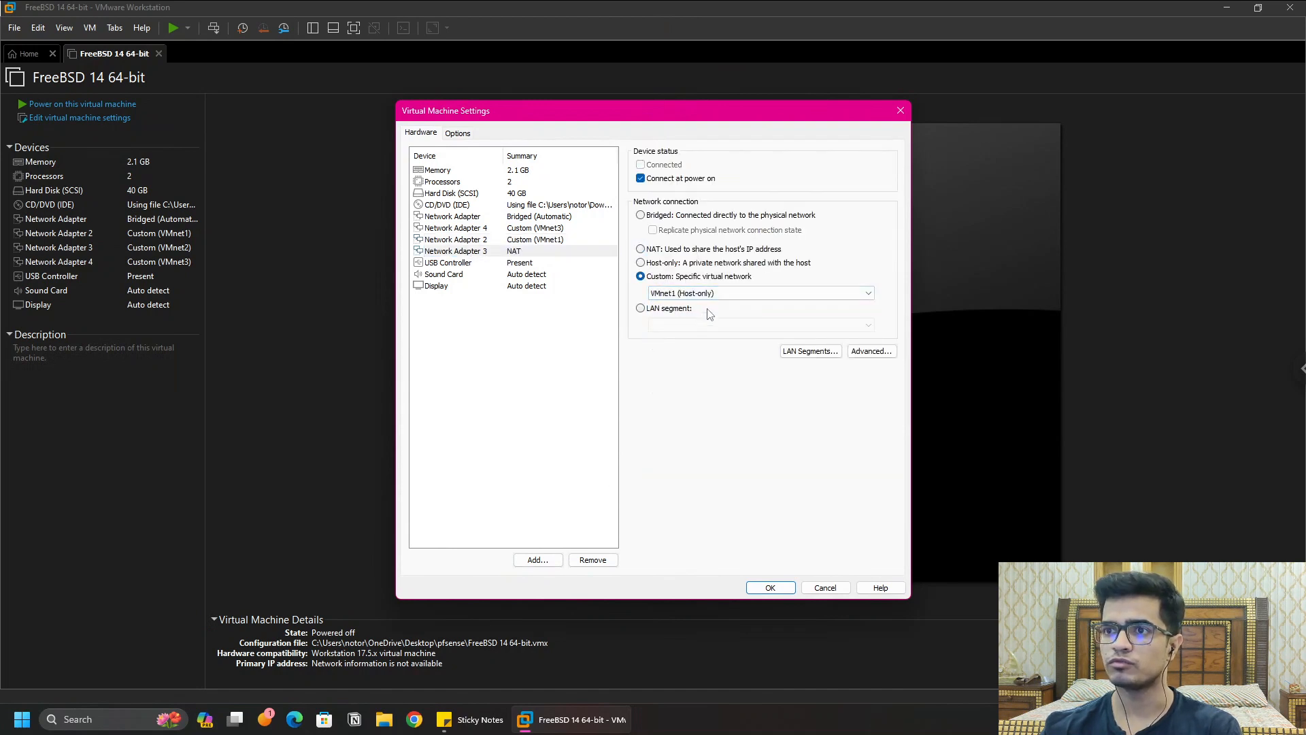
{"action": "left_click", "coordinate": [715, 294]}
{"action": "left_click", "coordinate": [667, 264]}
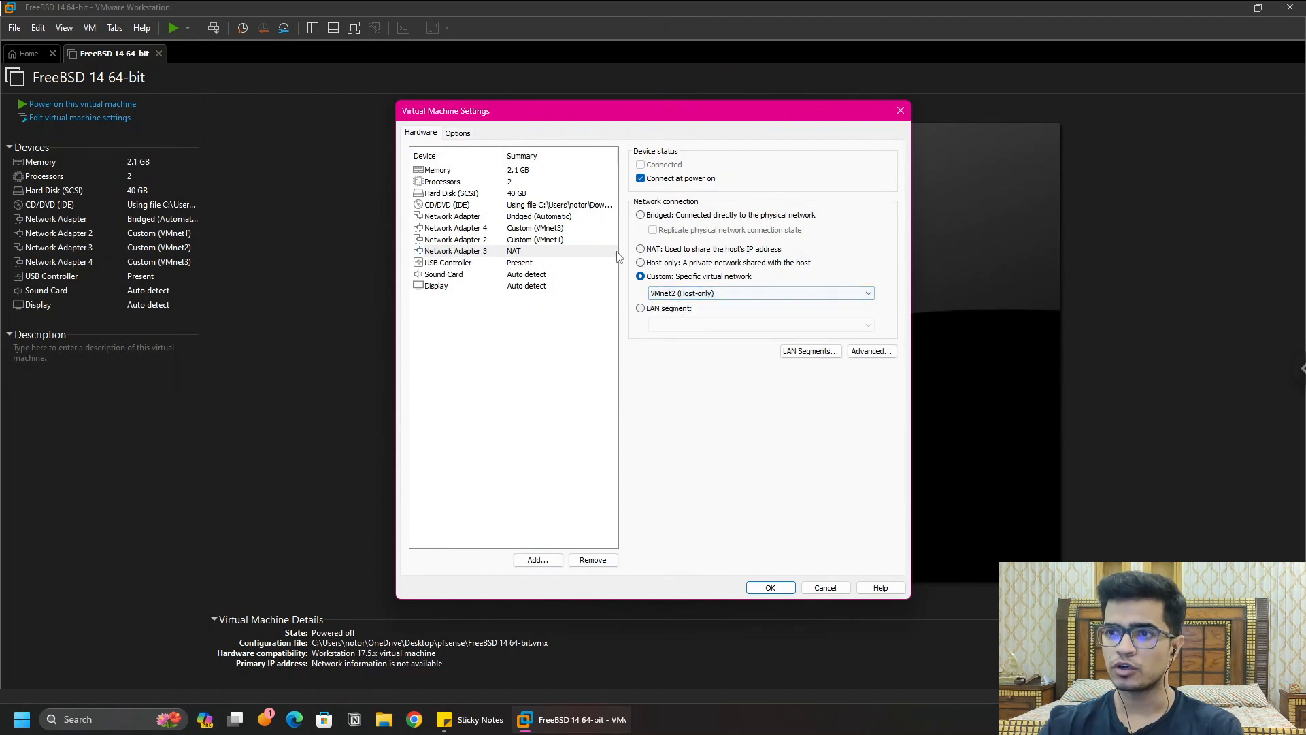
{"action": "left_click", "coordinate": [459, 217]}
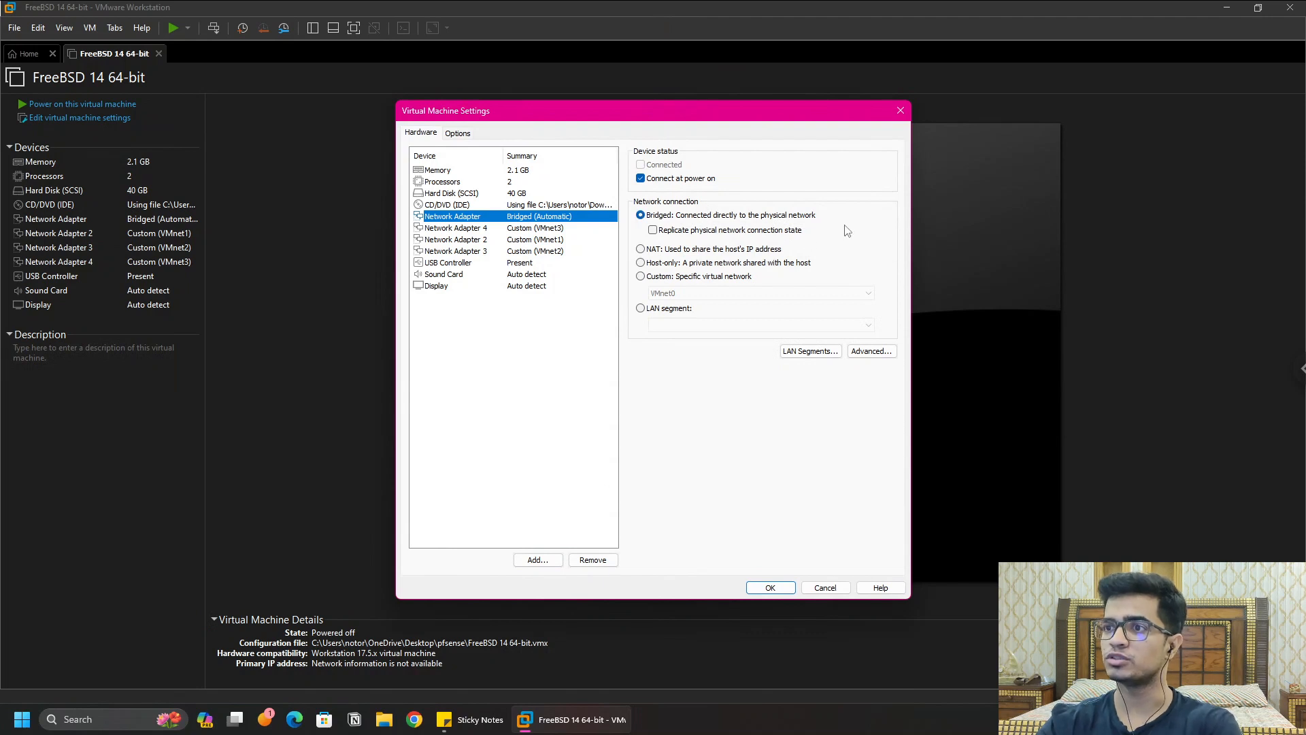
{"action": "left_click", "coordinate": [769, 592]}
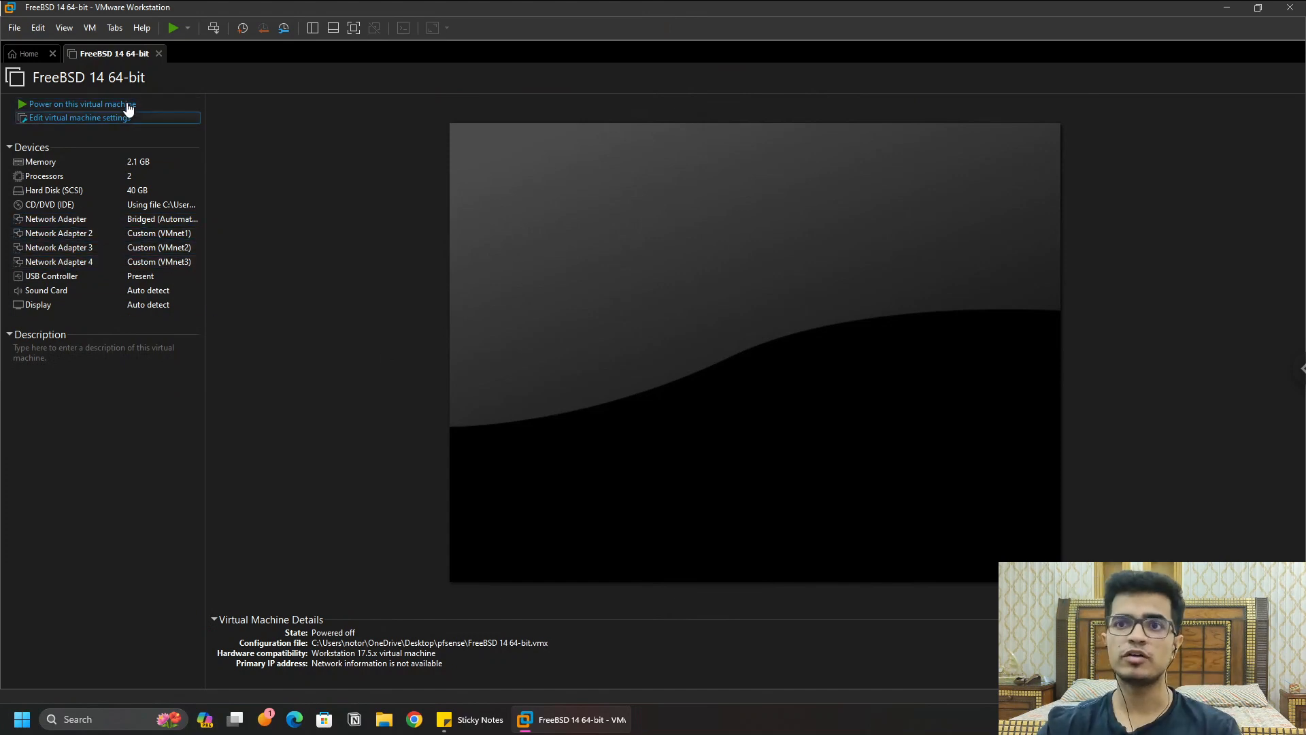
Step: Power on the FreeBSD VM and let pfSense 2.7.2 boot to its console menu with LAN 192.168.1.1/24
{"action": "left_click", "coordinate": [727, 379]}
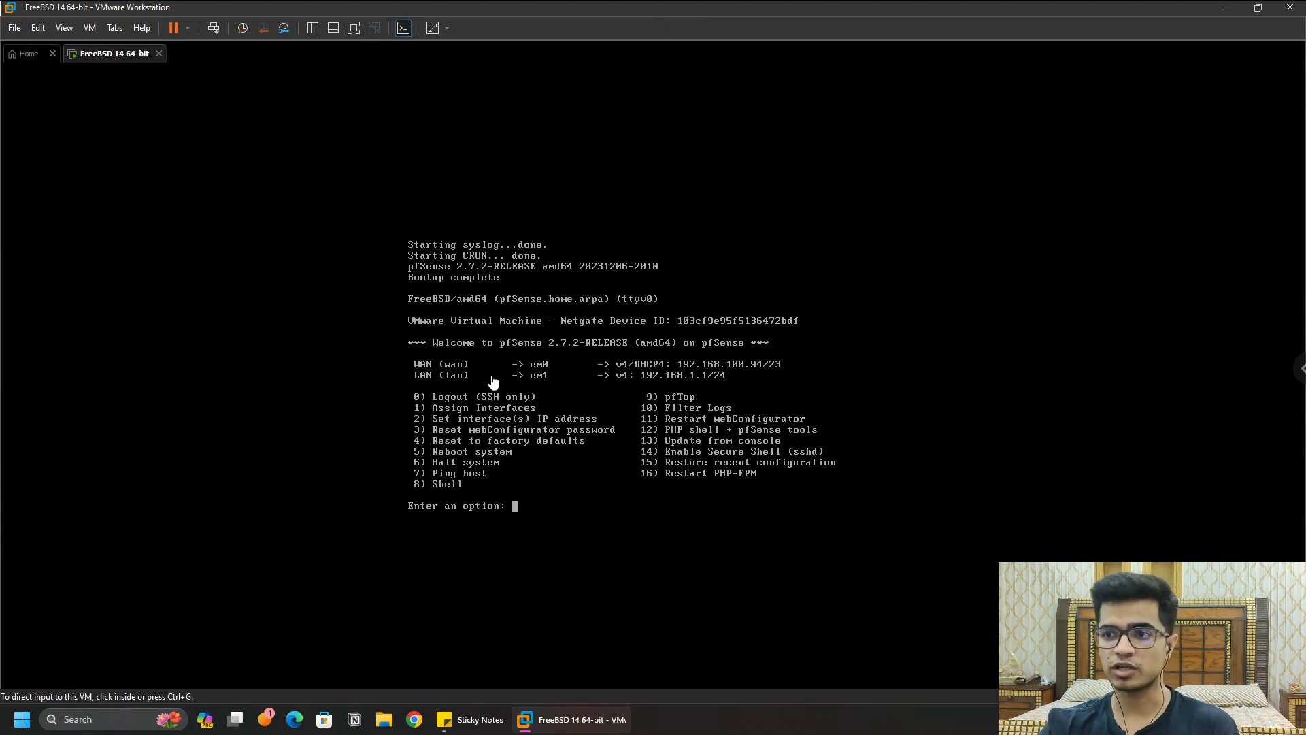
{"action": "left_click", "coordinate": [526, 497]}
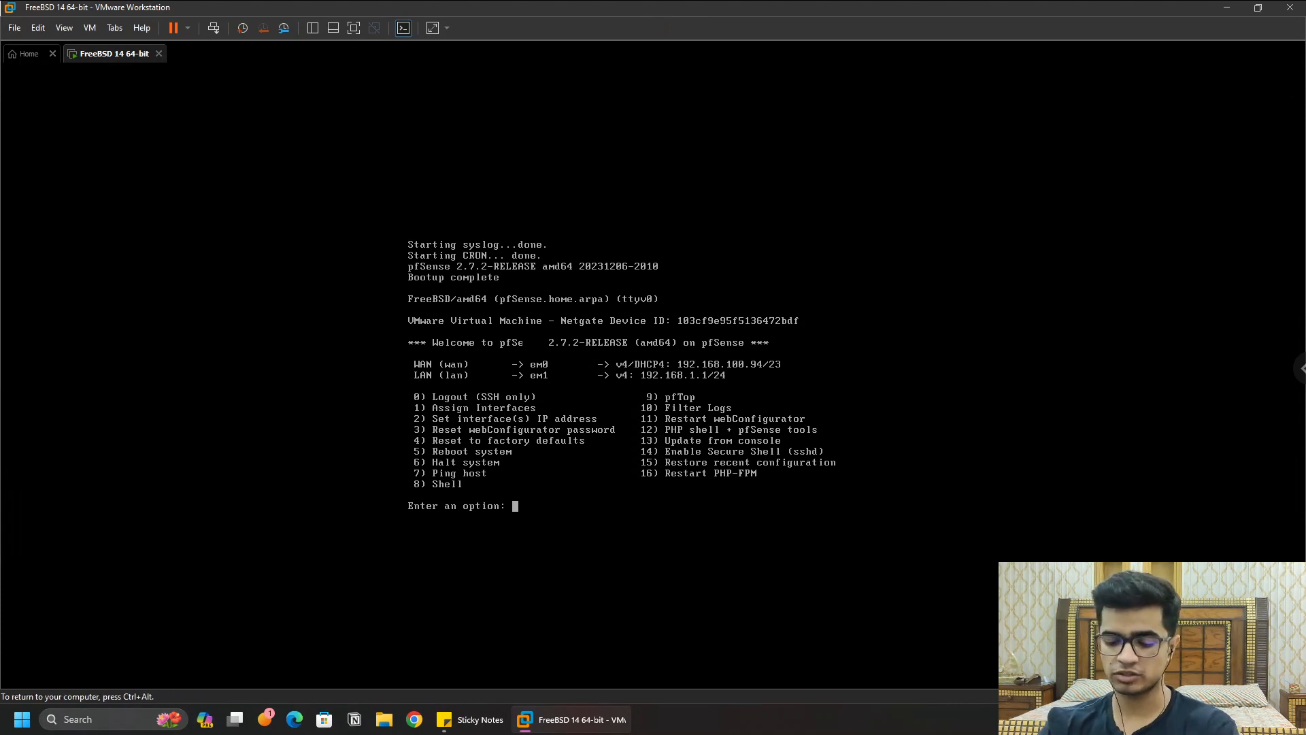
{"action": "key", "text": "ctrl+alt"}
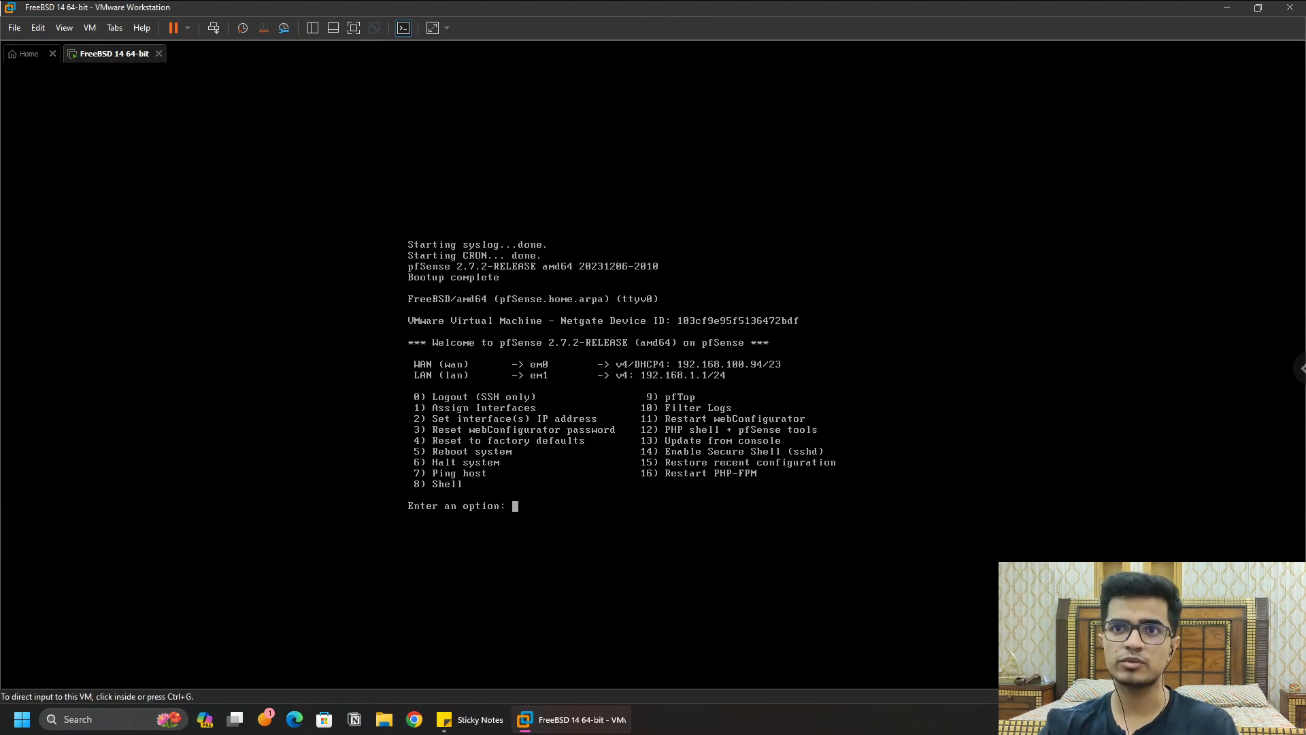
Step: Open the kali-linux-2023.4-vmware-amd64 .vmx from the Desktop kali-linux folder and bring up its settings
{"action": "left_click", "coordinate": [34, 54]}
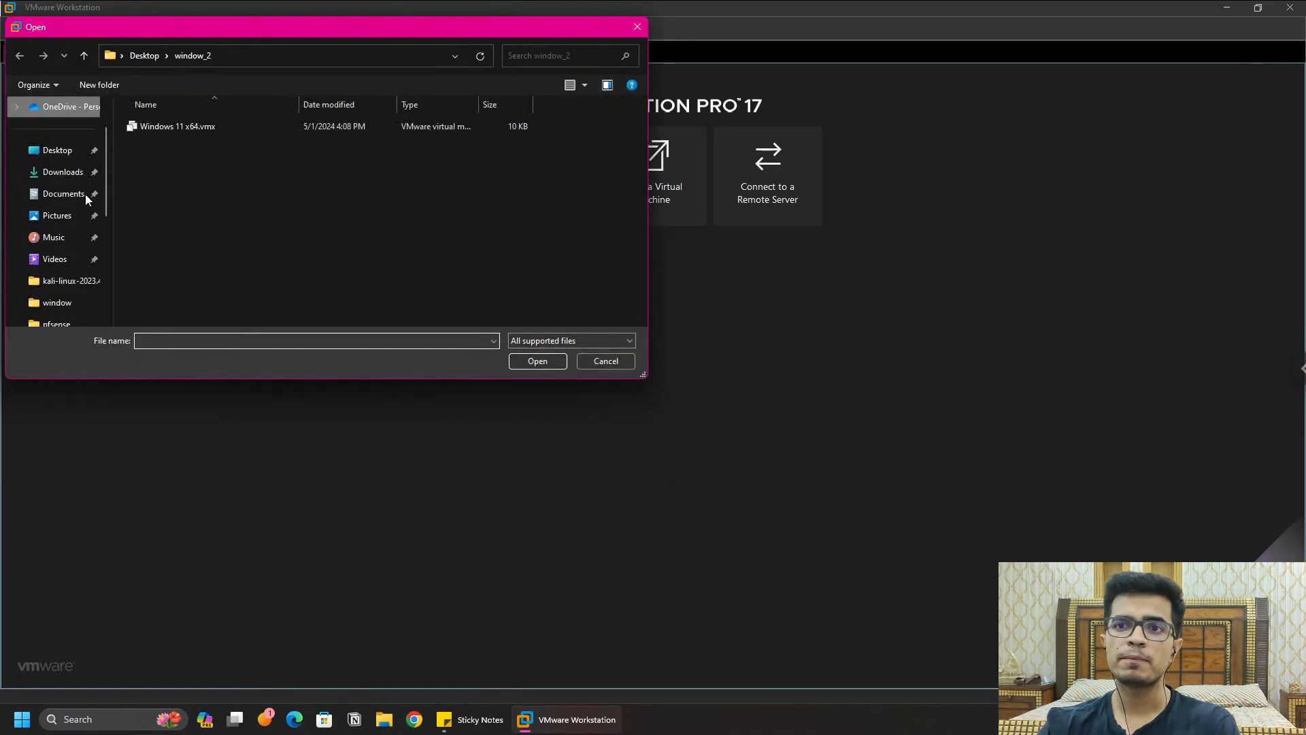
{"action": "key", "text": "alt+Up"}
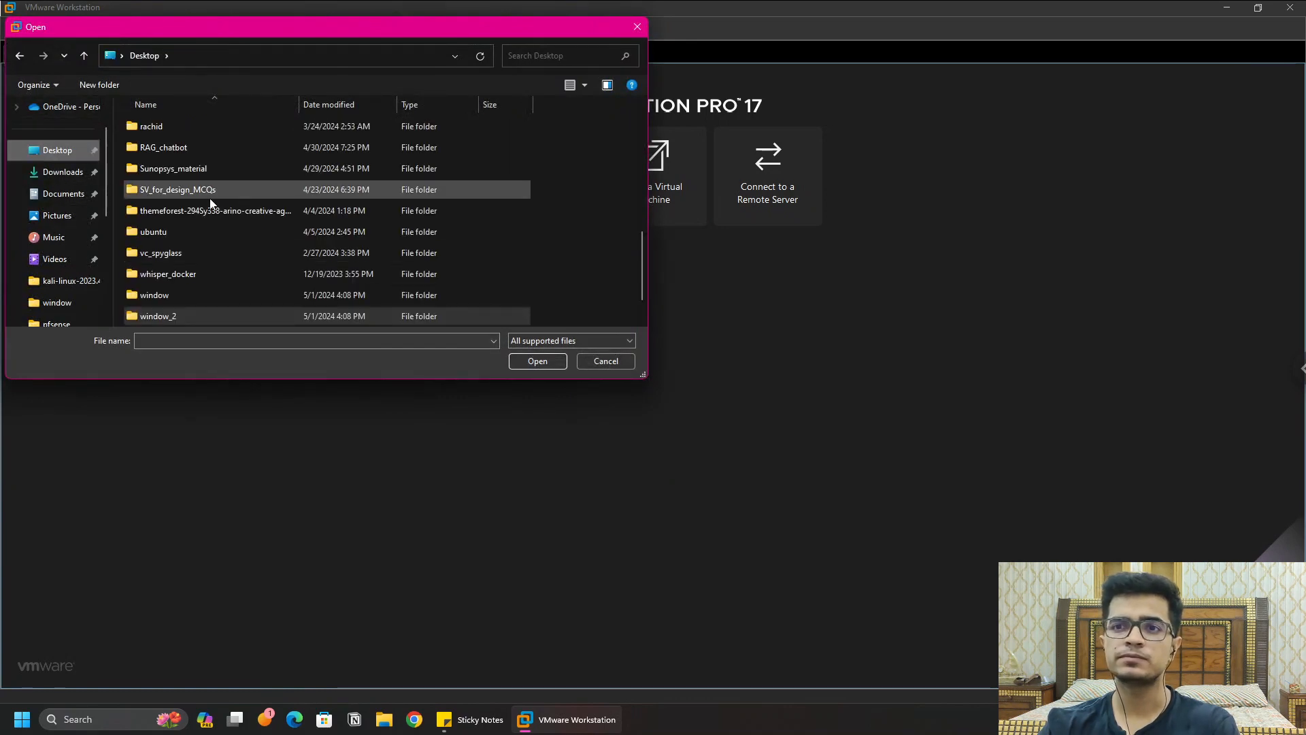
{"action": "scroll", "coordinate": [205, 252], "scroll_direction": "down", "scroll_amount": 1}
{"action": "scroll", "coordinate": [205, 275], "scroll_direction": "up", "scroll_amount": 3}
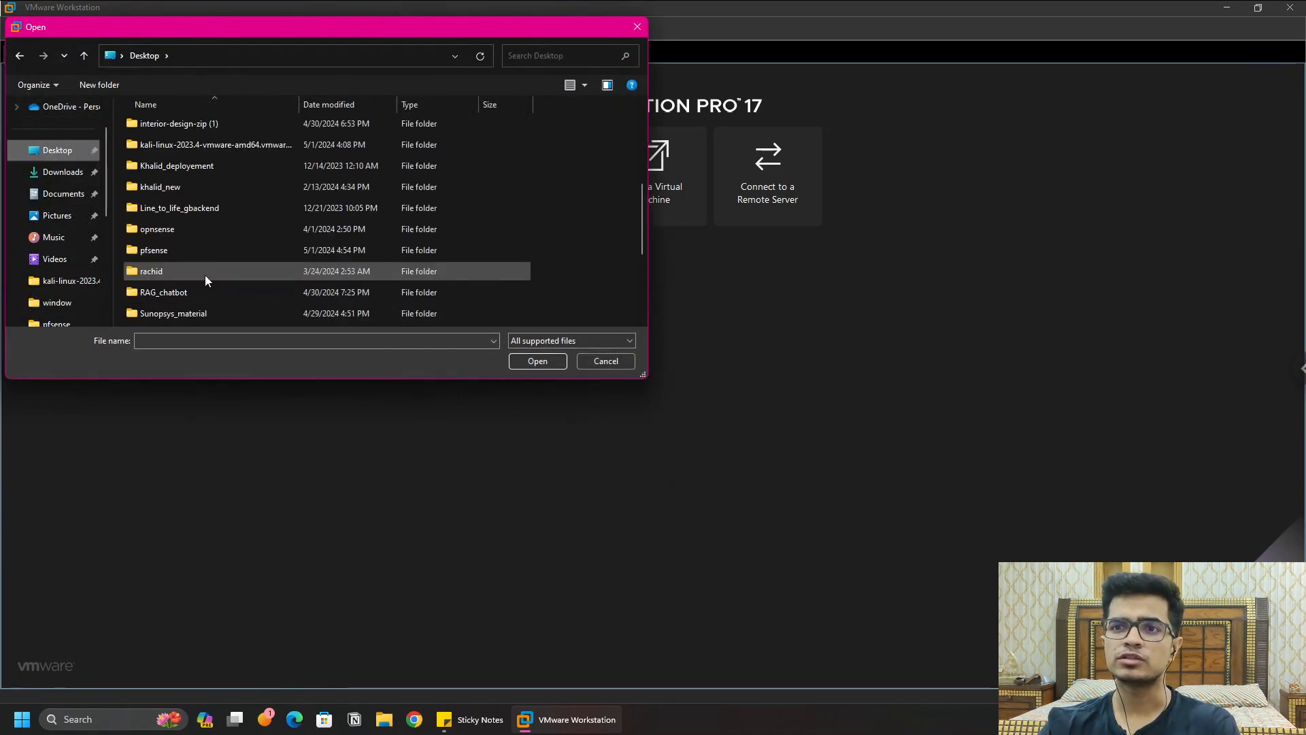
{"action": "double_click", "coordinate": [219, 144]}
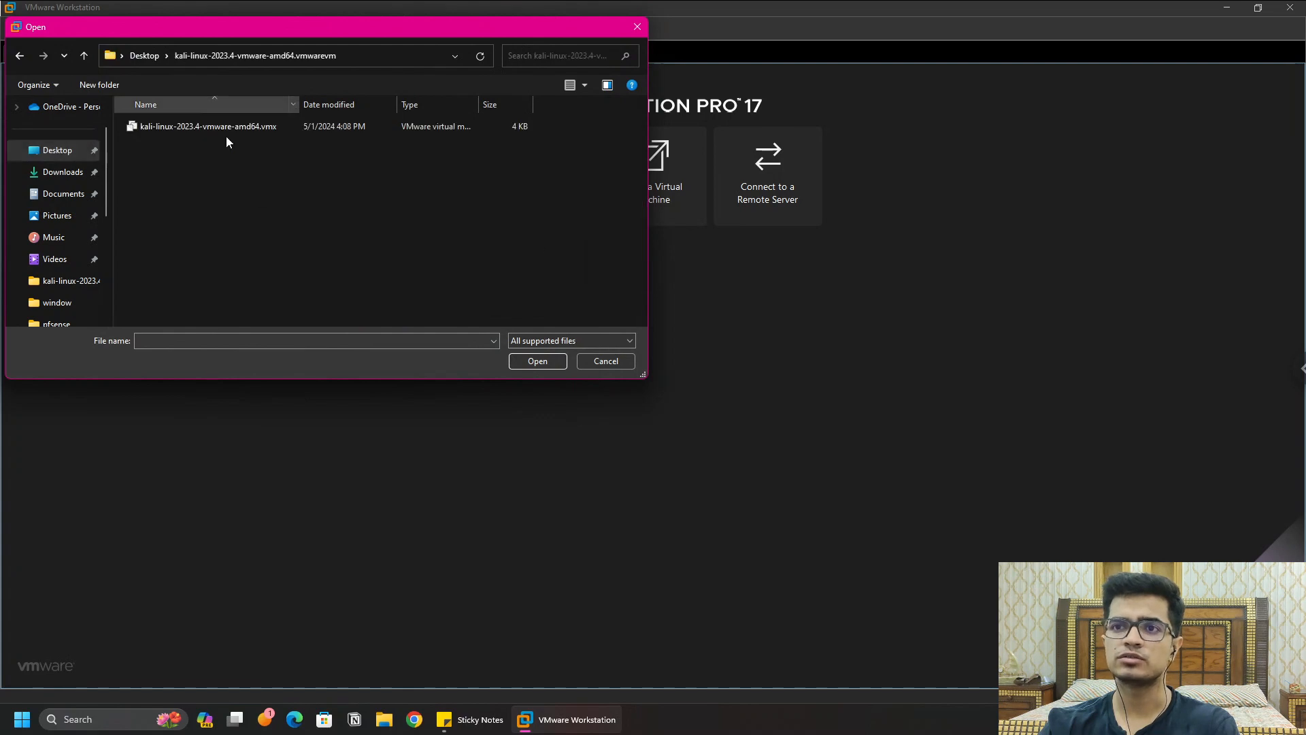
{"action": "left_click", "coordinate": [231, 128]}
{"action": "key", "text": "Return"}
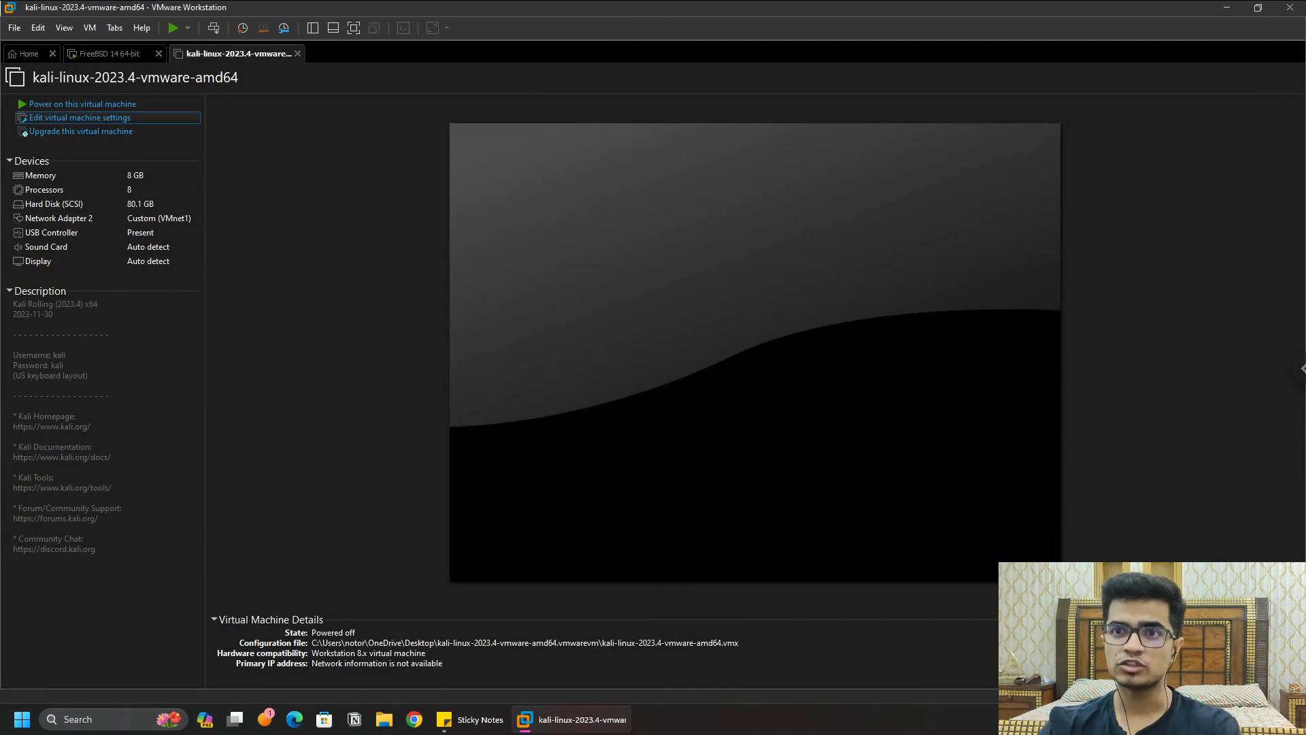
{"action": "left_click", "coordinate": [102, 117]}
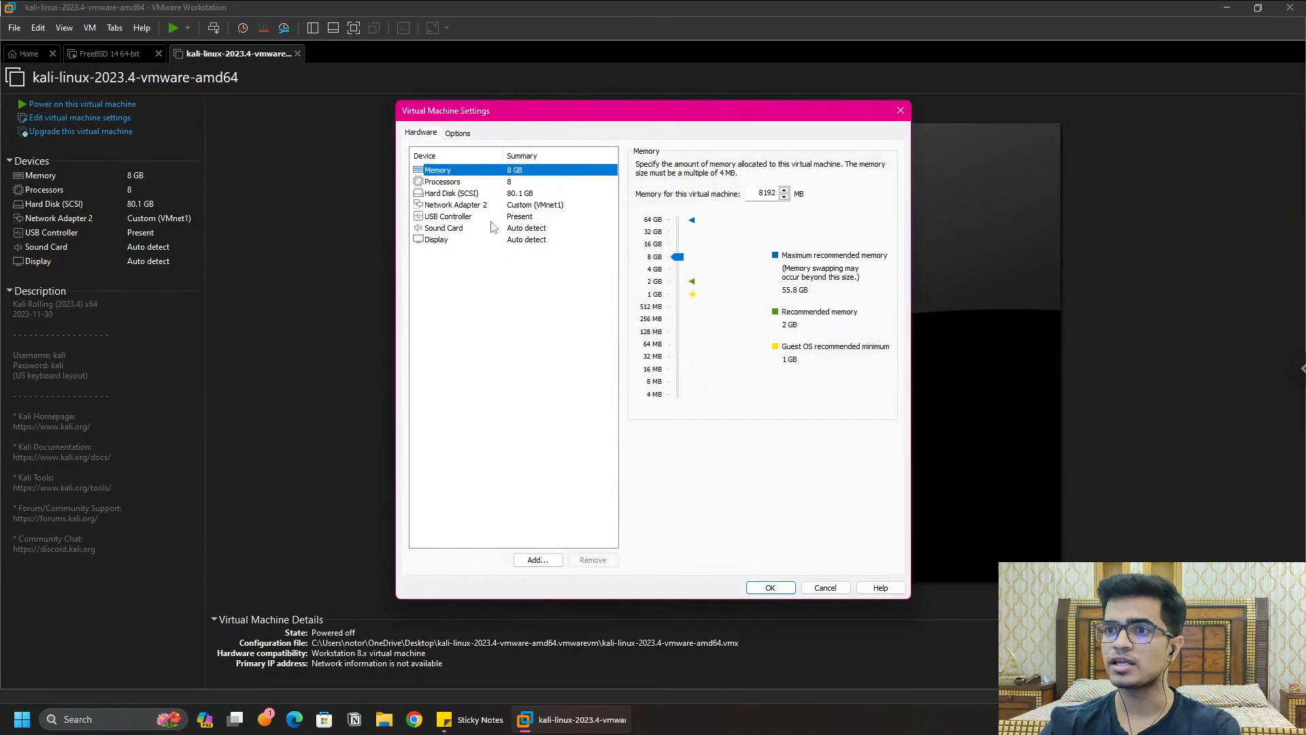
Step: Set the Kali VM's Network Adapter 2 to Custom VMnet1 (Host-only) and save
{"action": "left_click", "coordinate": [535, 206]}
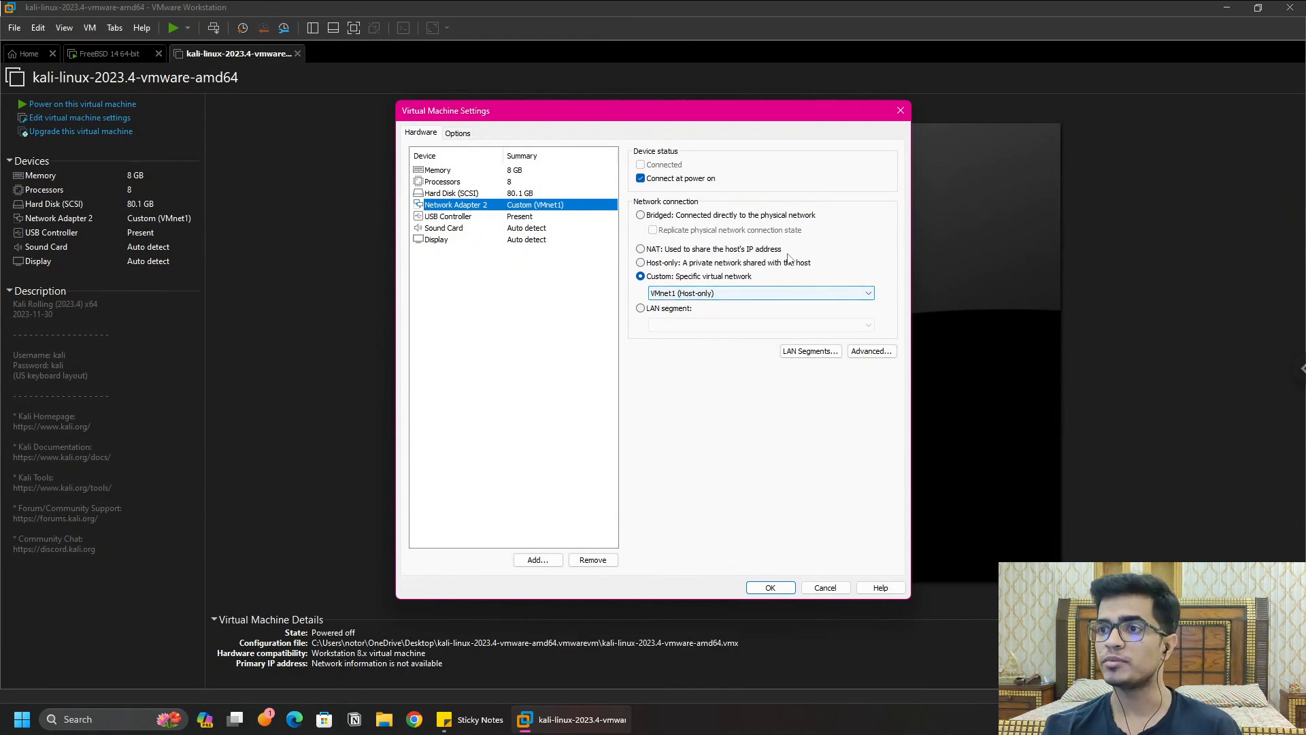
{"action": "left_click", "coordinate": [640, 249]}
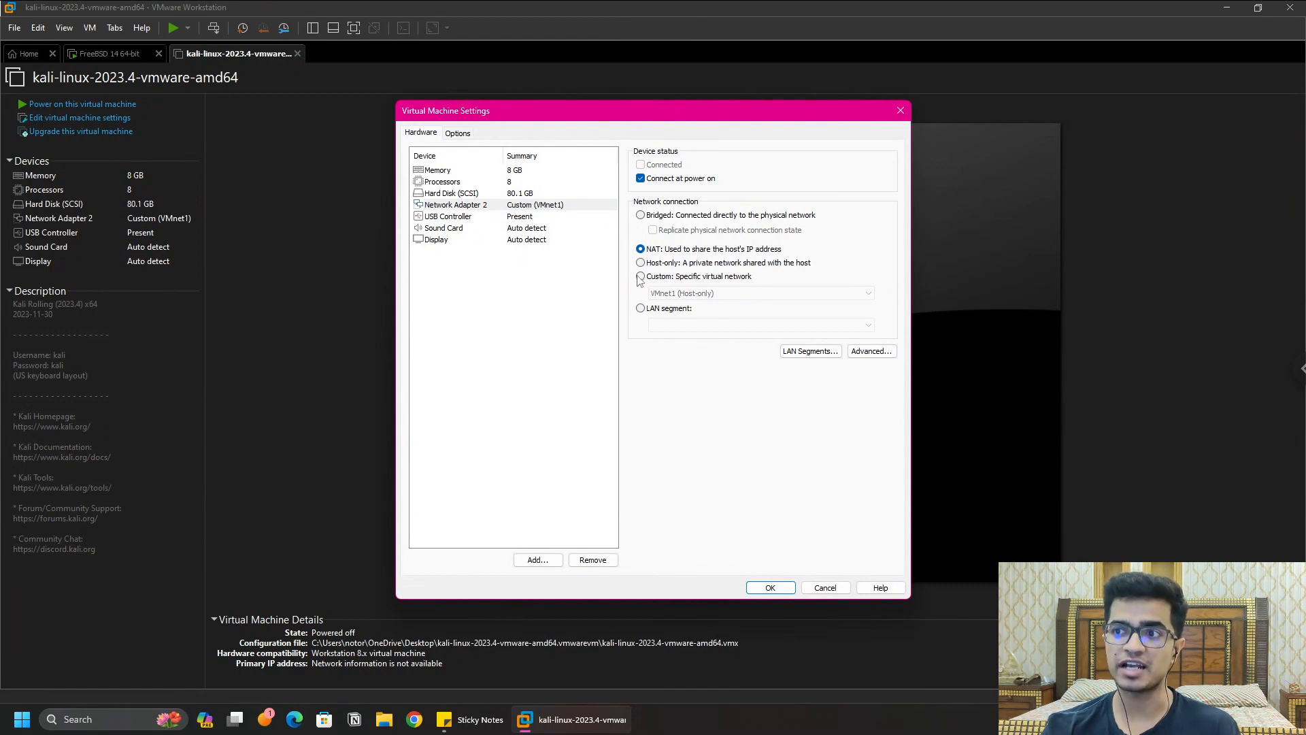
{"action": "left_click", "coordinate": [711, 279]}
{"action": "left_click", "coordinate": [706, 293]}
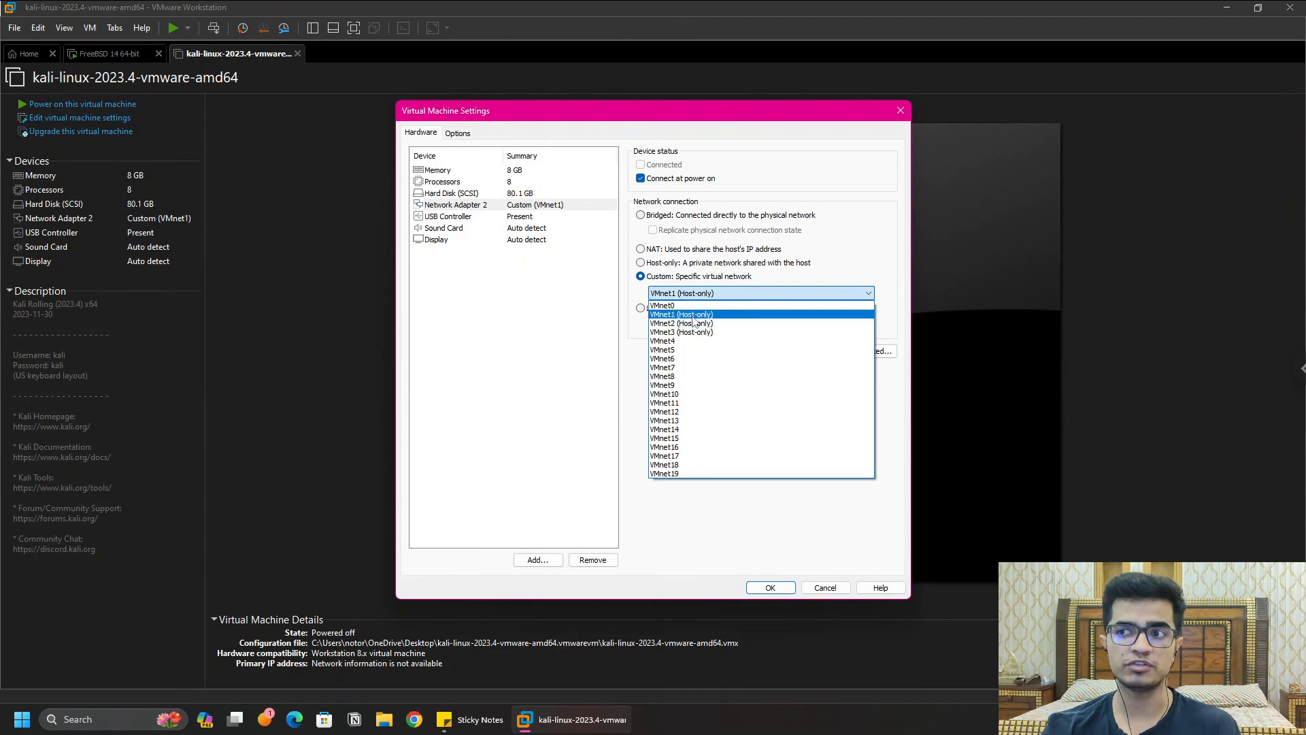
{"action": "left_click", "coordinate": [687, 315]}
{"action": "left_click", "coordinate": [770, 587]}
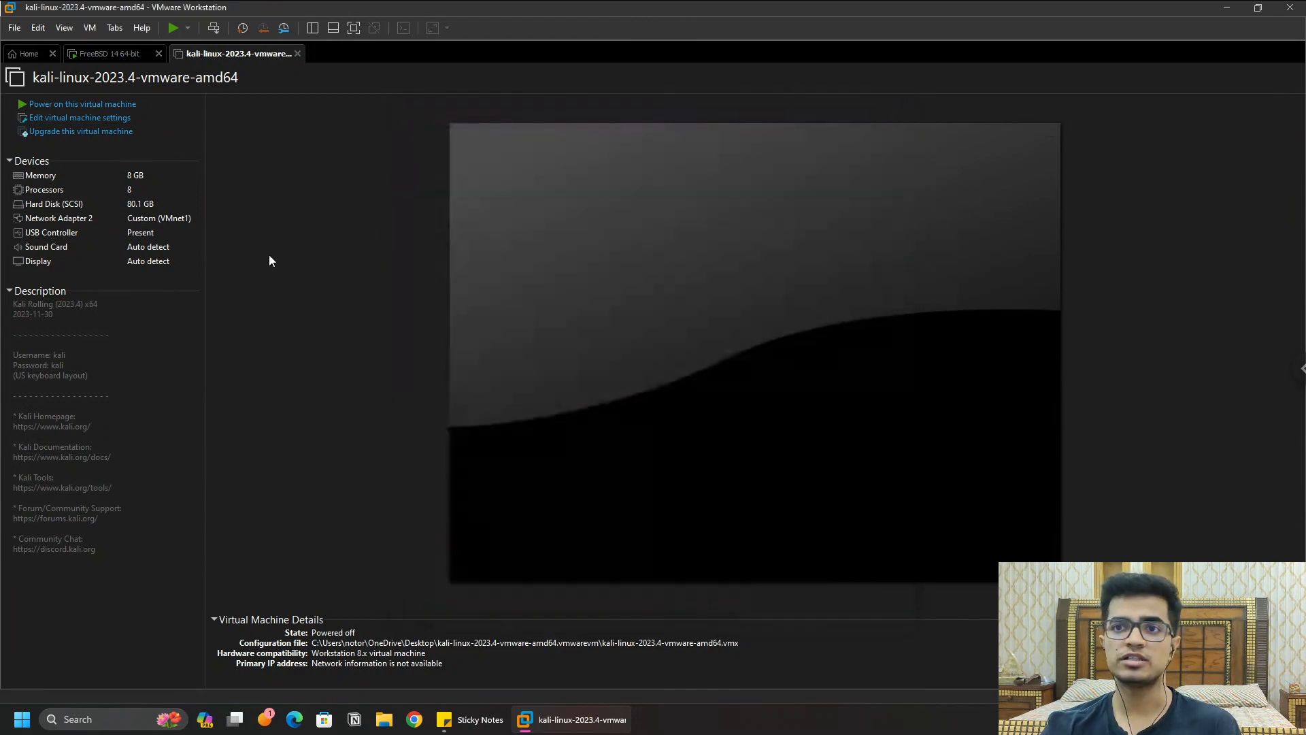
Step: Power on Kali, boot the default GRUB entry, and return to its tab at the login screen
{"action": "left_click", "coordinate": [93, 105]}
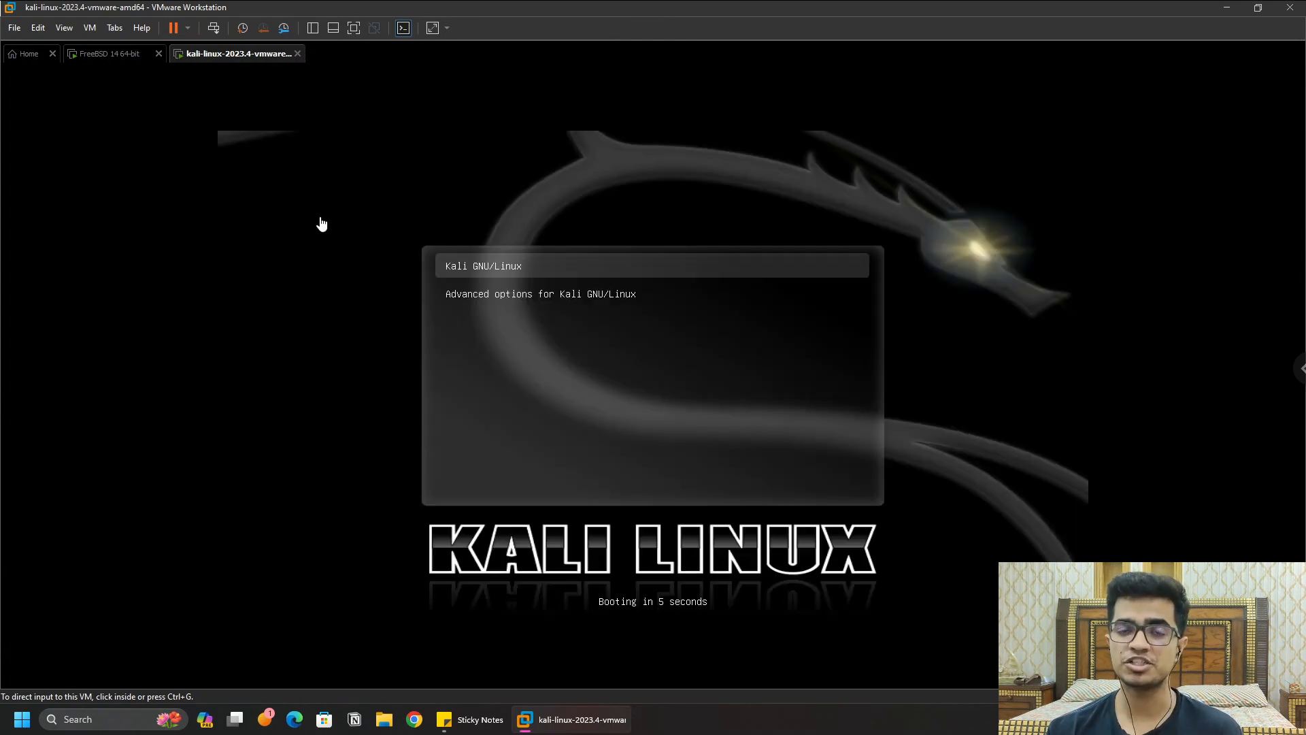
{"action": "left_click", "coordinate": [636, 350]}
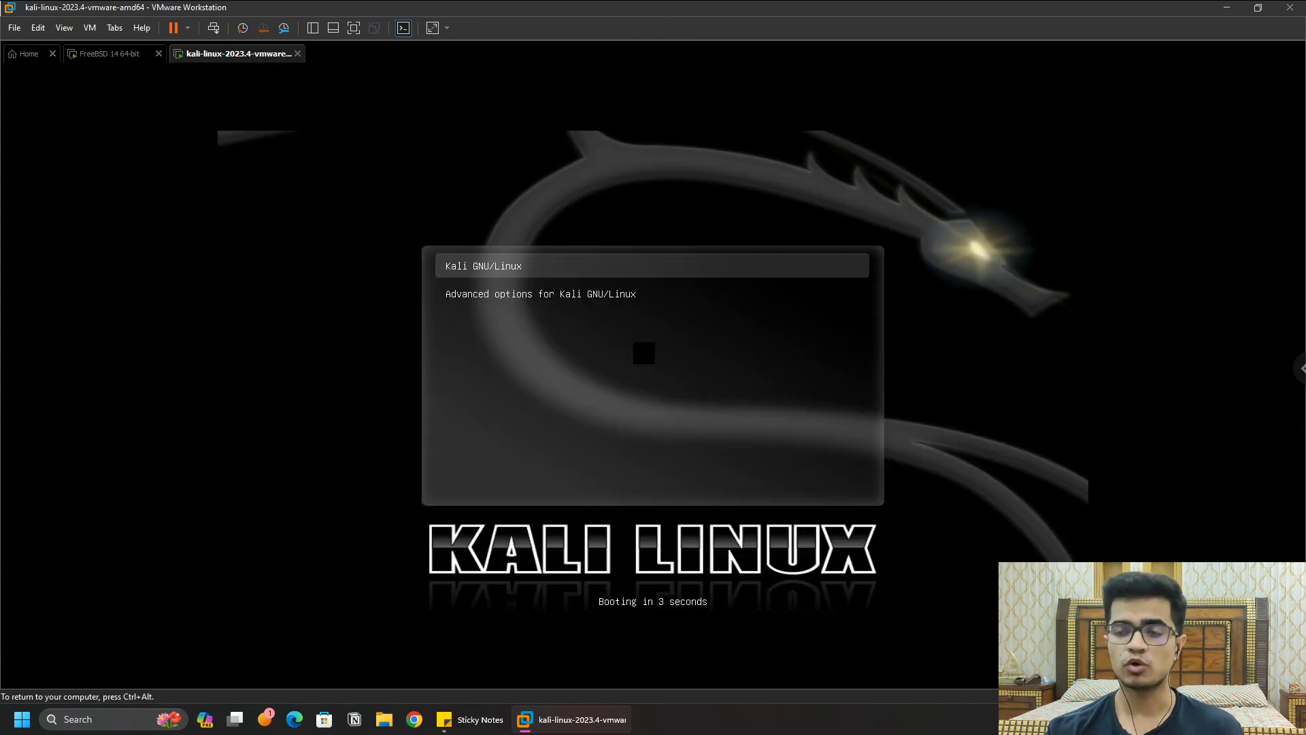
{"action": "key", "text": "Return"}
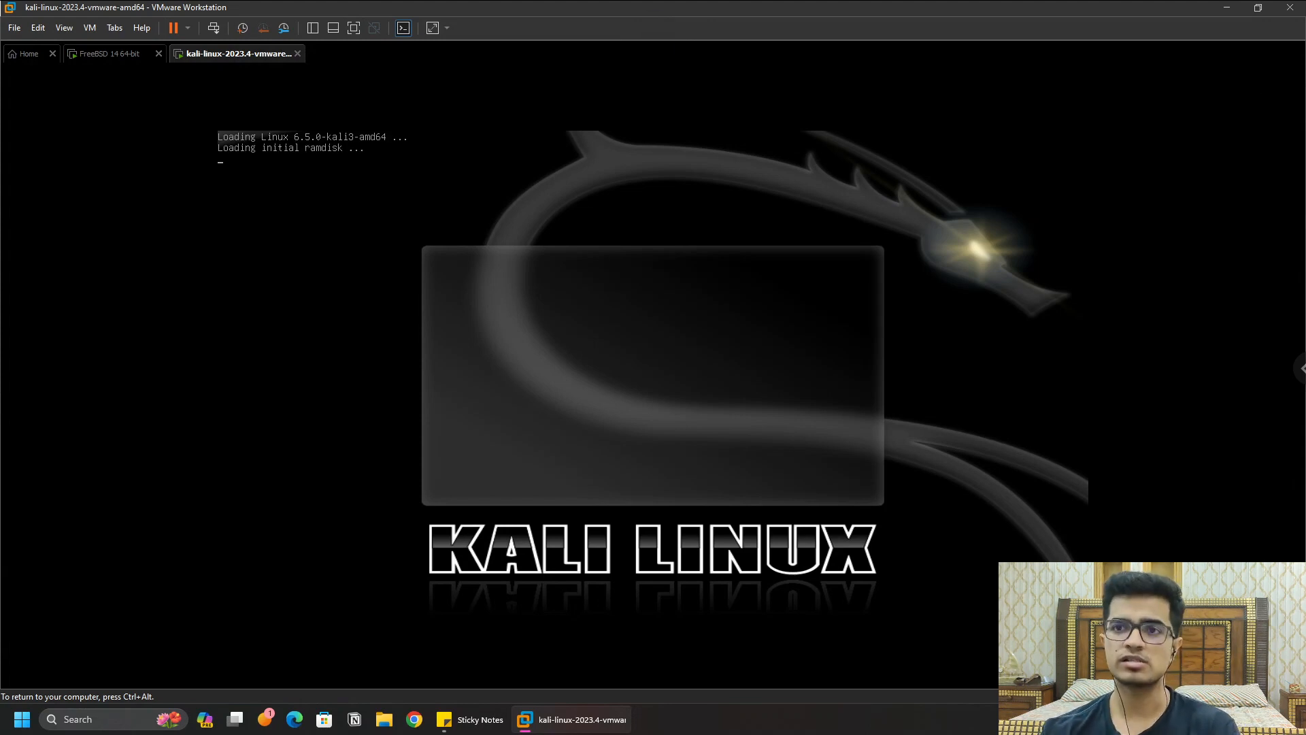
{"action": "key", "text": "ctrl+alt"}
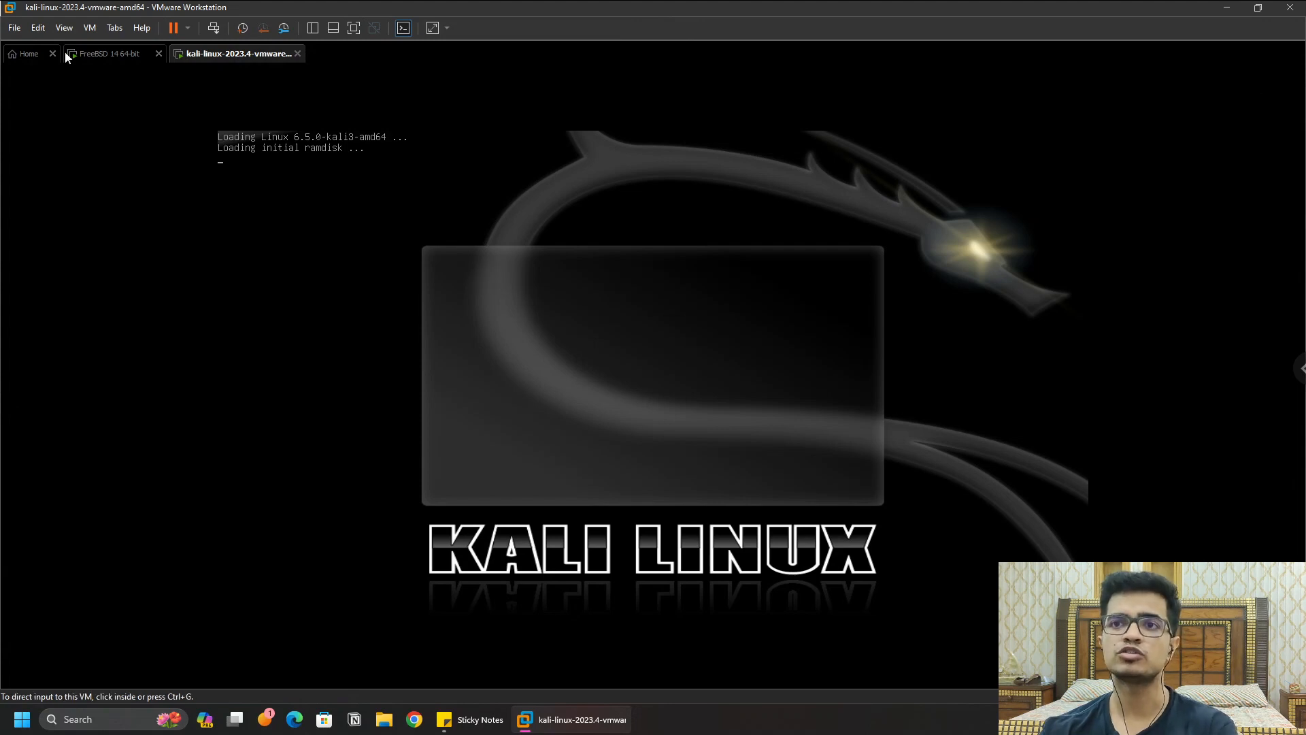
{"action": "left_click", "coordinate": [111, 55]}
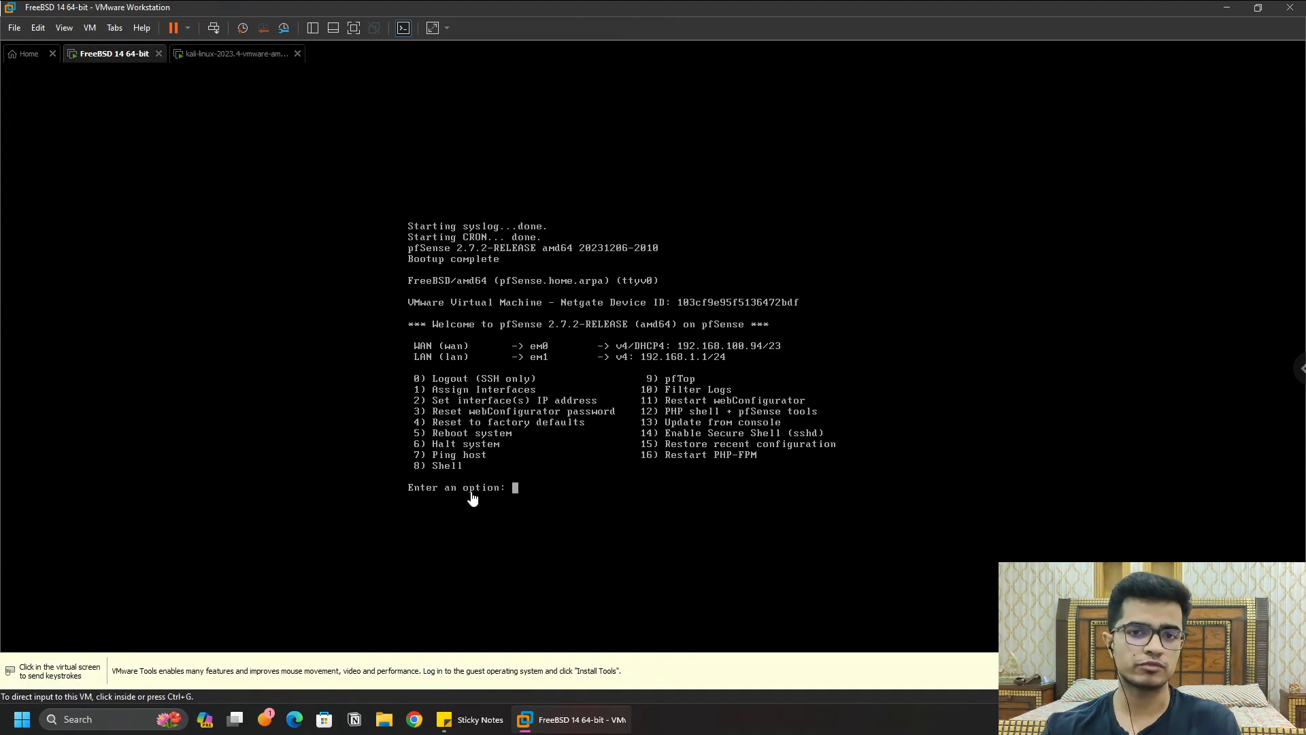
{"action": "left_click", "coordinate": [236, 58]}
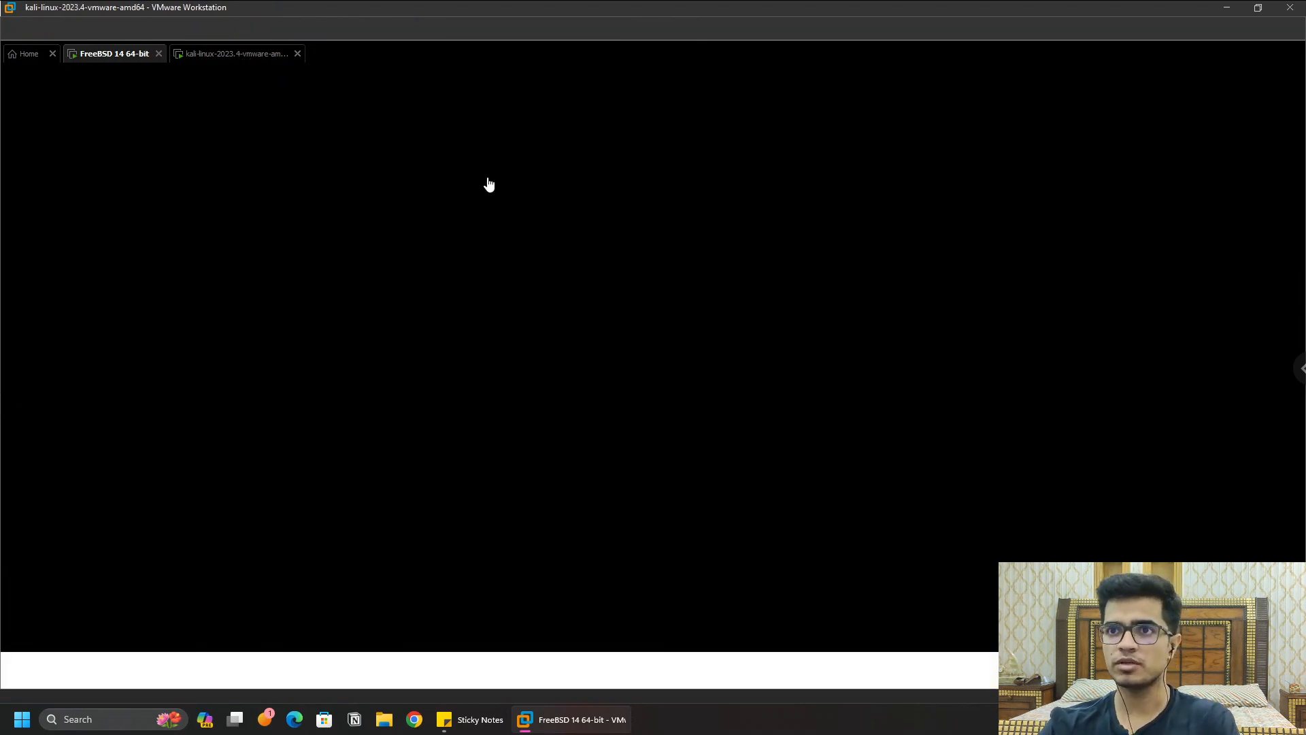
{"action": "left_click", "coordinate": [576, 373]}
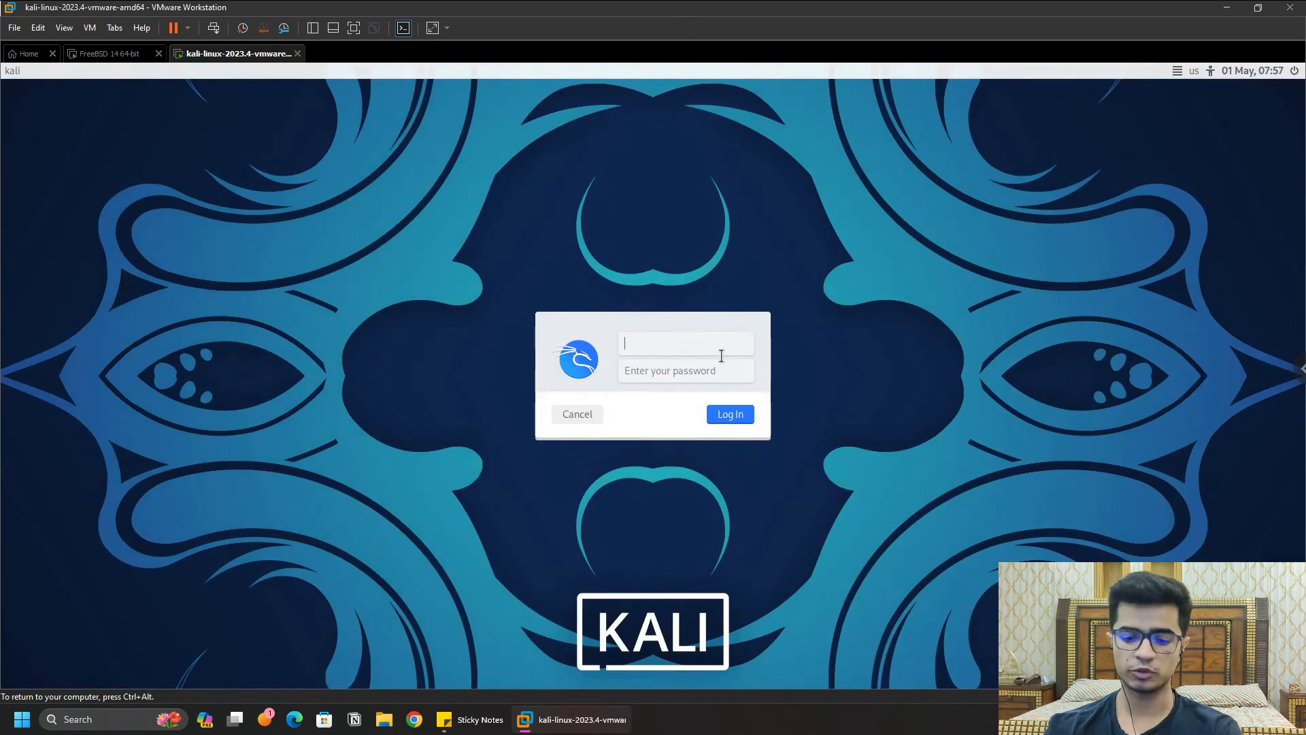
Step: Log into the Kali desktop with the username and password
{"action": "type", "text": "kali"}
{"action": "key", "text": "Tab"}
{"action": "type", "text": "kali"}
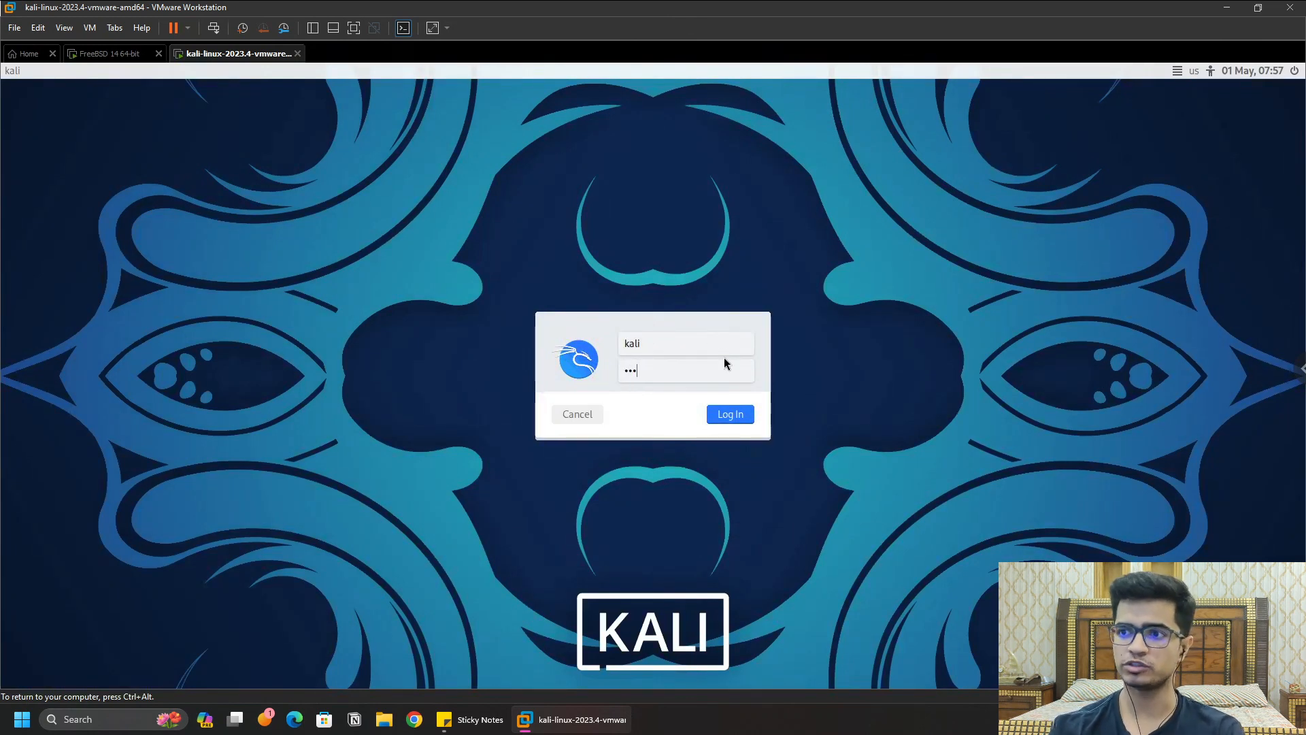
{"action": "key", "text": "Return"}
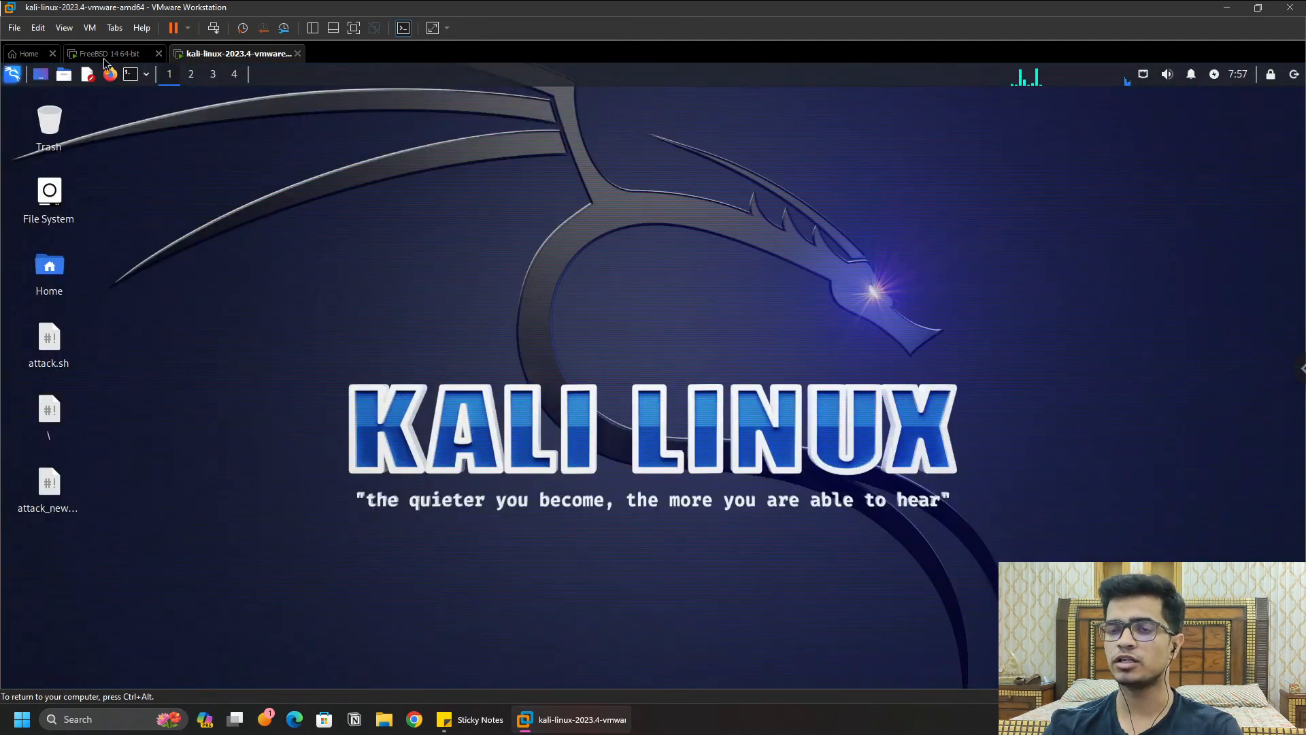
Step: Launch Firefox, load google.com, and open a new blank tab
{"action": "left_click", "coordinate": [110, 76]}
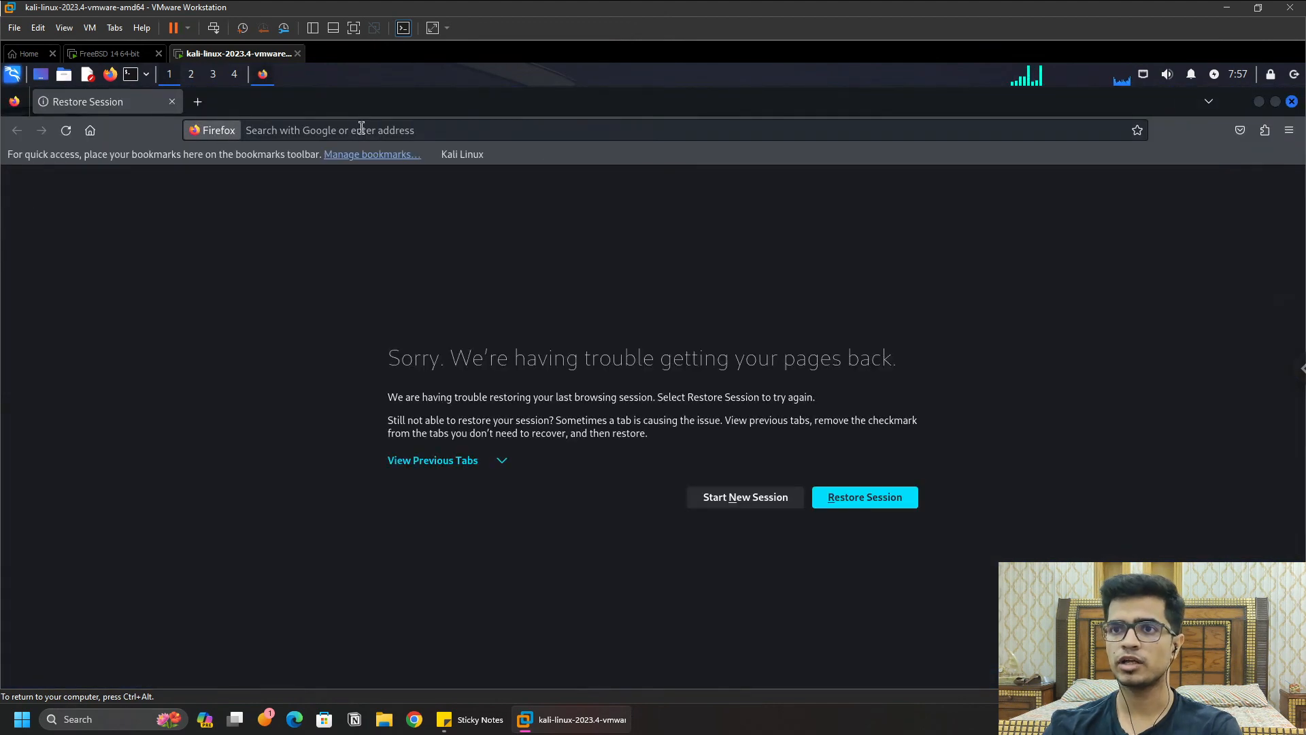
{"action": "left_click", "coordinate": [361, 129]}
{"action": "type", "text": "gogole"}
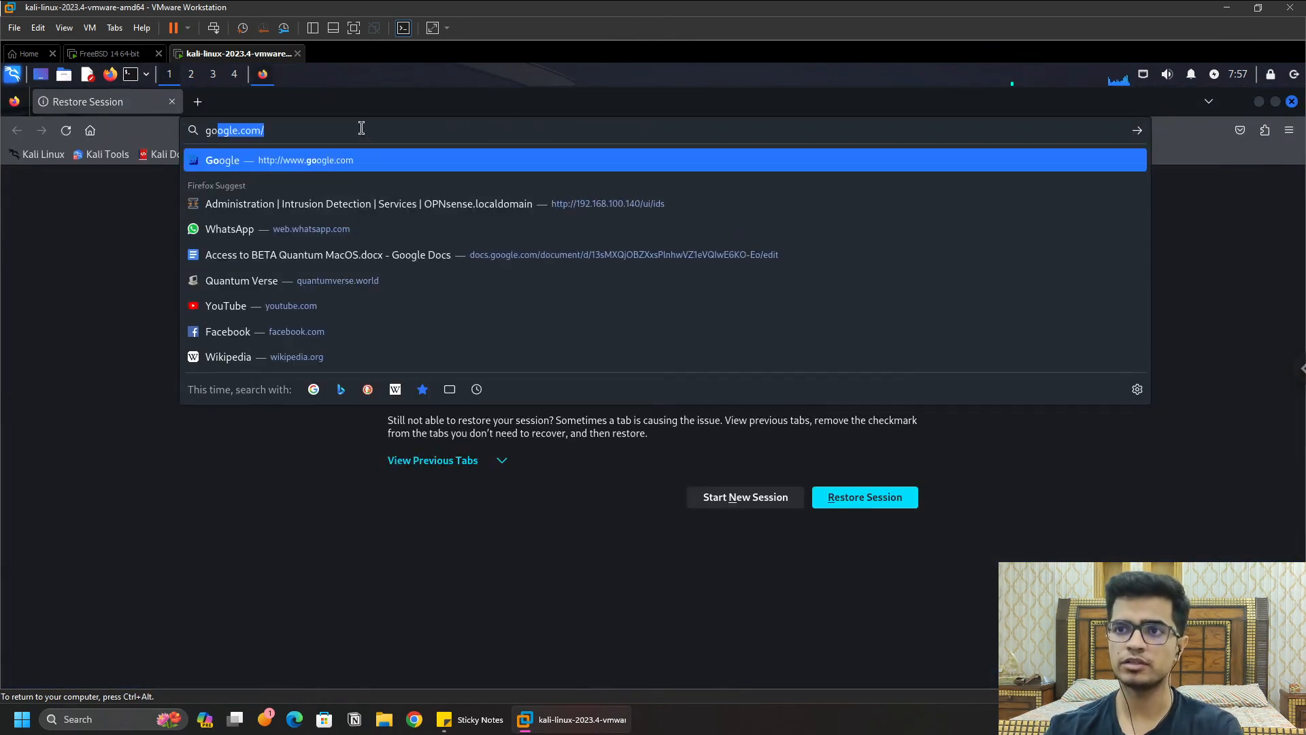
{"action": "key", "text": "BackSpace"}
{"action": "key", "text": "BackSpace"}
{"action": "key", "text": "BackSpace"}
{"action": "key", "text": "BackSpace"}
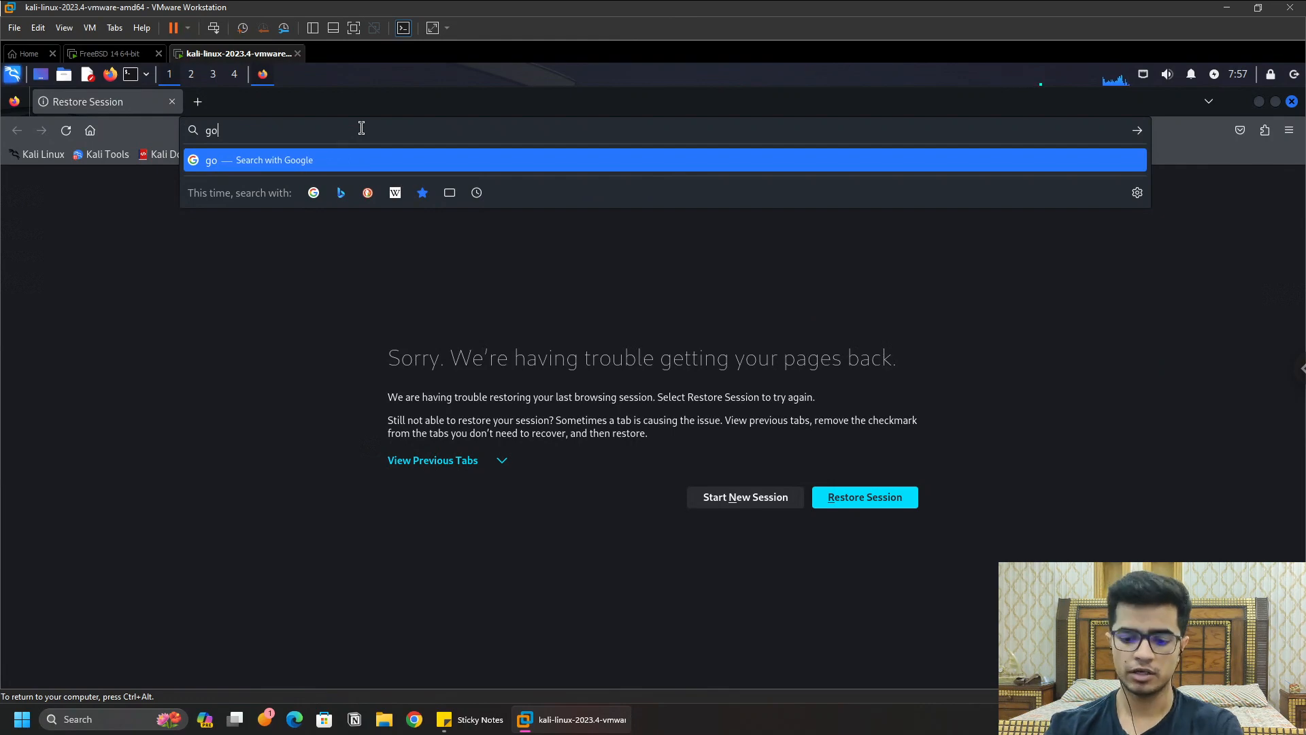
{"action": "type", "text": "ogle.com"}
{"action": "key", "text": "Return"}
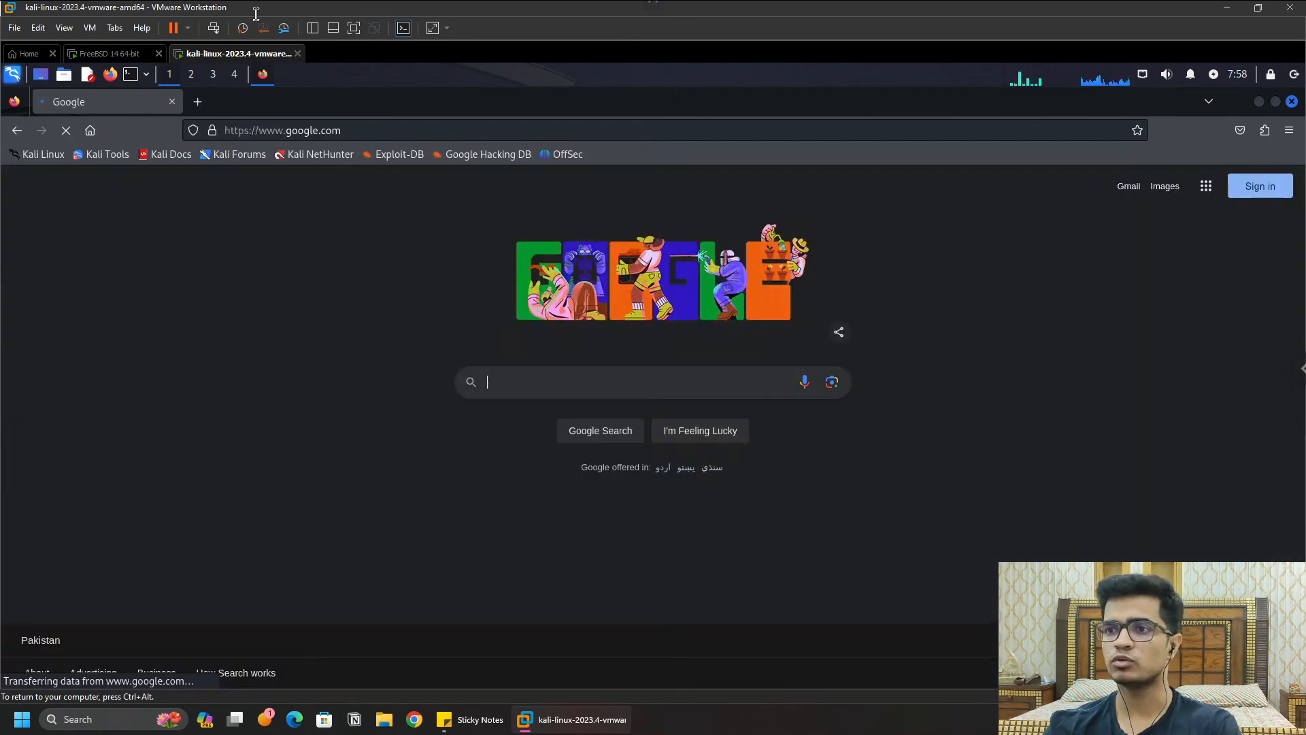
{"action": "key", "text": "ctrl+t"}
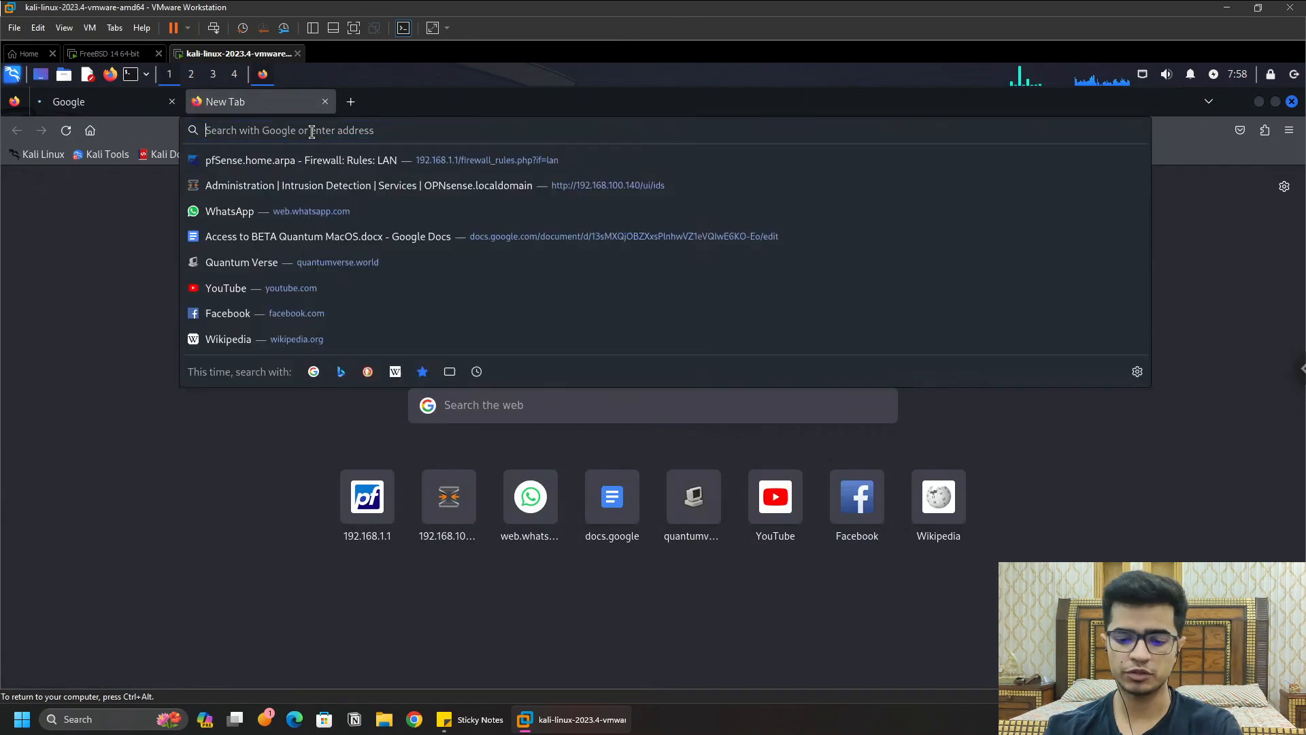
Step: Browse to 192.168.1.1 in Firefox and accept the self-signed certificate warning
{"action": "type", "text": "192.168.1.1/"}
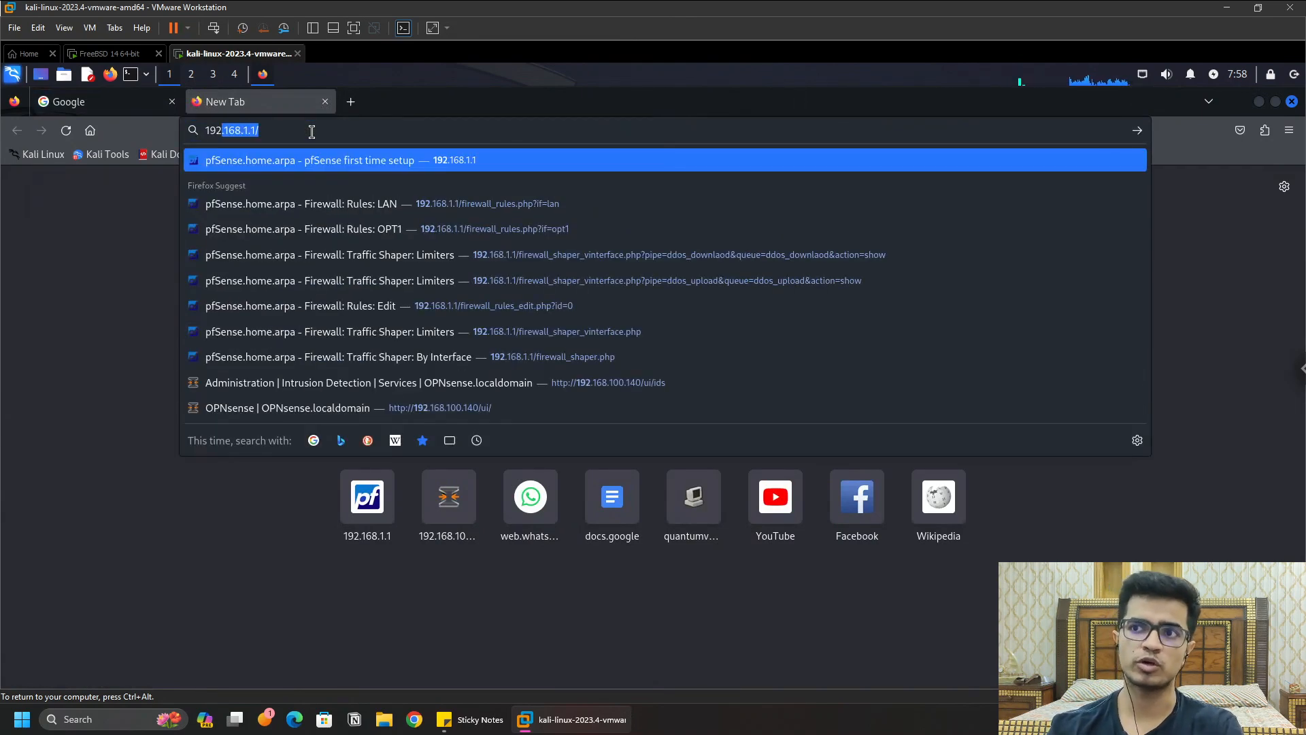
{"action": "left_click", "coordinate": [279, 165]}
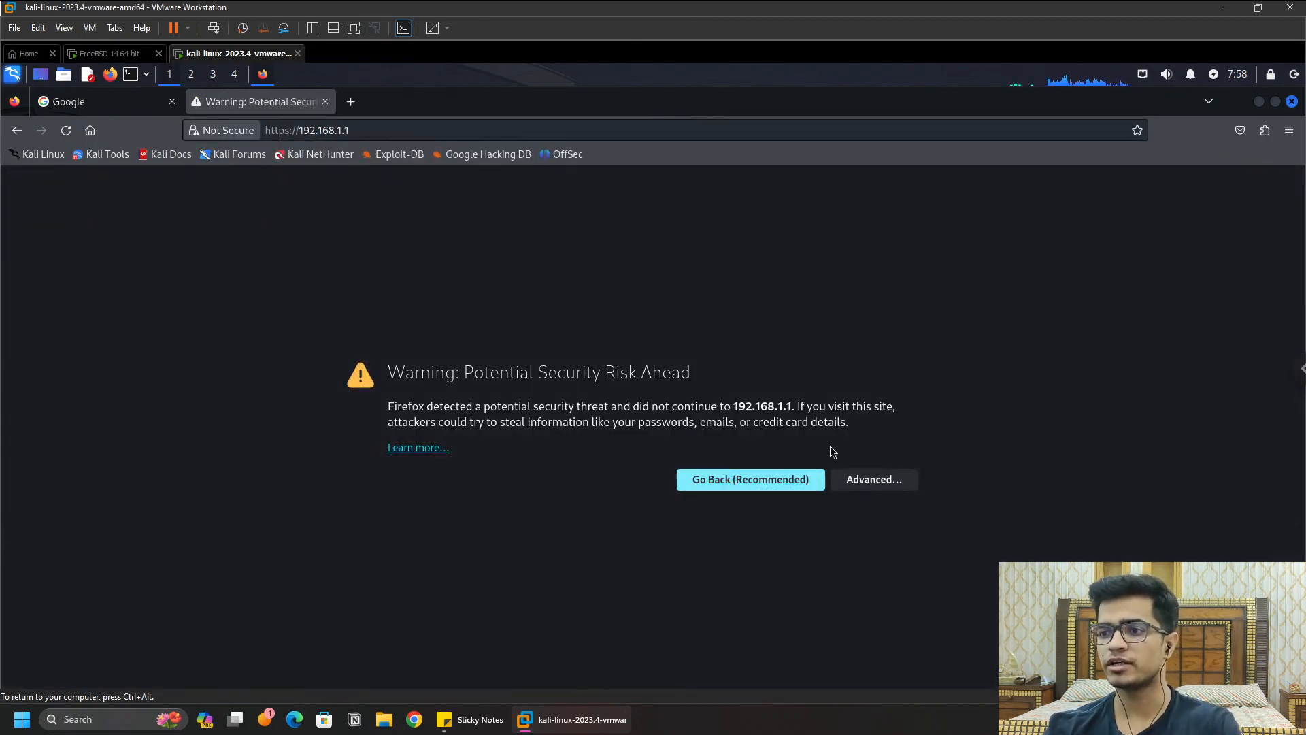
{"action": "left_click", "coordinate": [892, 480]}
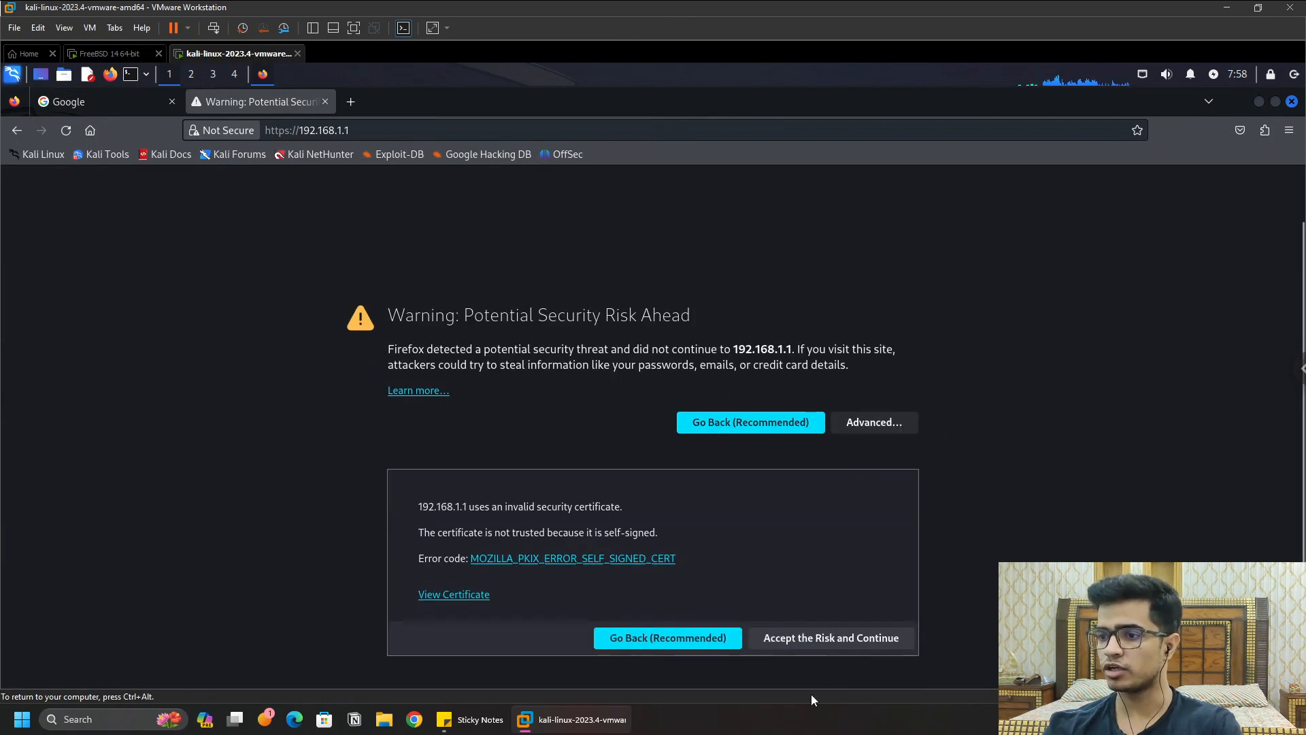
{"action": "left_click", "coordinate": [839, 638]}
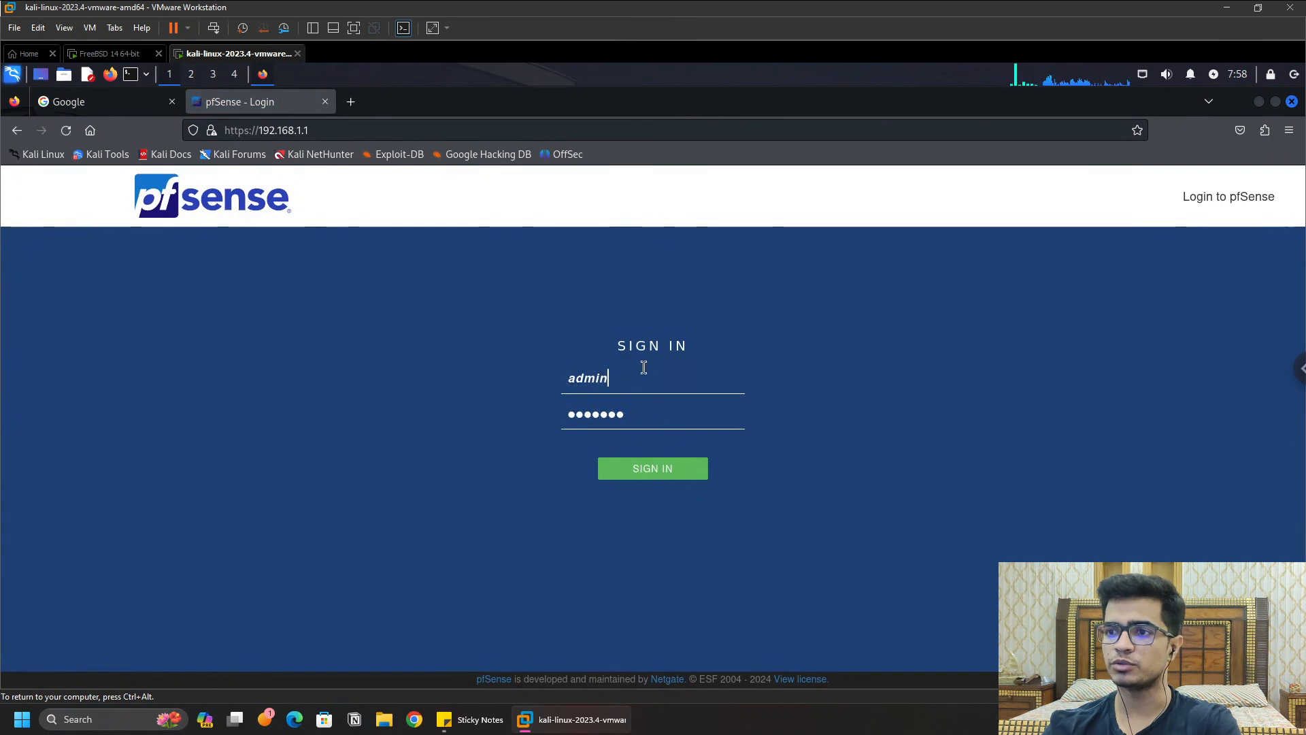
Step: Replace the autofilled credentials with username admin and the admin password, then sign in
{"action": "double_click", "coordinate": [645, 381]}
{"action": "key", "text": "BackSpace"}
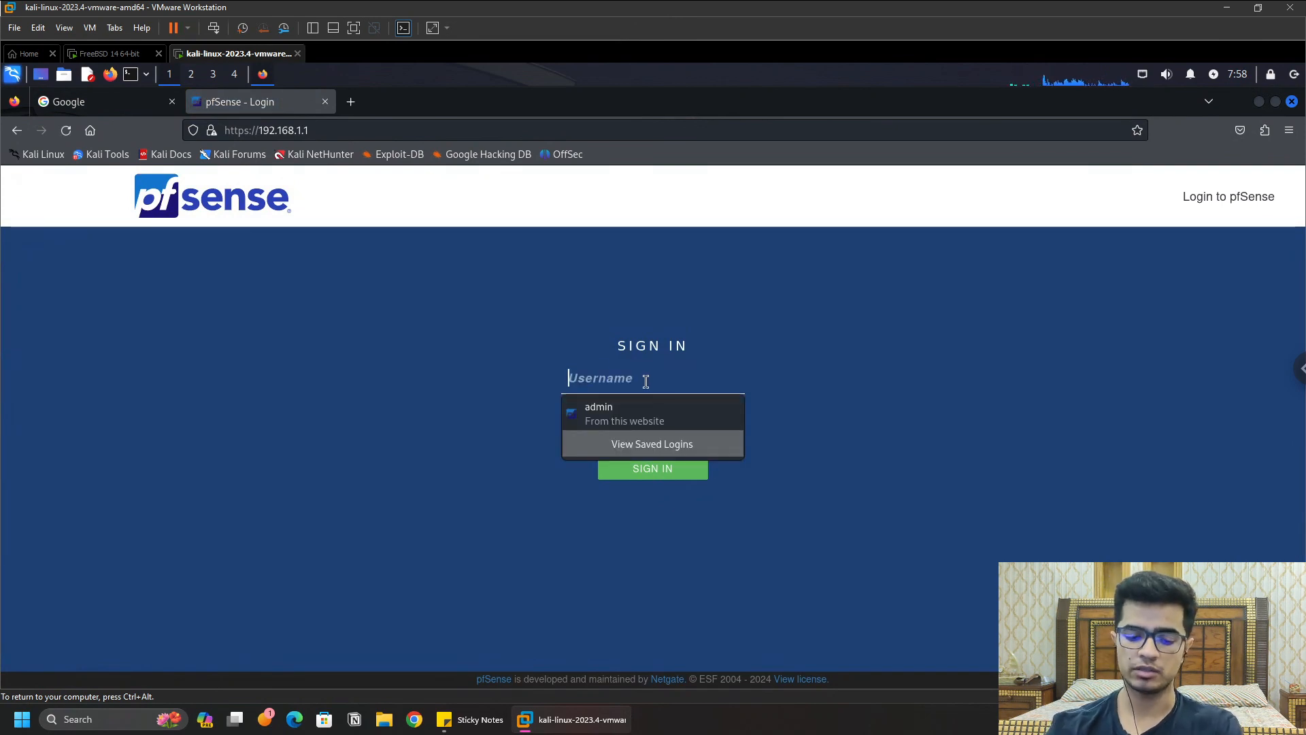
{"action": "type", "text": "admin"}
{"action": "key", "text": "Tab"}
{"action": "key", "text": "BackSpace"}
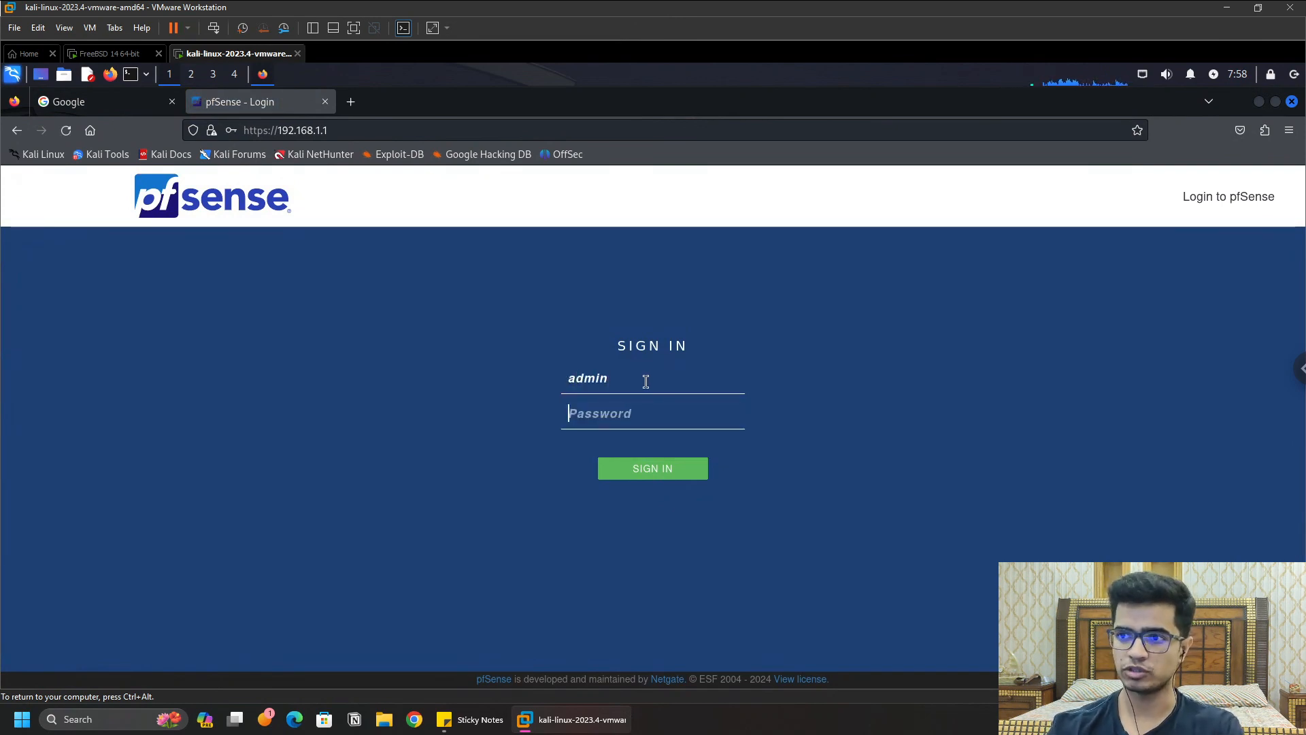
{"action": "type", "text": "pfsens"}
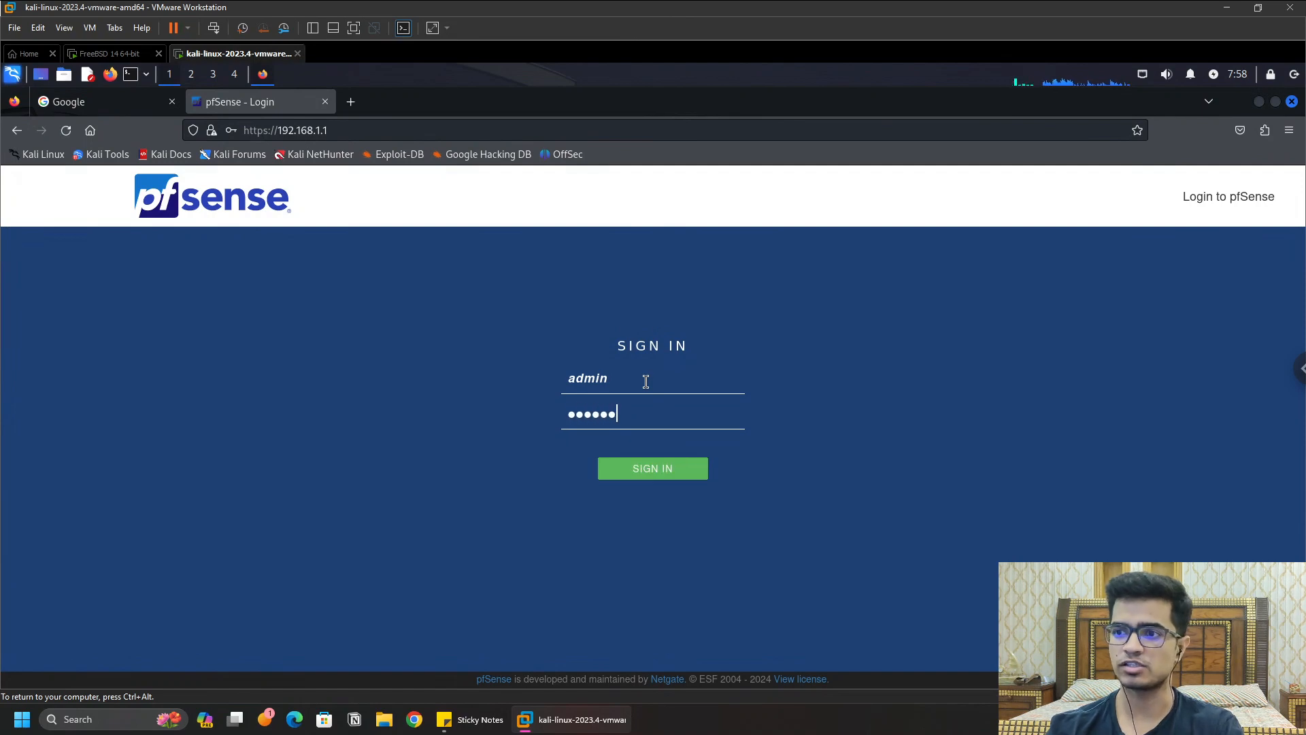
{"action": "left_click", "coordinate": [664, 469]}
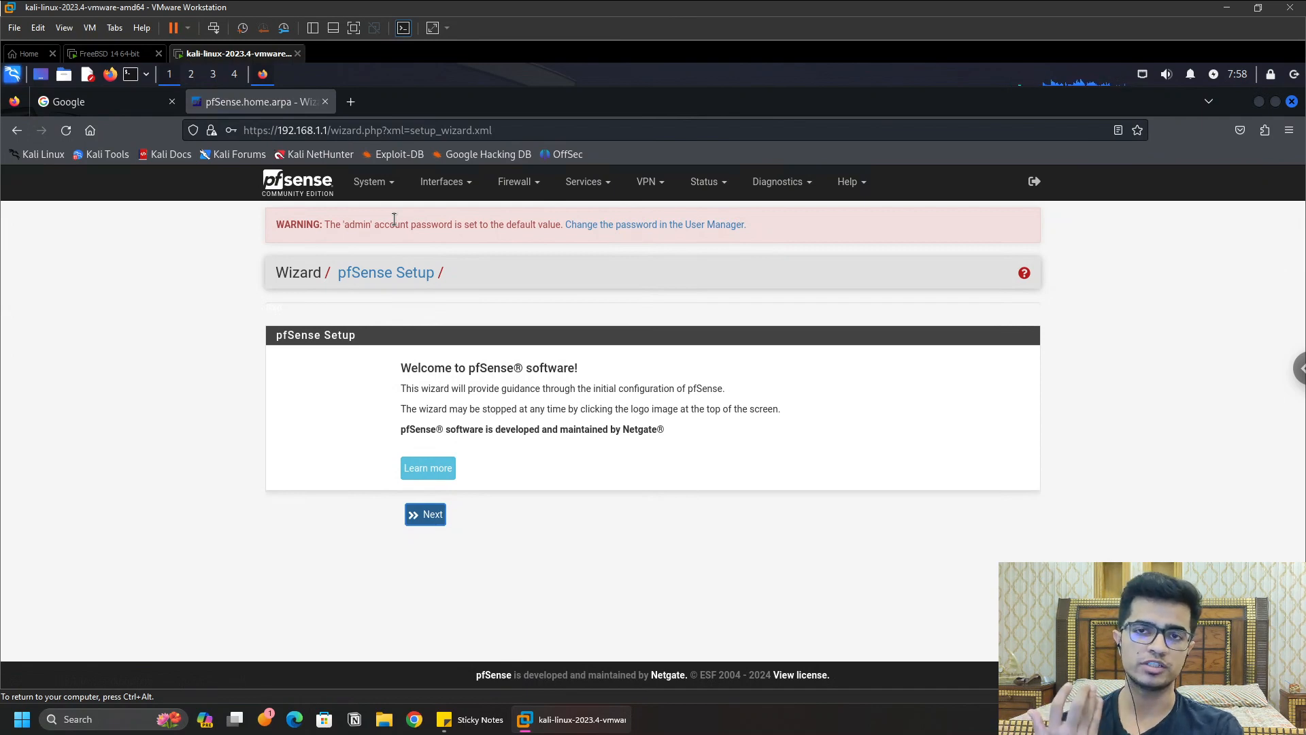
{"action": "left_click", "coordinate": [444, 182]}
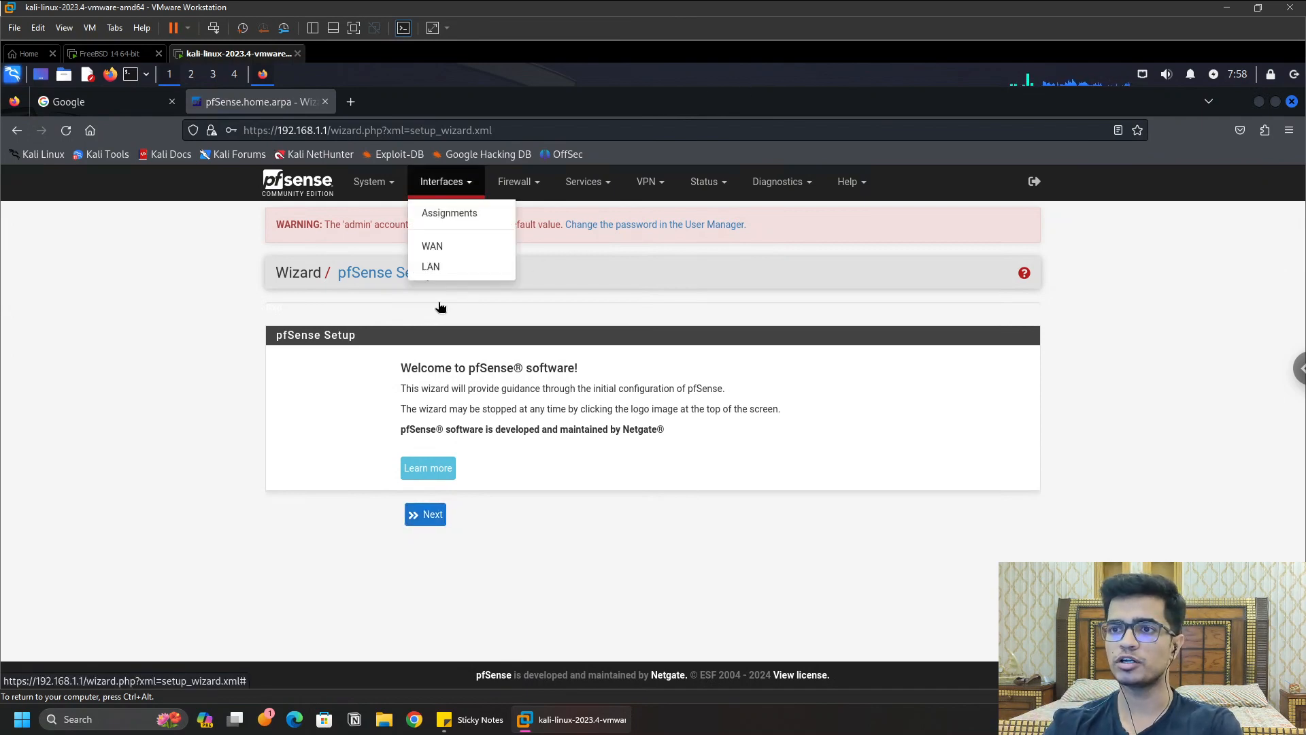
Step: Assign ports em2 and em3 as new interfaces OPT1 and OPT2, then open OPT1's settings
{"action": "left_click", "coordinate": [477, 213]}
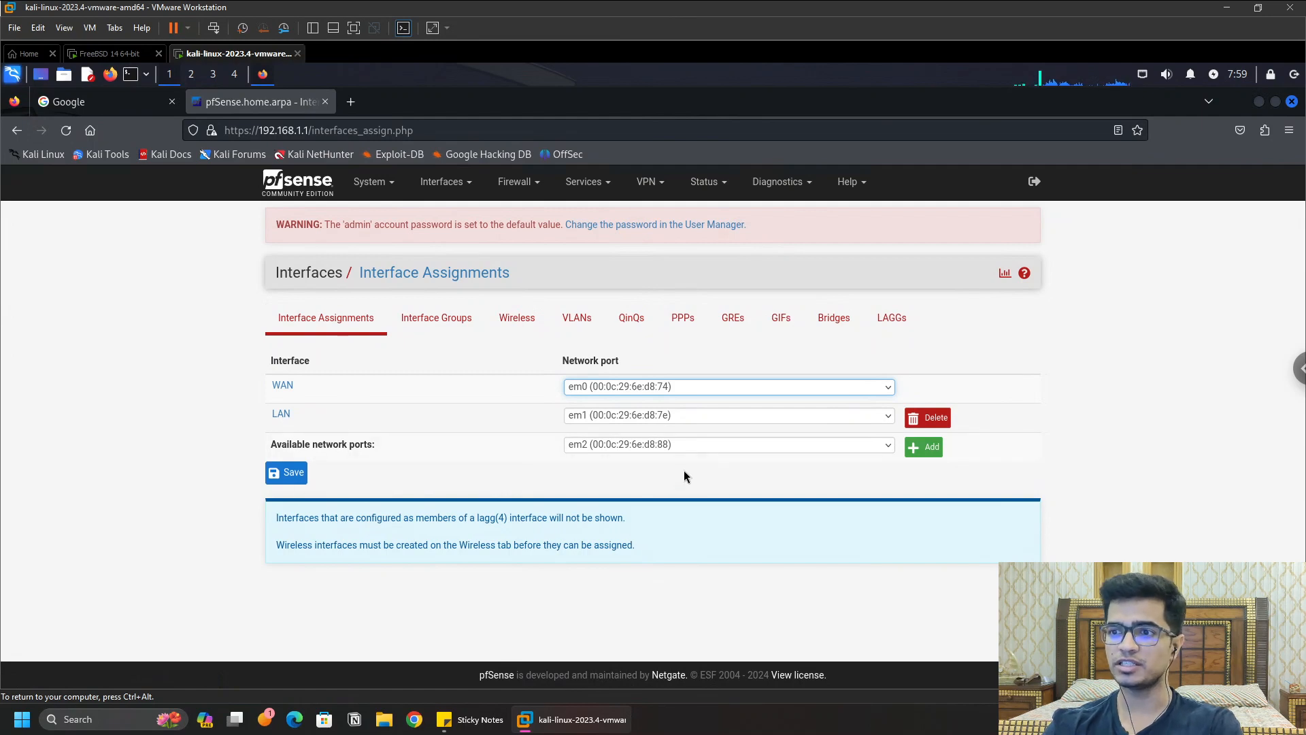
{"action": "left_click", "coordinate": [925, 448]}
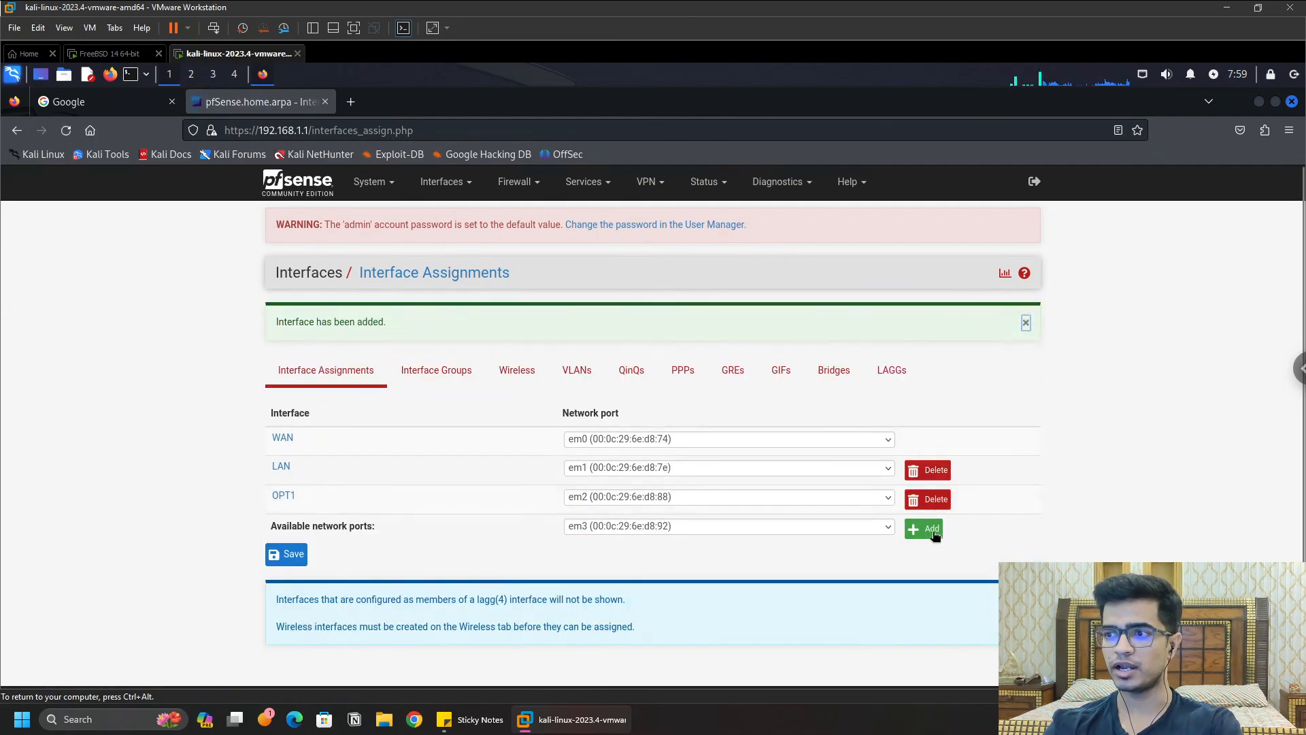
{"action": "left_click", "coordinate": [933, 534]}
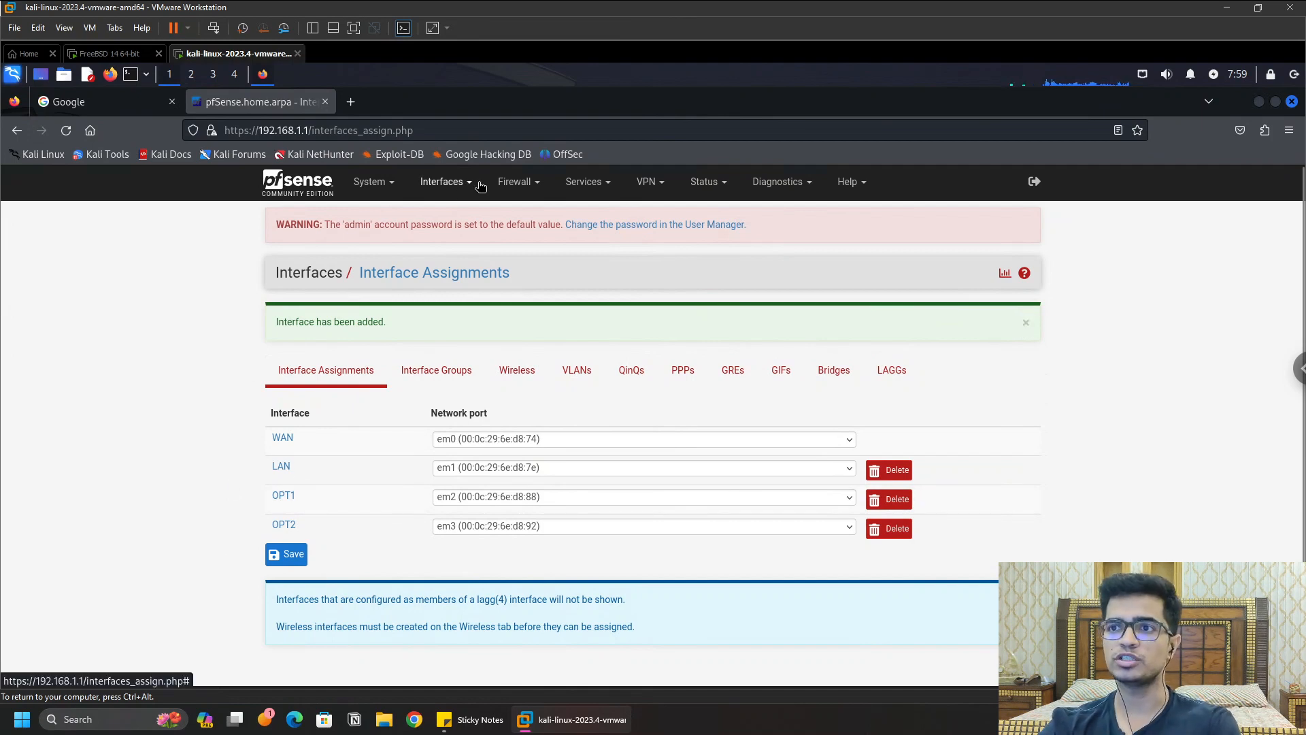
{"action": "left_click", "coordinate": [436, 183]}
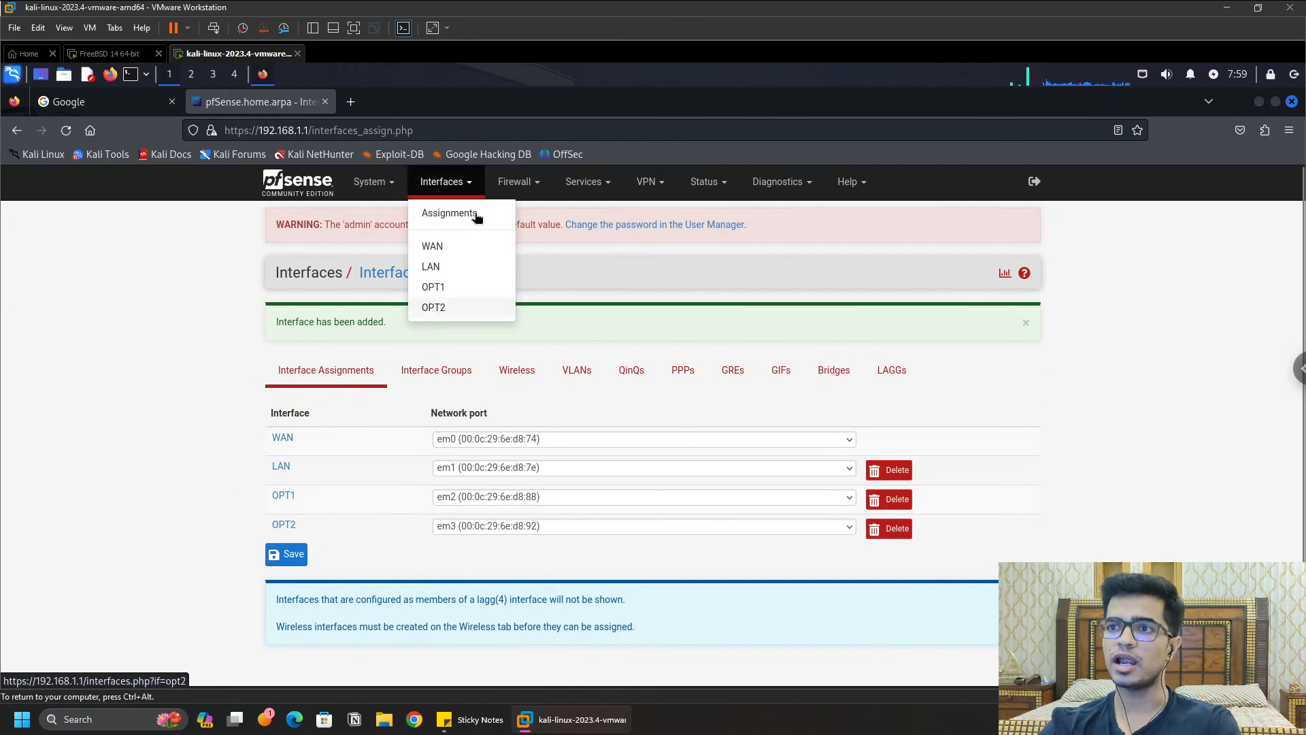
{"action": "left_click", "coordinate": [437, 288]}
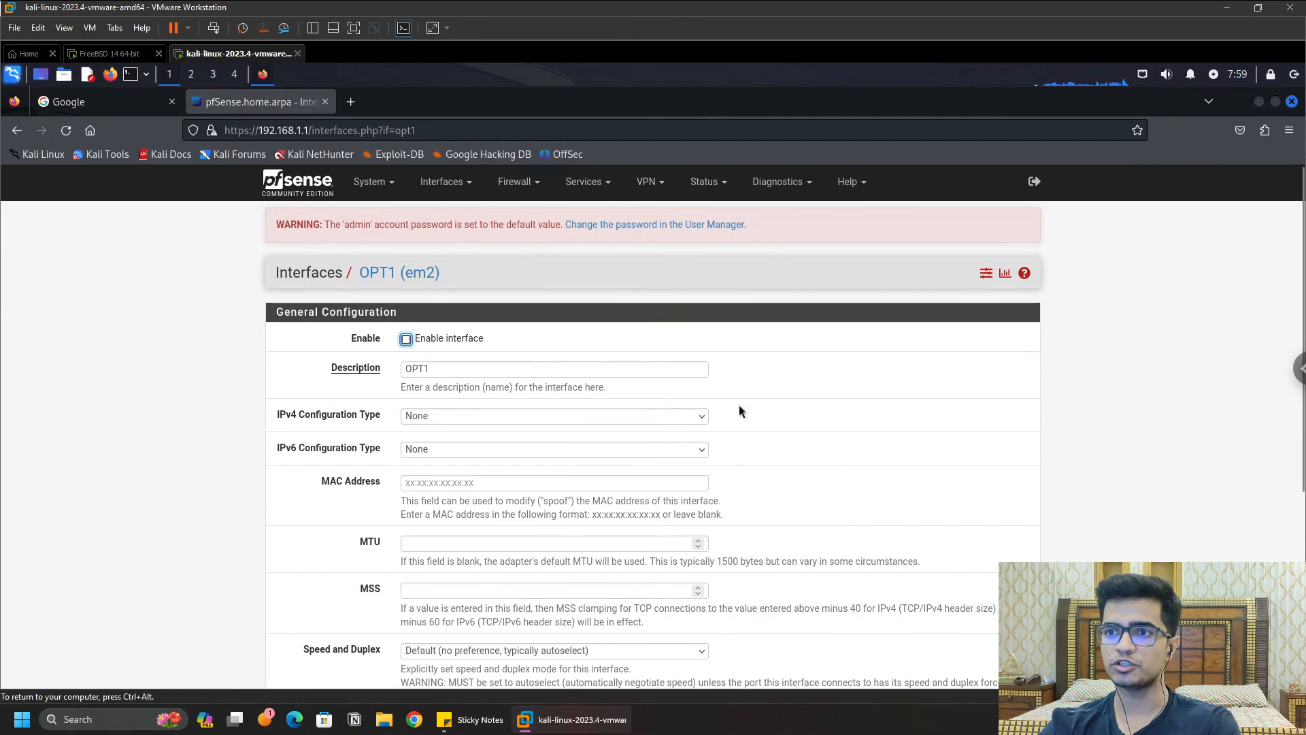
Step: Begin setting OPT1's IPv4 configuration type to Static IPv4
{"action": "scroll", "coordinate": [462, 354], "scroll_direction": "down", "scroll_amount": 2}
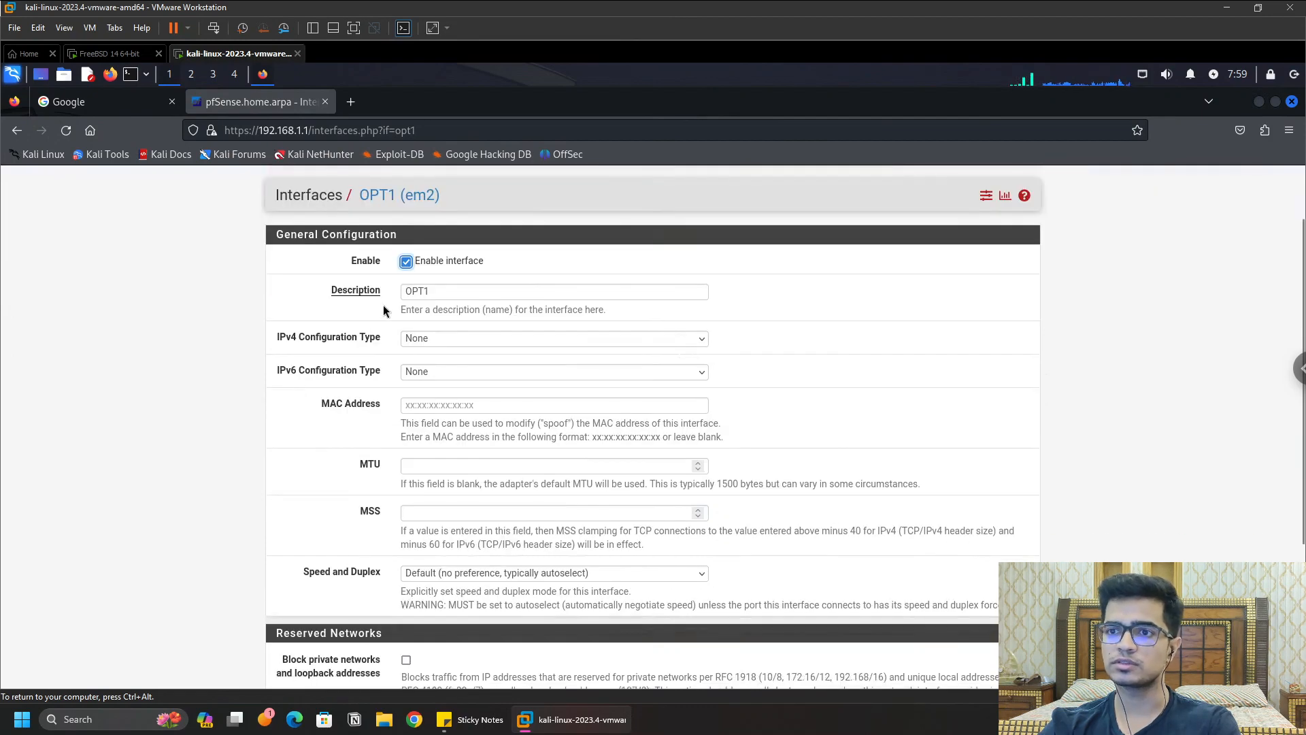
{"action": "left_click", "coordinate": [515, 337]}
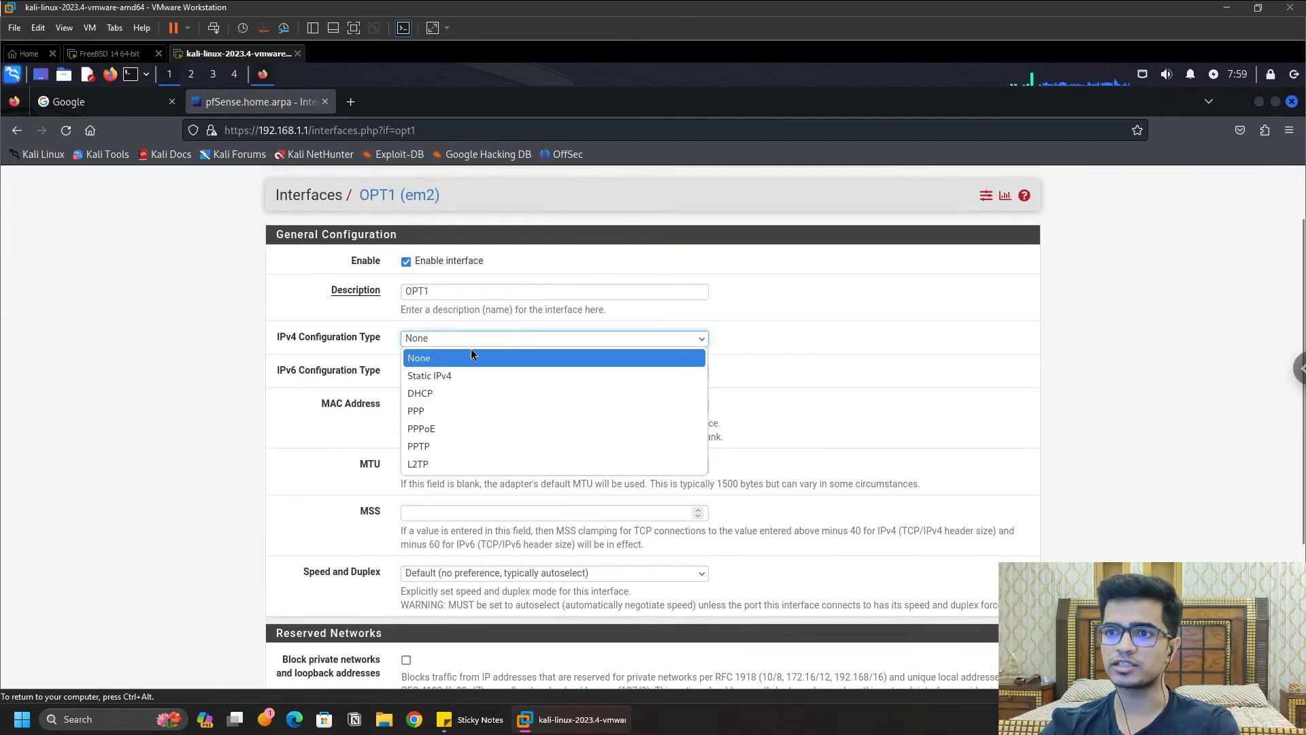
{"action": "left_click", "coordinate": [438, 377]}
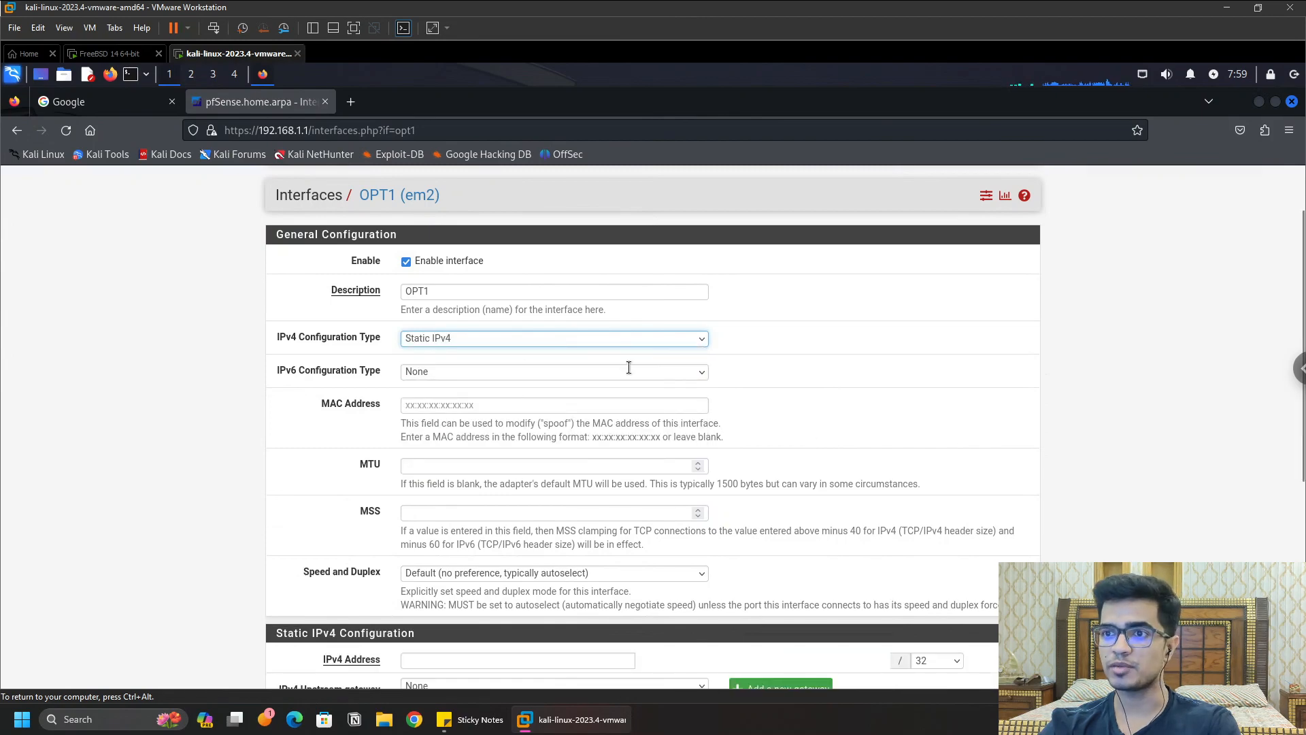
{"action": "scroll", "coordinate": [416, 462], "scroll_direction": "down", "scroll_amount": 6}
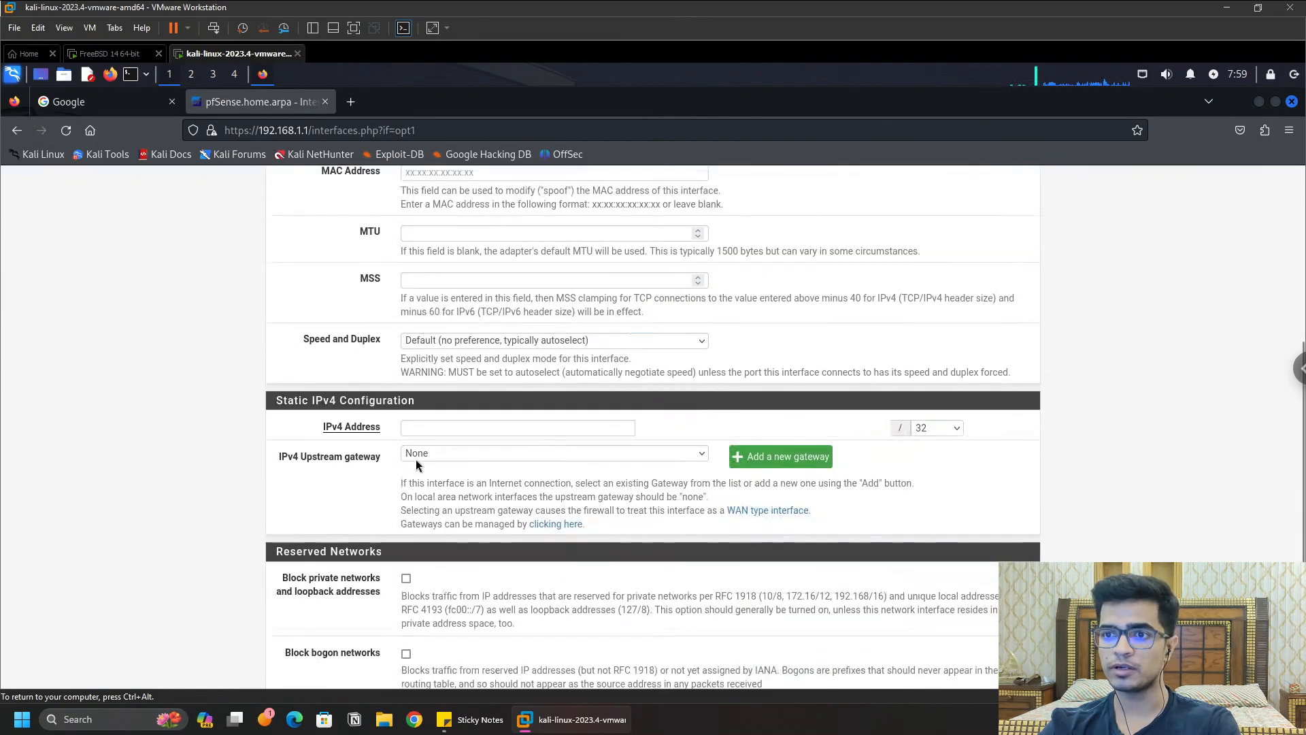
{"action": "left_click", "coordinate": [494, 427]}
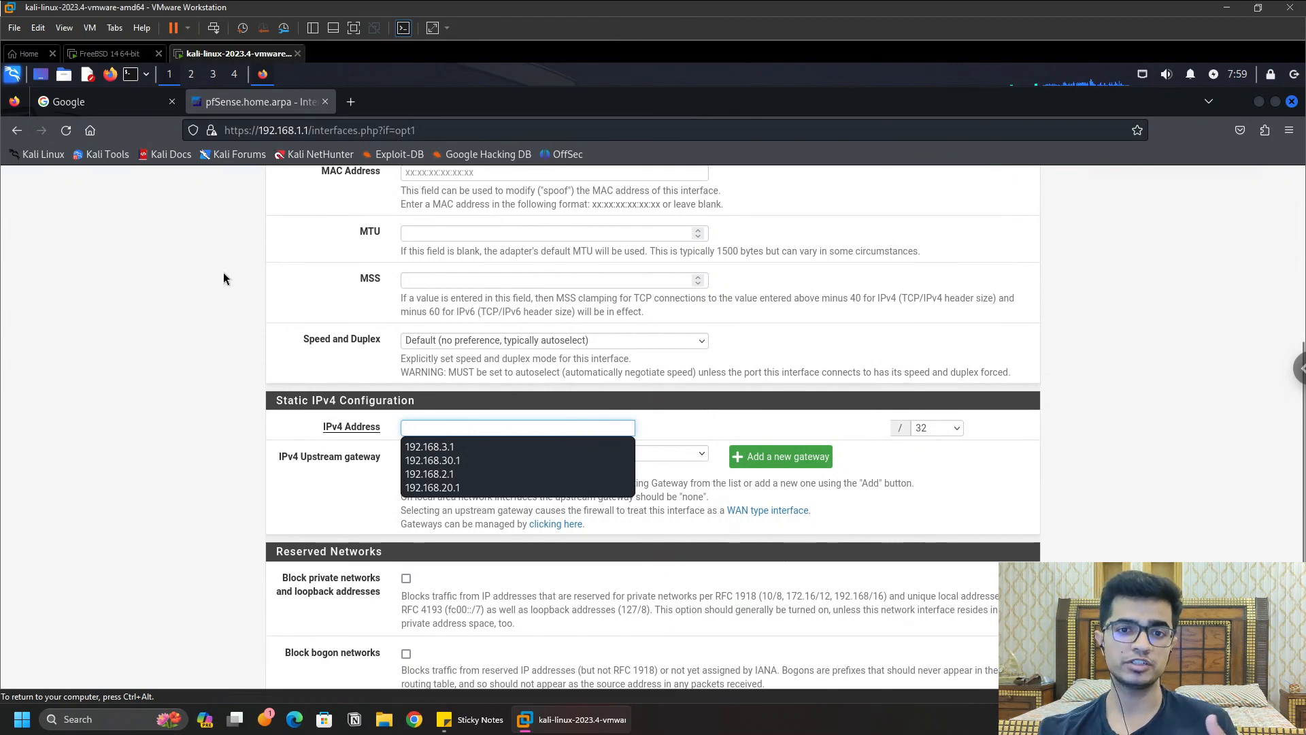
{"action": "key", "text": "Escape"}
{"action": "scroll", "coordinate": [272, 385], "scroll_direction": "up", "scroll_amount": 2}
{"action": "scroll", "coordinate": [282, 385], "scroll_direction": "up", "scroll_amount": 5}
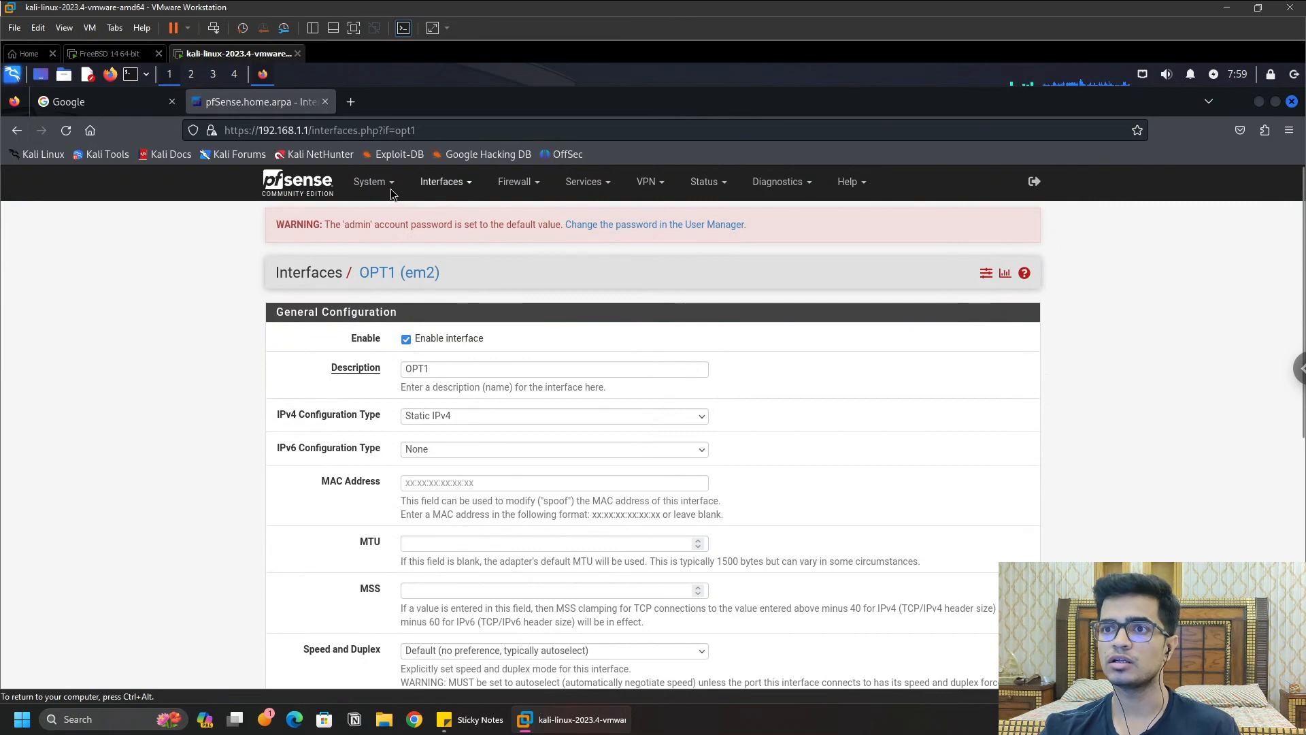
Step: Review the LAN interface settings for reference, then return to the OPT1 page
{"action": "left_click", "coordinate": [444, 182]}
{"action": "left_click", "coordinate": [503, 266]}
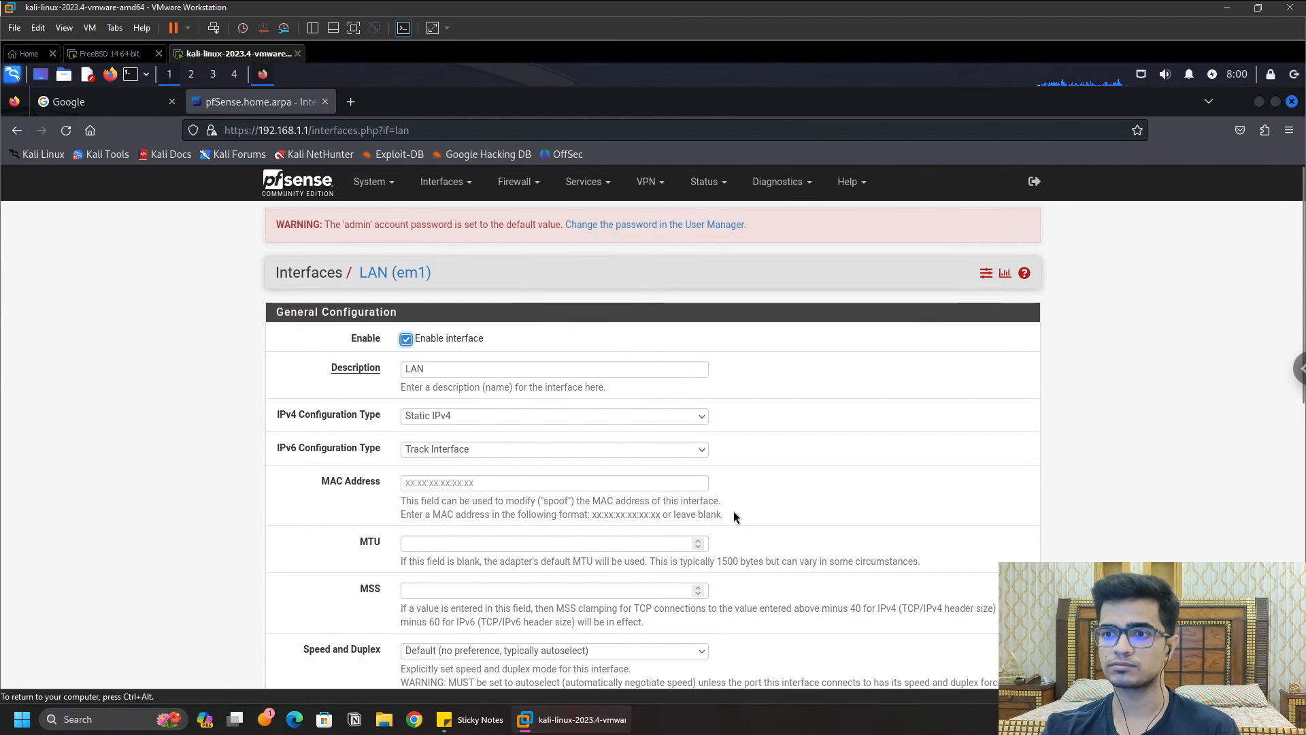
{"action": "scroll", "coordinate": [733, 511], "scroll_direction": "down", "scroll_amount": 5}
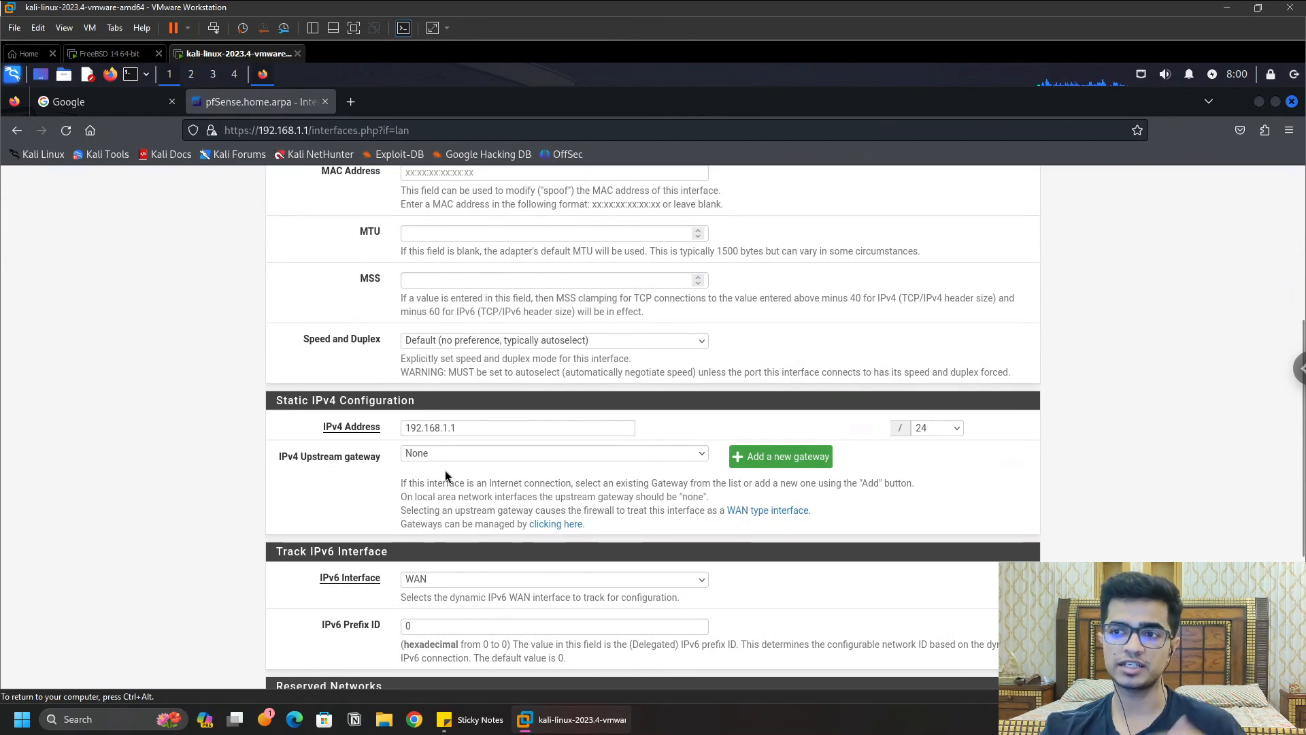
{"action": "scroll", "coordinate": [371, 340], "scroll_direction": "up", "scroll_amount": 5}
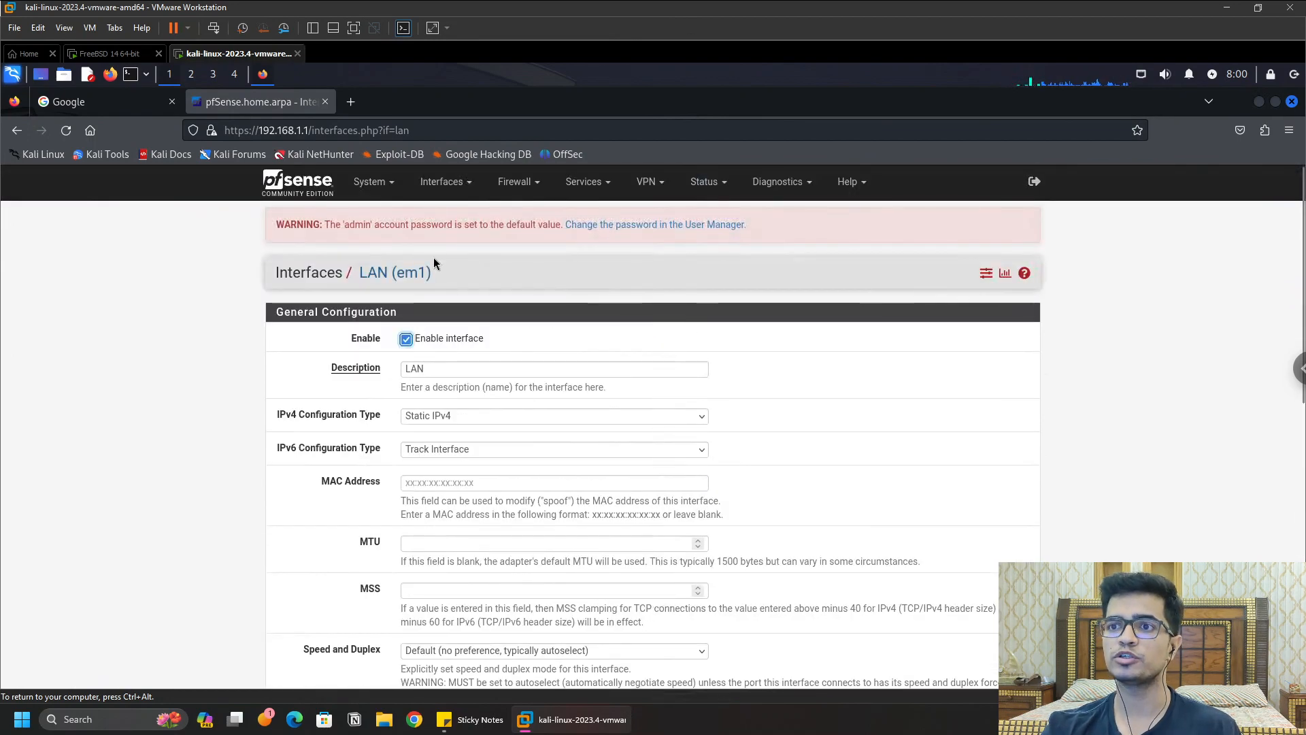
{"action": "left_click", "coordinate": [442, 181]}
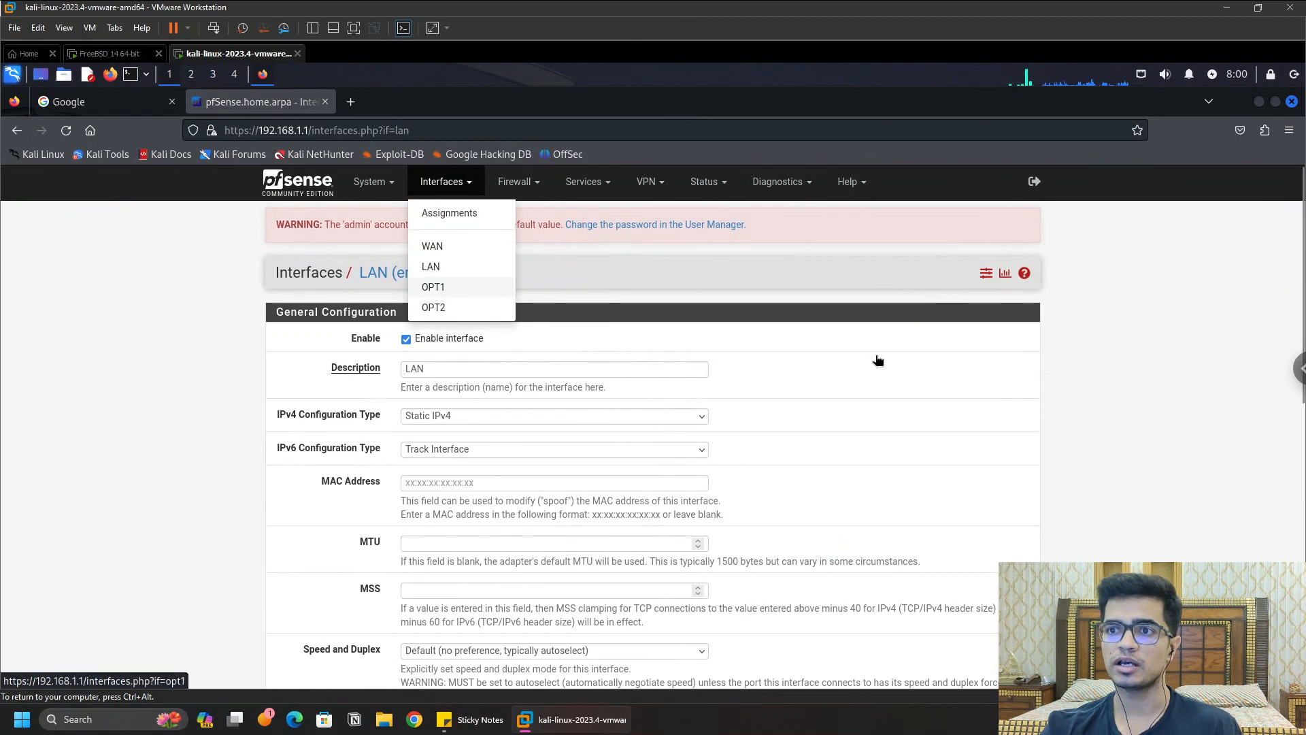
{"action": "left_click", "coordinate": [436, 285]}
{"action": "scroll", "coordinate": [508, 415], "scroll_direction": "down", "scroll_amount": 5}
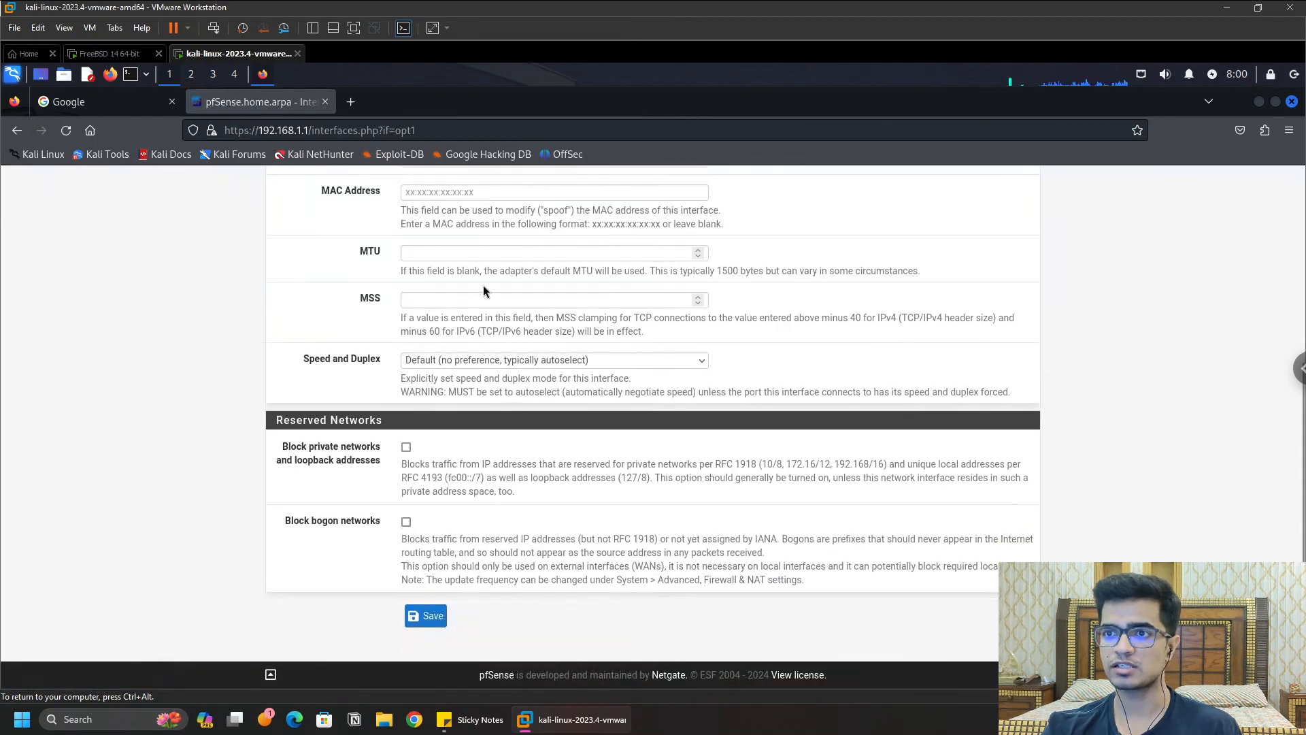
{"action": "scroll", "coordinate": [508, 411], "scroll_direction": "up", "scroll_amount": 5}
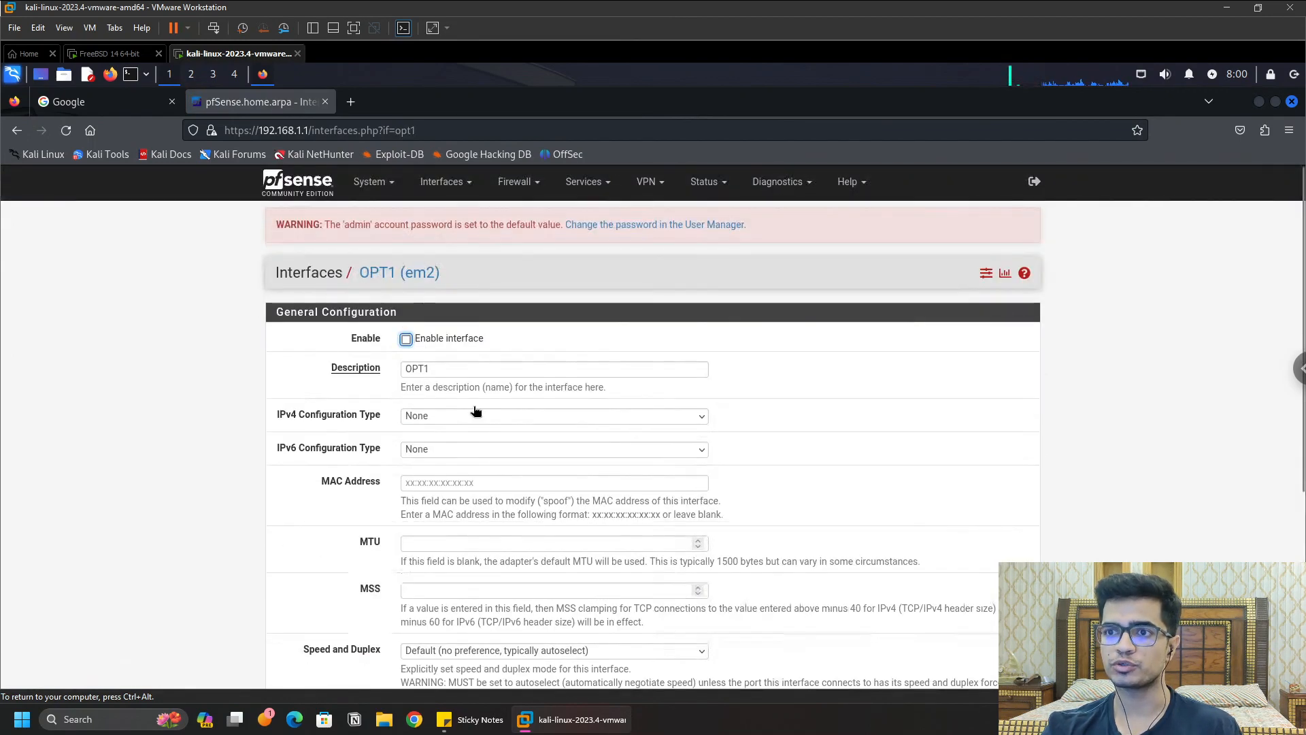
Step: Enable OPT1, set it to Static IPv4, and enter address 192.168.2.1
{"action": "left_click", "coordinate": [468, 413]}
{"action": "left_click", "coordinate": [408, 343]}
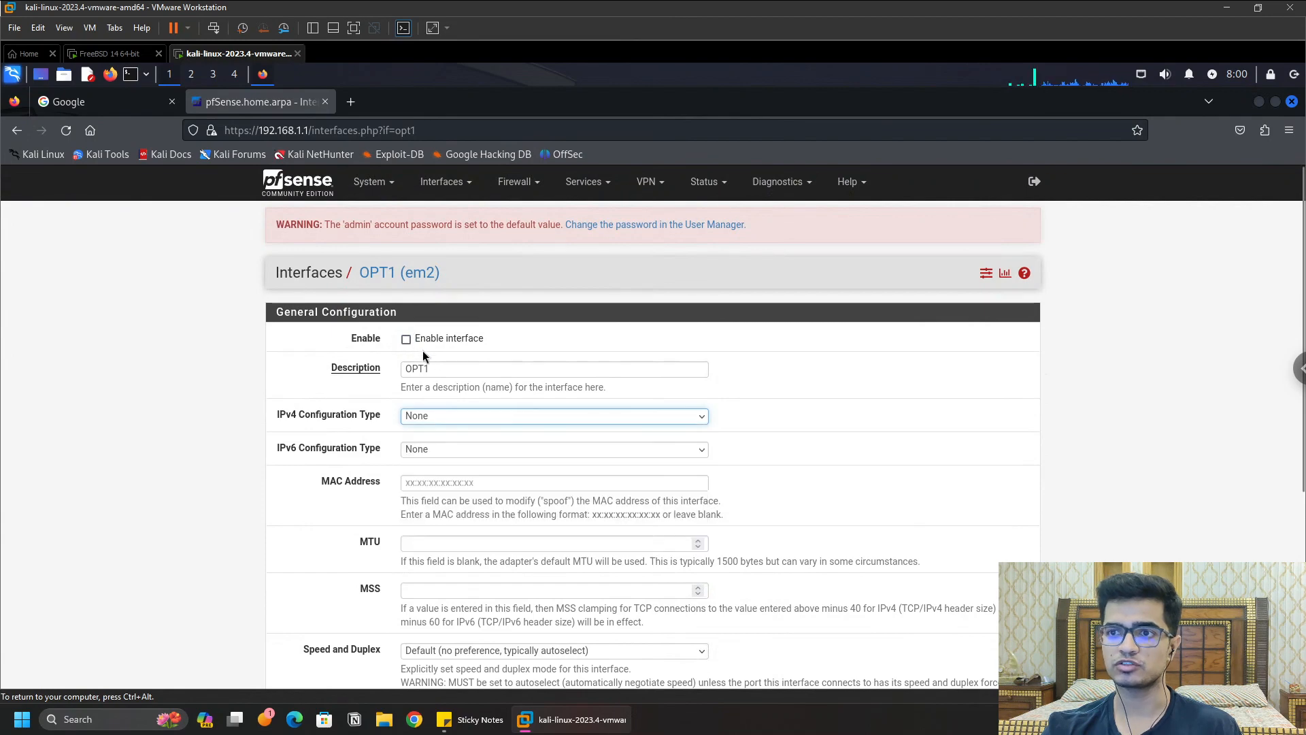
{"action": "left_click", "coordinate": [406, 339]}
{"action": "left_click", "coordinate": [466, 415]}
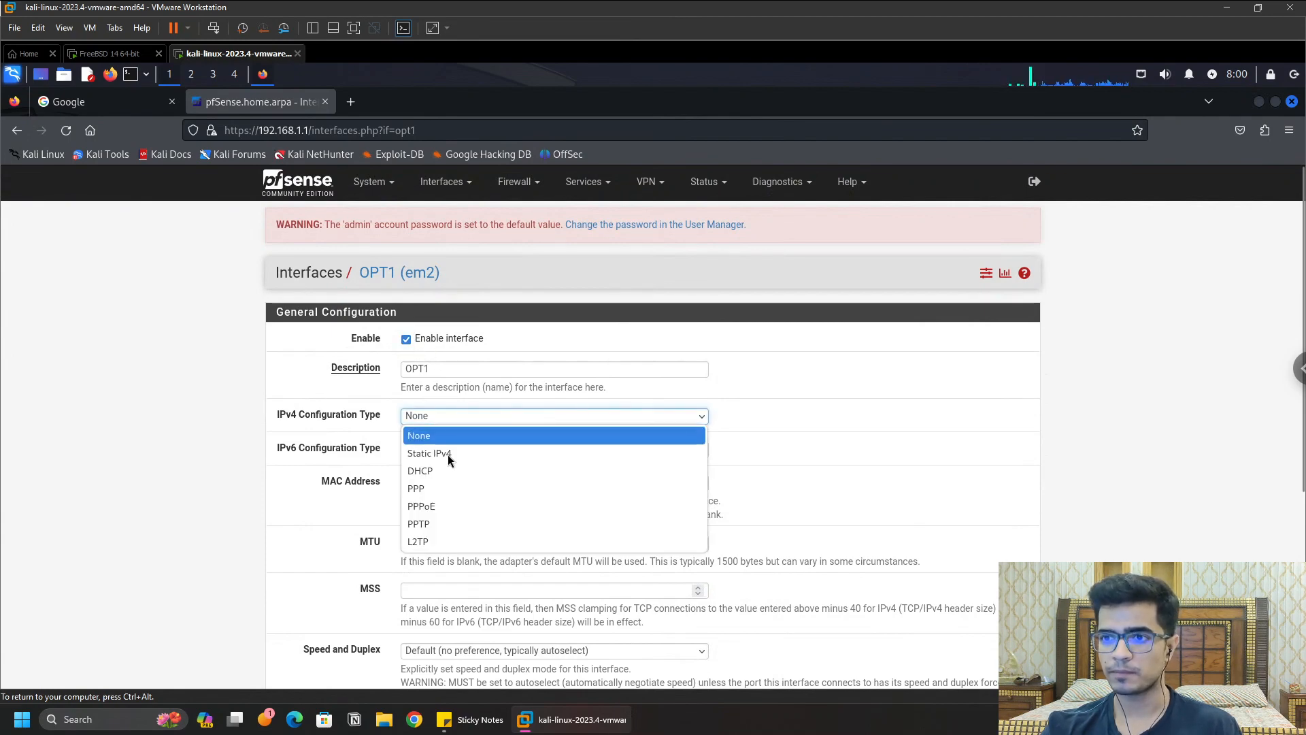
{"action": "left_click", "coordinate": [447, 452]}
{"action": "scroll", "coordinate": [448, 553], "scroll_direction": "down", "scroll_amount": 1}
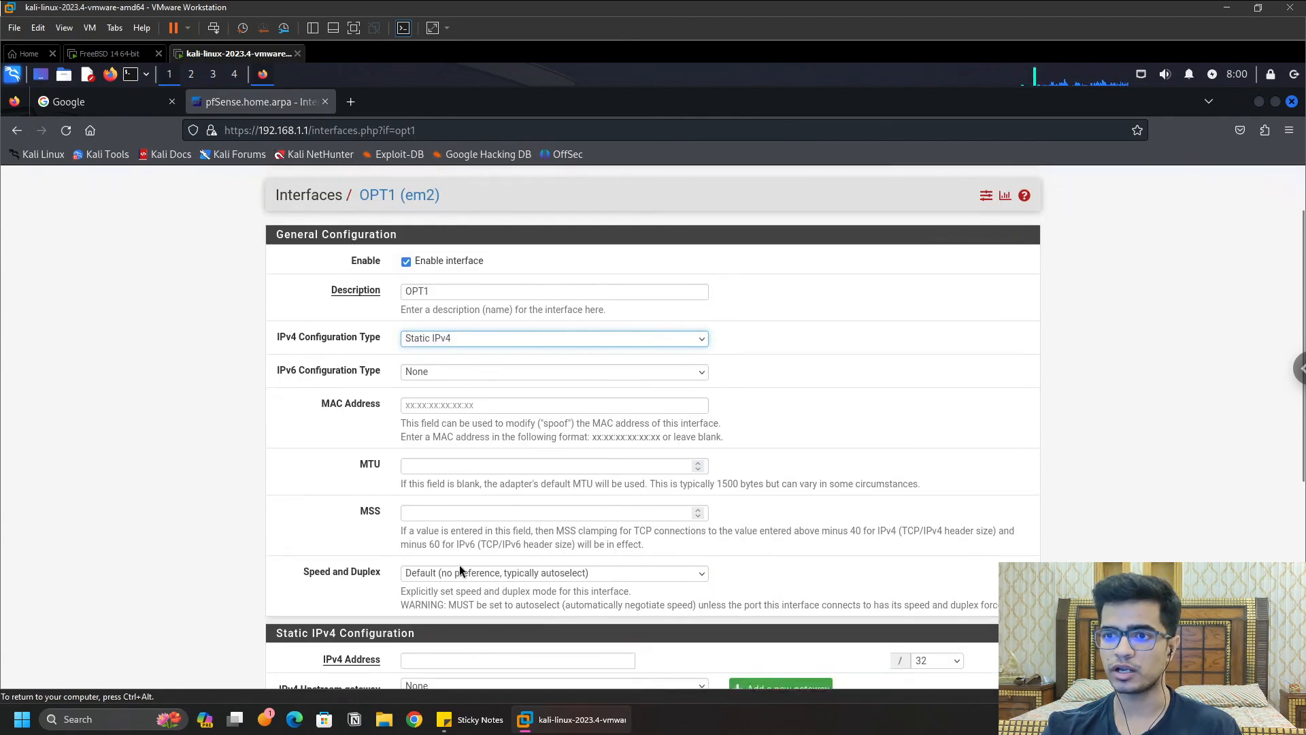
{"action": "scroll", "coordinate": [478, 592], "scroll_direction": "down", "scroll_amount": 3}
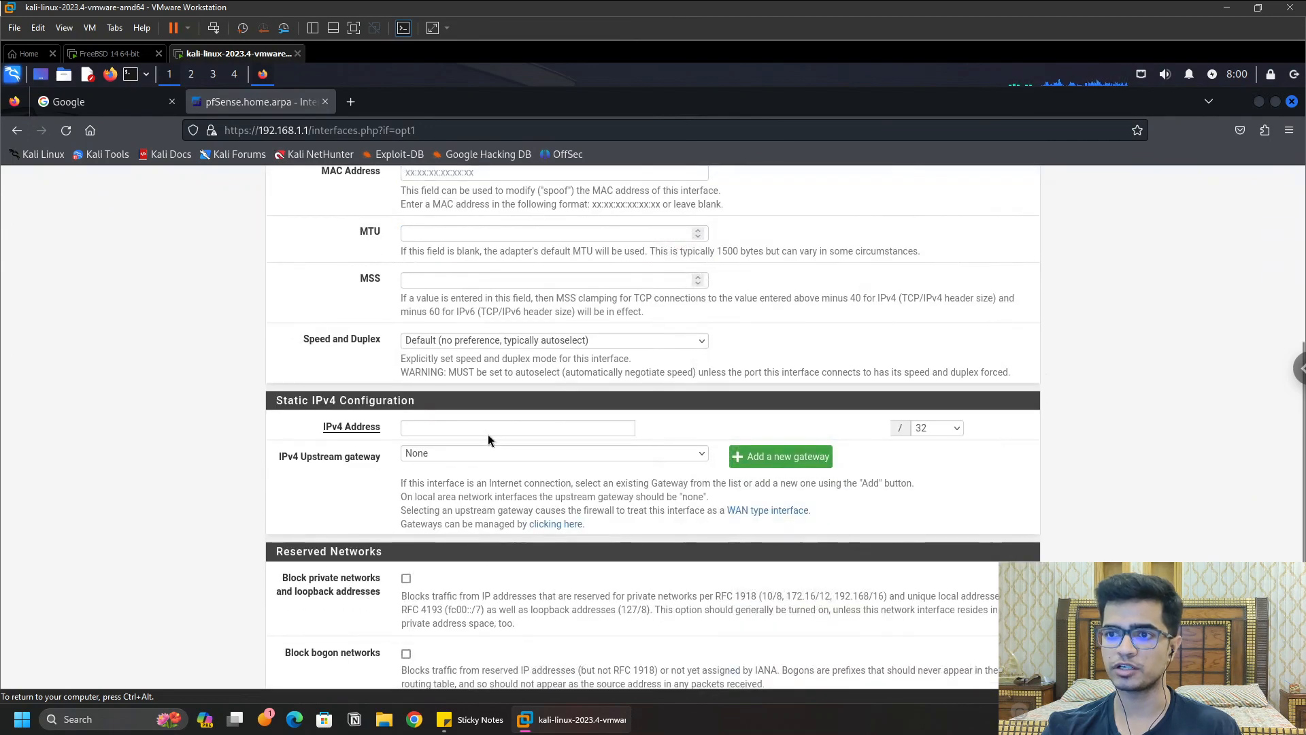
{"action": "left_click", "coordinate": [493, 433]}
{"action": "type", "text": "192."}
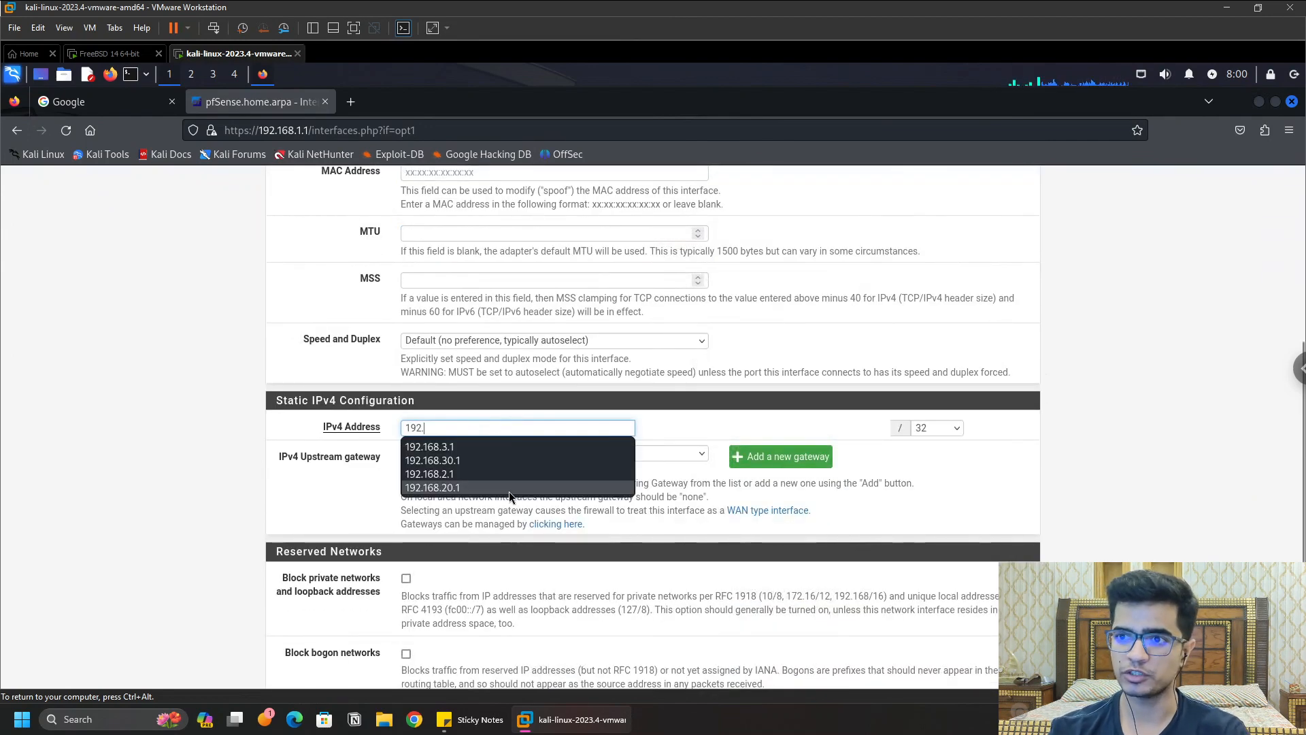
{"action": "type", "text": "168."}
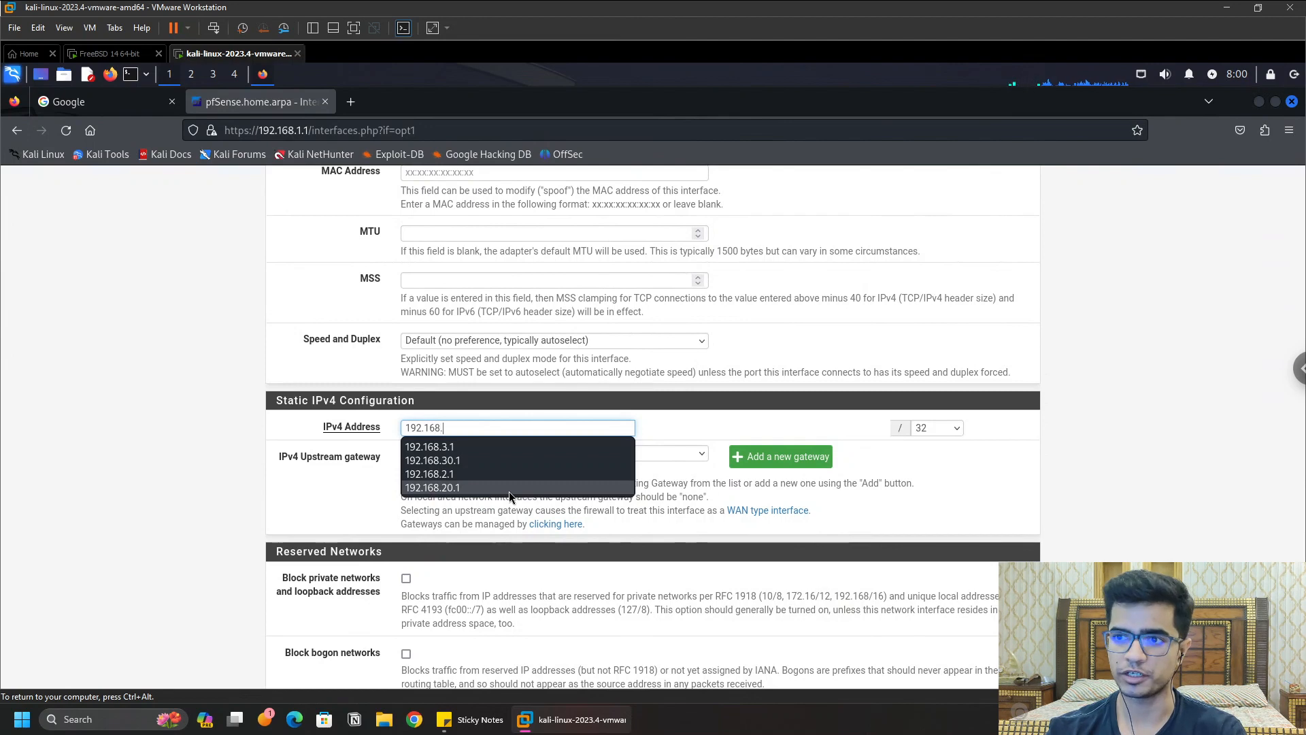
{"action": "type", "text": "2.1"}
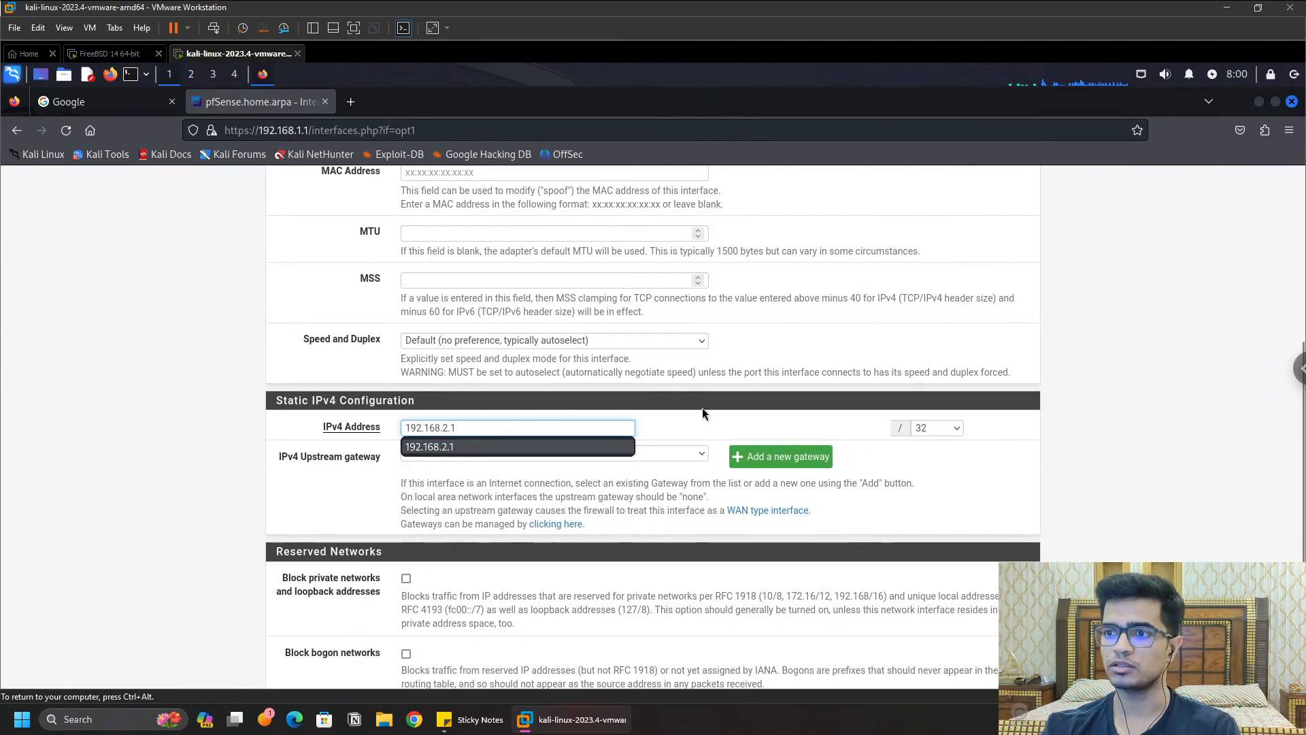
{"action": "key", "text": "Escape"}
Step: Give OPT1 a /24 subnet mask, then save and apply the changes
{"action": "left_click", "coordinate": [959, 427]}
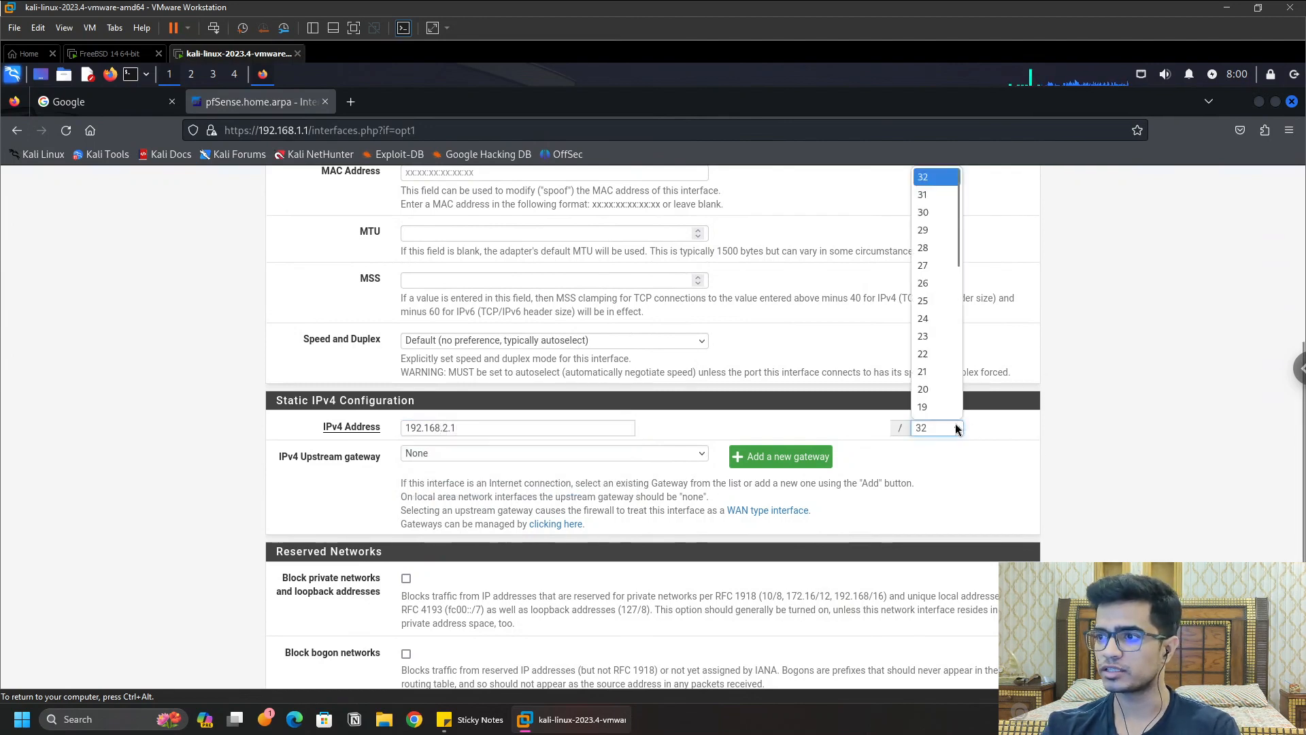
{"action": "left_click", "coordinate": [931, 321]}
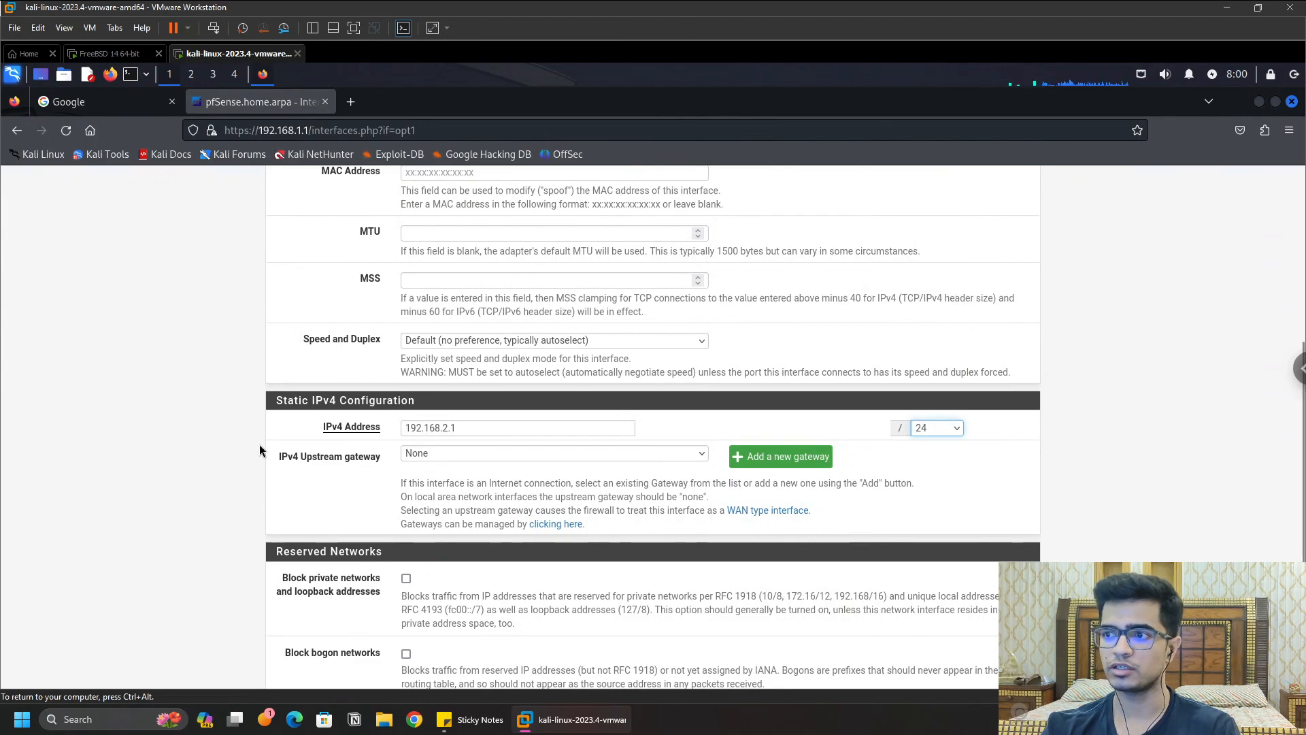
{"action": "scroll", "coordinate": [377, 512], "scroll_direction": "down", "scroll_amount": 2}
{"action": "left_click", "coordinate": [432, 667]}
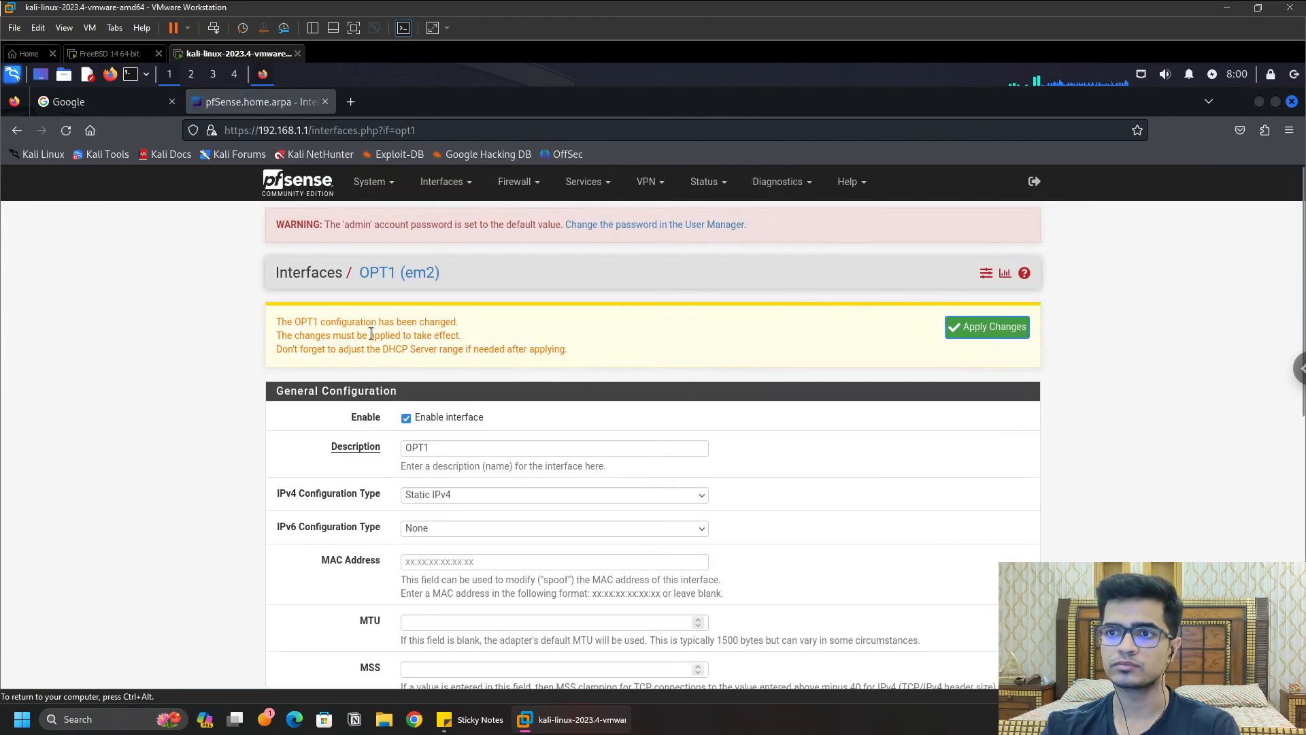
{"action": "left_click", "coordinate": [985, 328]}
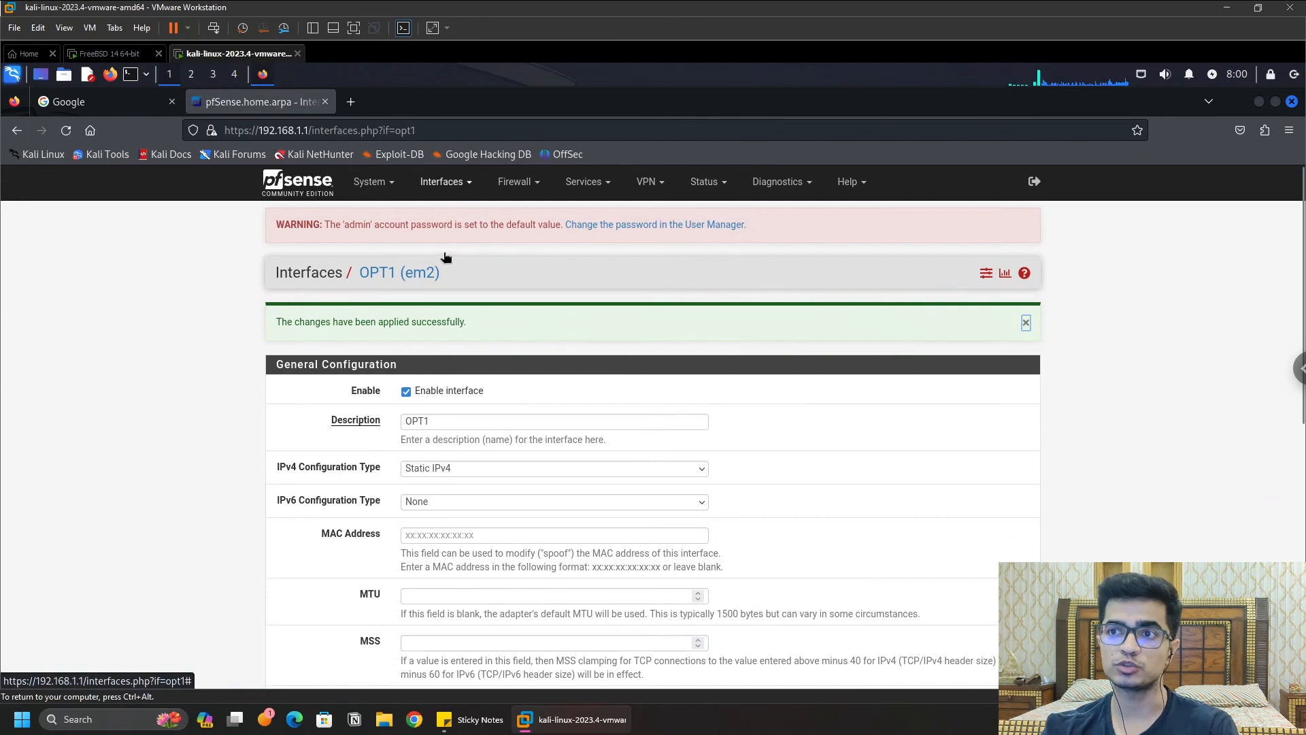
{"action": "left_click", "coordinate": [443, 181]}
Step: Enable OPT2 as Static IPv4 with address 192.168.3.1
{"action": "left_click", "coordinate": [433, 307]}
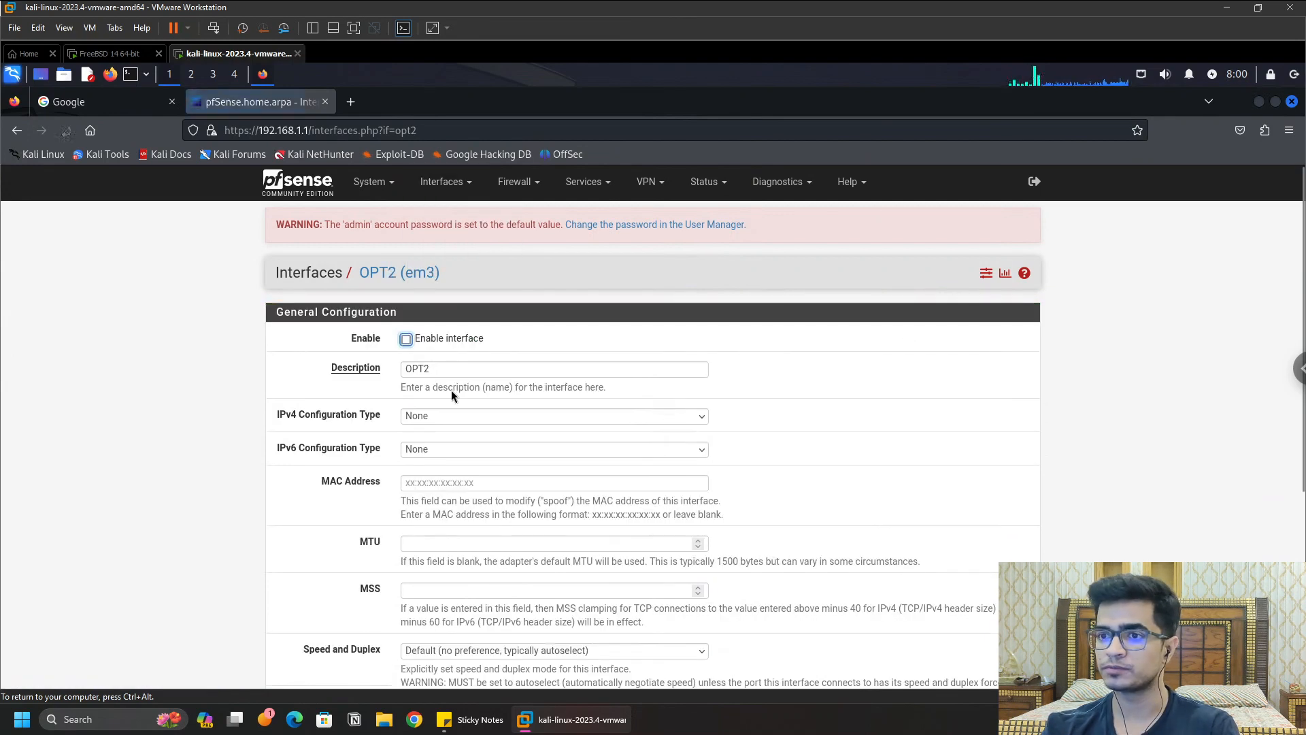
{"action": "left_click", "coordinate": [406, 338]}
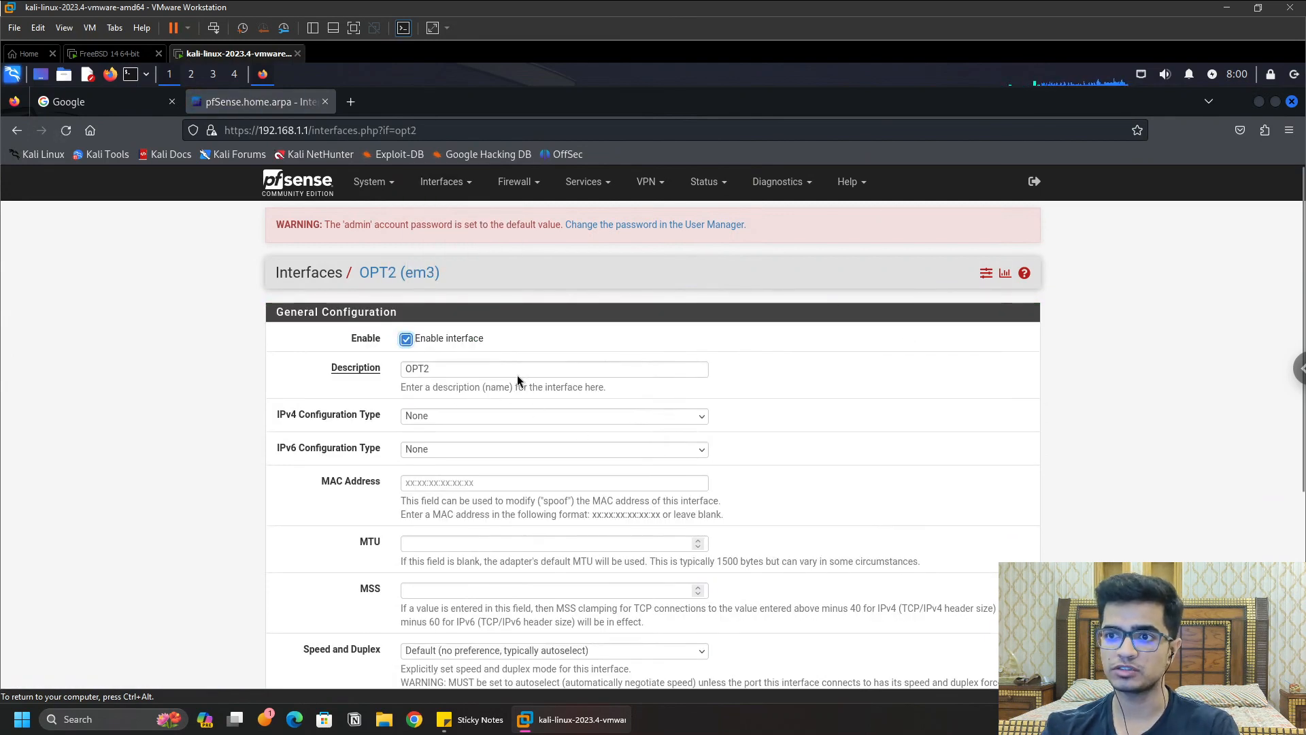
{"action": "left_click", "coordinate": [492, 419]}
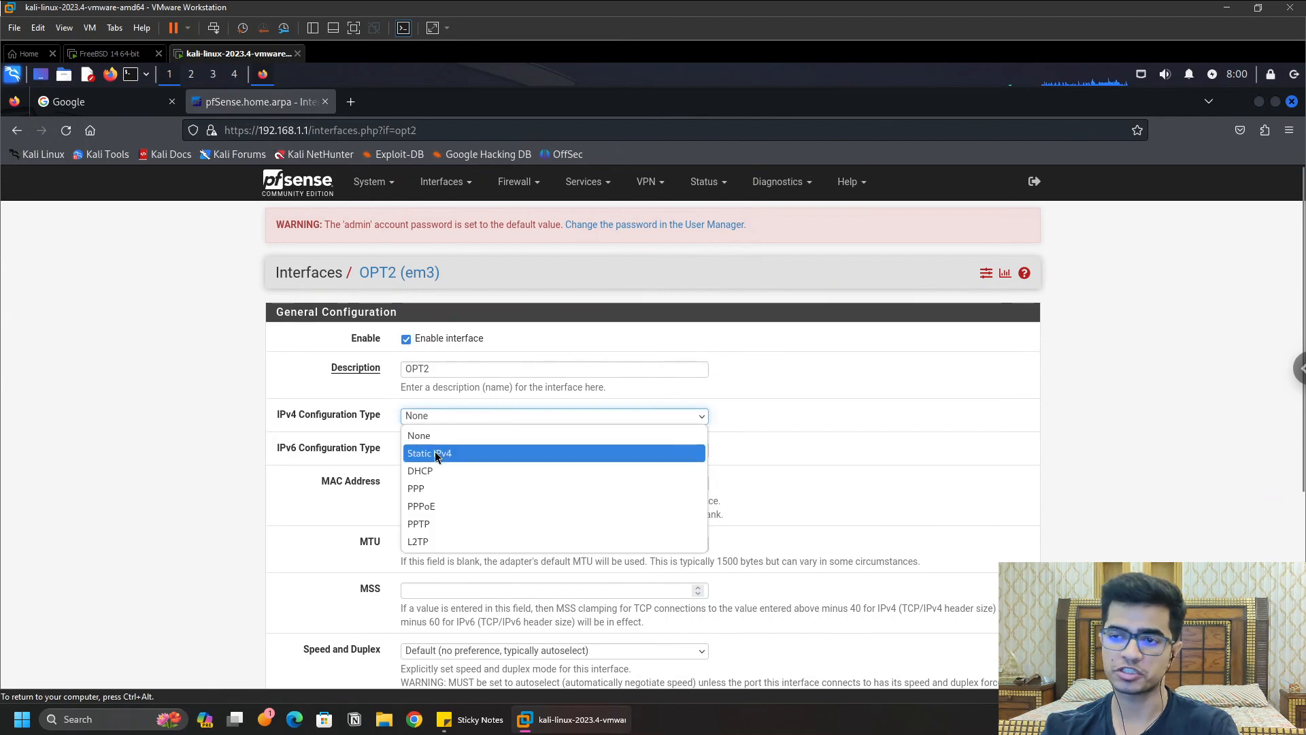
{"action": "left_click", "coordinate": [436, 451]}
{"action": "scroll", "coordinate": [866, 460], "scroll_direction": "down", "scroll_amount": 3}
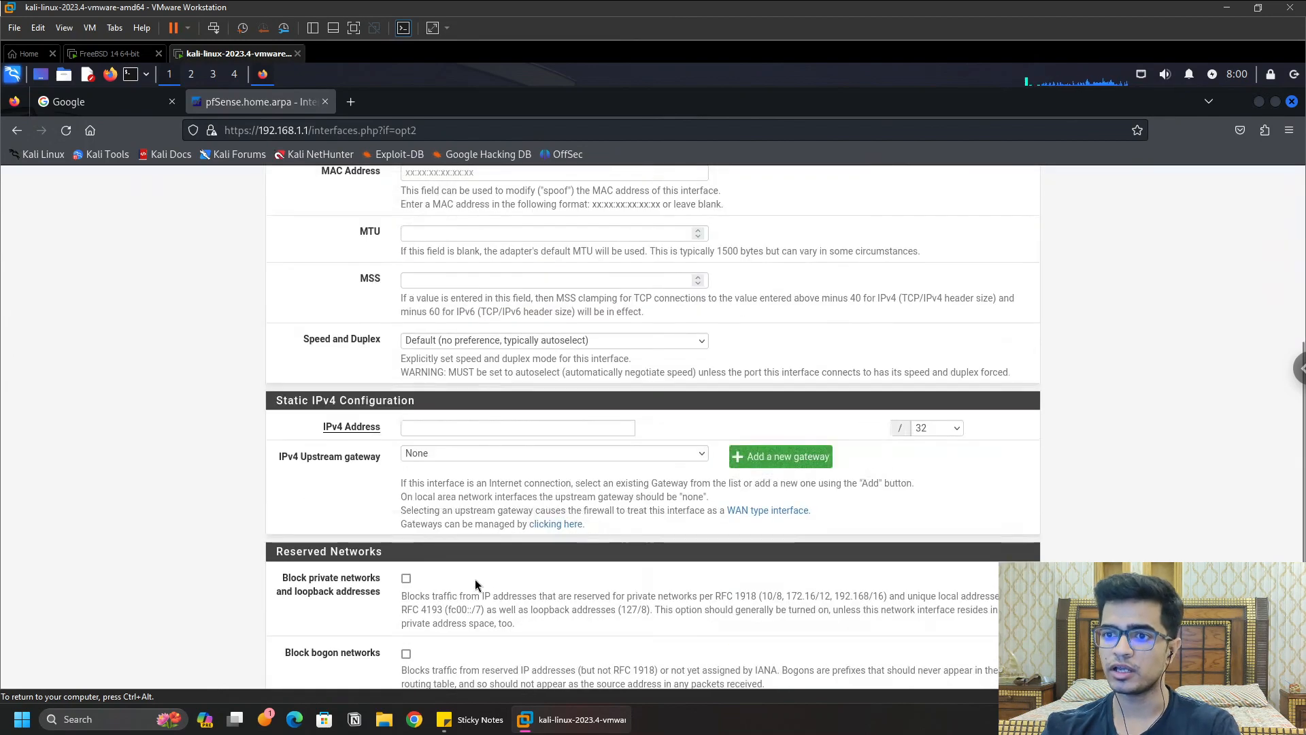
{"action": "left_click", "coordinate": [486, 427]}
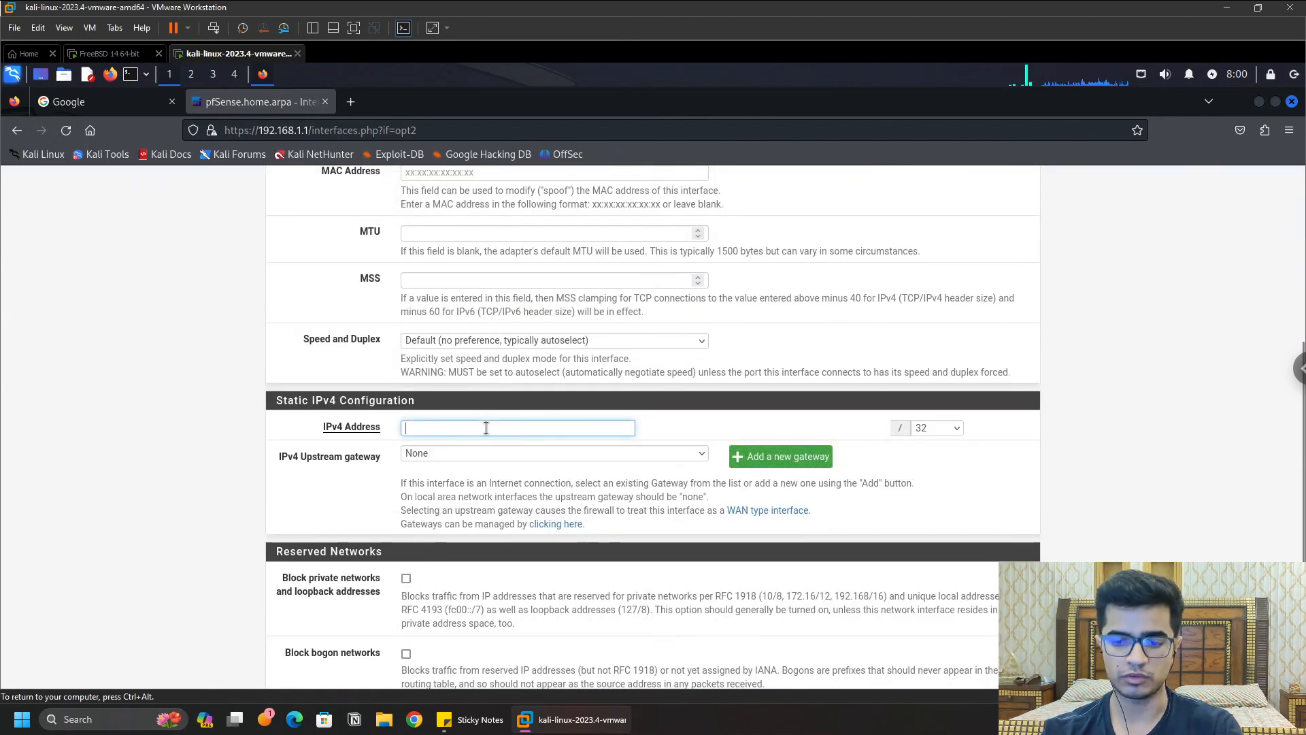
{"action": "type", "text": "192."}
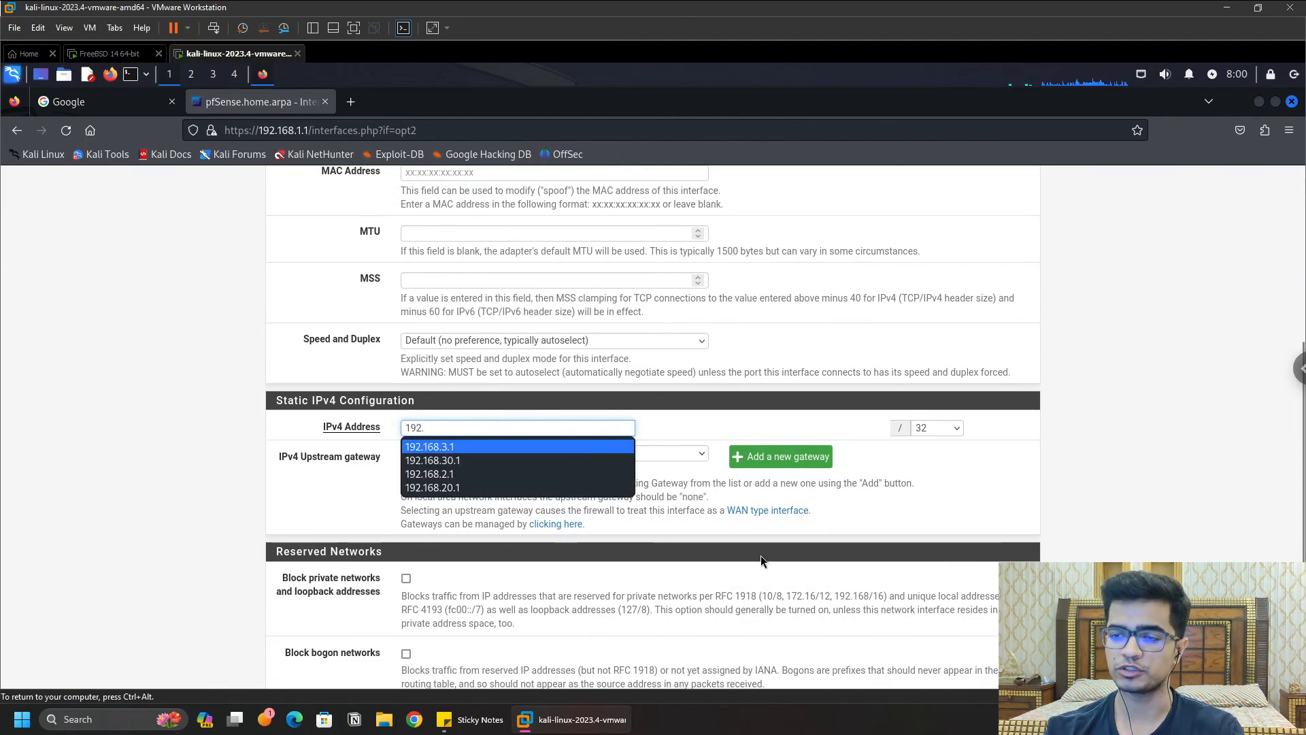
{"action": "left_click", "coordinate": [548, 446]}
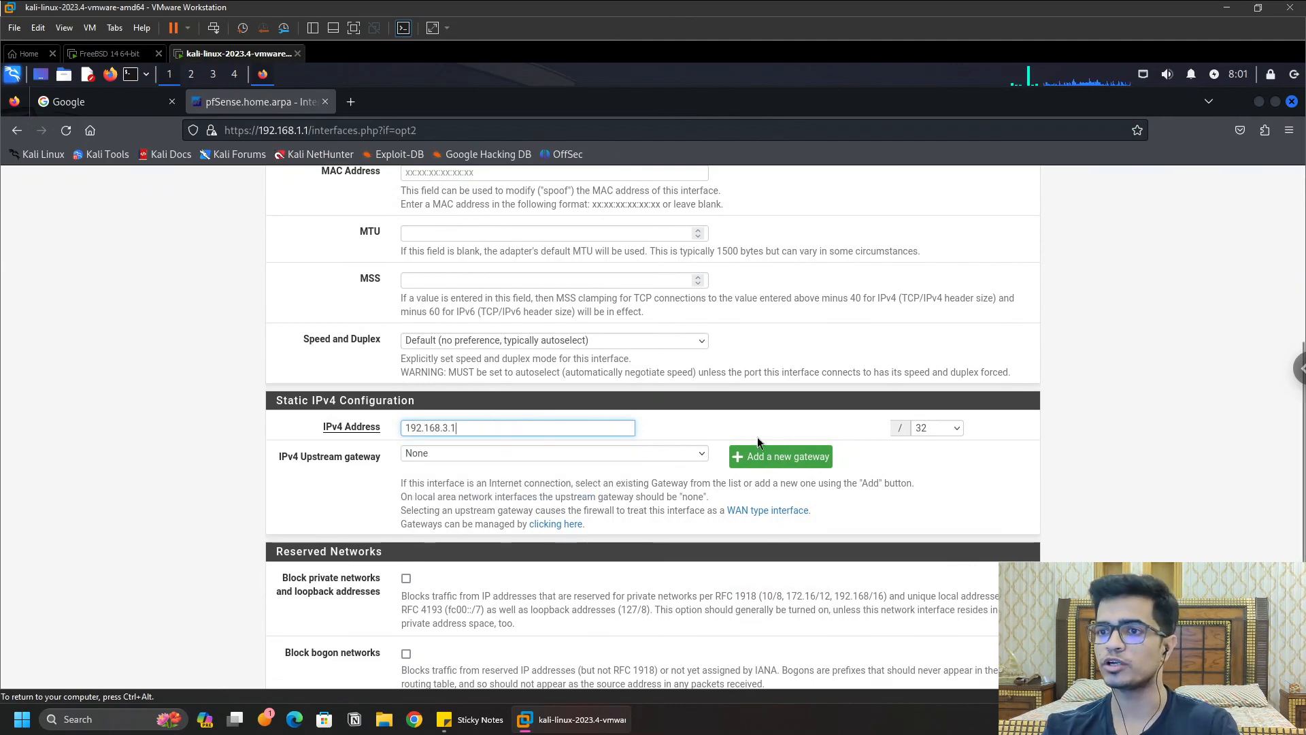
Step: Set the OPT2 subnet mask to /24, then save and apply the changes
{"action": "scroll", "coordinate": [917, 416], "scroll_direction": "down", "scroll_amount": 1}
{"action": "left_click", "coordinate": [955, 344]}
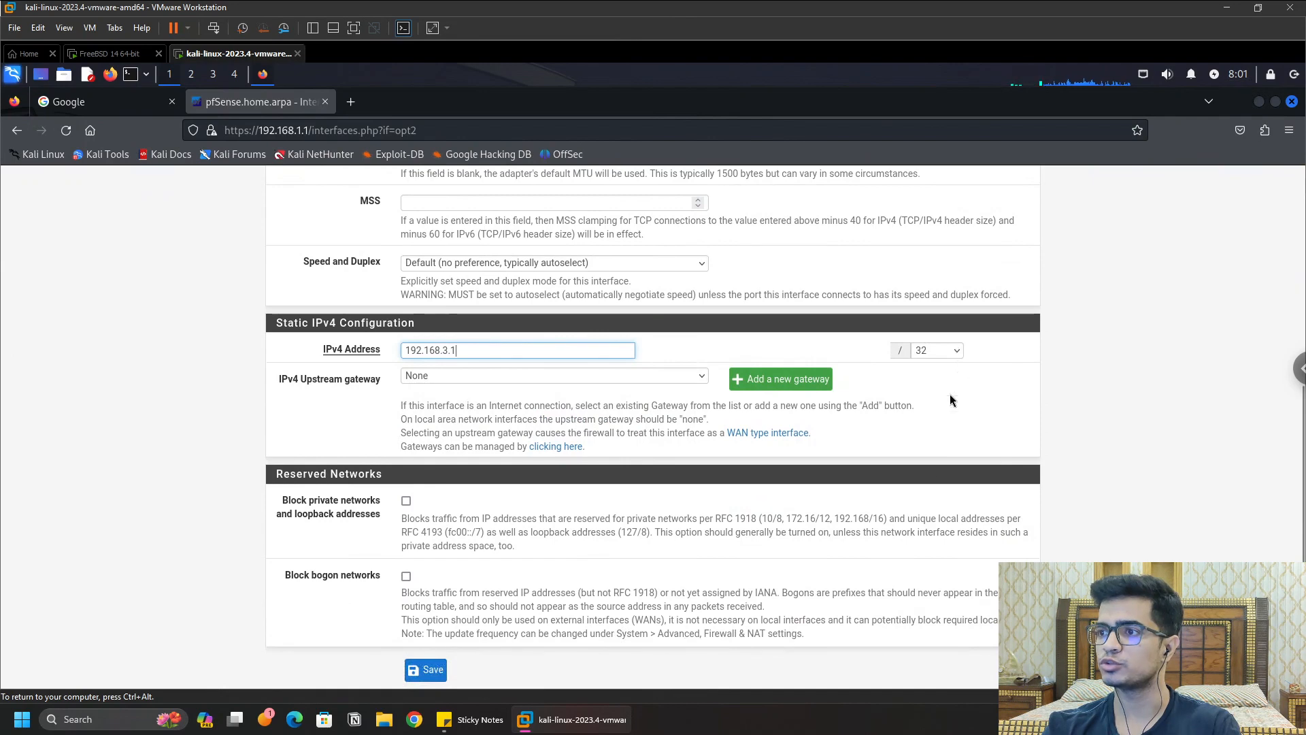
{"action": "left_click", "coordinate": [923, 511]}
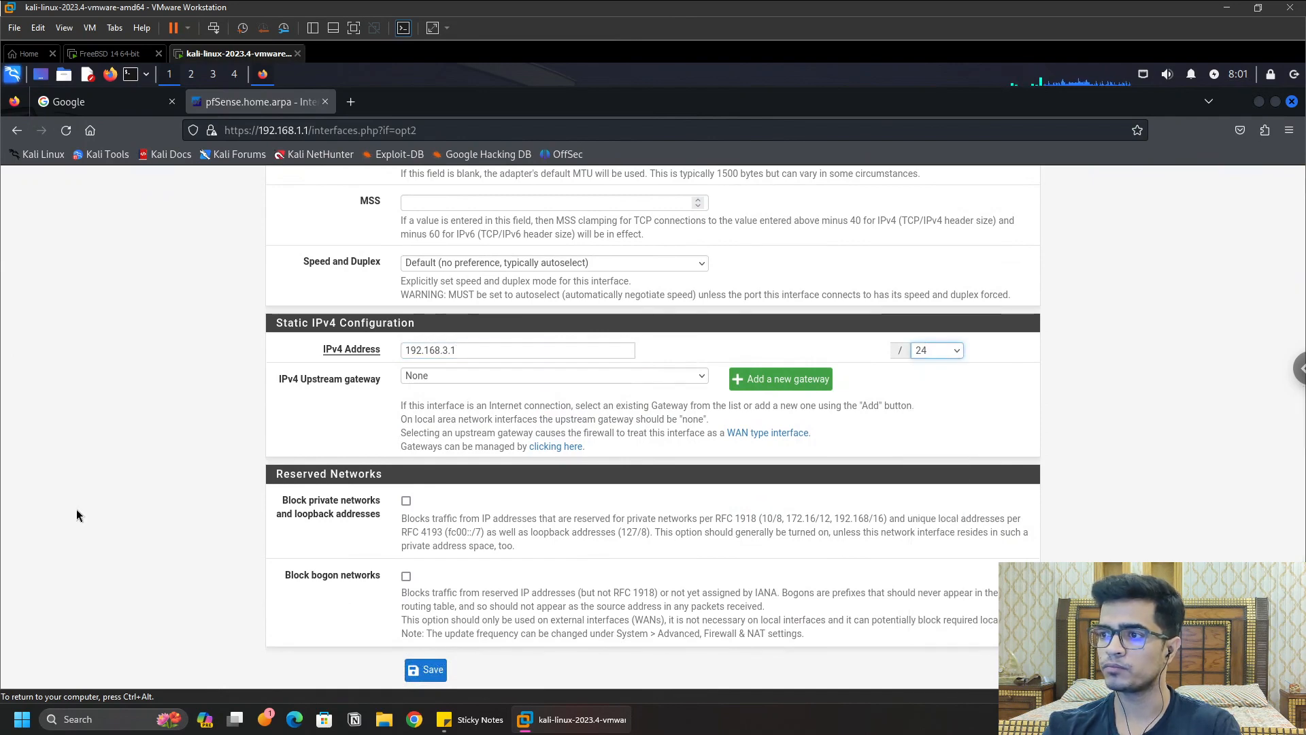
{"action": "scroll", "coordinate": [408, 605], "scroll_direction": "down", "scroll_amount": 1}
{"action": "left_click", "coordinate": [426, 615]}
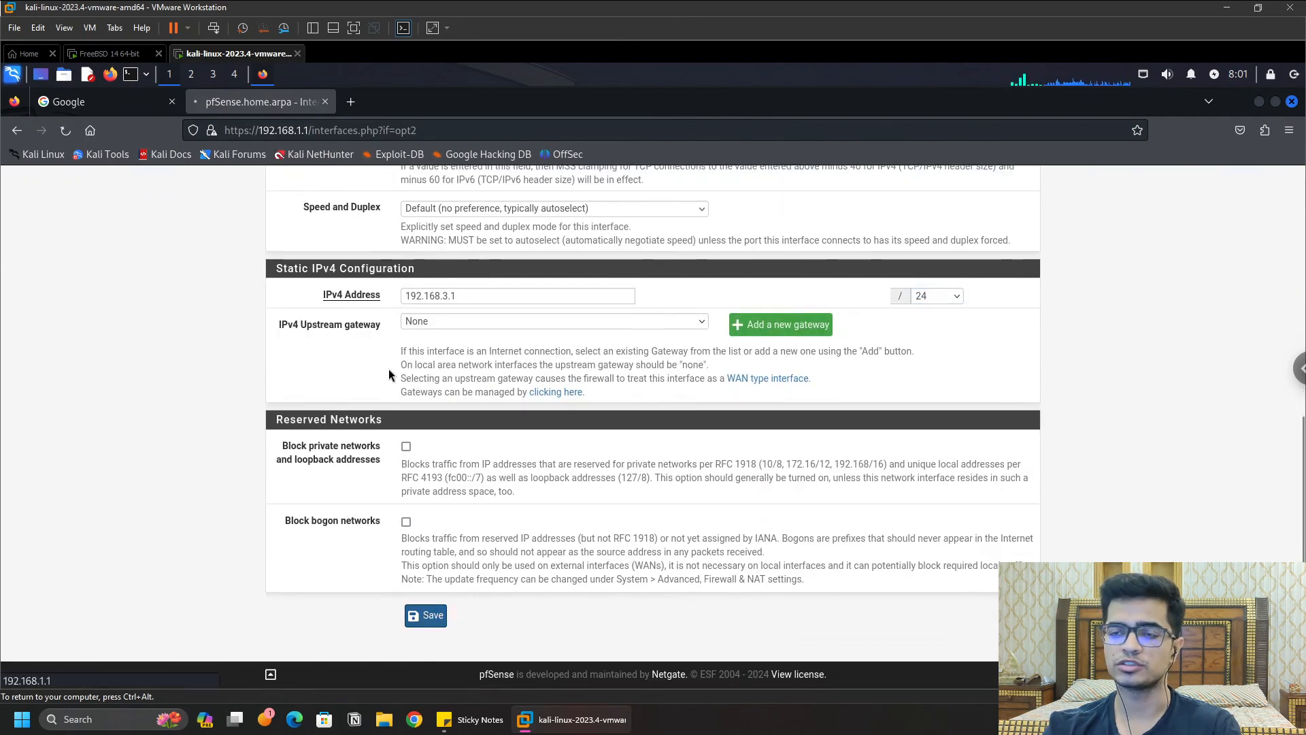
{"action": "left_click", "coordinate": [997, 327]}
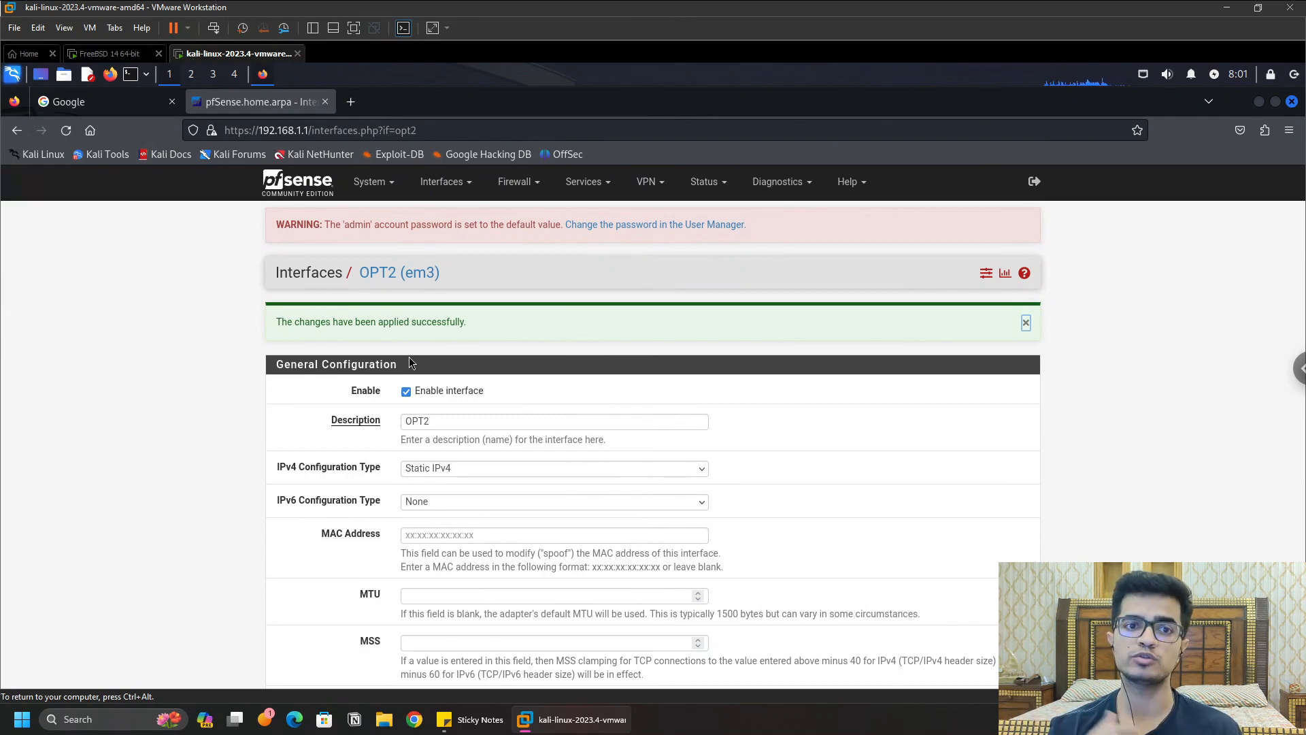
{"action": "left_click", "coordinate": [536, 181]}
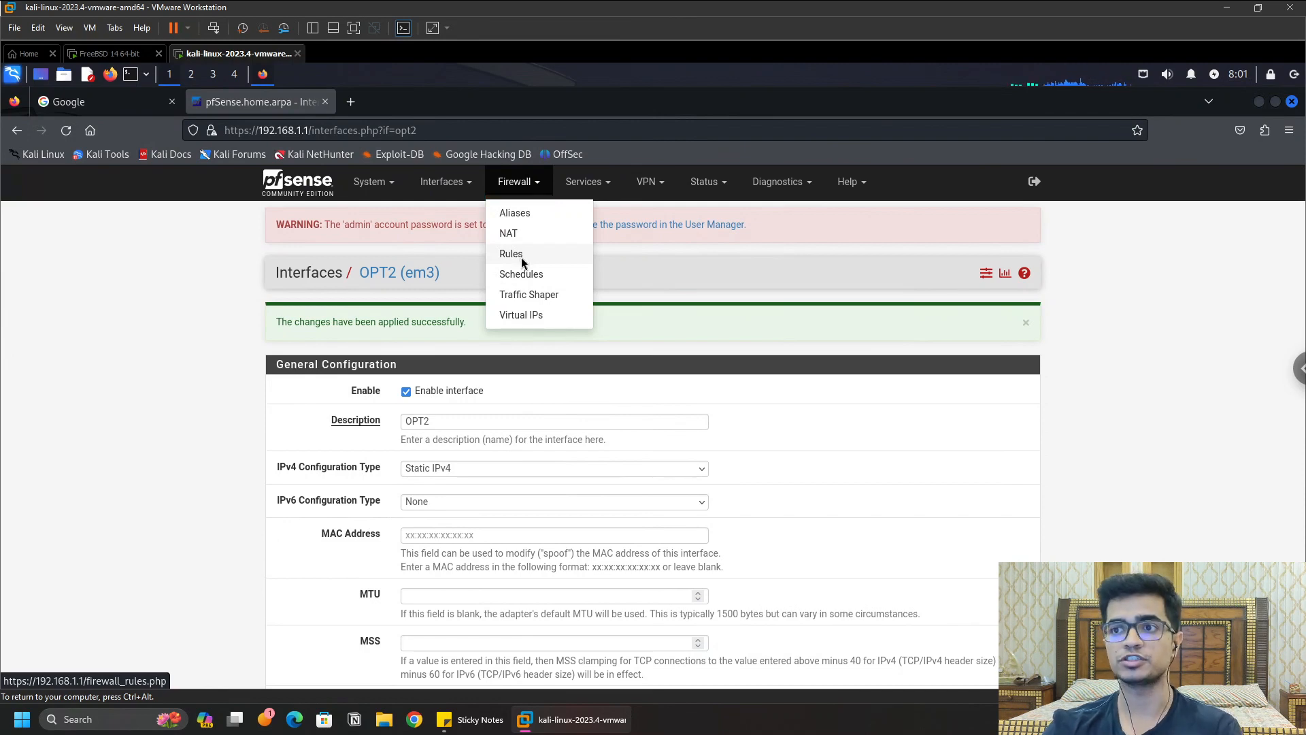
Step: Show the LAN tab of Firewall Rules, listing the anti-lockout and default allow-LAN rules
{"action": "left_click", "coordinate": [515, 256]}
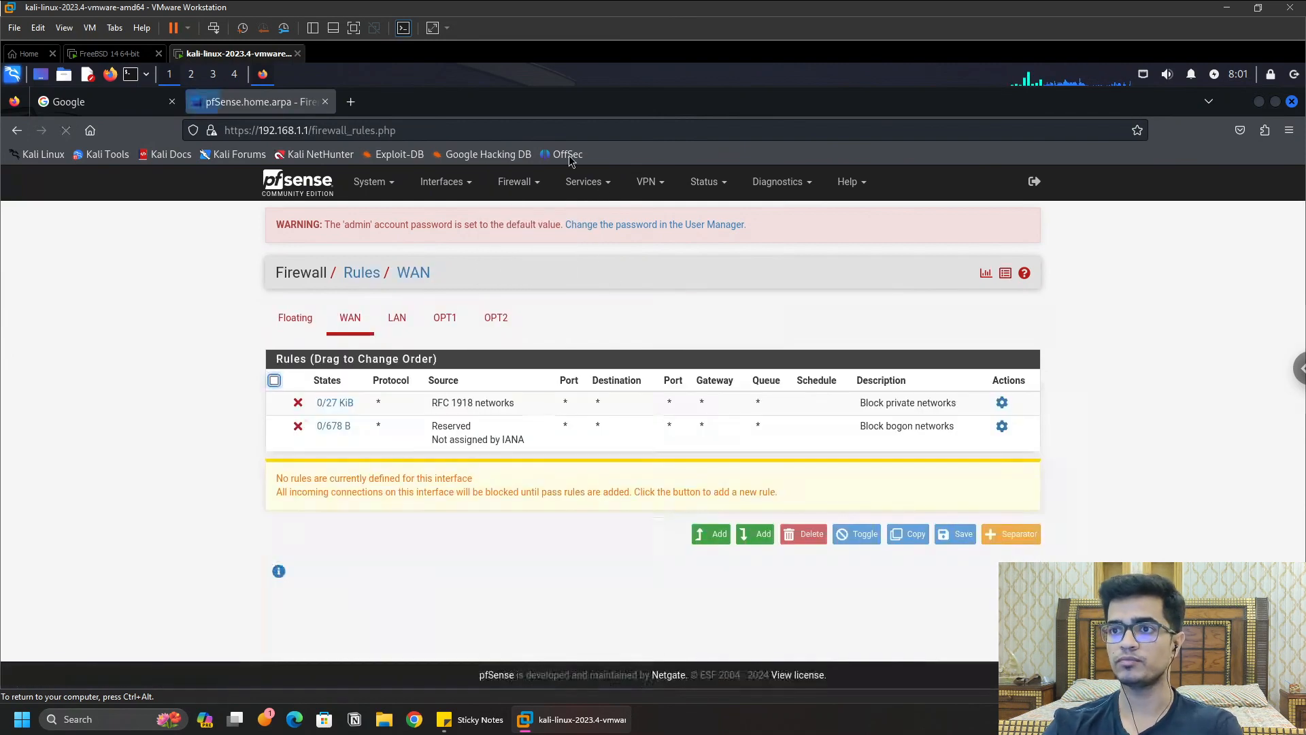
{"action": "left_click", "coordinate": [397, 317]}
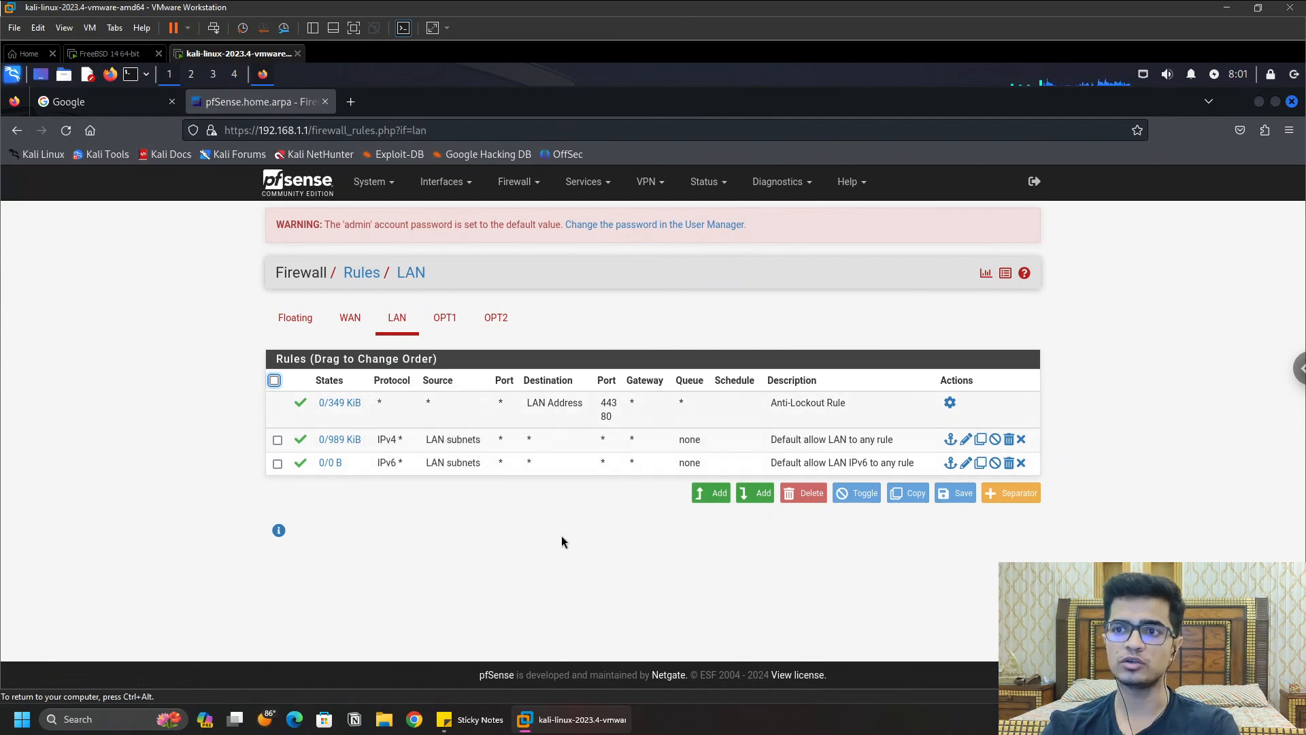
{"action": "key", "text": "ctrl+alt"}
{"action": "left_click", "coordinate": [218, 227]}
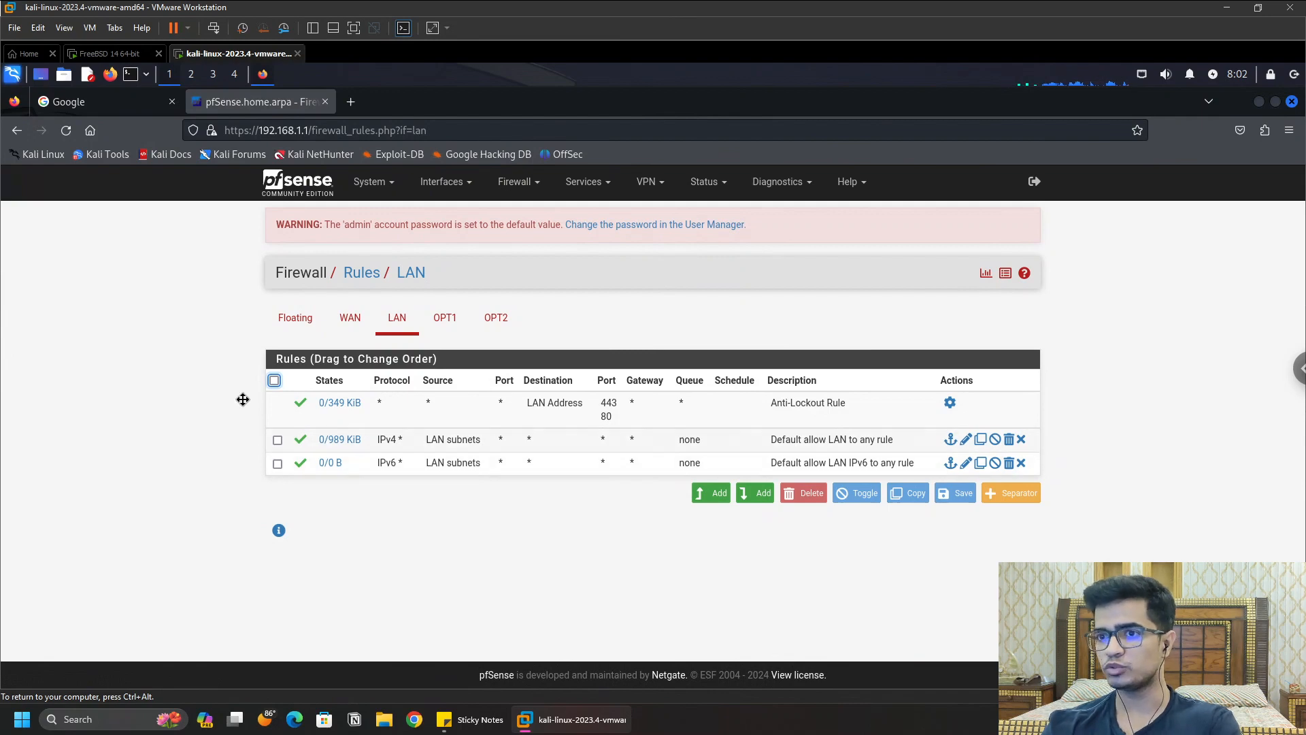
Step: Copy the IPv4 and IPv6 default allow-LAN rules to OPT1 with address conversion enabled
{"action": "left_click", "coordinate": [277, 441]}
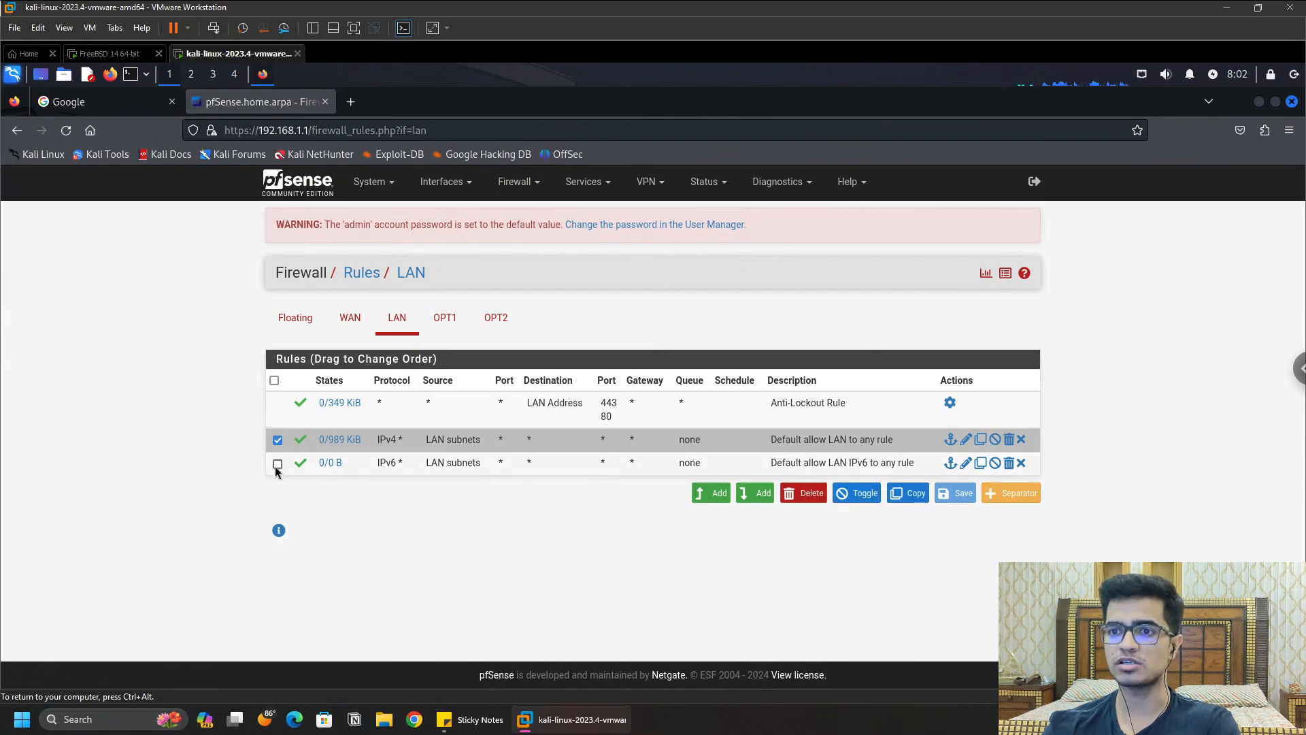
{"action": "left_click", "coordinate": [277, 463]}
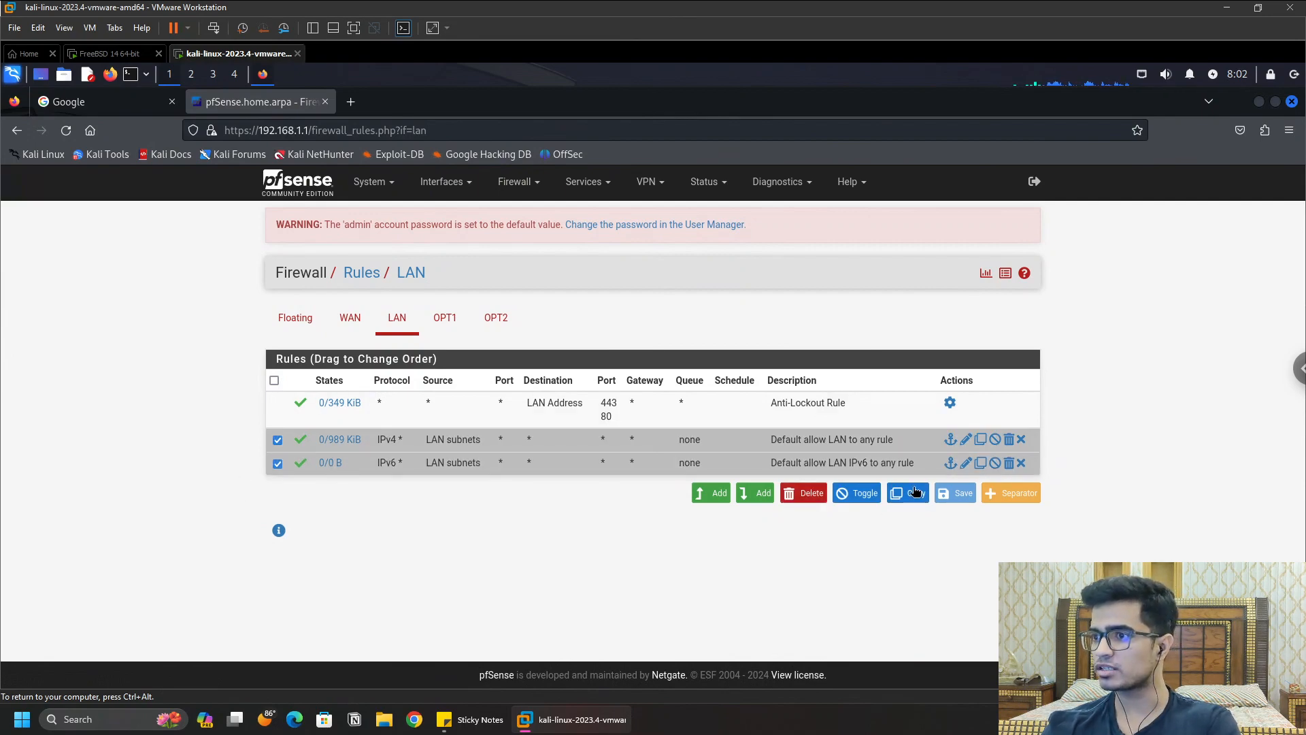
{"action": "left_click", "coordinate": [909, 493]}
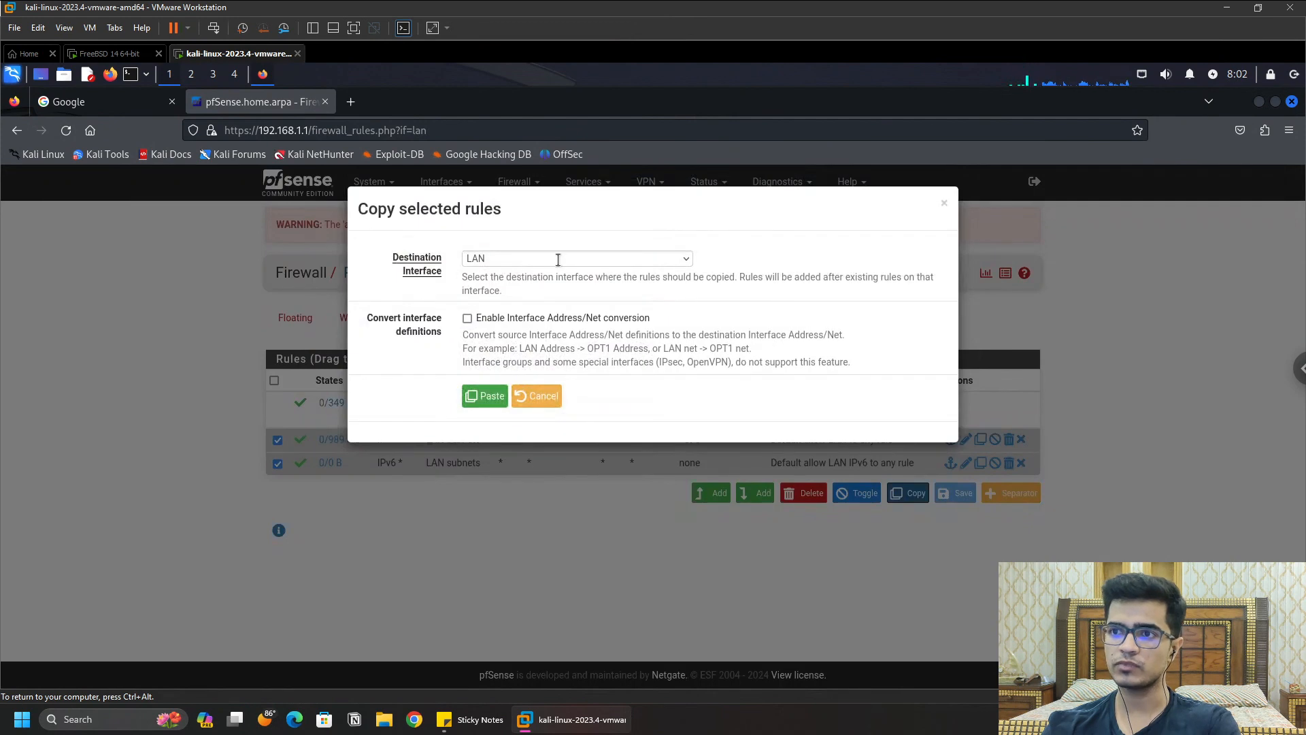
{"action": "left_click", "coordinate": [558, 259]}
{"action": "left_click", "coordinate": [503, 314]}
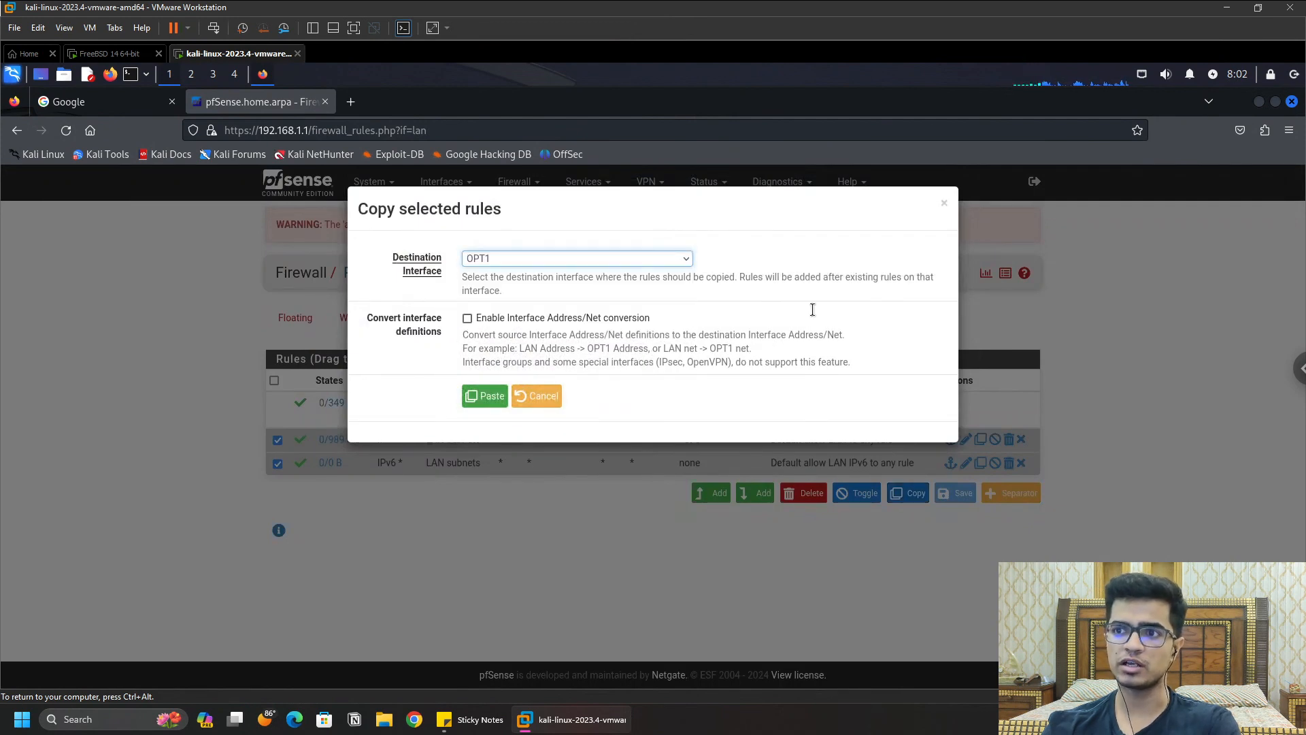
{"action": "left_click", "coordinate": [465, 318]}
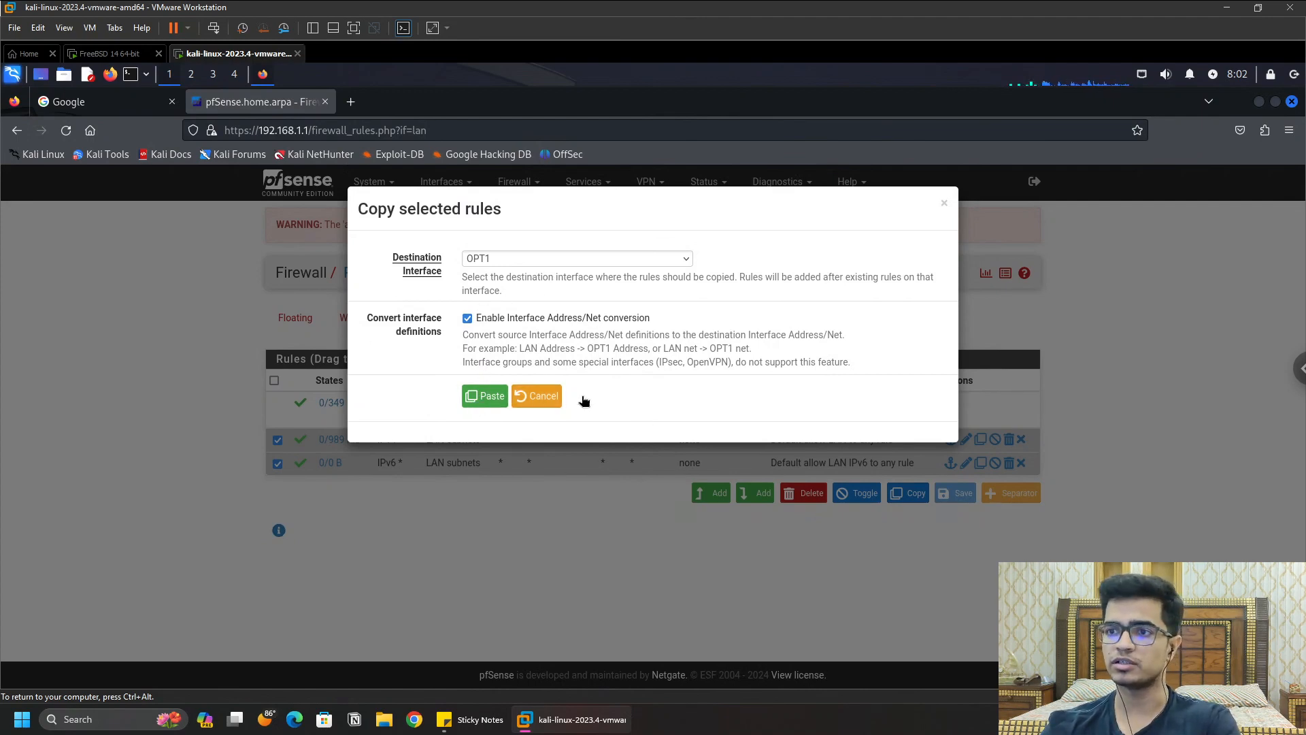
{"action": "left_click", "coordinate": [484, 395]}
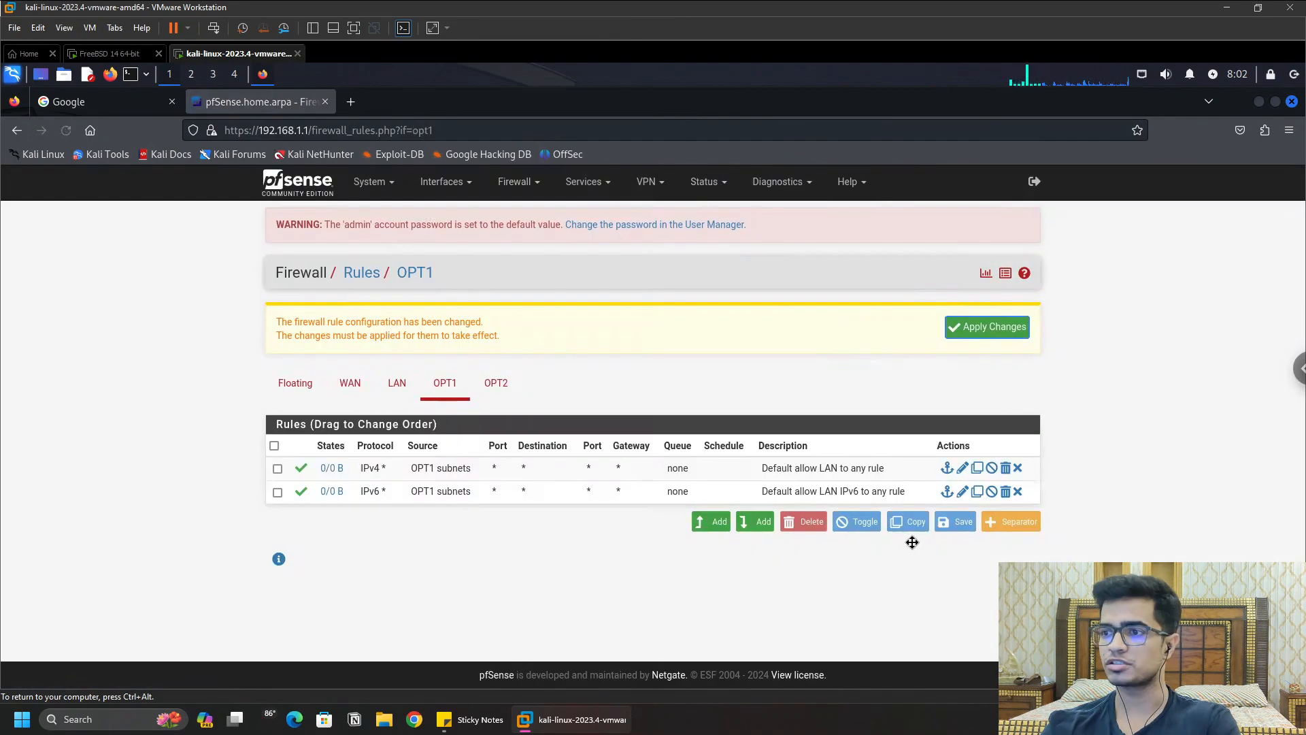
{"action": "left_click", "coordinate": [396, 386]}
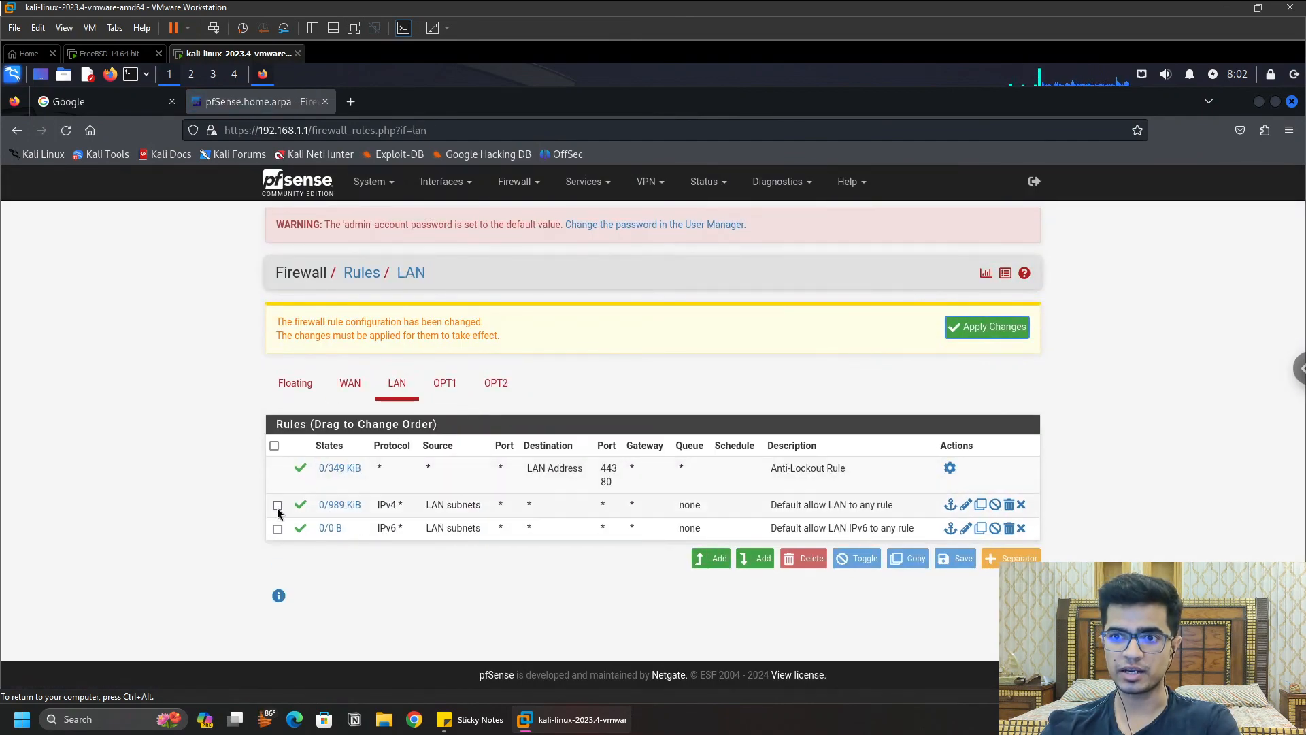
Step: Copy both default allow-LAN rules to OPT2 with address conversion, then apply the firewall changes
{"action": "left_click", "coordinate": [278, 505]}
{"action": "left_click", "coordinate": [278, 528]}
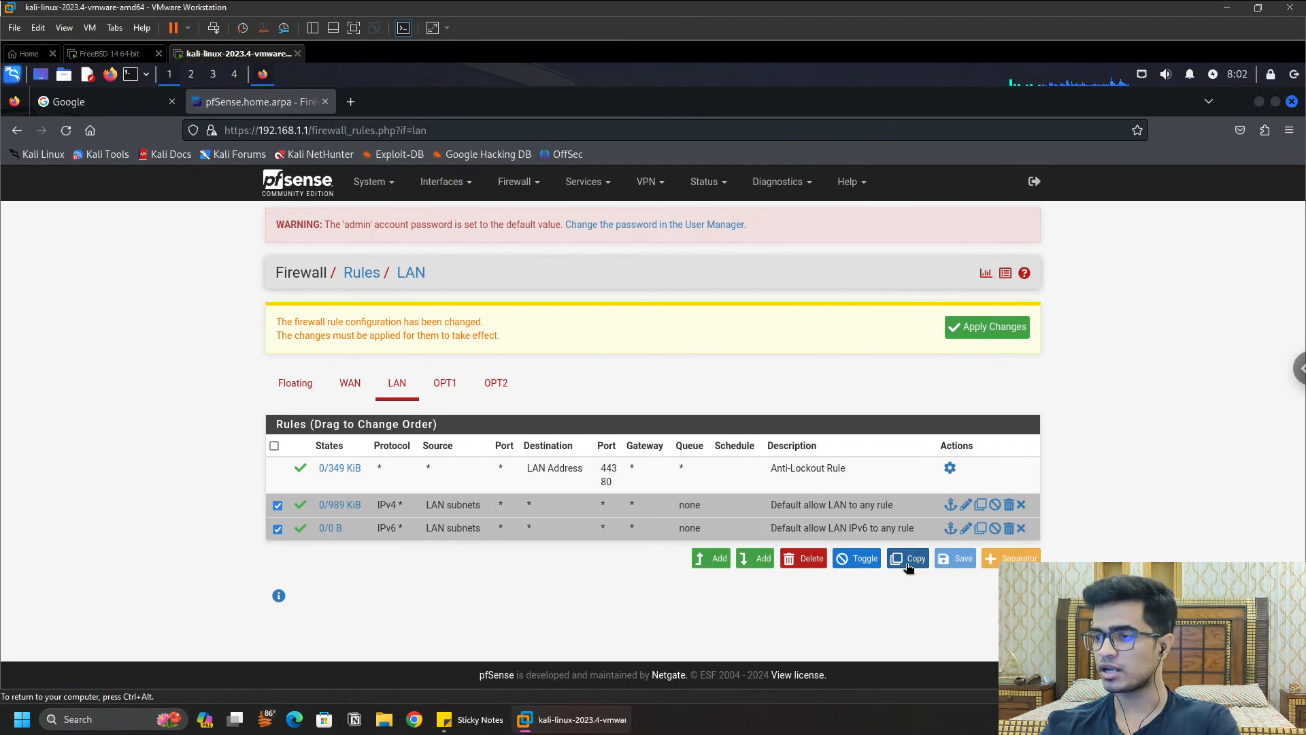
{"action": "left_click", "coordinate": [907, 559]}
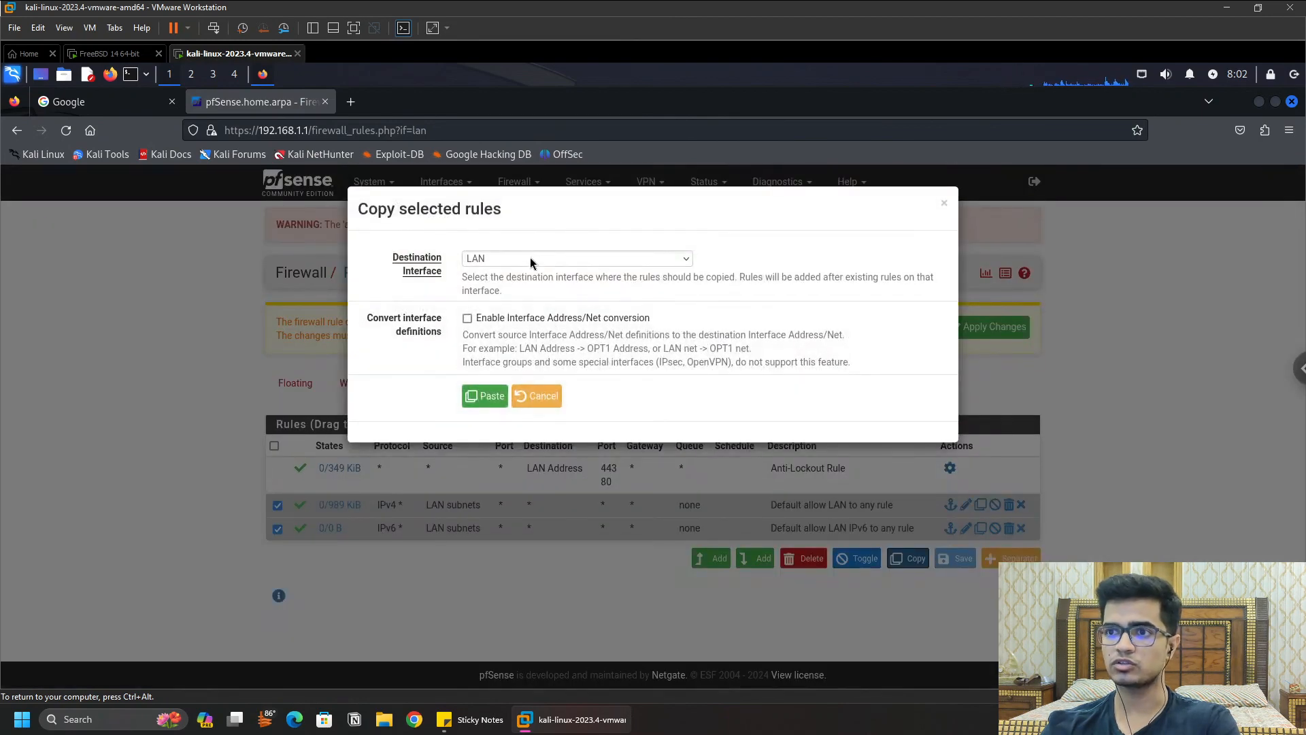
{"action": "left_click", "coordinate": [529, 257]}
{"action": "left_click", "coordinate": [496, 333]}
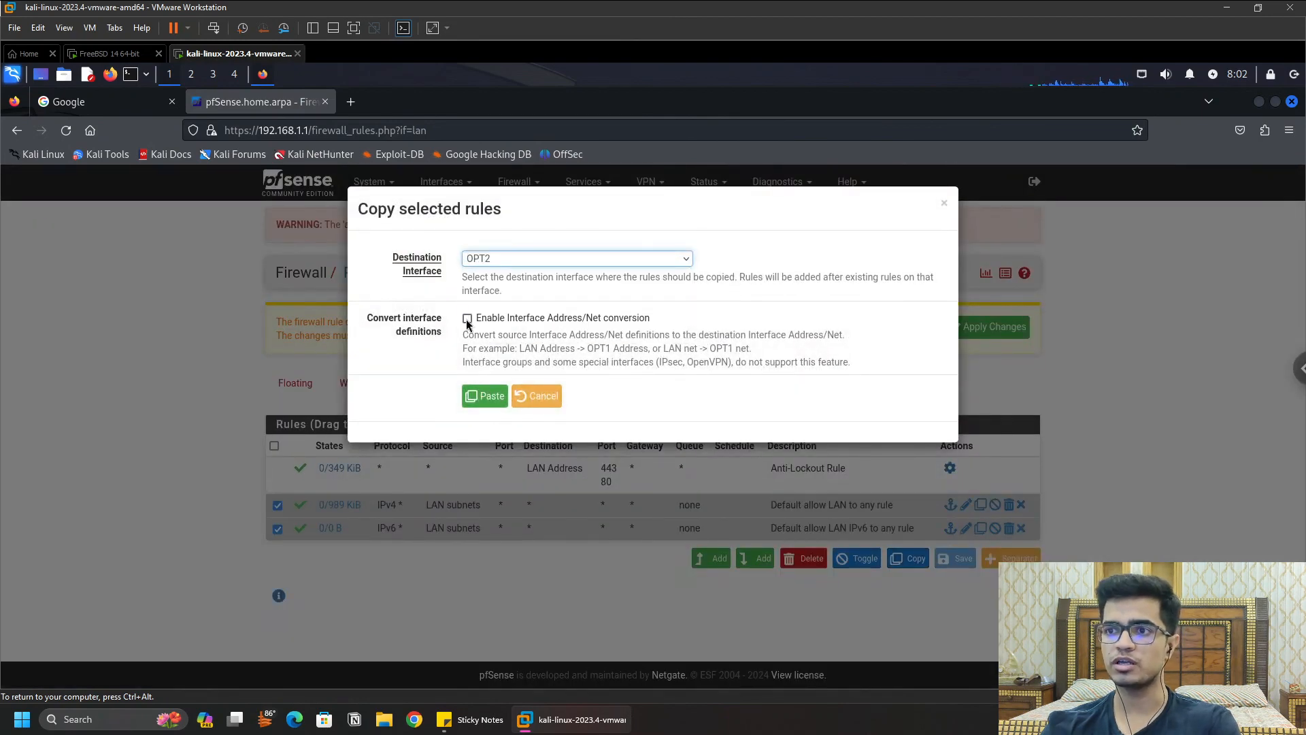
{"action": "left_click", "coordinate": [467, 319]}
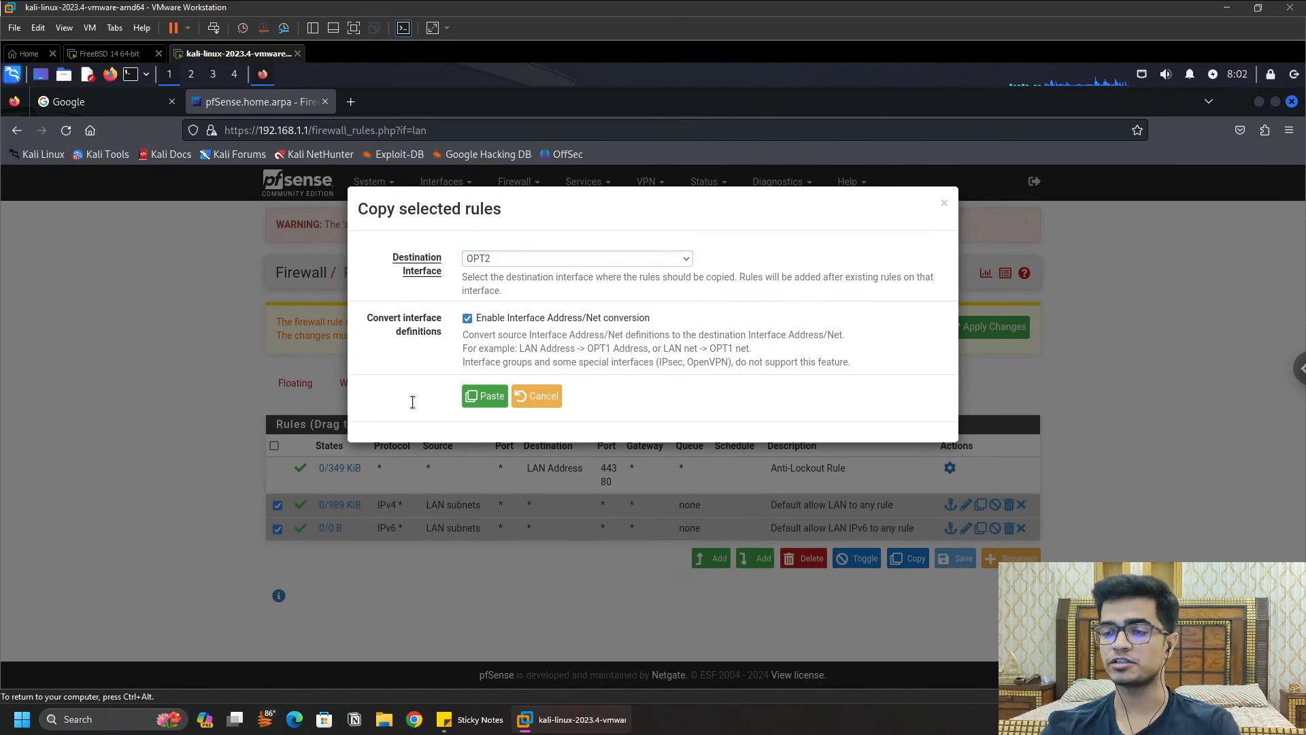
{"action": "left_click", "coordinate": [486, 396]}
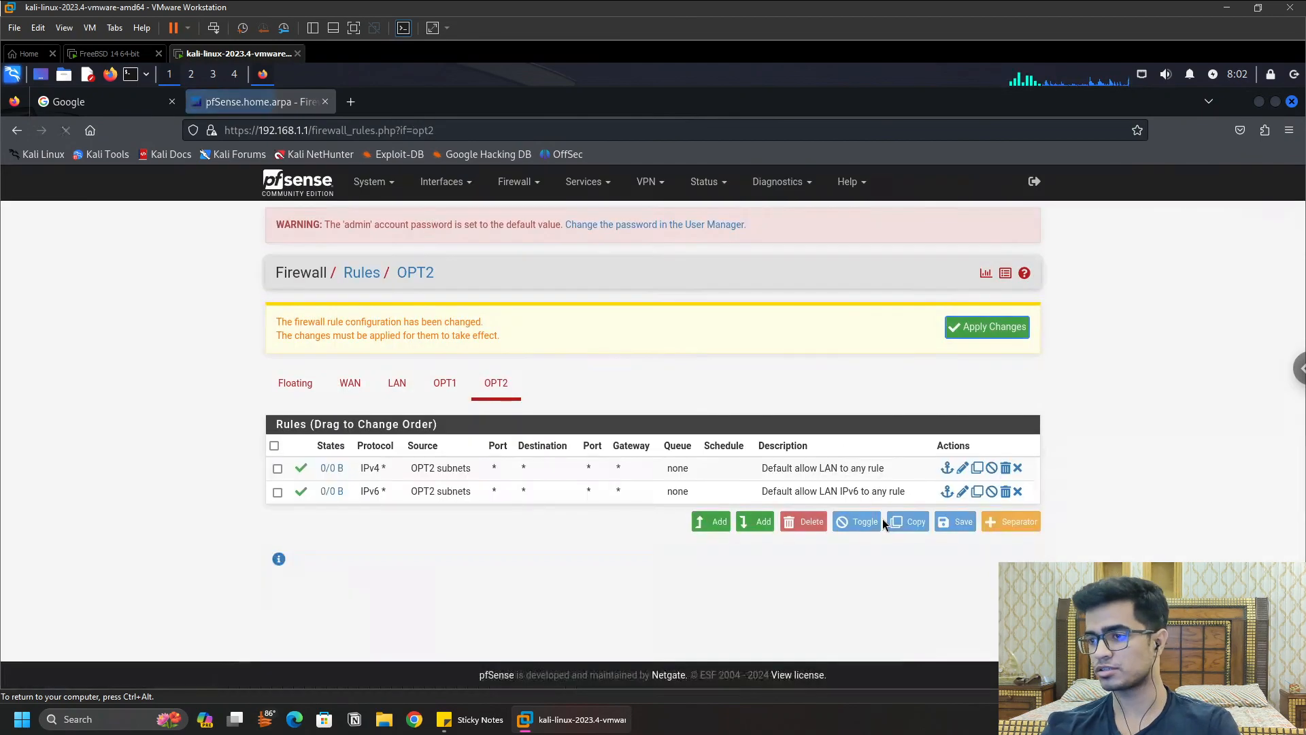
{"action": "left_click", "coordinate": [998, 328]}
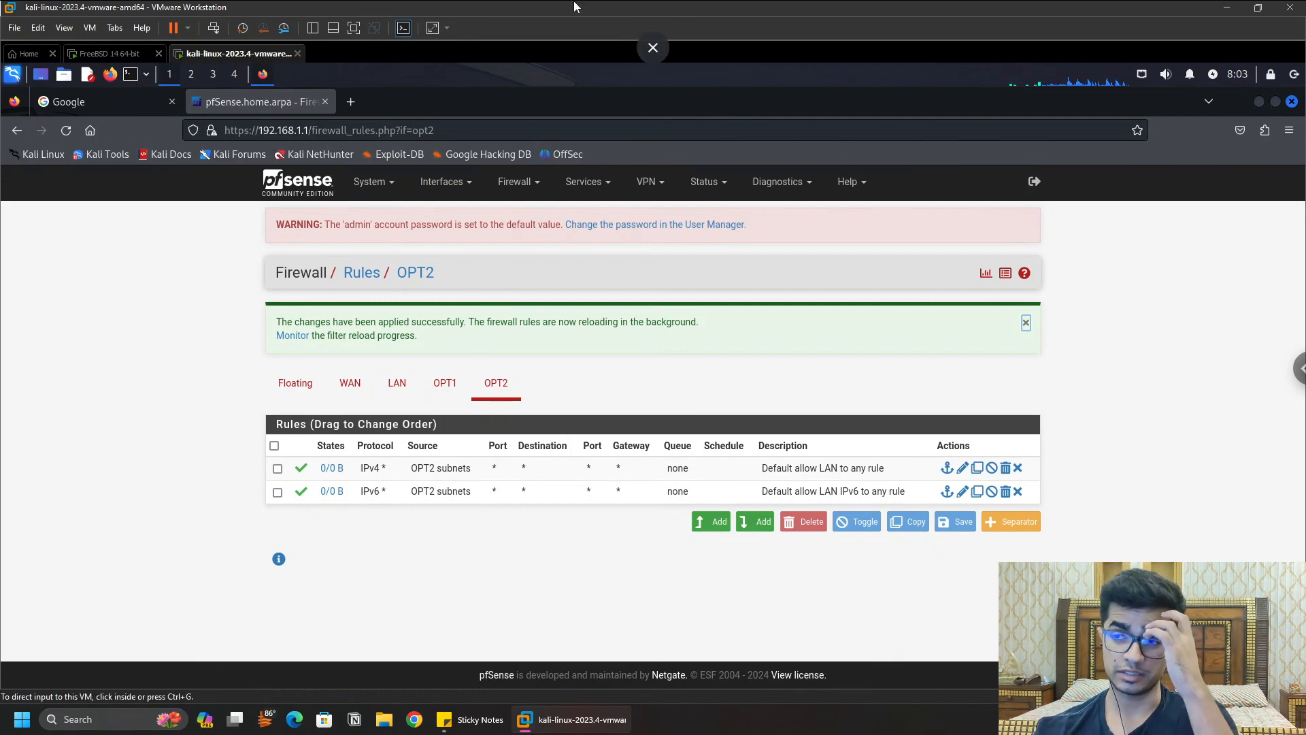
{"action": "left_click", "coordinate": [601, 192]}
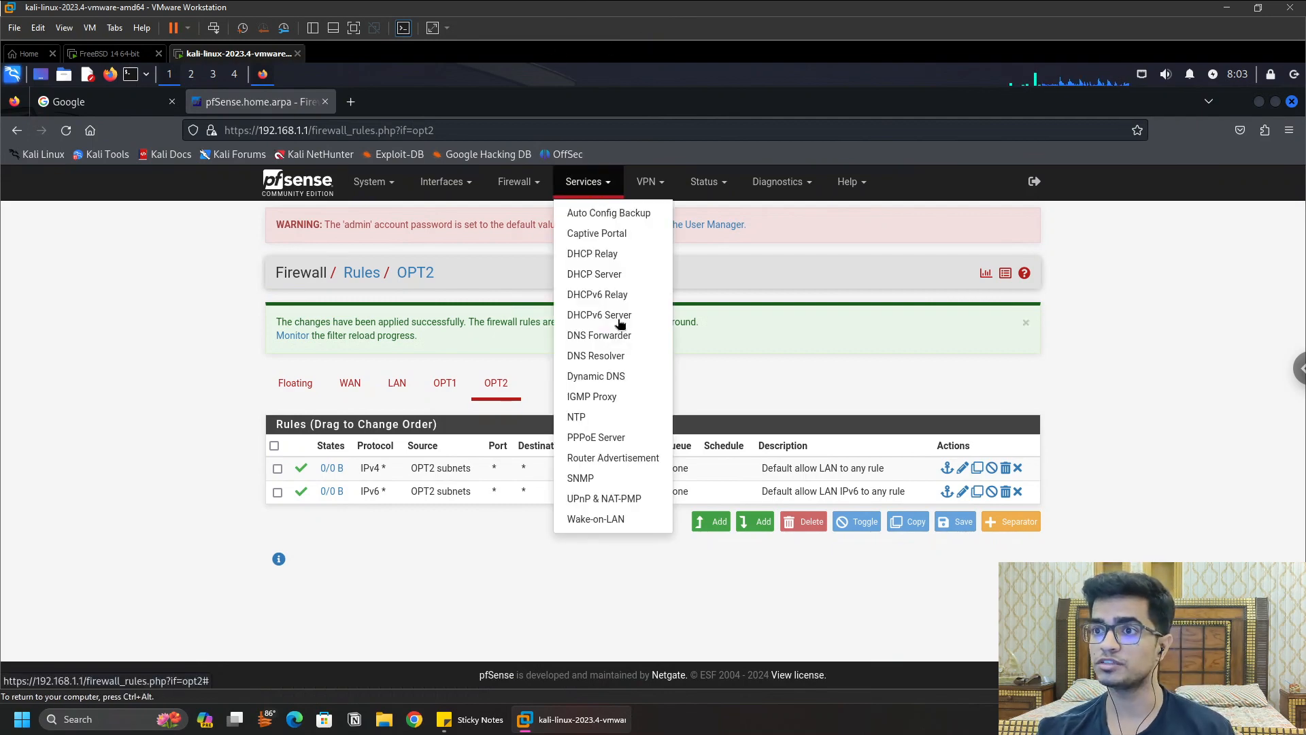
Step: Turn on the DHCP server for OPT1 on the DHCP Server page
{"action": "left_click", "coordinate": [614, 275]}
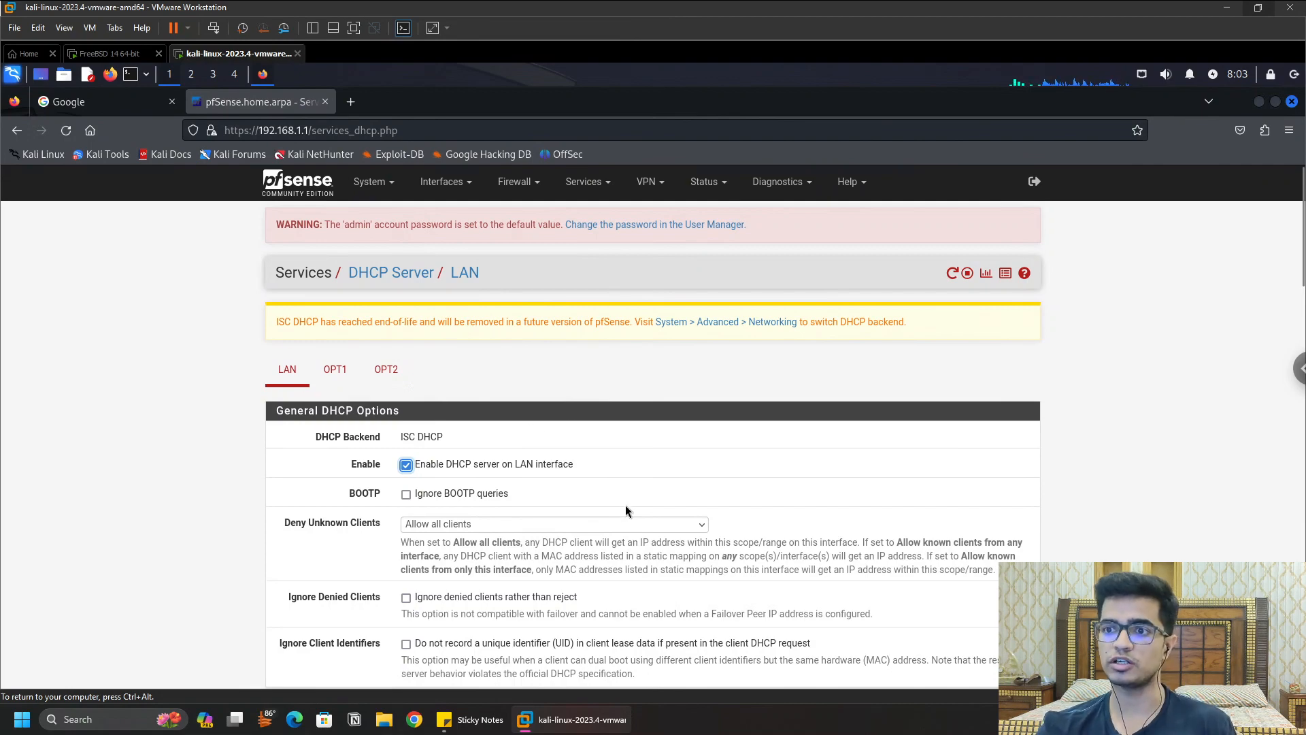
{"action": "scroll", "coordinate": [681, 502], "scroll_direction": "down", "scroll_amount": 3}
{"action": "scroll", "coordinate": [687, 501], "scroll_direction": "down", "scroll_amount": 10}
{"action": "scroll", "coordinate": [752, 512], "scroll_direction": "up", "scroll_amount": 13}
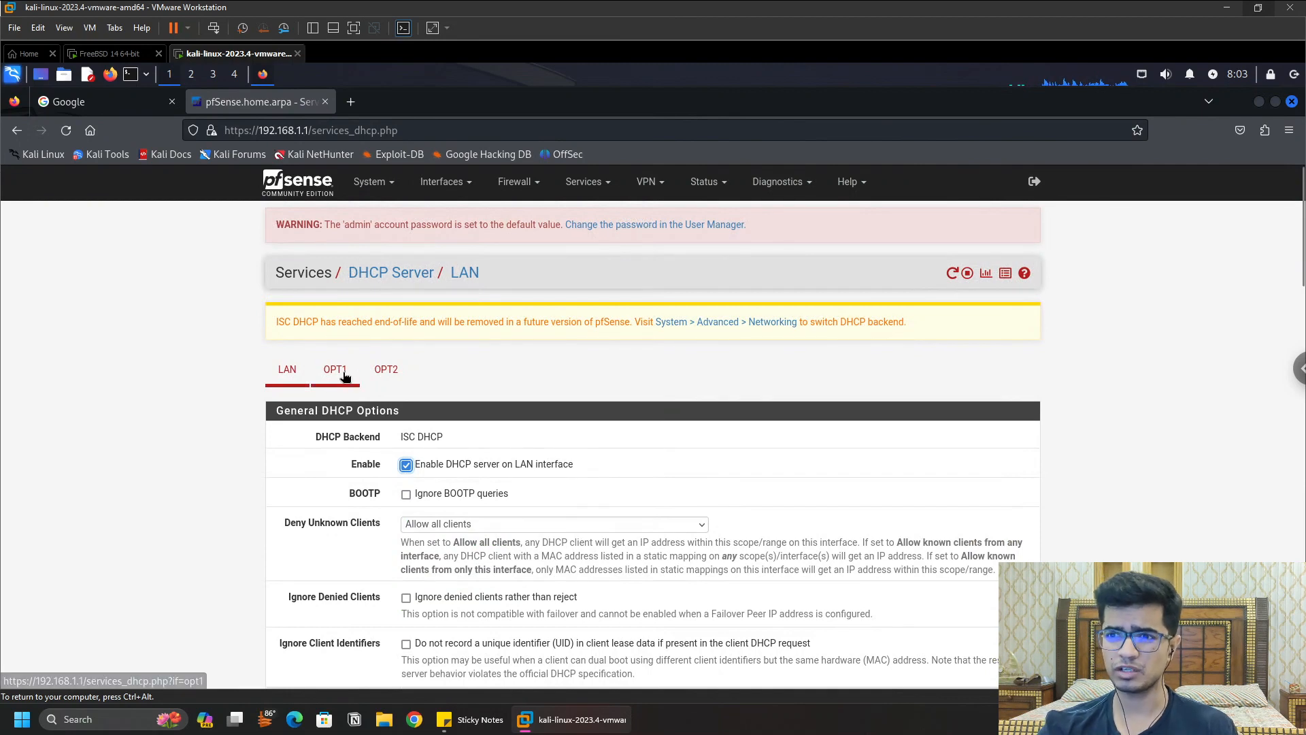
{"action": "left_click", "coordinate": [342, 377]}
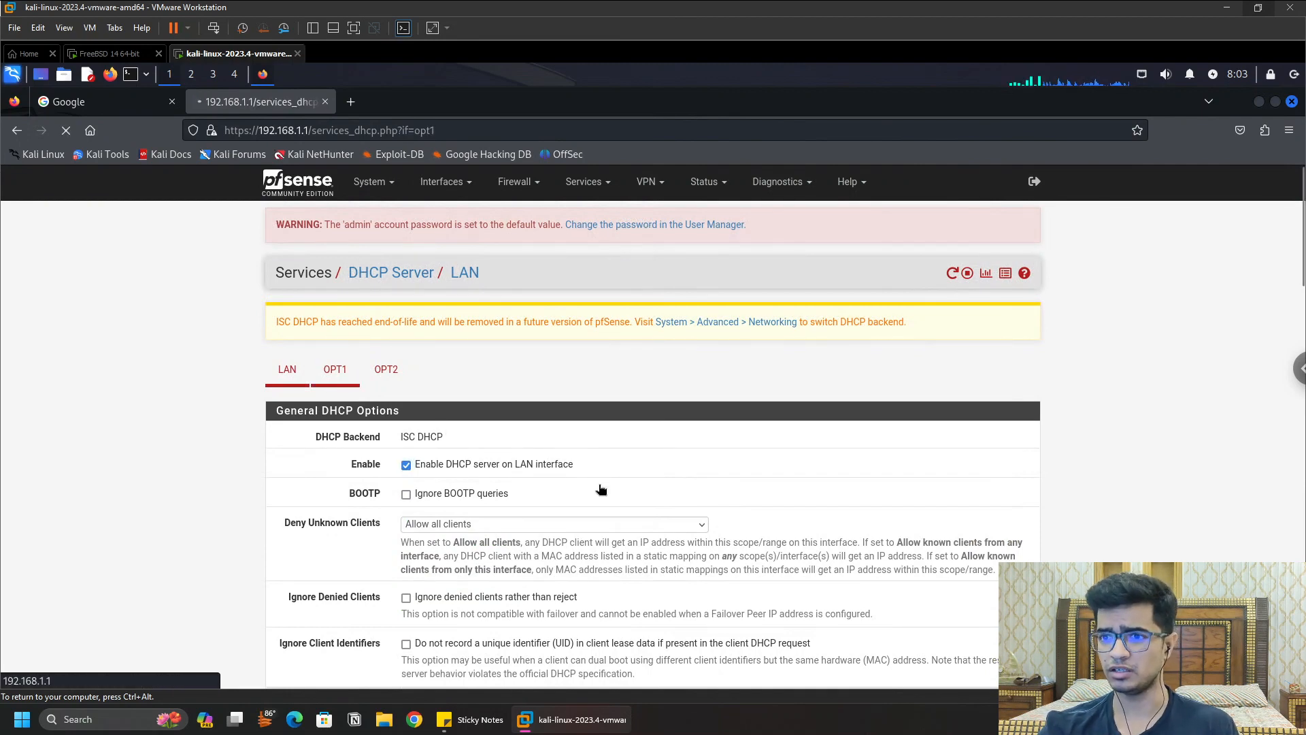
{"action": "left_click", "coordinate": [406, 465]}
{"action": "scroll", "coordinate": [774, 475], "scroll_direction": "down", "scroll_amount": 5}
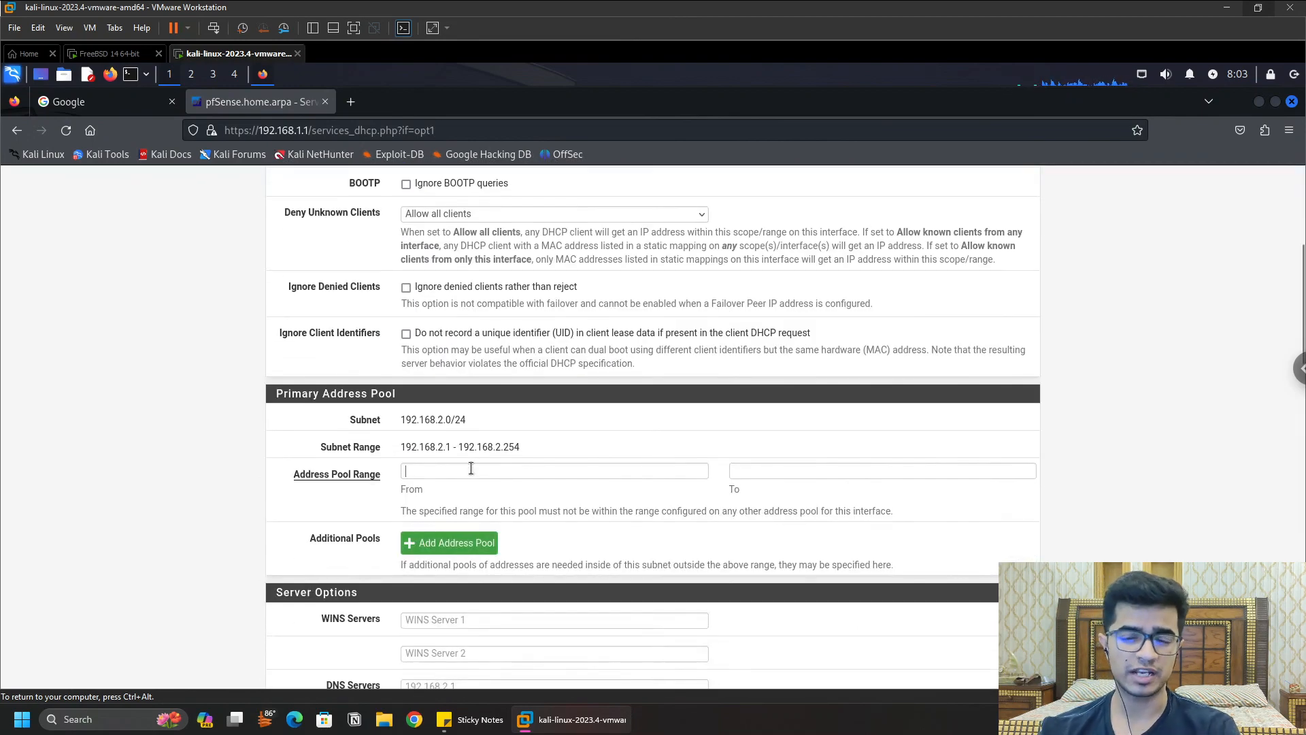
Step: Set the OPT1 address pool range from 192.168.2.100 to 192.168.2.254
{"action": "left_click", "coordinate": [477, 469]}
{"action": "left_click", "coordinate": [483, 470]}
{"action": "left_click", "coordinate": [490, 470]}
{"action": "left_click", "coordinate": [490, 471]}
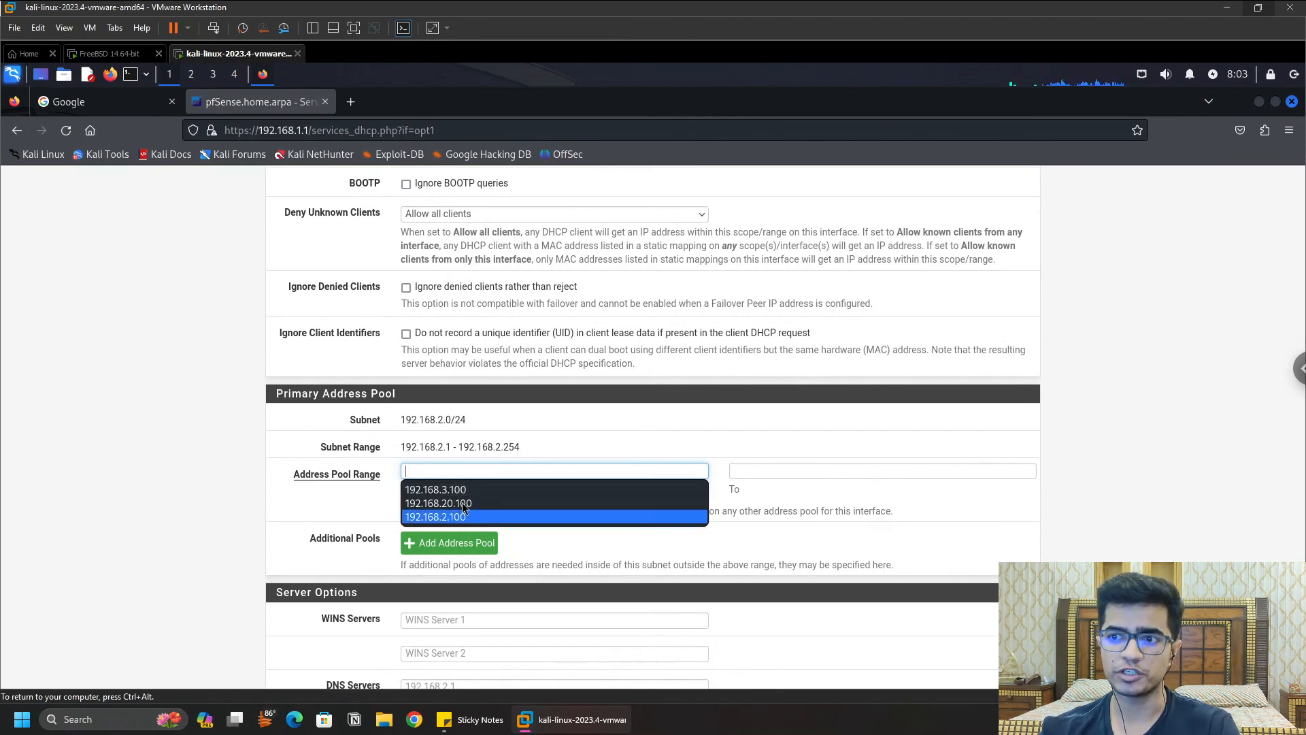
{"action": "left_click", "coordinate": [451, 517]}
{"action": "left_click", "coordinate": [866, 469]}
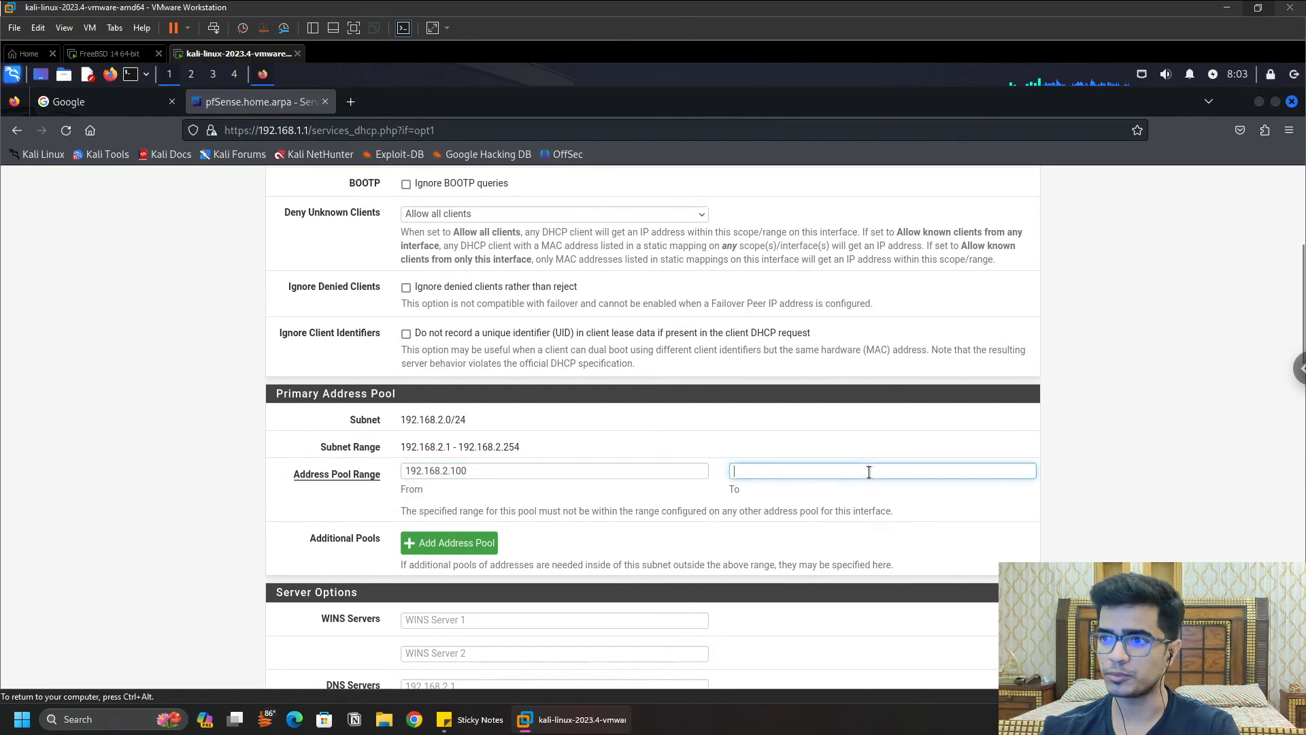
{"action": "type", "text": "192"}
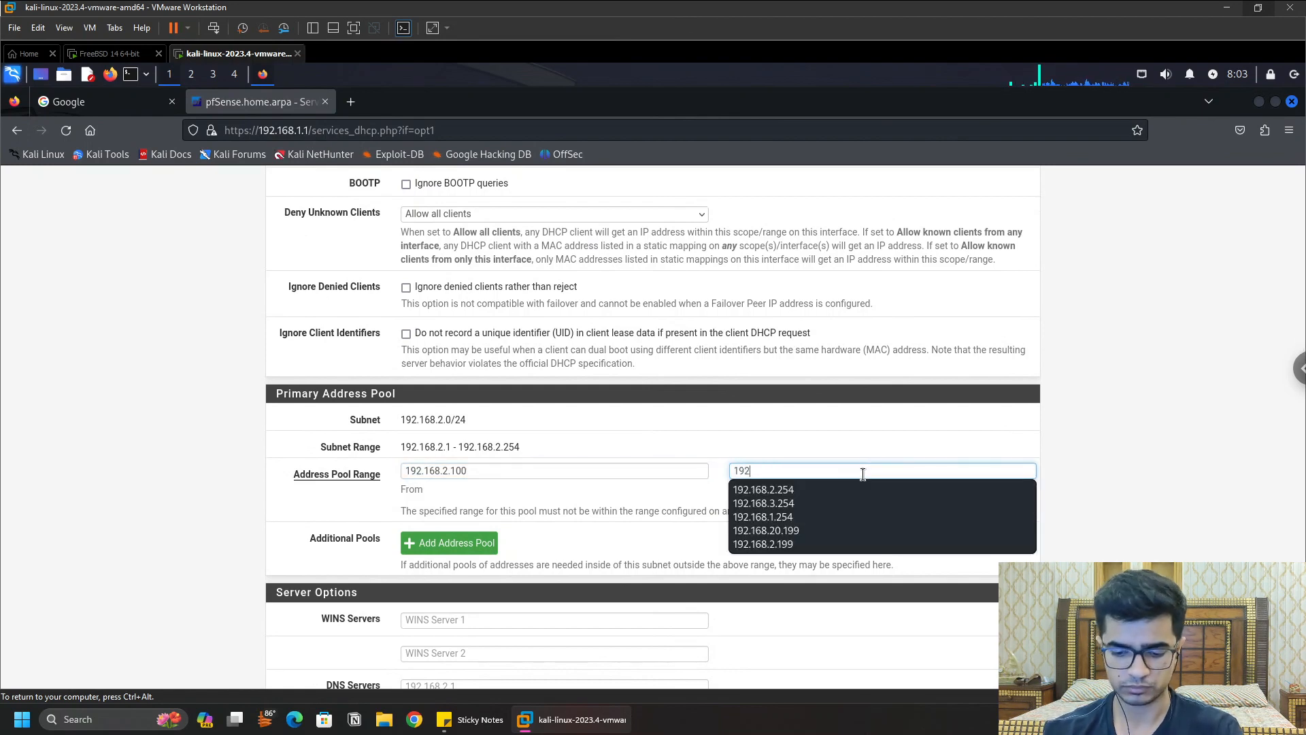
{"action": "type", "text": ".168"}
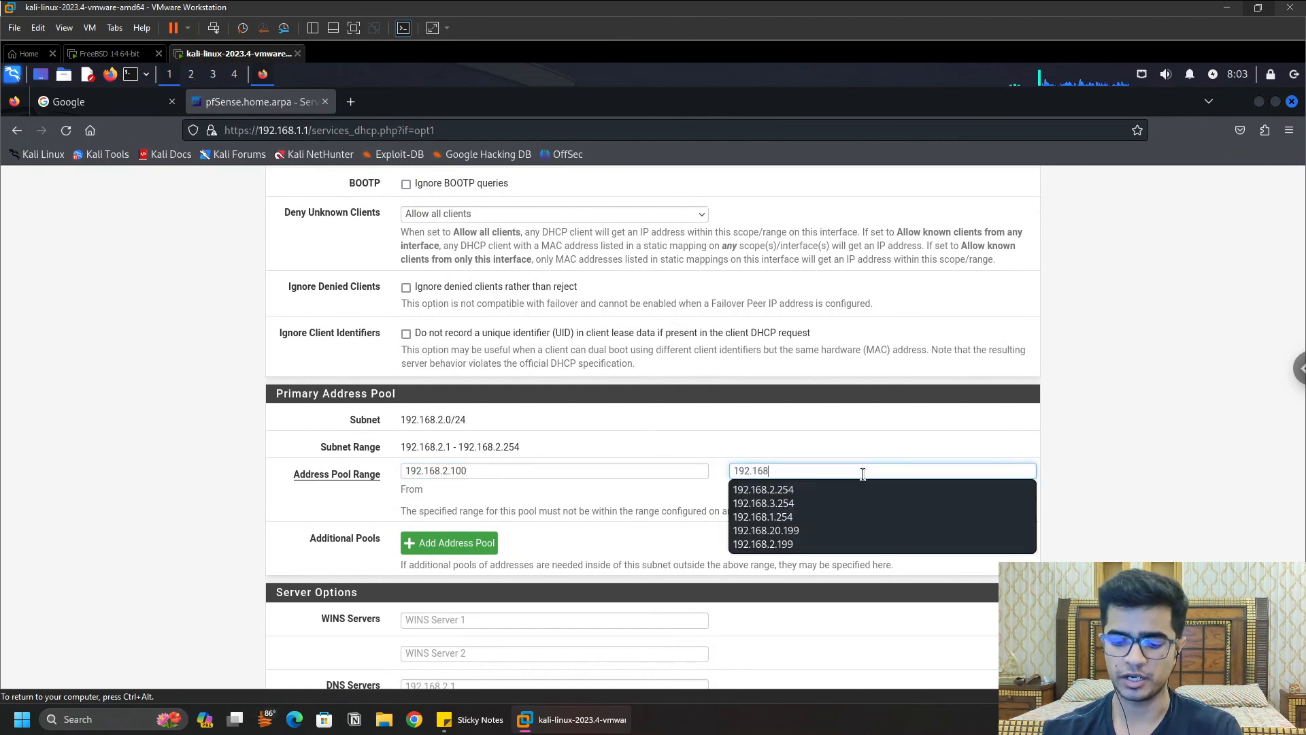
{"action": "type", "text": ".100"}
{"action": "key", "text": "BackSpace"}
{"action": "key", "text": "BackSpace"}
{"action": "key", "text": "BackSpace"}
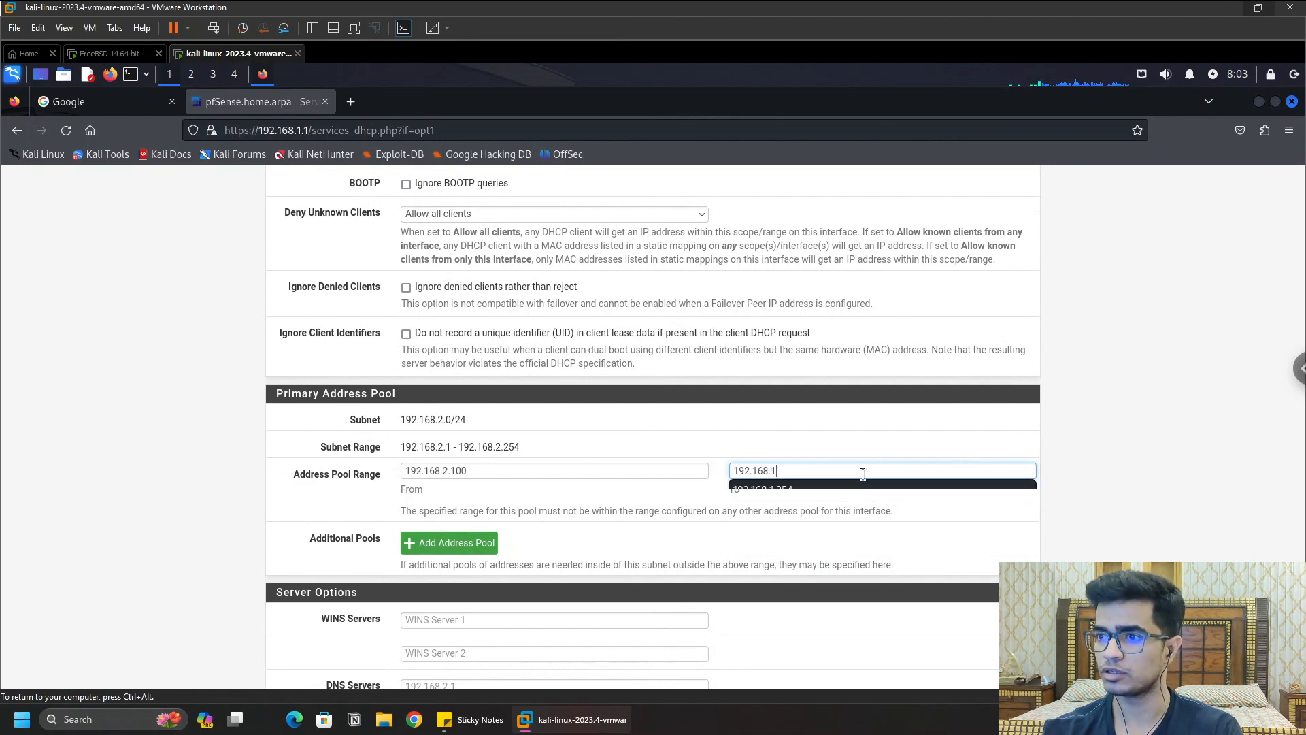
{"action": "type", "text": "2."}
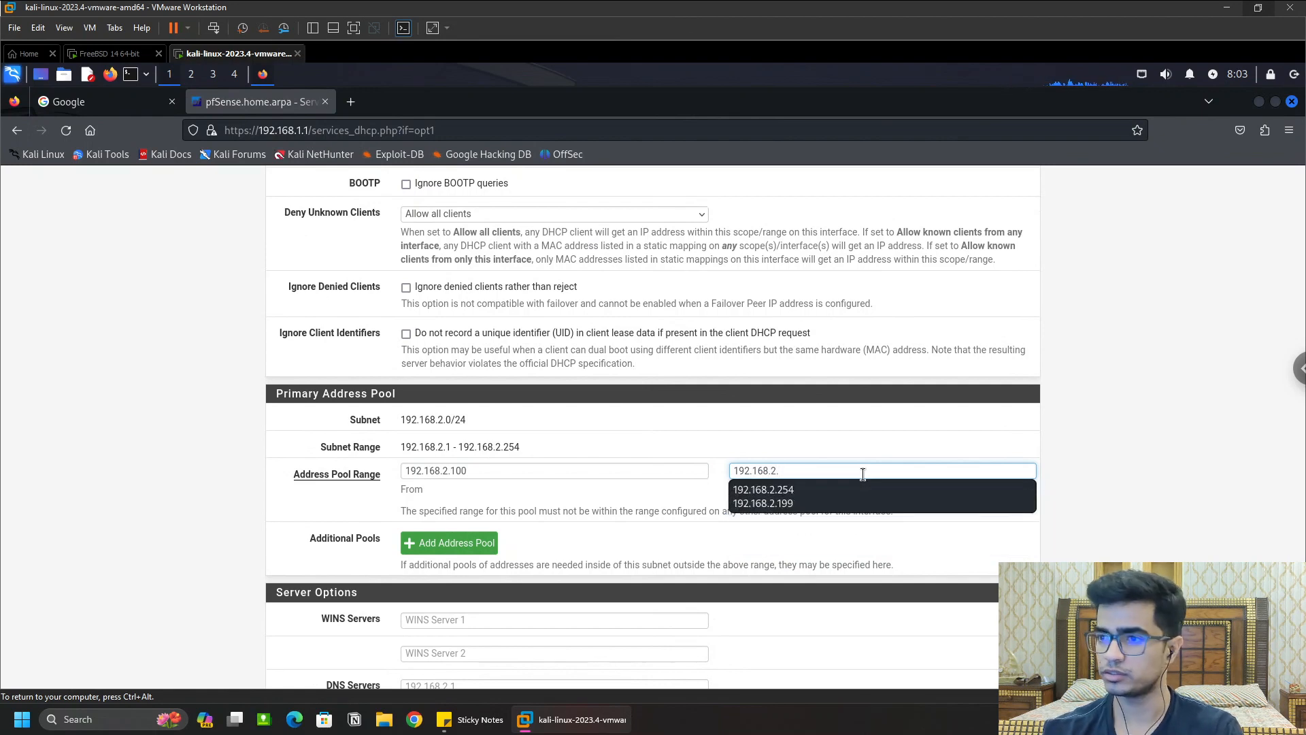
{"action": "key", "text": "Down"}
{"action": "key", "text": "Return"}
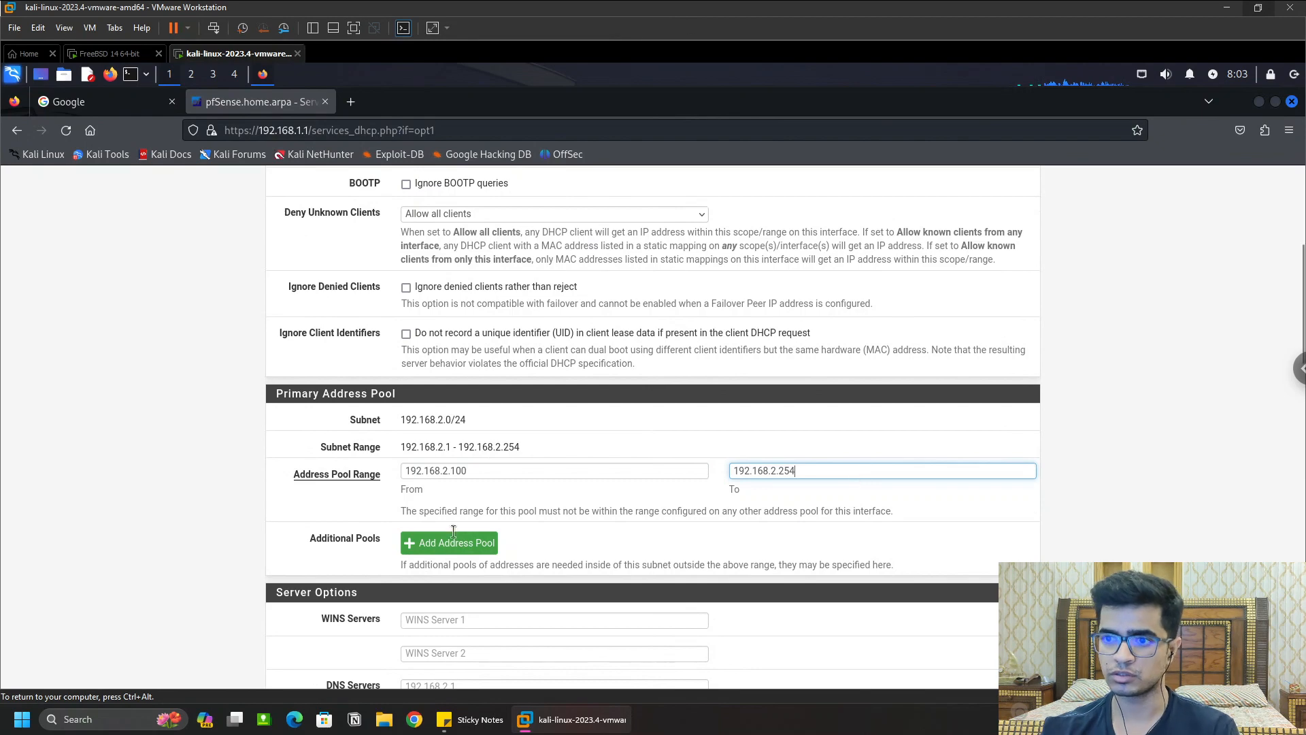
Step: Save and apply the OPT1 DHCP settings
{"action": "scroll", "coordinate": [611, 509], "scroll_direction": "down", "scroll_amount": 15}
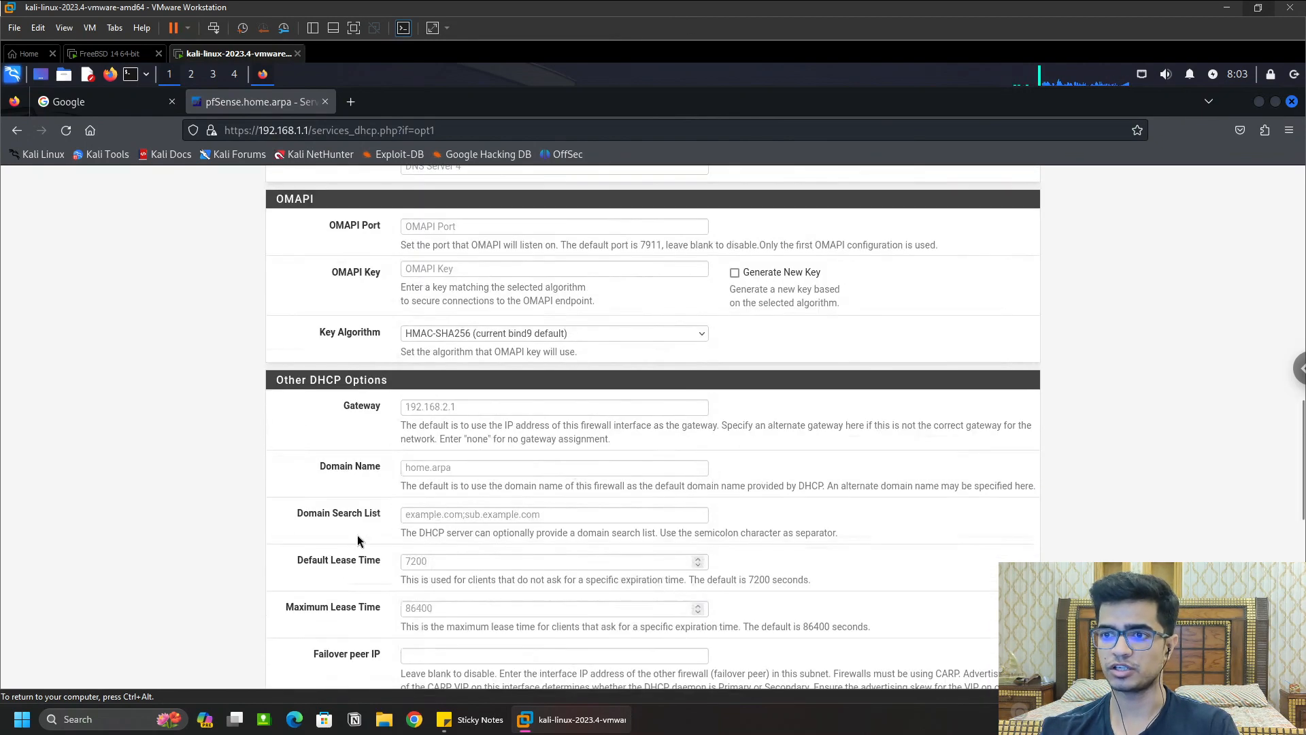
{"action": "scroll", "coordinate": [375, 541], "scroll_direction": "down", "scroll_amount": 5}
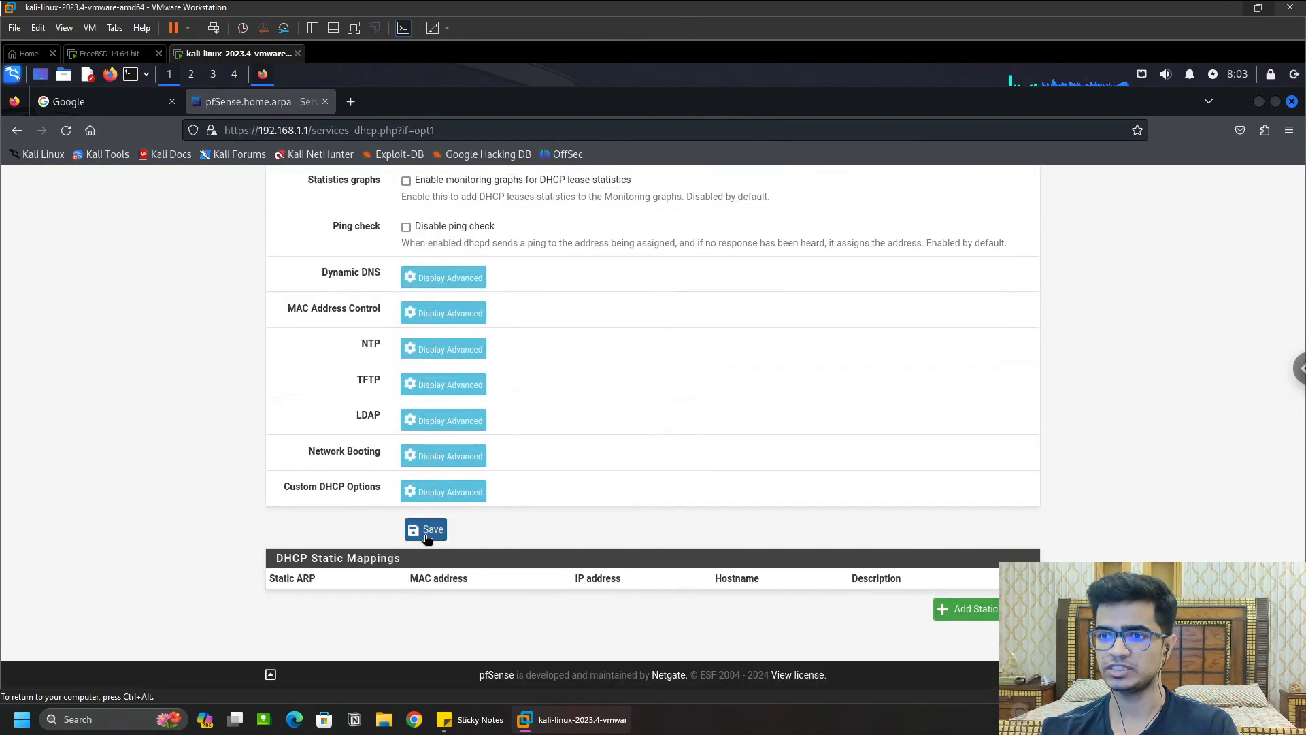
{"action": "left_click", "coordinate": [427, 529]}
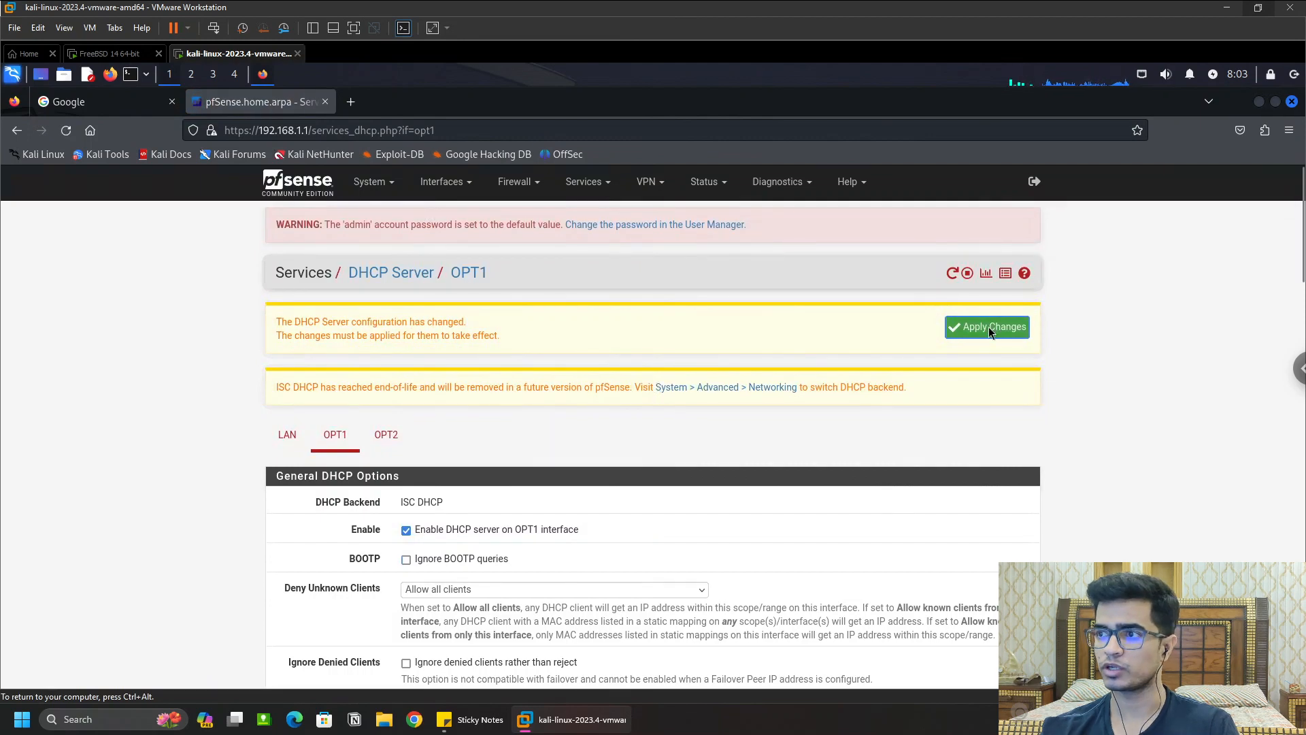
{"action": "left_click", "coordinate": [990, 330]}
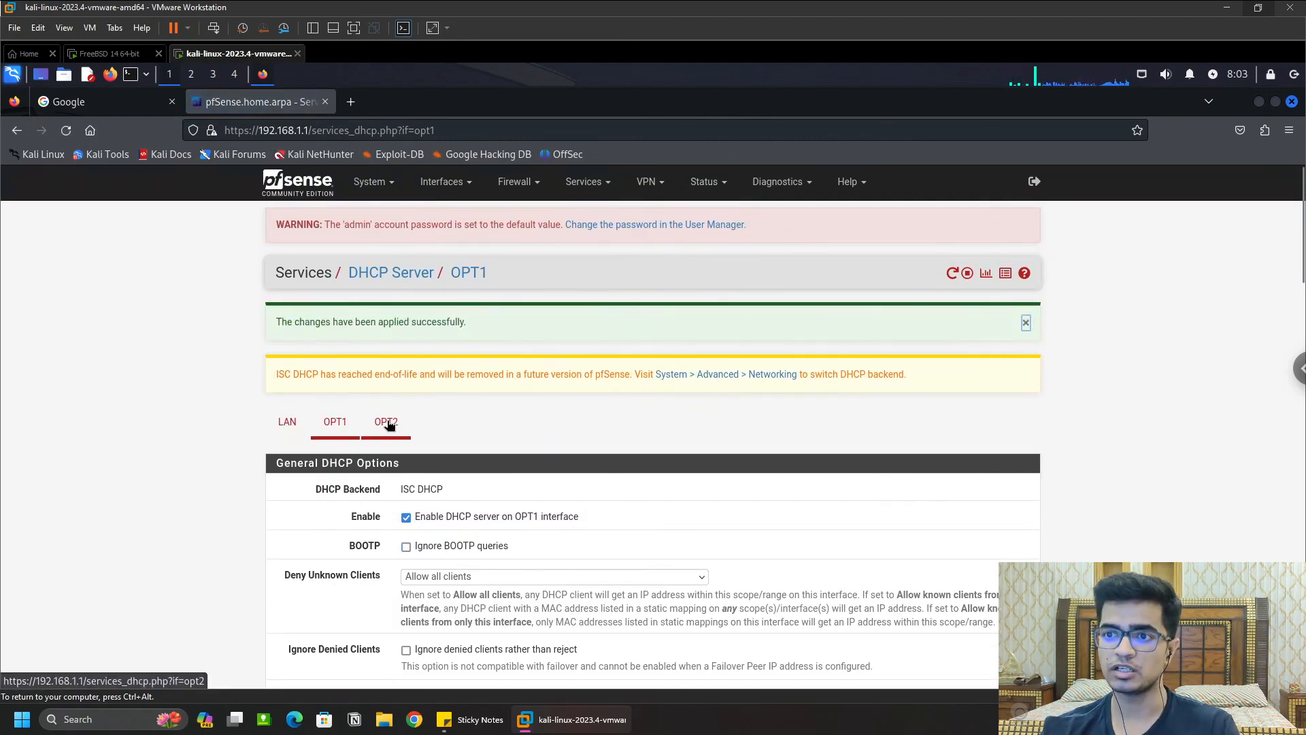
Step: On the OPT2 DHCP tab, enter pool range 192.168.3.100 to 192.168.3.254
{"action": "left_click", "coordinate": [385, 422]}
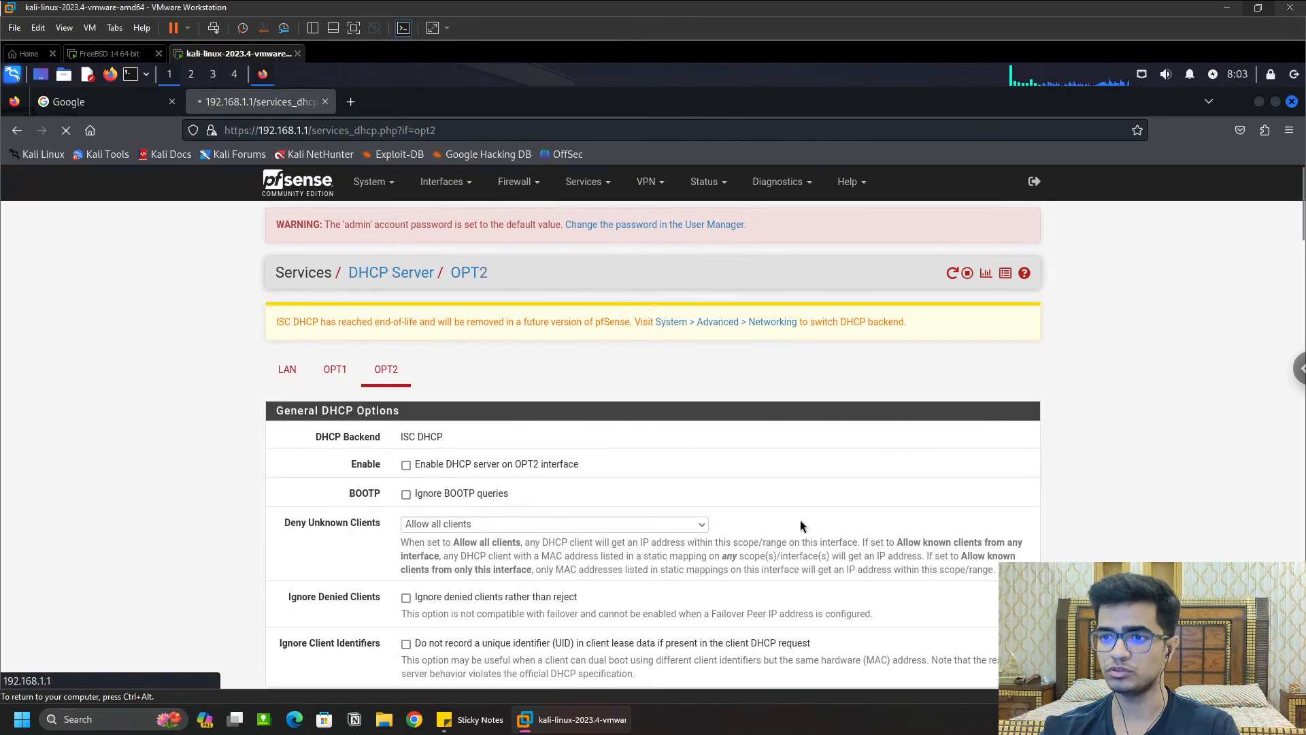
{"action": "scroll", "coordinate": [803, 527], "scroll_direction": "down", "scroll_amount": 5}
{"action": "scroll", "coordinate": [804, 529], "scroll_direction": "up", "scroll_amount": 6}
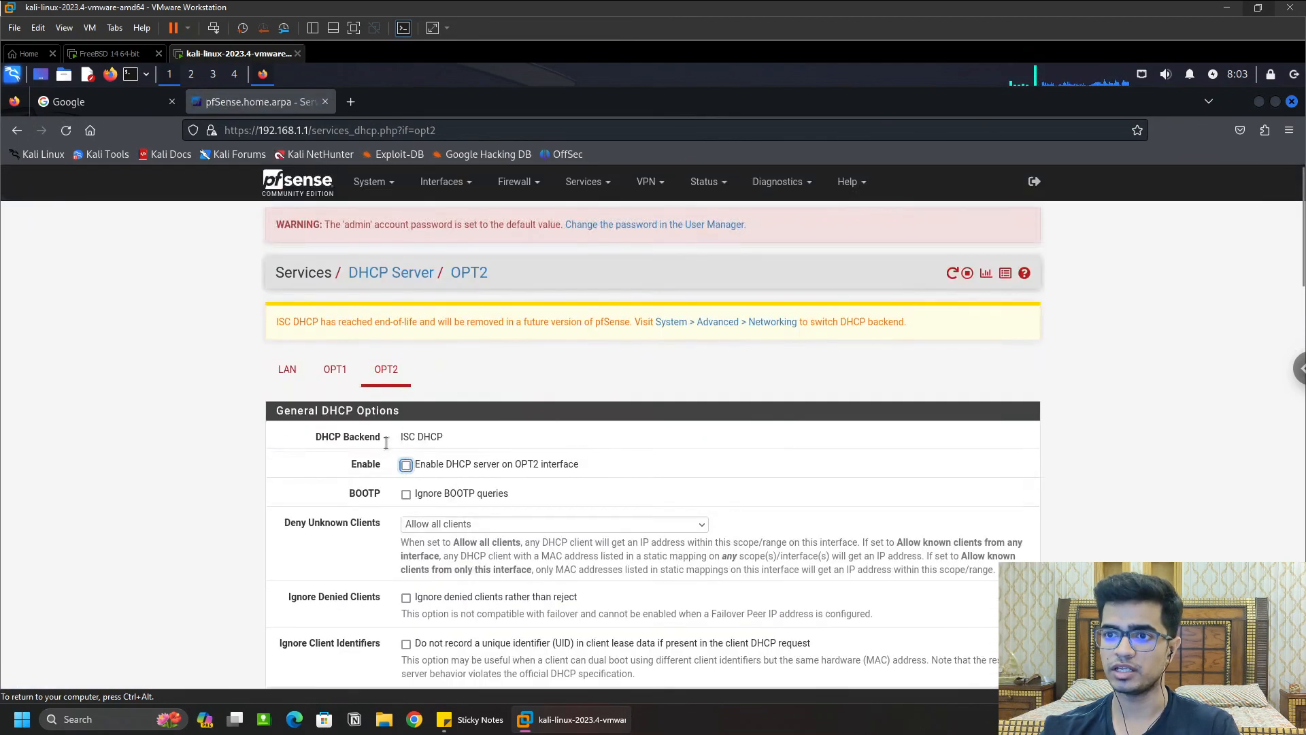
{"action": "scroll", "coordinate": [817, 491], "scroll_direction": "down", "scroll_amount": 5}
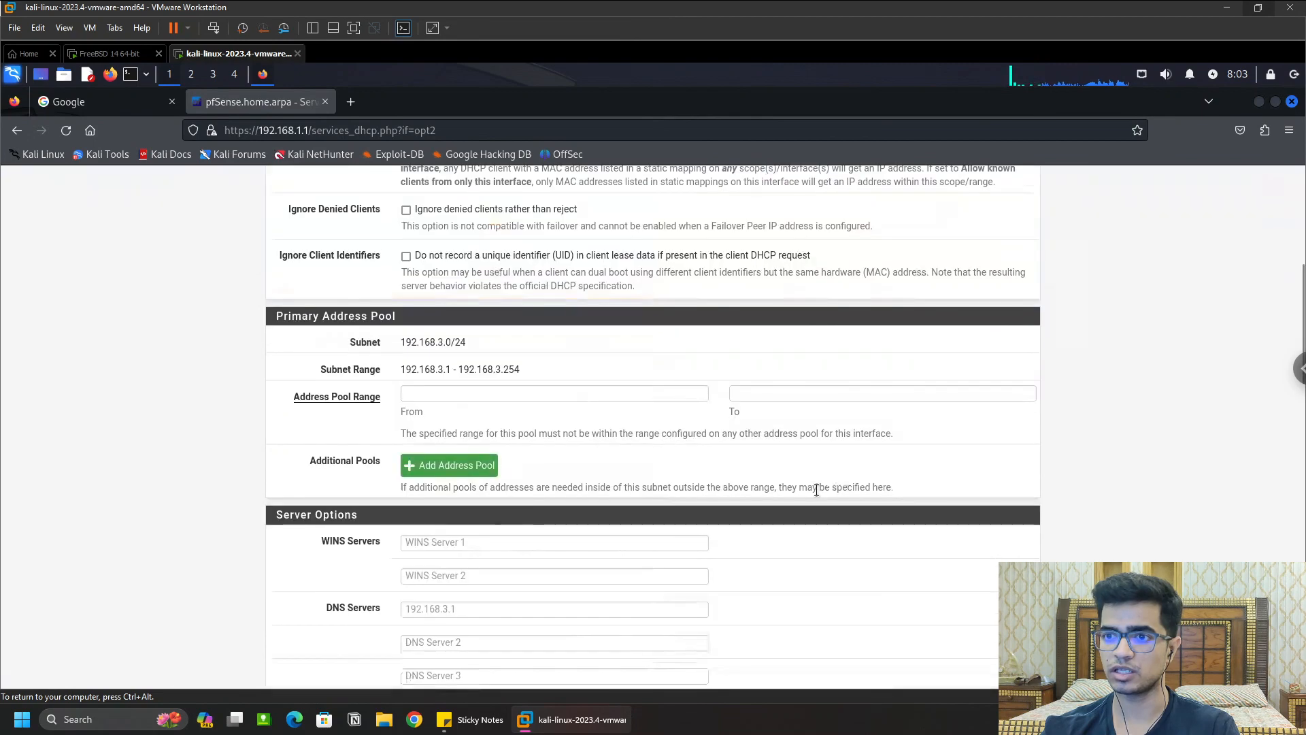
{"action": "left_click", "coordinate": [471, 316]}
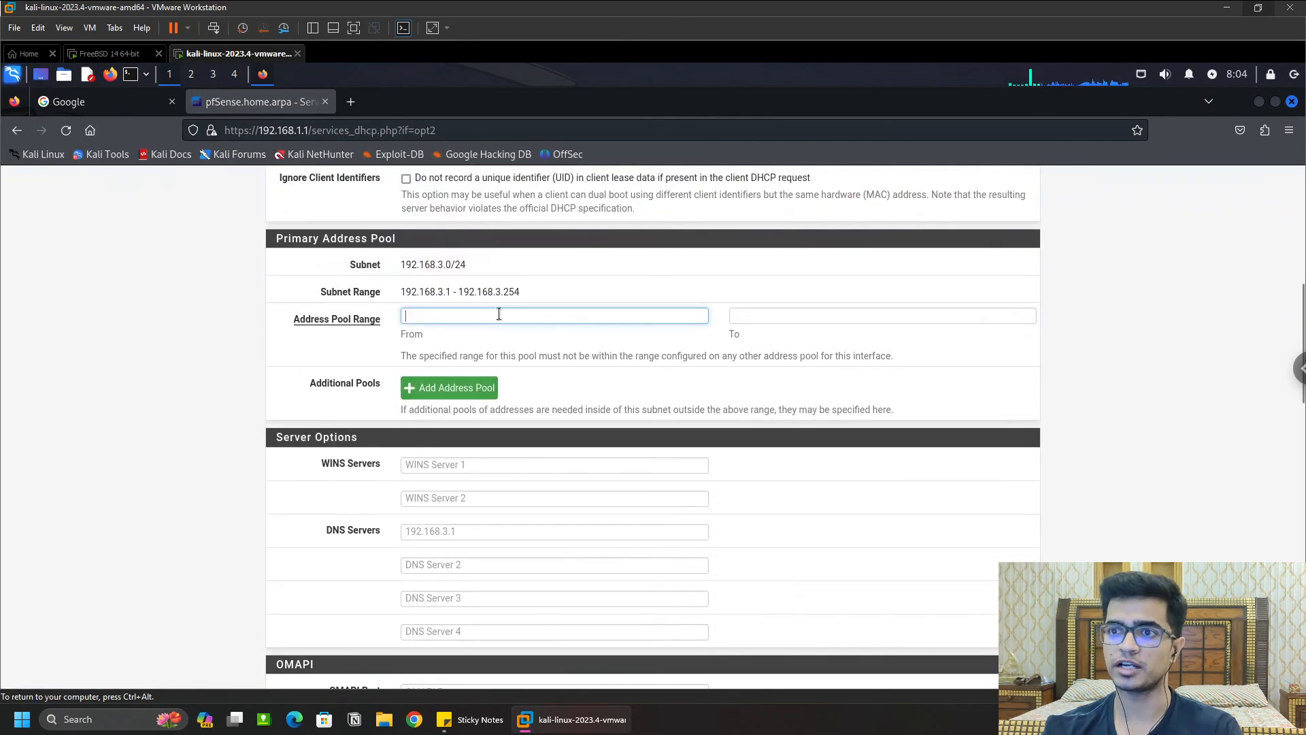
{"action": "type", "text": "192.168"}
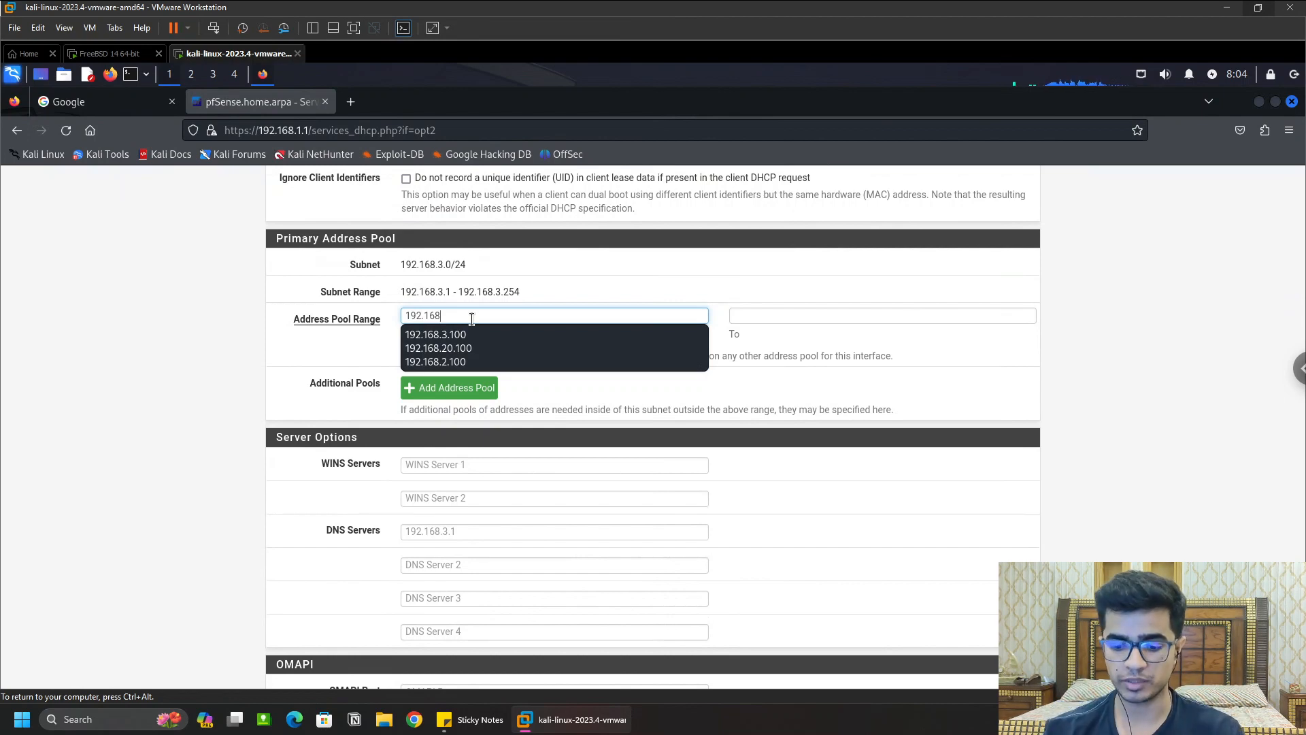
{"action": "type", "text": ".3.100"}
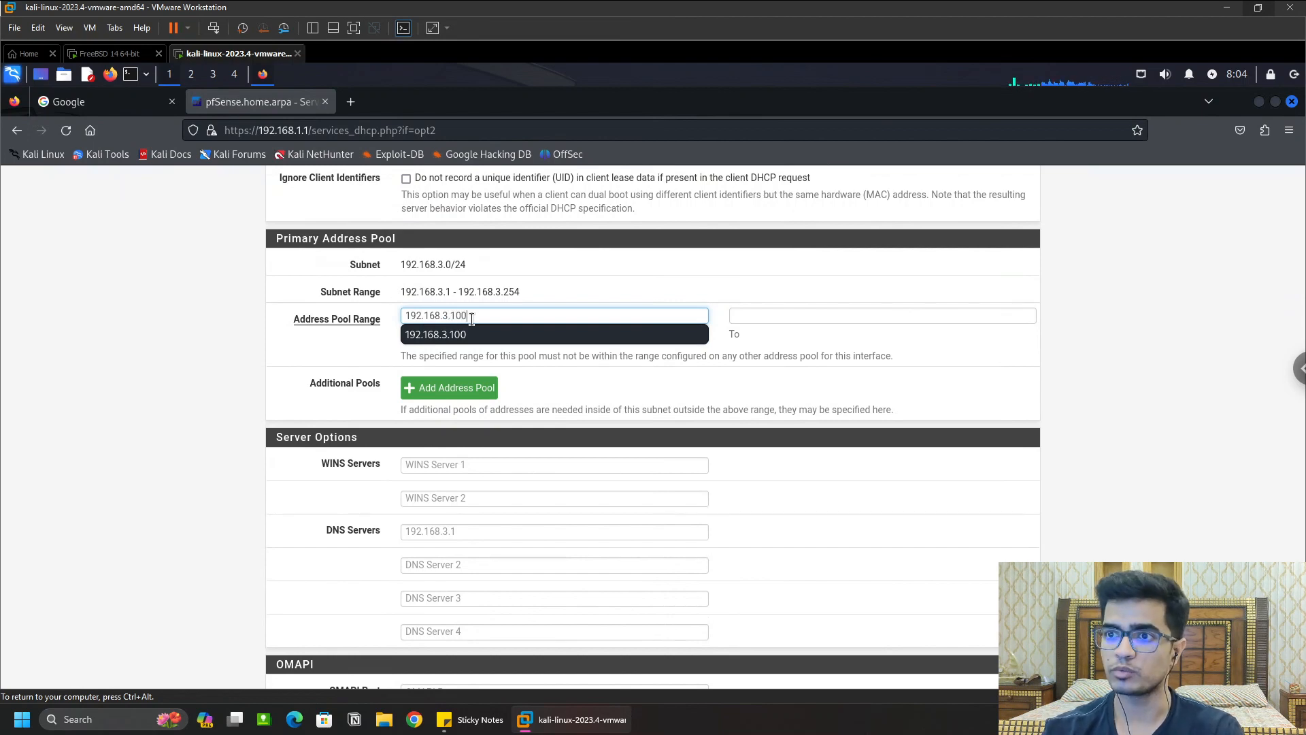
{"action": "left_click", "coordinate": [842, 311]}
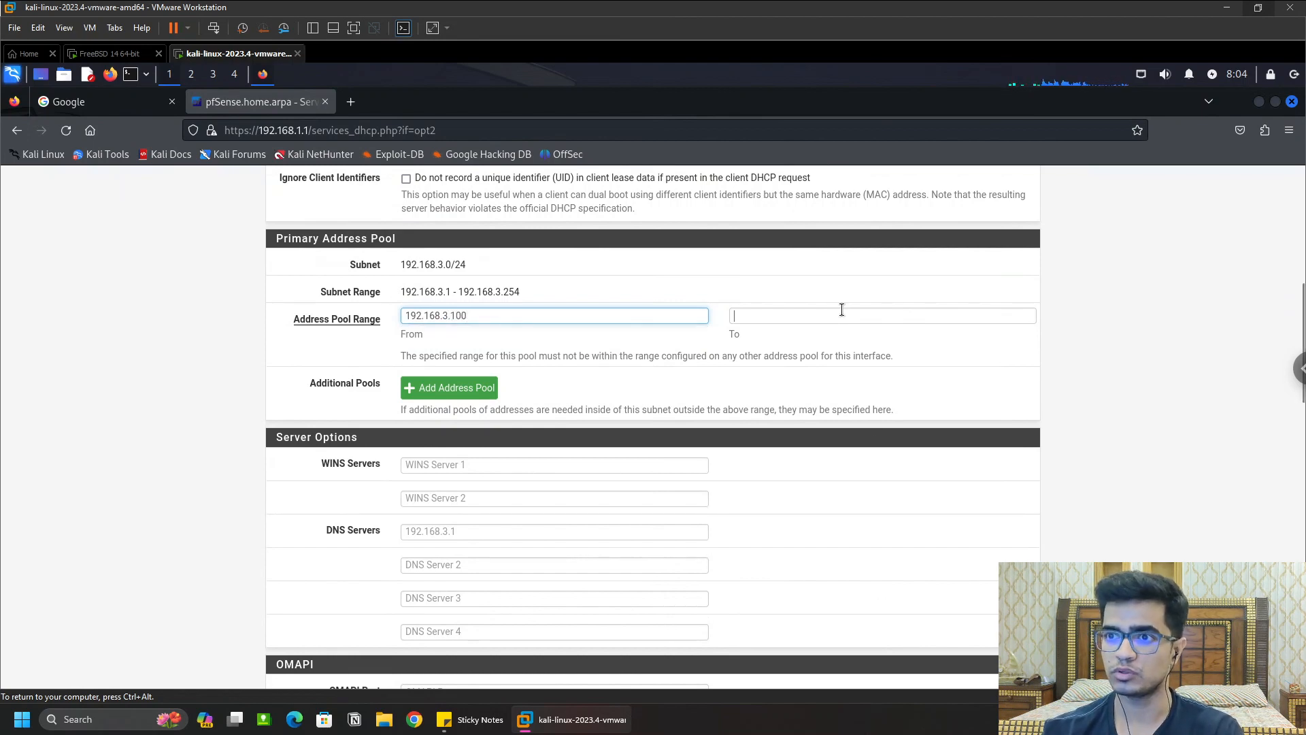
{"action": "type", "text": "192."}
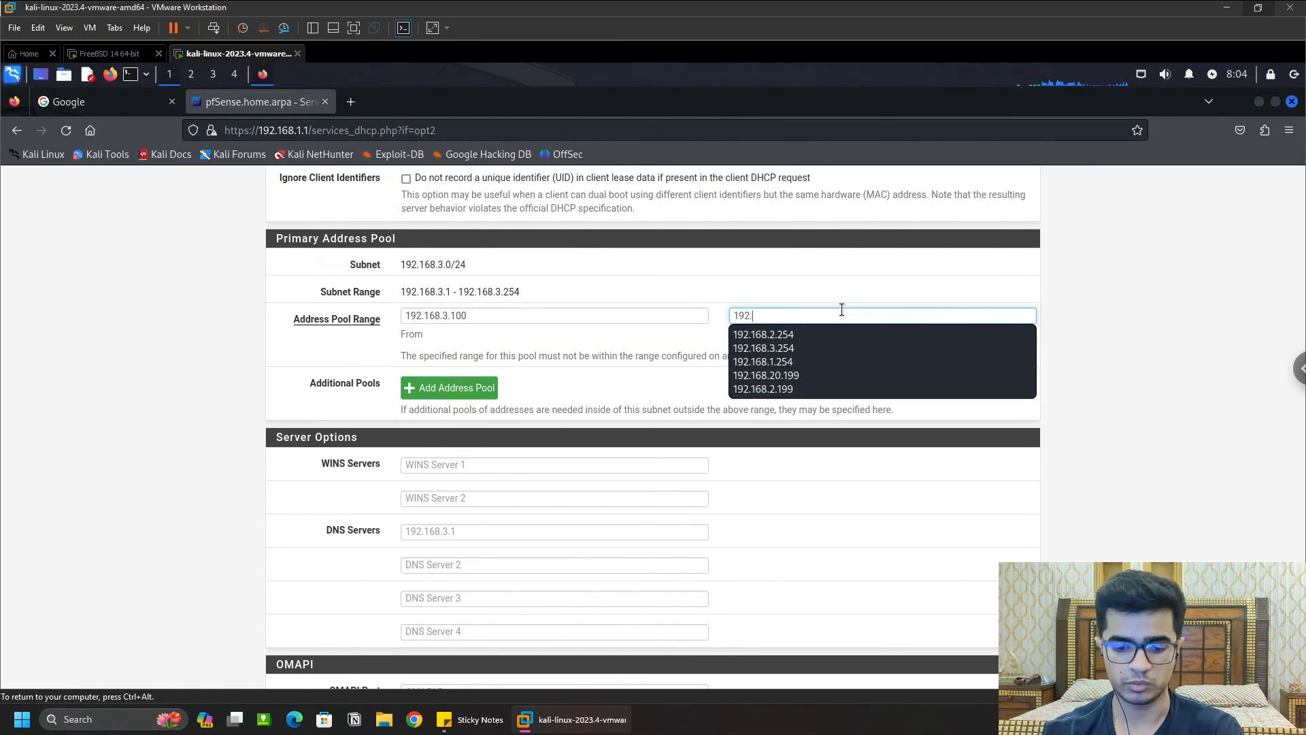
{"action": "type", "text": "168."}
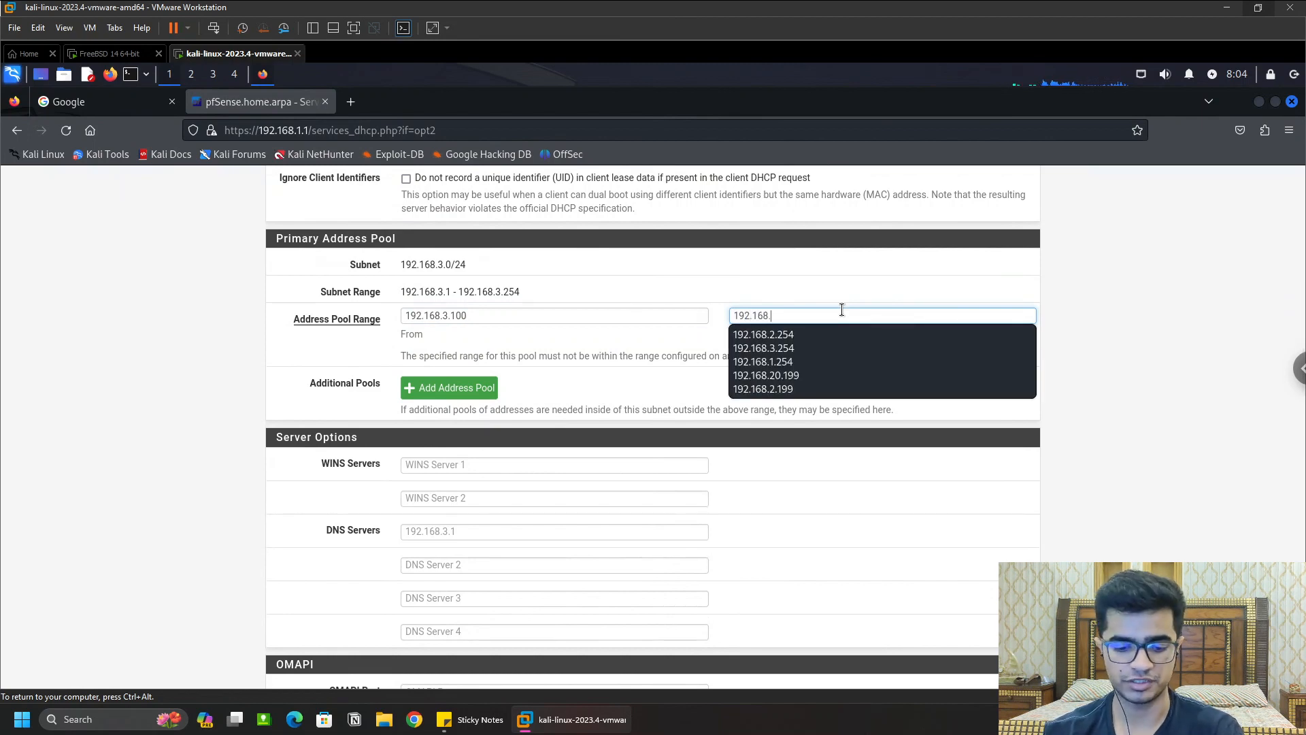
{"action": "type", "text": "3..."}
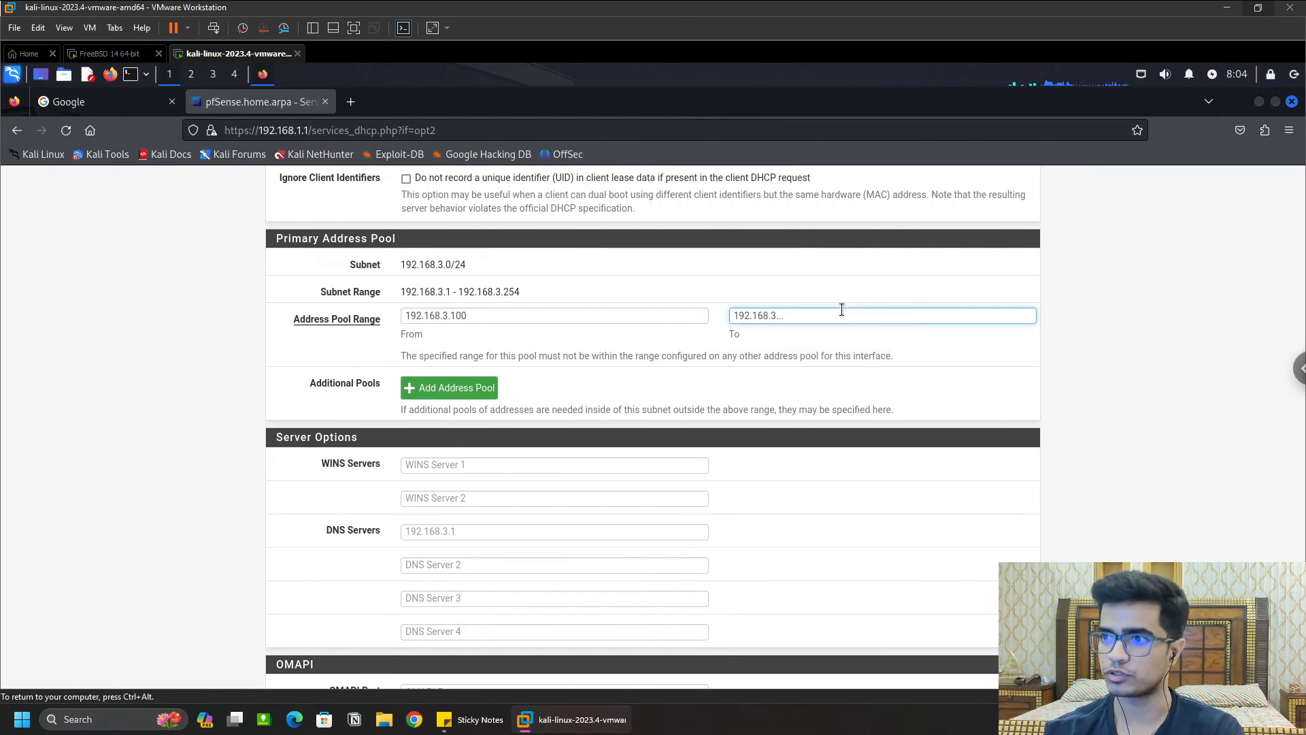
{"action": "key", "text": "BackSpace"}
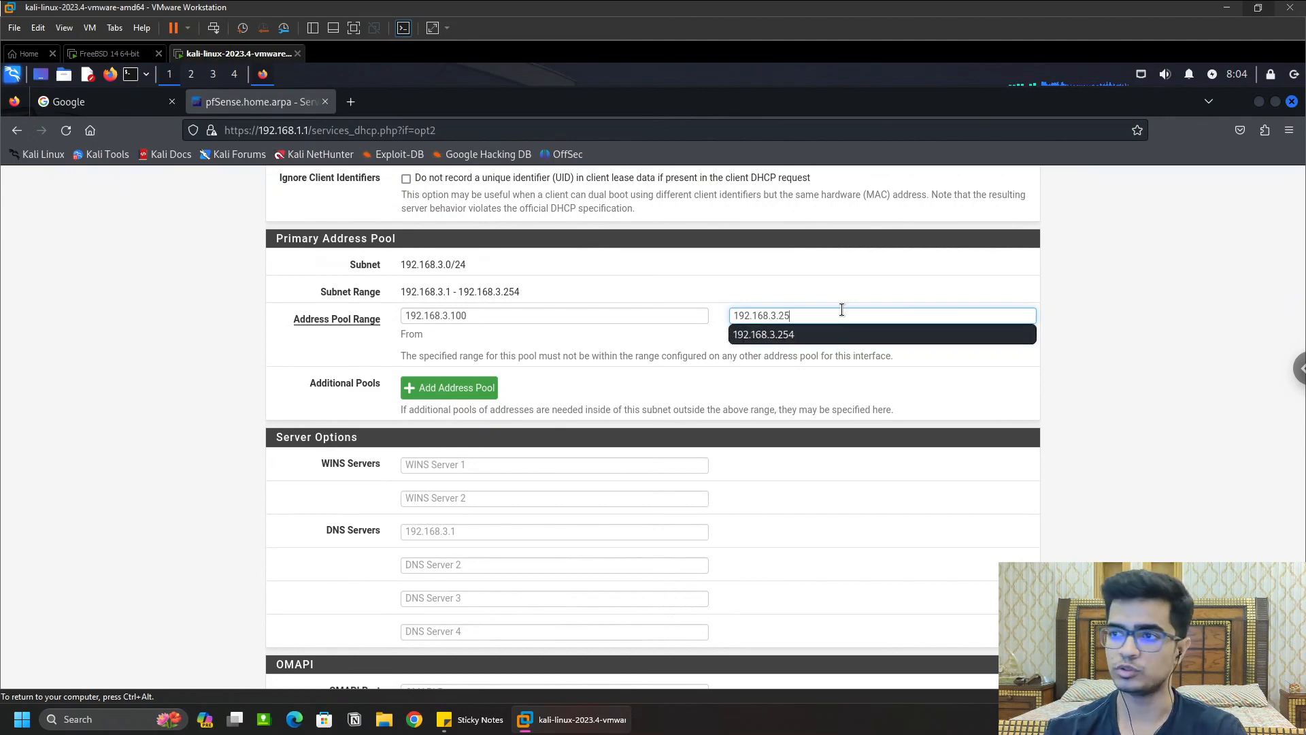
{"action": "key", "text": "Return"}
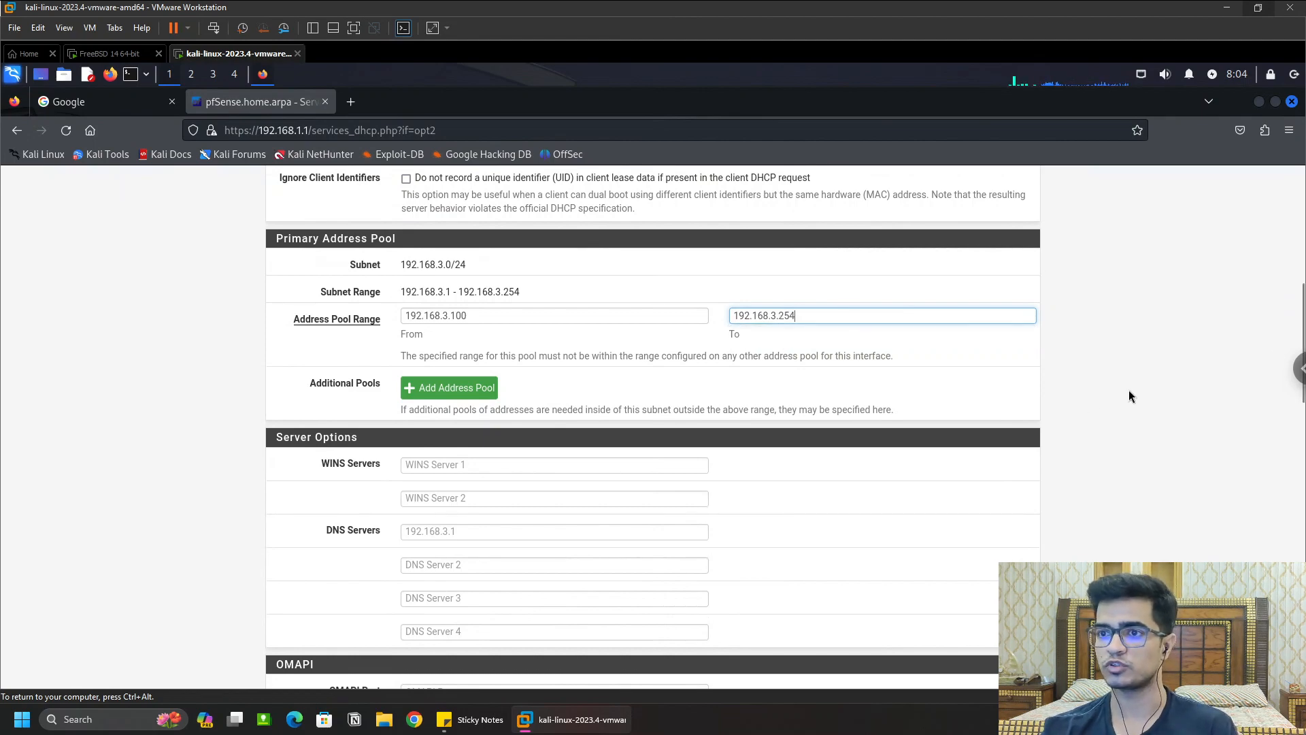
{"action": "left_click", "coordinate": [1129, 397]}
Step: Save and apply the OPT2 DHCP settings
{"action": "scroll", "coordinate": [1131, 457], "scroll_direction": "down", "scroll_amount": 15}
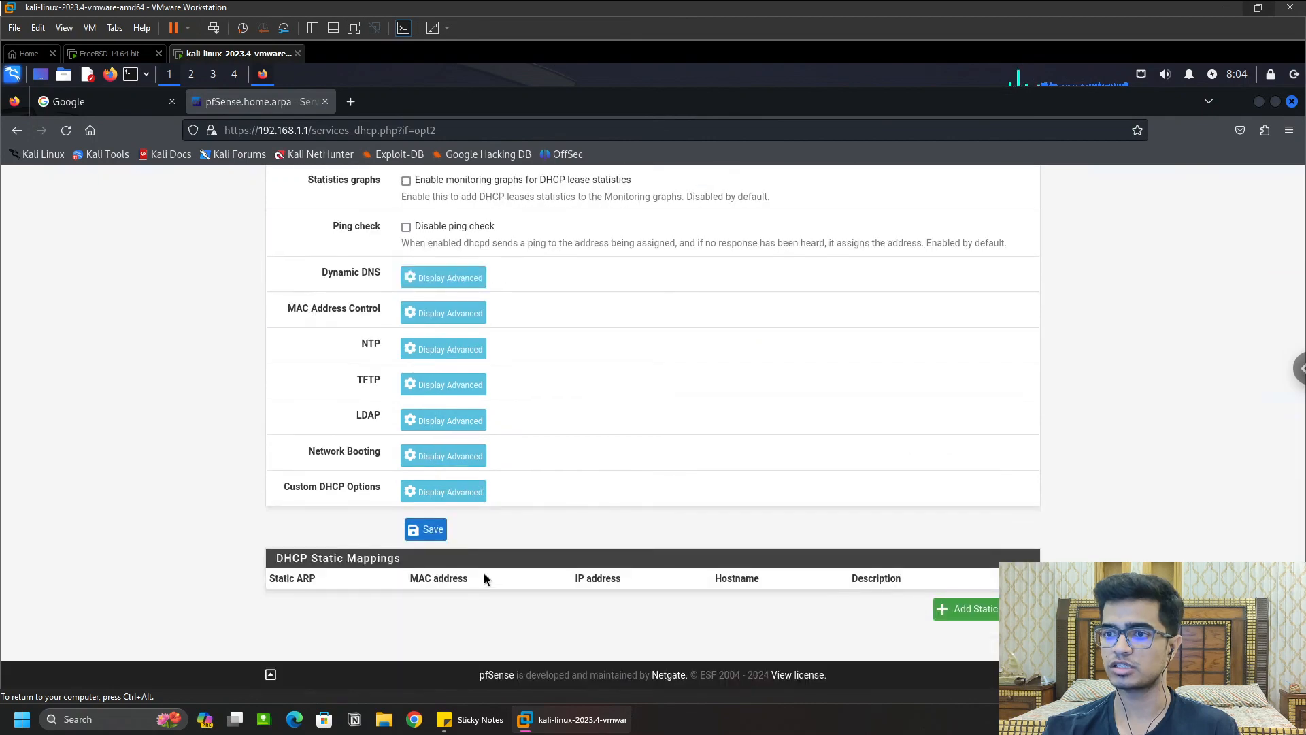
{"action": "left_click", "coordinate": [428, 529]}
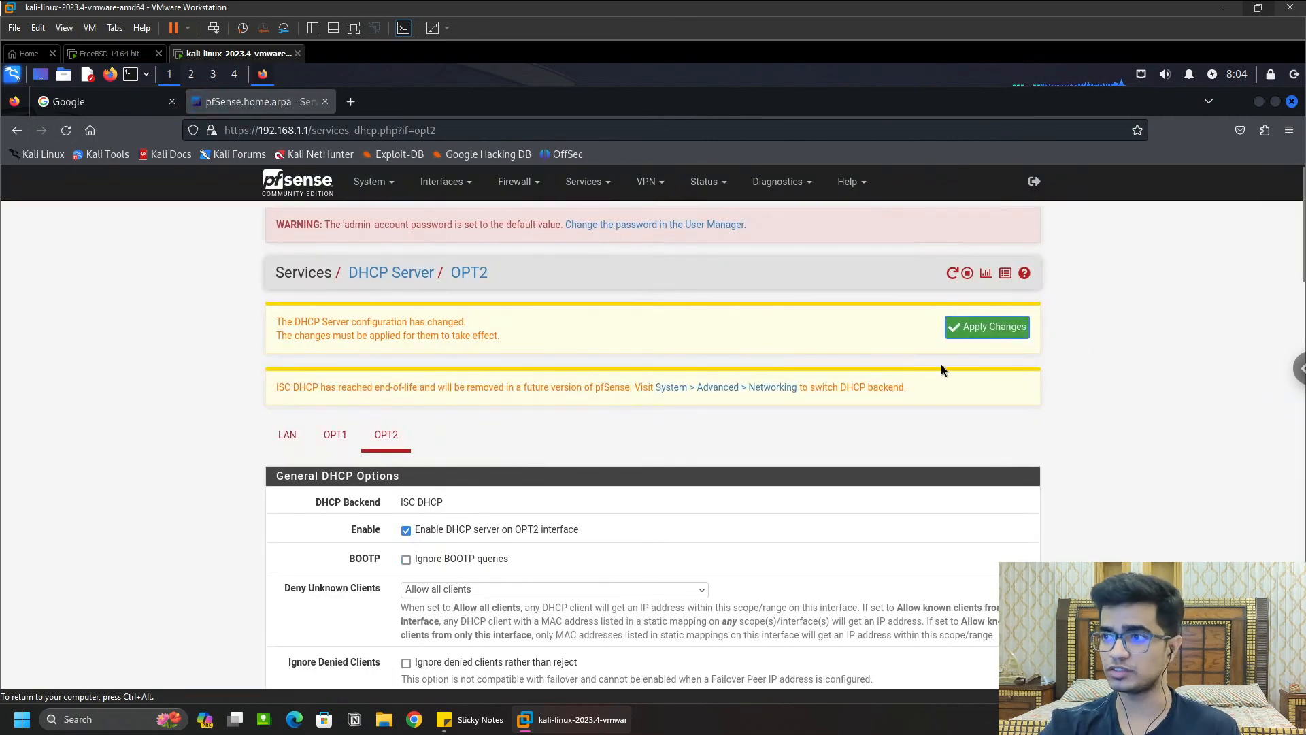
{"action": "left_click", "coordinate": [972, 328]}
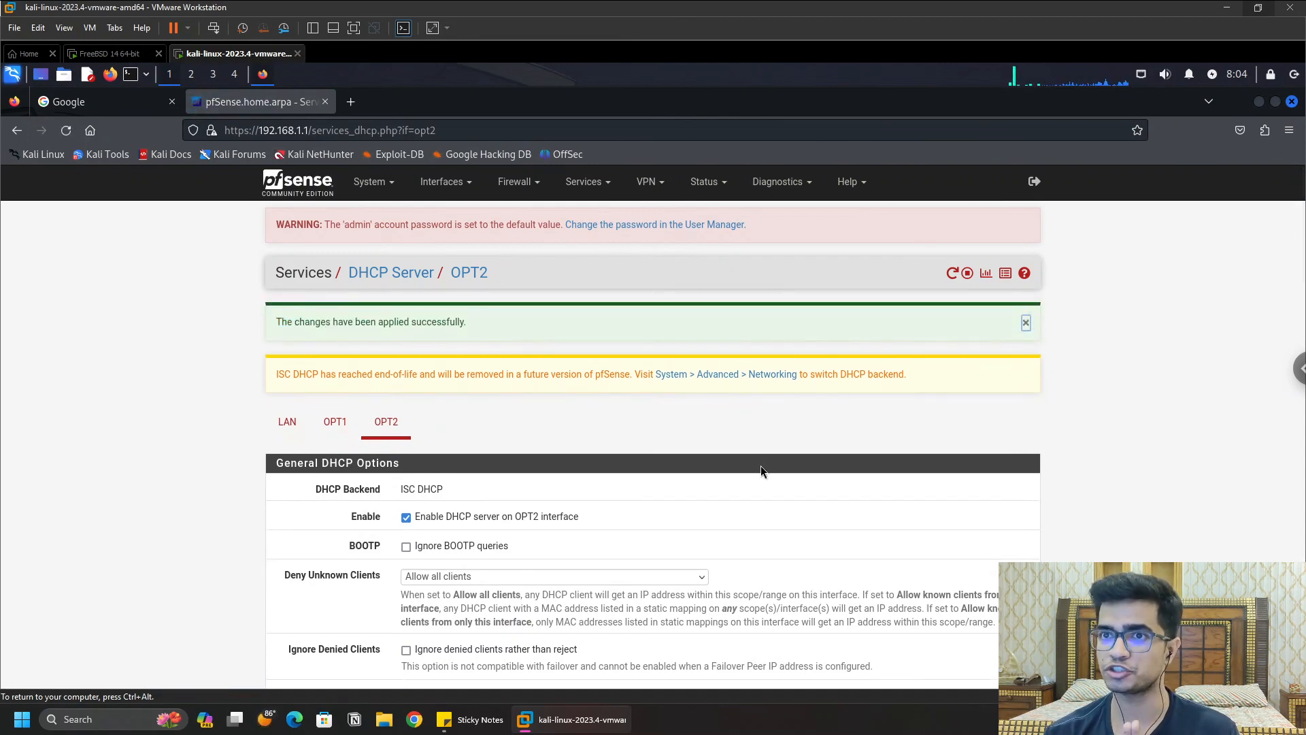
Step: Reboot pfSense from its console with menu option 5, confirming y, then release input with Ctrl+Alt
{"action": "left_click", "coordinate": [109, 55]}
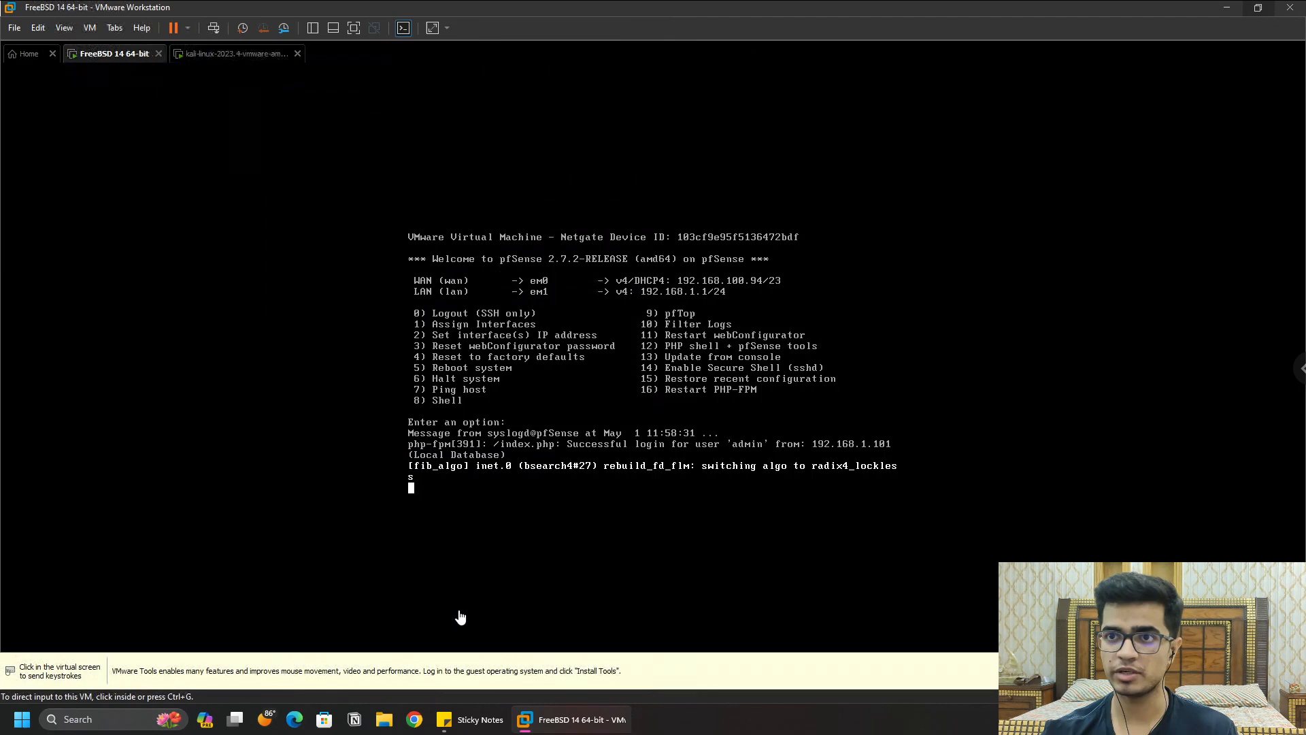
{"action": "left_click", "coordinate": [453, 499]}
{"action": "key", "text": "Return"}
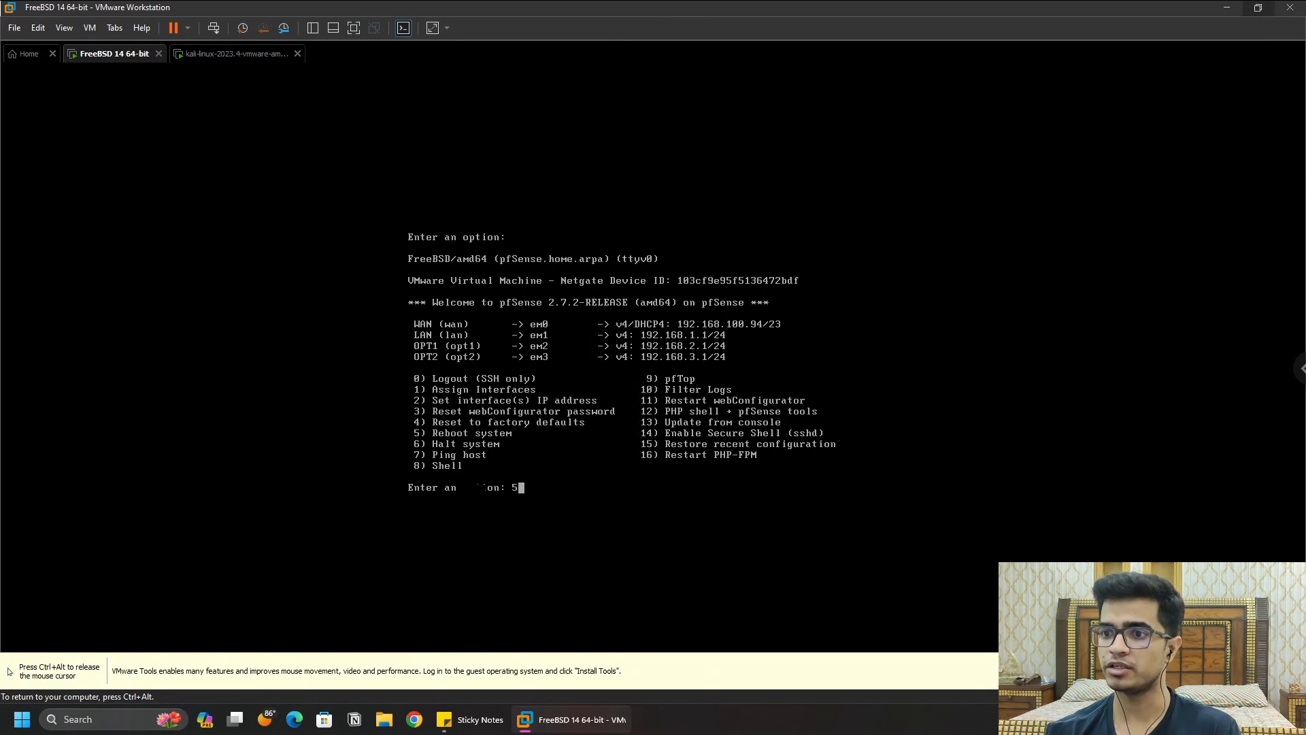
{"action": "key", "text": "Return"}
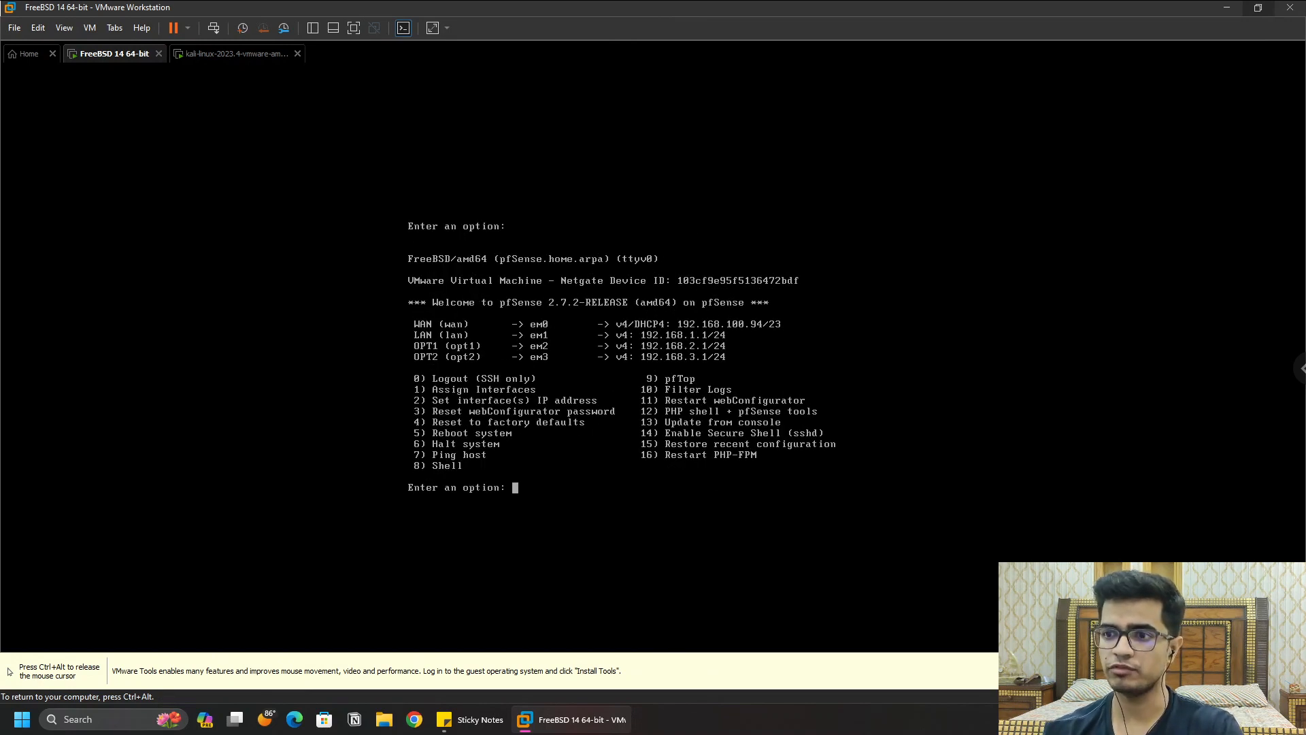
{"action": "key", "text": "Return"}
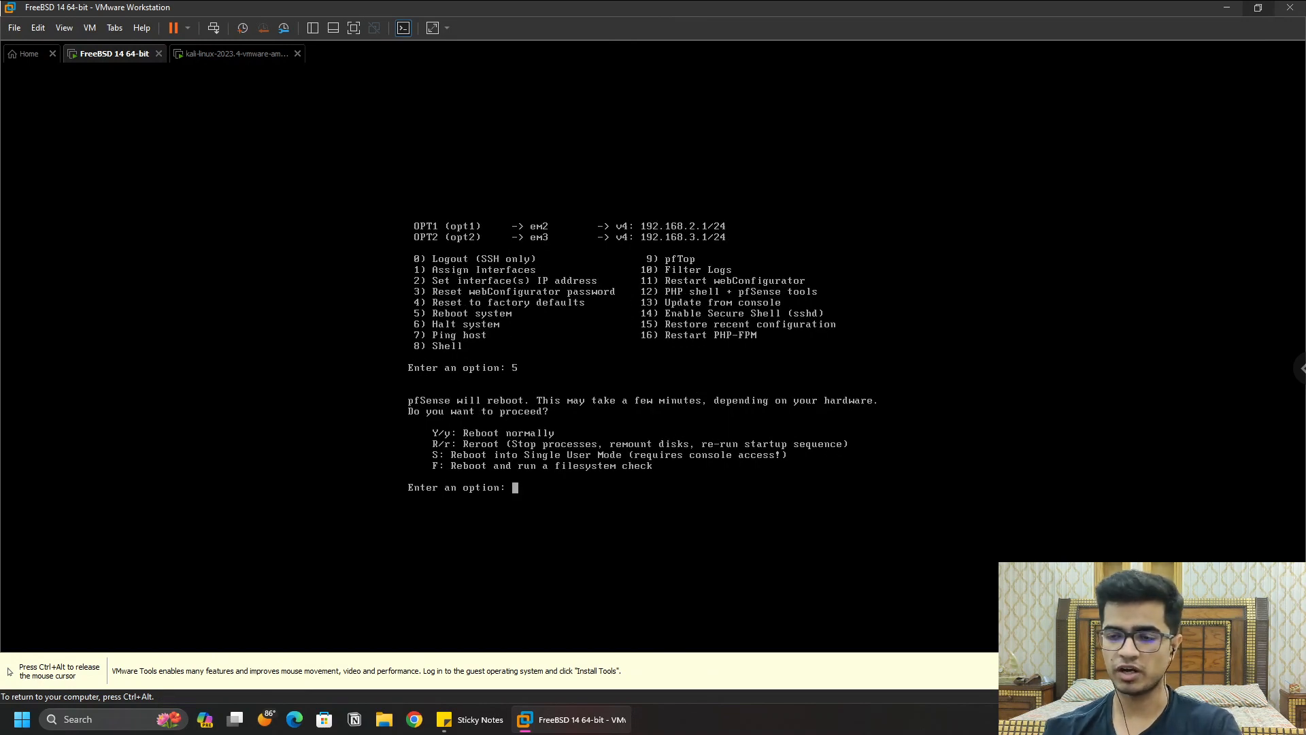
{"action": "key", "text": "Return"}
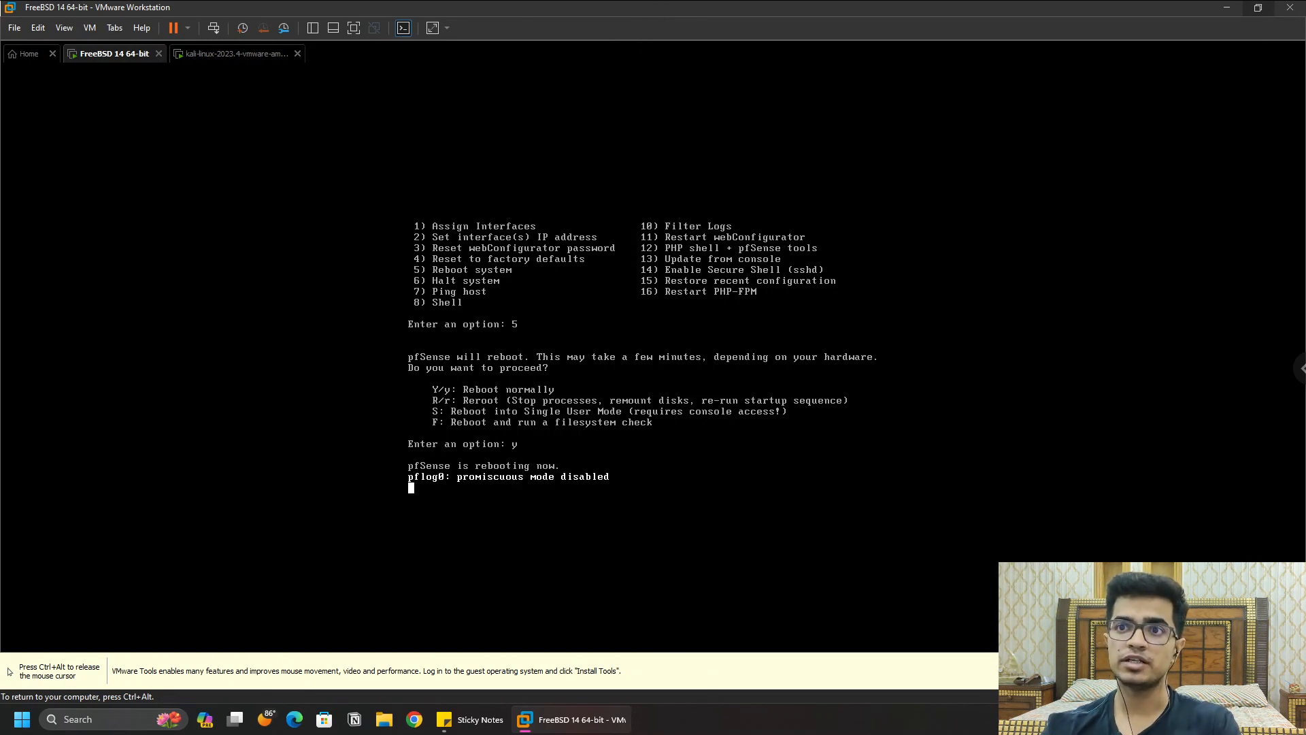
{"action": "key", "text": "ctrl+alt"}
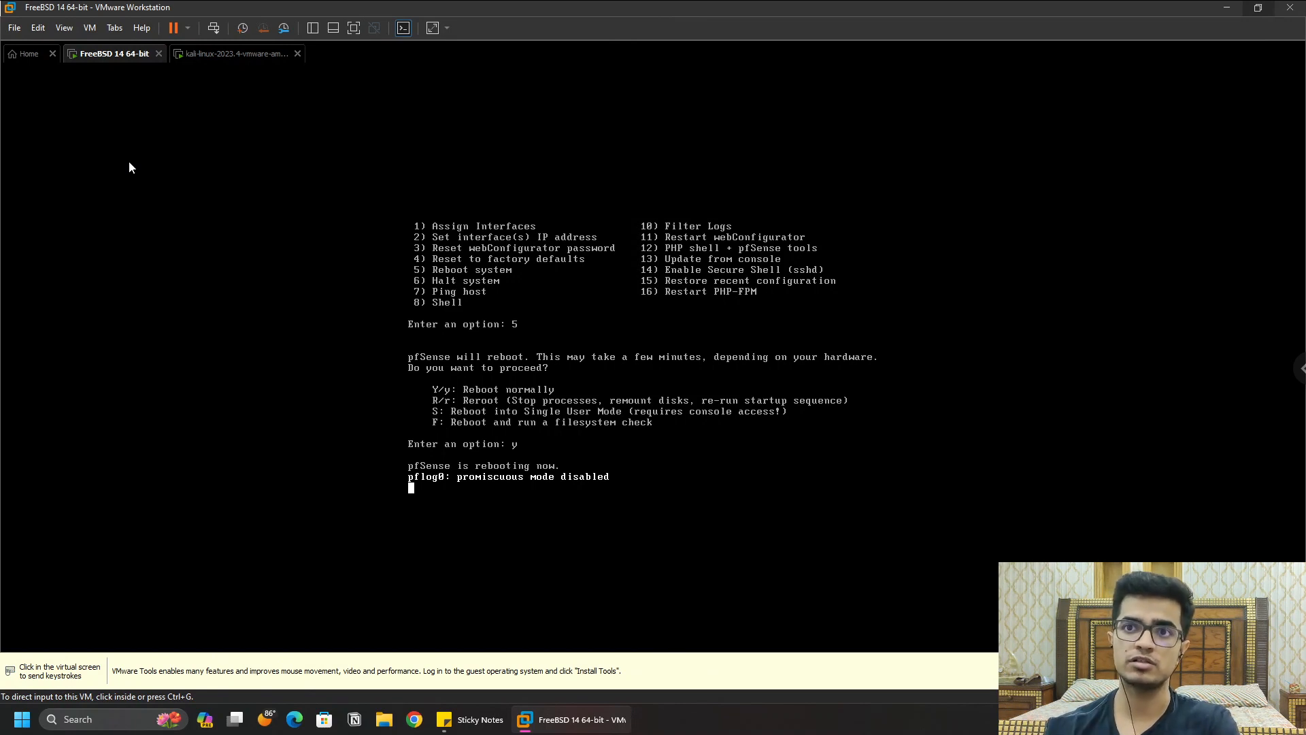
Step: From Home, open Desktop\window\Windows 11 x64.vmx as the window_1 virtual machine
{"action": "left_click", "coordinate": [30, 55]}
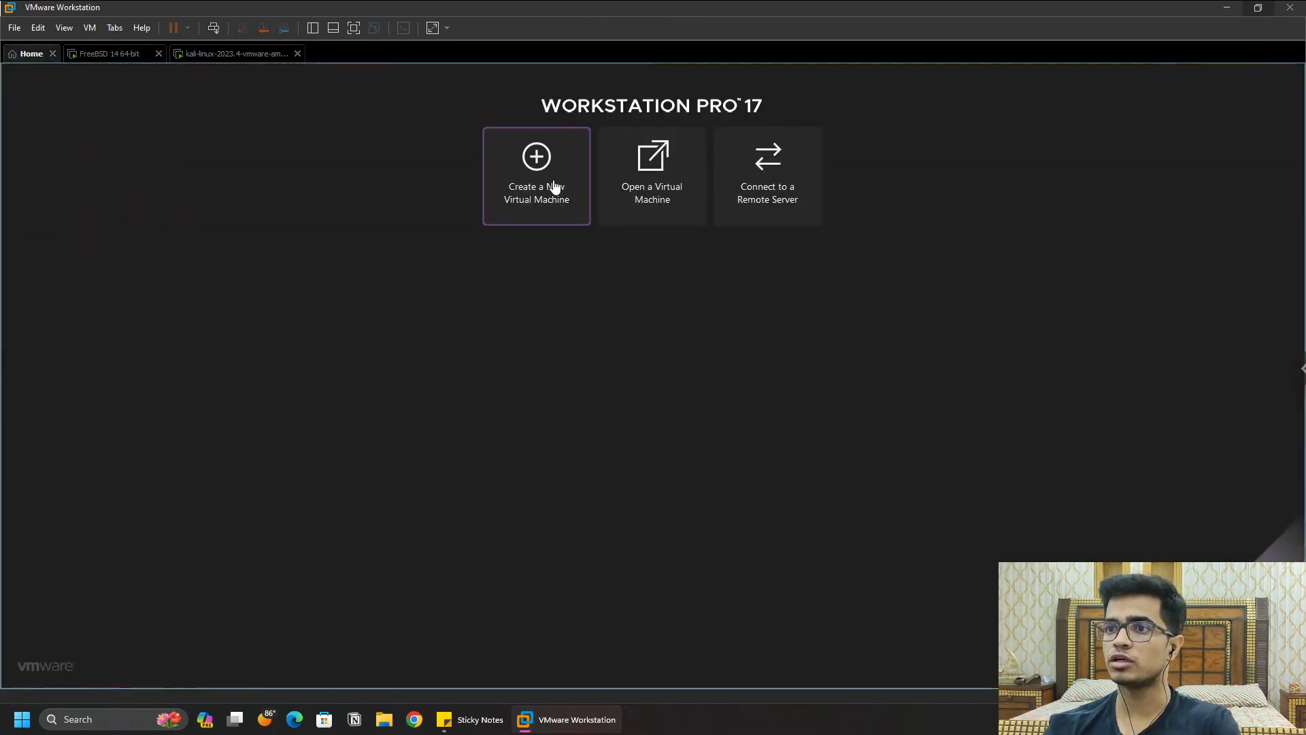
{"action": "left_click", "coordinate": [638, 193]}
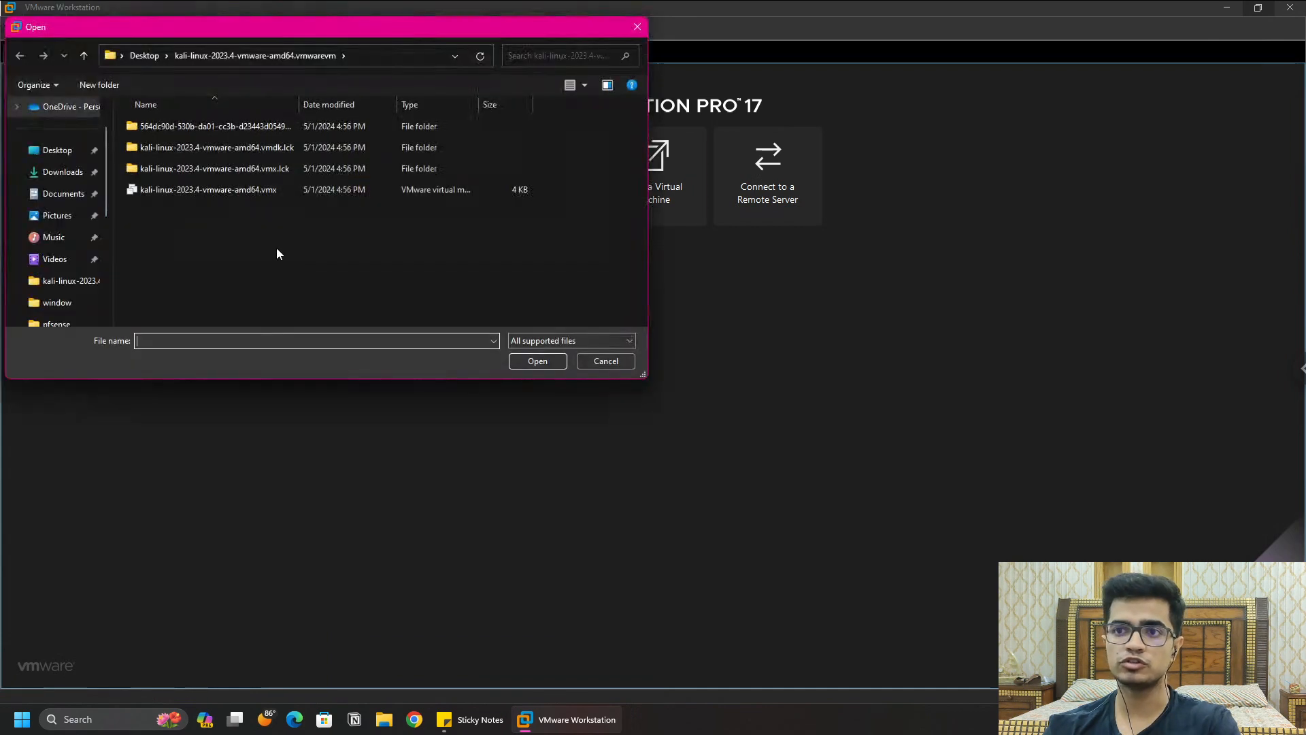
{"action": "left_click", "coordinate": [62, 151]}
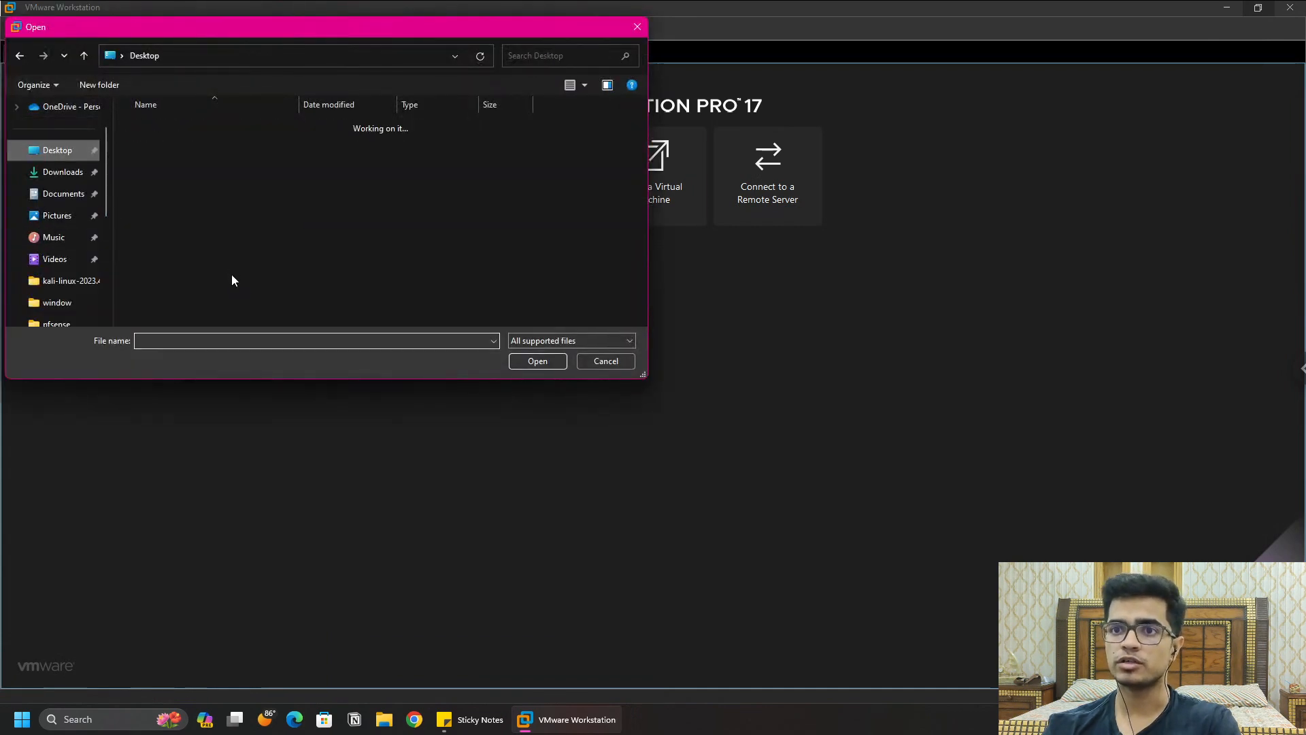
{"action": "scroll", "coordinate": [219, 271], "scroll_direction": "down", "scroll_amount": 2}
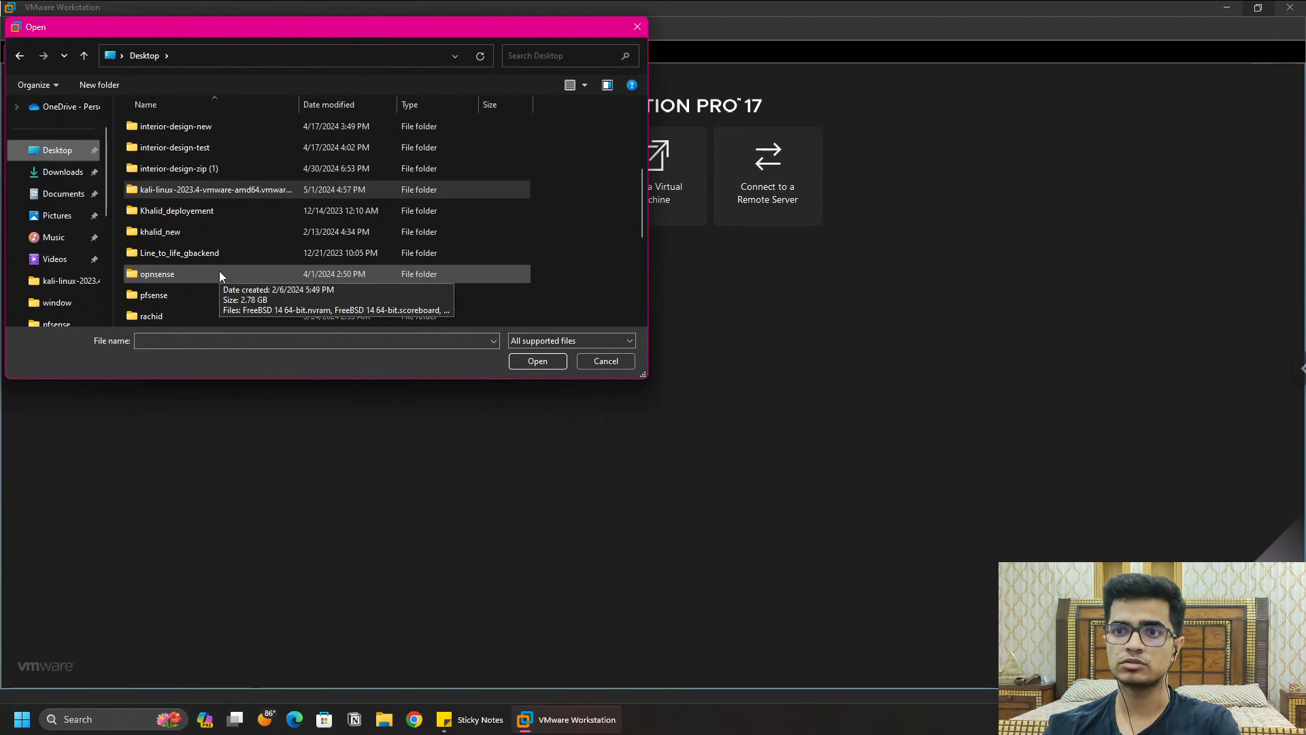
{"action": "scroll", "coordinate": [183, 269], "scroll_direction": "down", "scroll_amount": 3}
{"action": "scroll", "coordinate": [183, 269], "scroll_direction": "down", "scroll_amount": 1}
{"action": "double_click", "coordinate": [186, 253]}
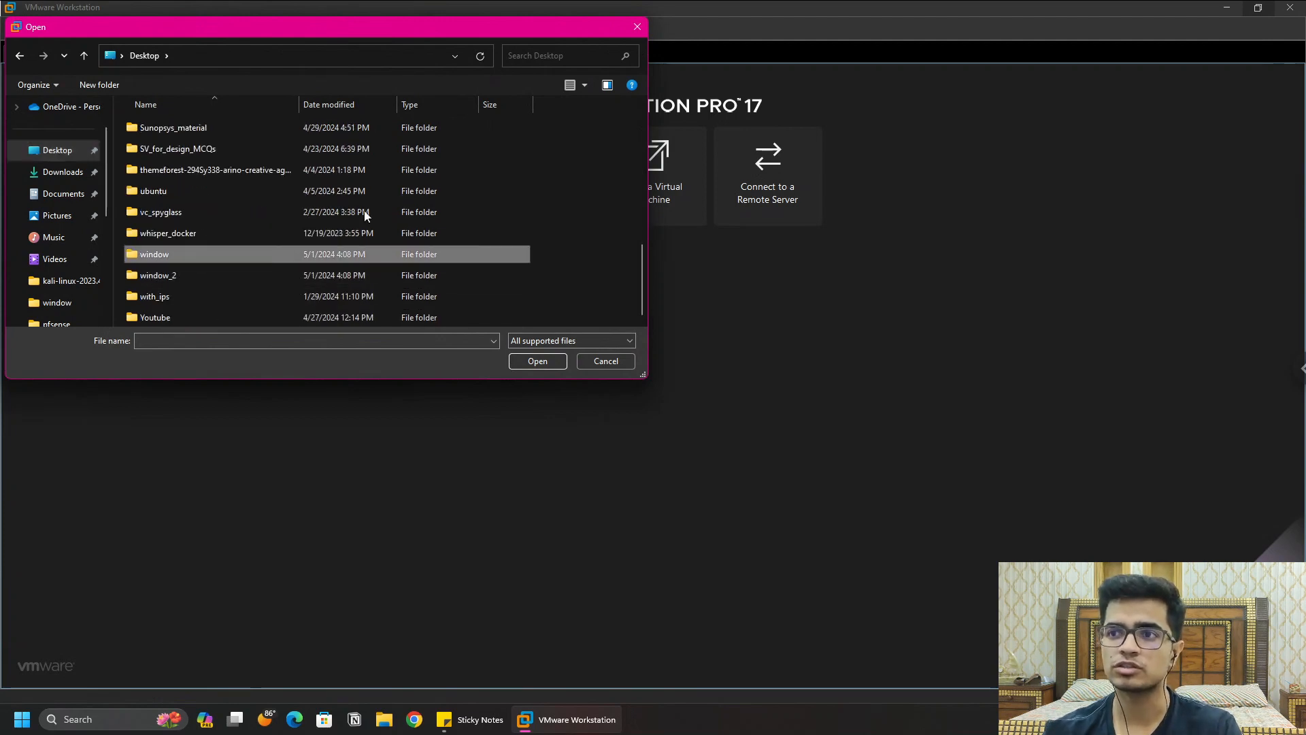
{"action": "double_click", "coordinate": [193, 131]}
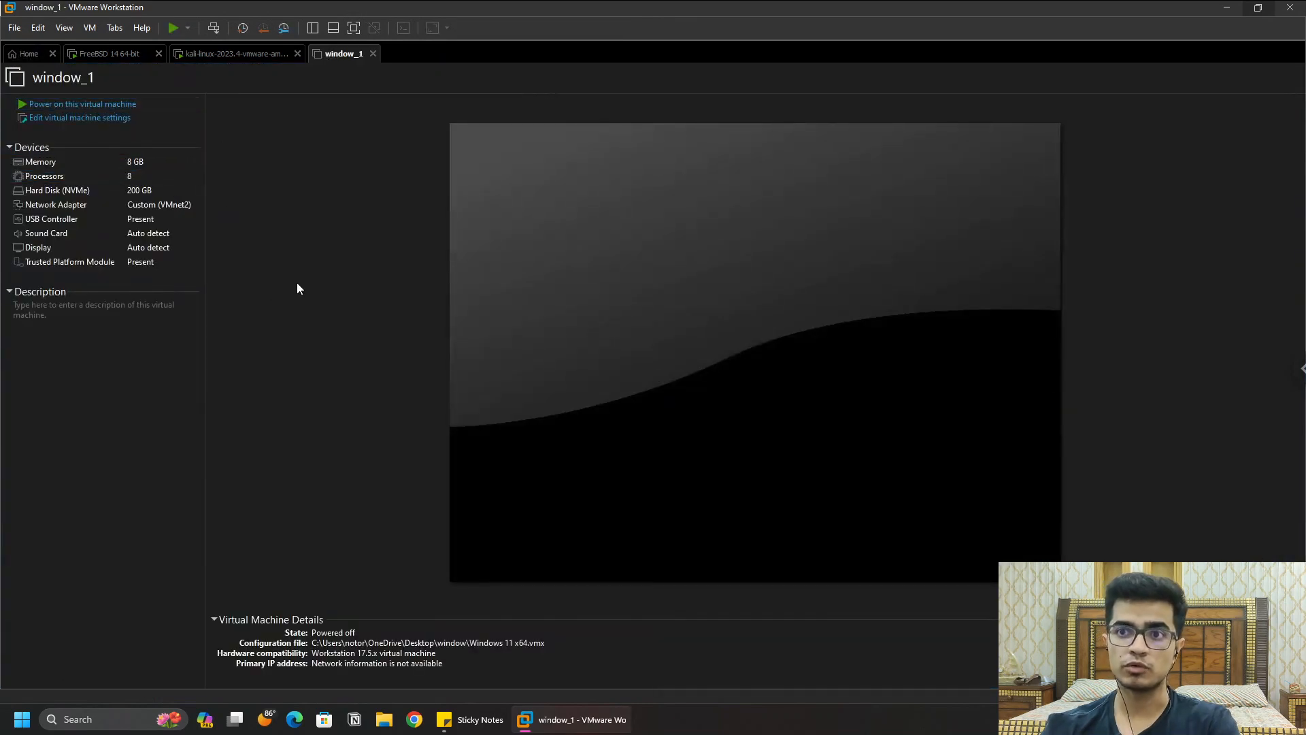
Step: Keep window_1's network adapter on Custom VMnet2 (Host-only), save settings, and power it on
{"action": "left_click", "coordinate": [56, 206]}
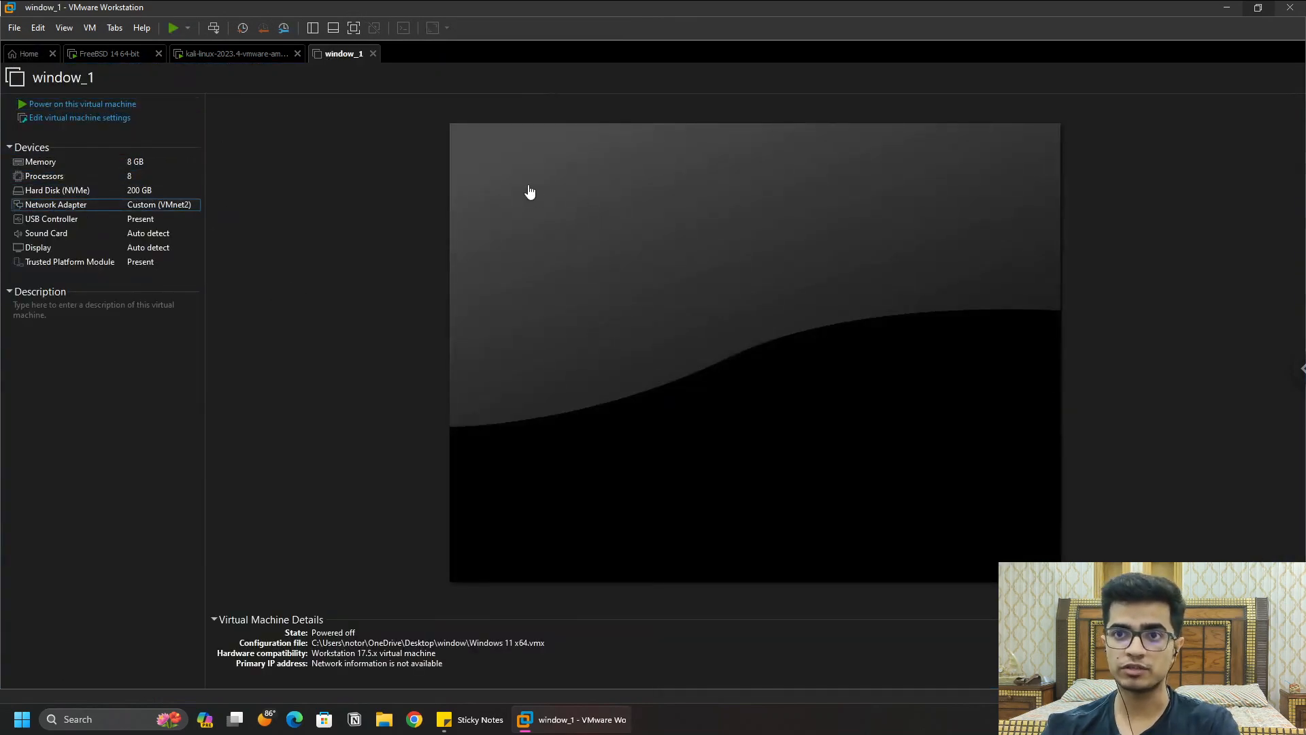
{"action": "key", "text": "Return"}
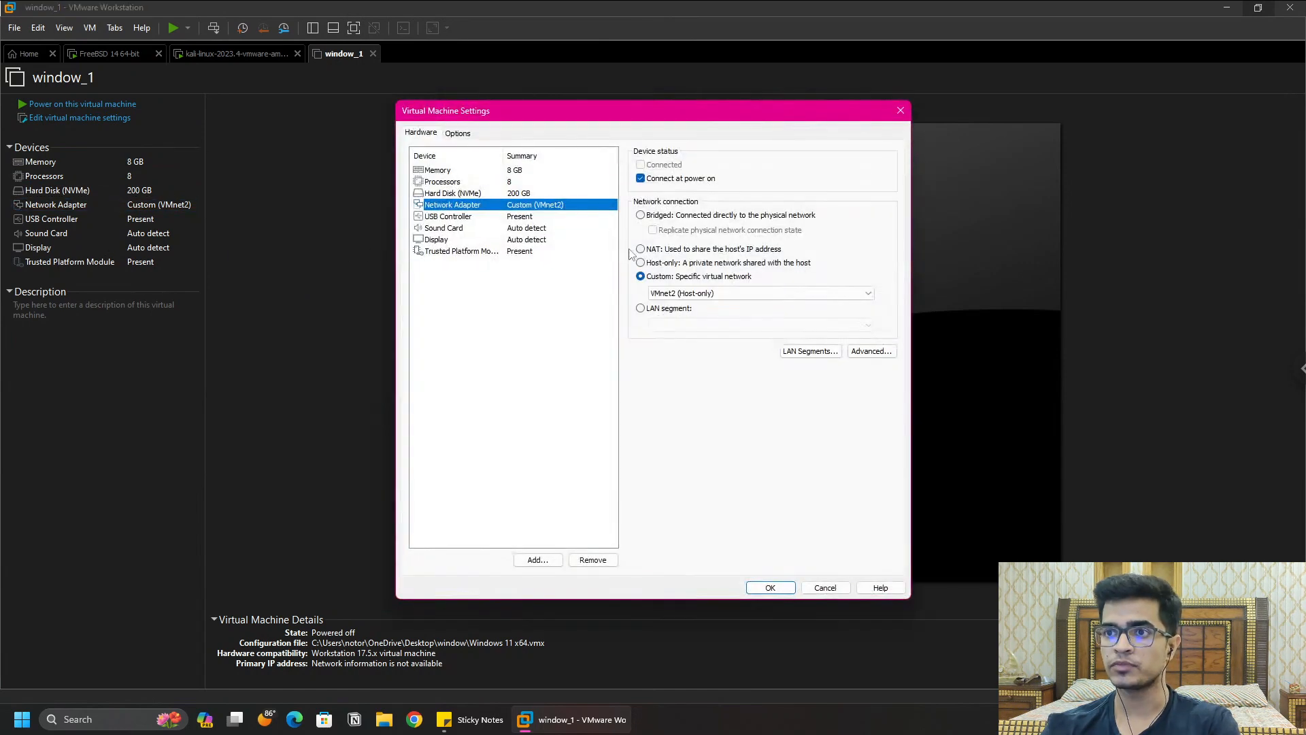
{"action": "left_click", "coordinate": [733, 293]}
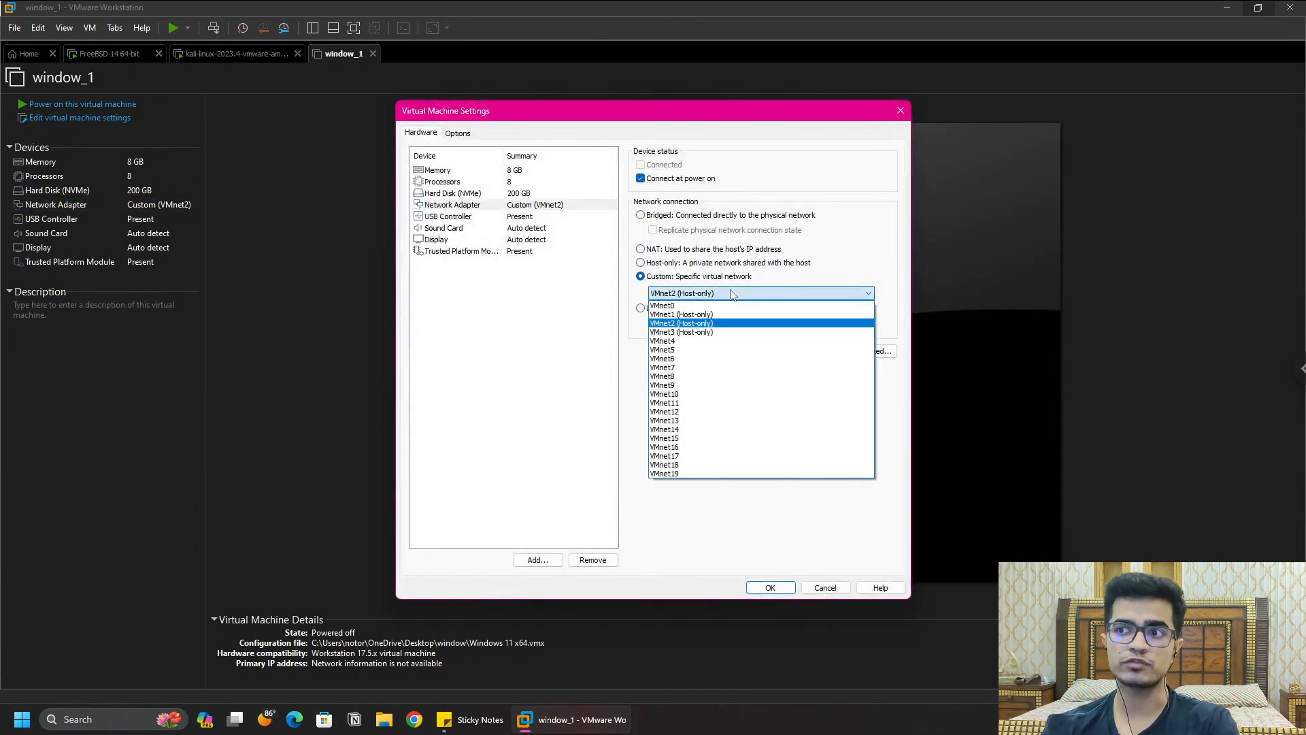
{"action": "left_click", "coordinate": [732, 293]}
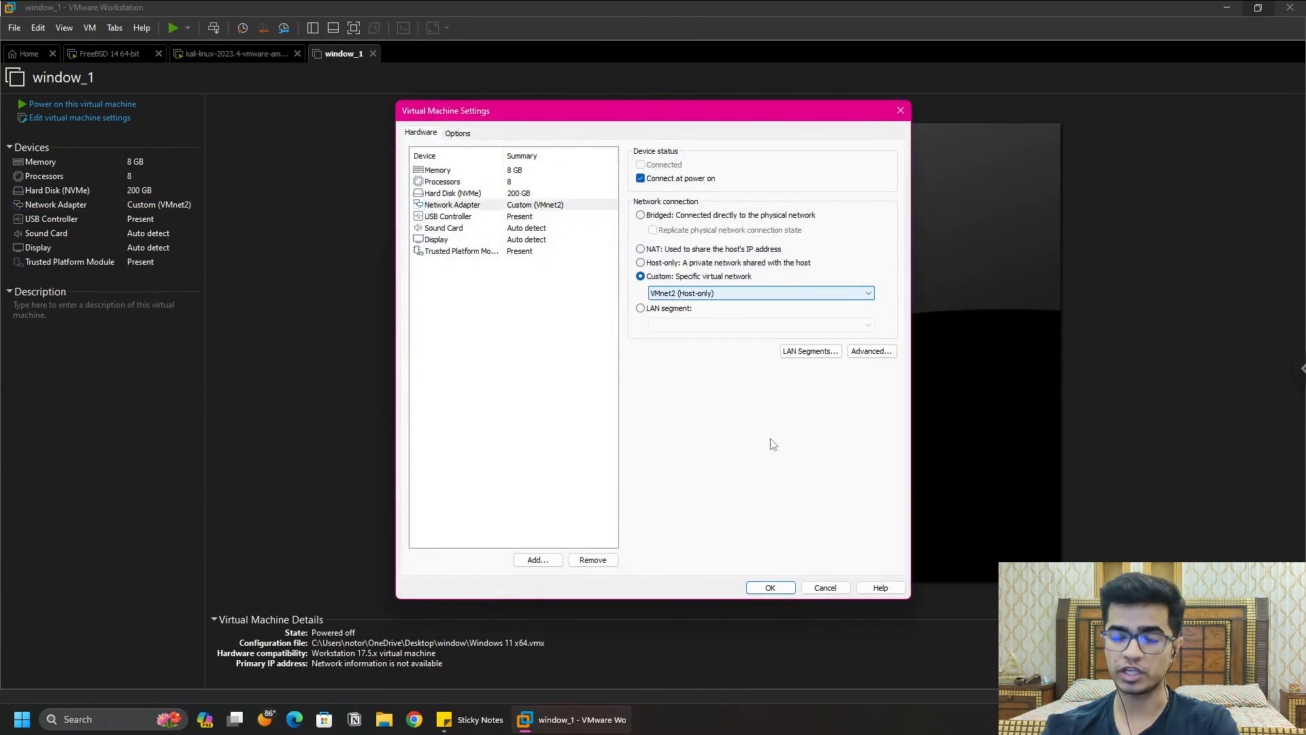
{"action": "left_click", "coordinate": [772, 587]}
{"action": "left_click", "coordinate": [105, 103]}
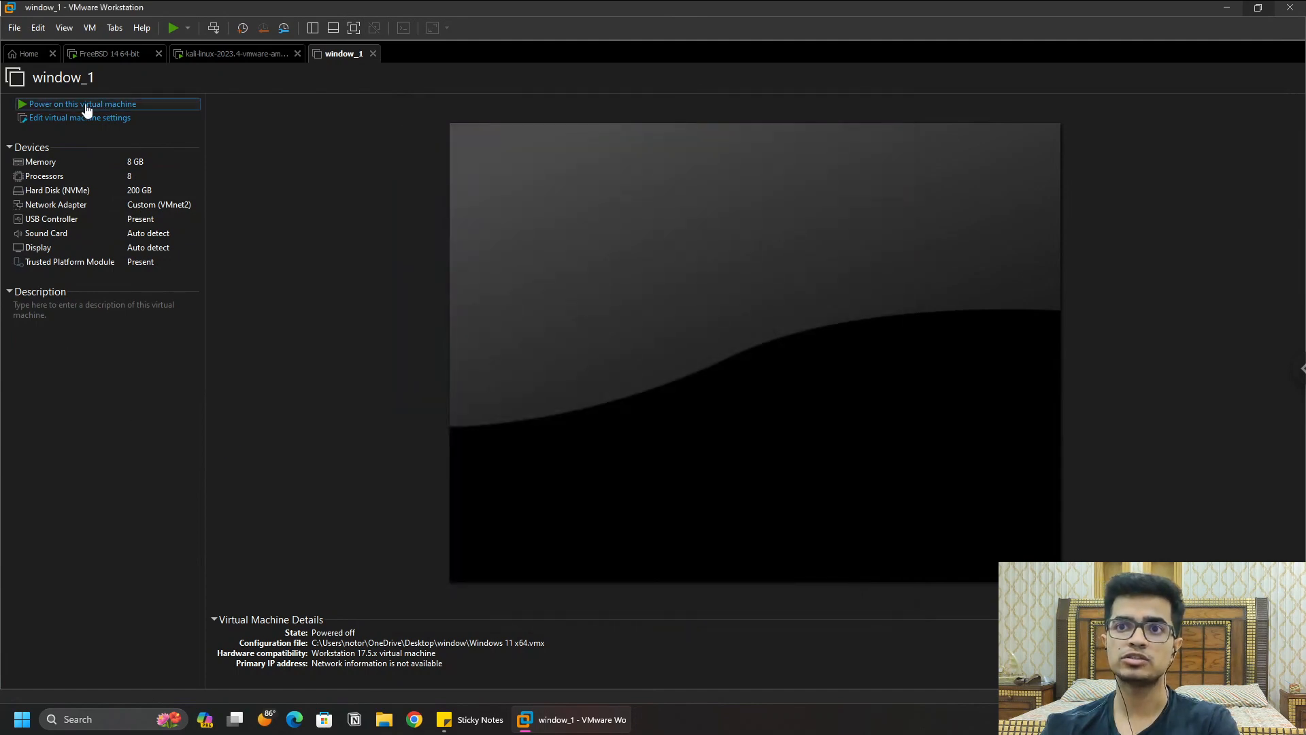
Step: From Home, open Desktop\window_2\Windows 11 x64.vmx as the window_2 virtual machine
{"action": "left_click", "coordinate": [24, 55]}
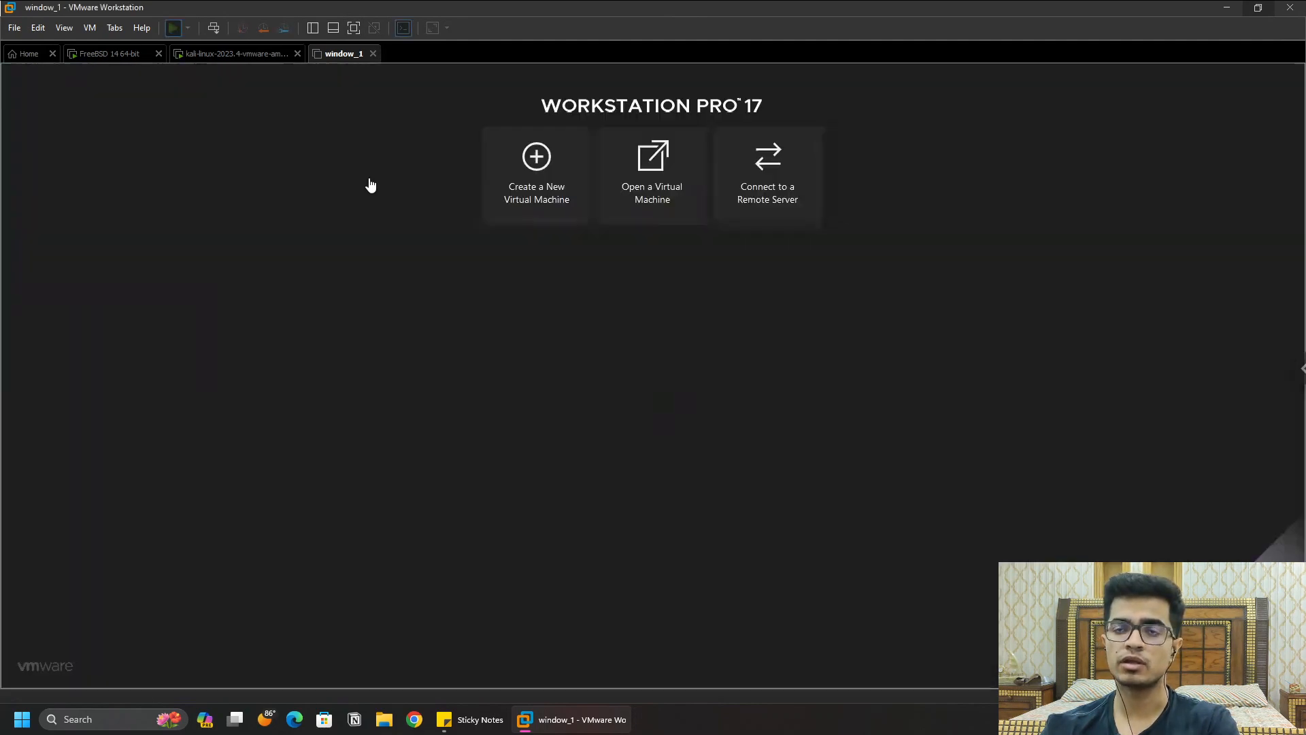
{"action": "left_click", "coordinate": [671, 174]}
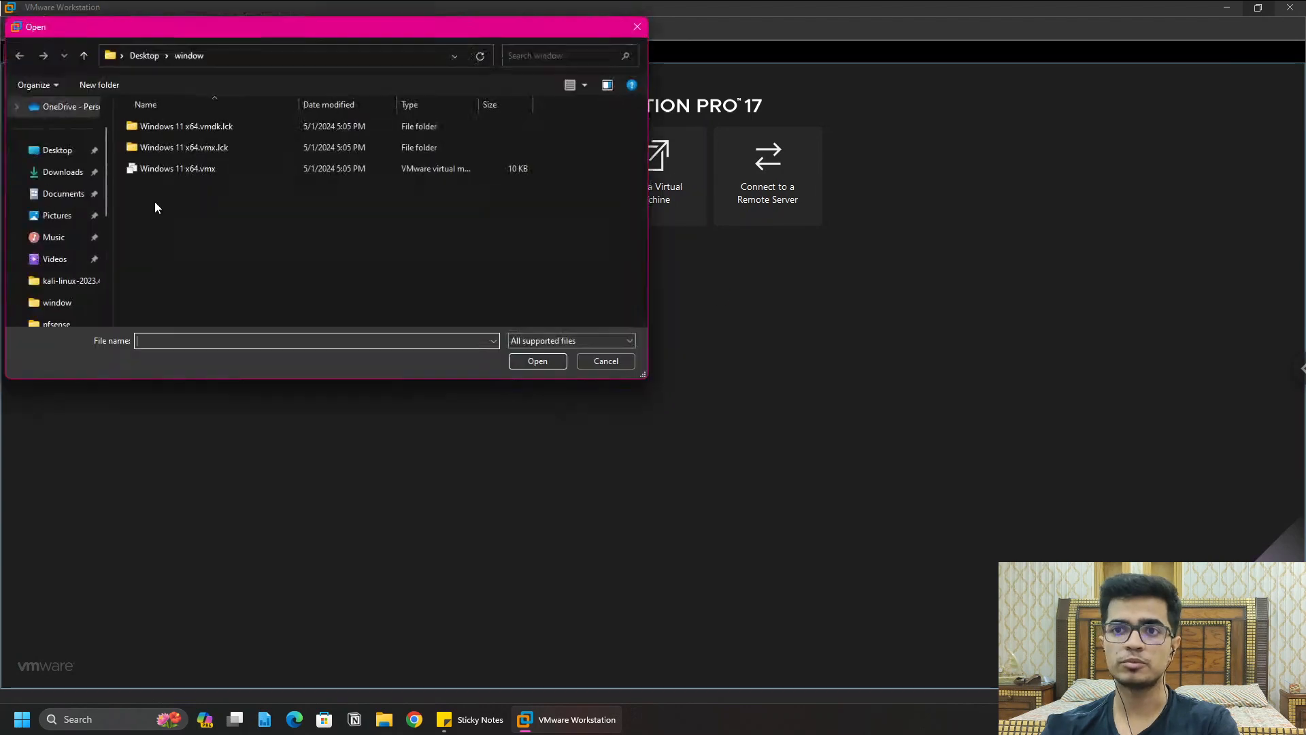
{"action": "left_click", "coordinate": [144, 55]}
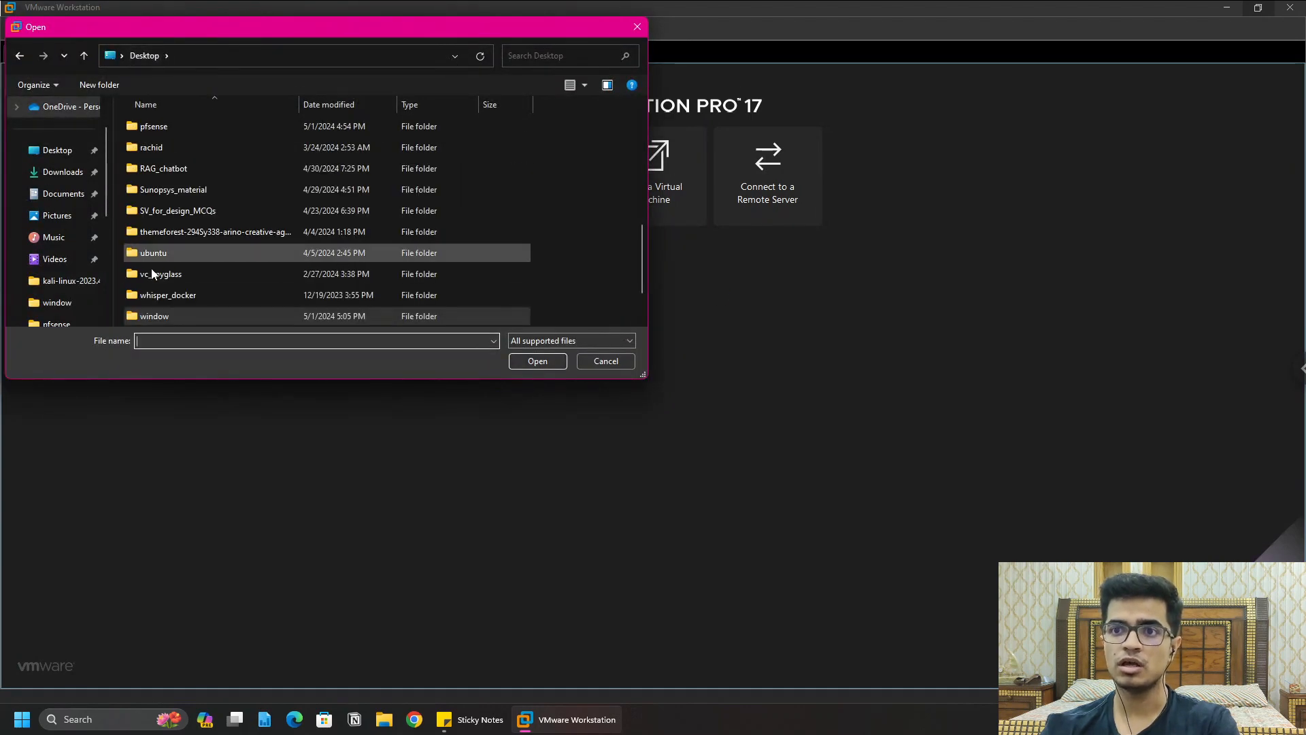
{"action": "scroll", "coordinate": [190, 268], "scroll_direction": "down", "scroll_amount": 2}
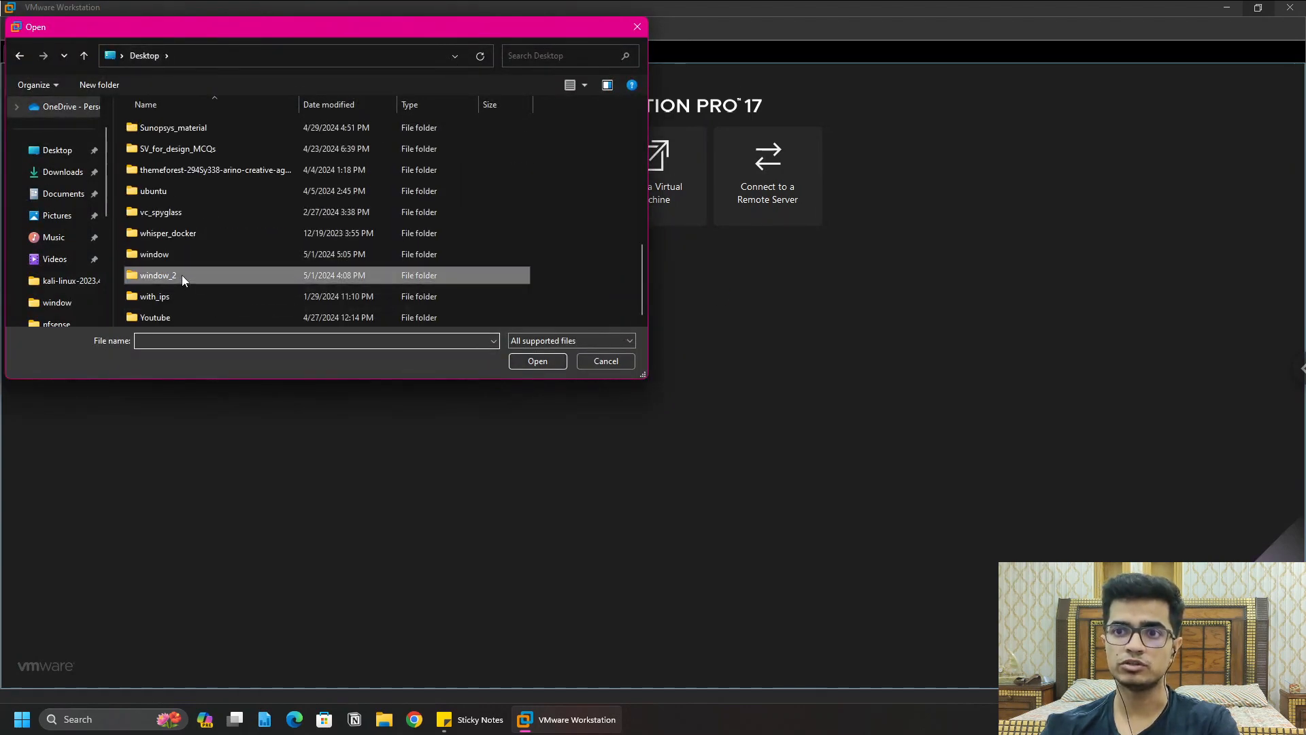
{"action": "double_click", "coordinate": [181, 275]}
{"action": "double_click", "coordinate": [202, 124]}
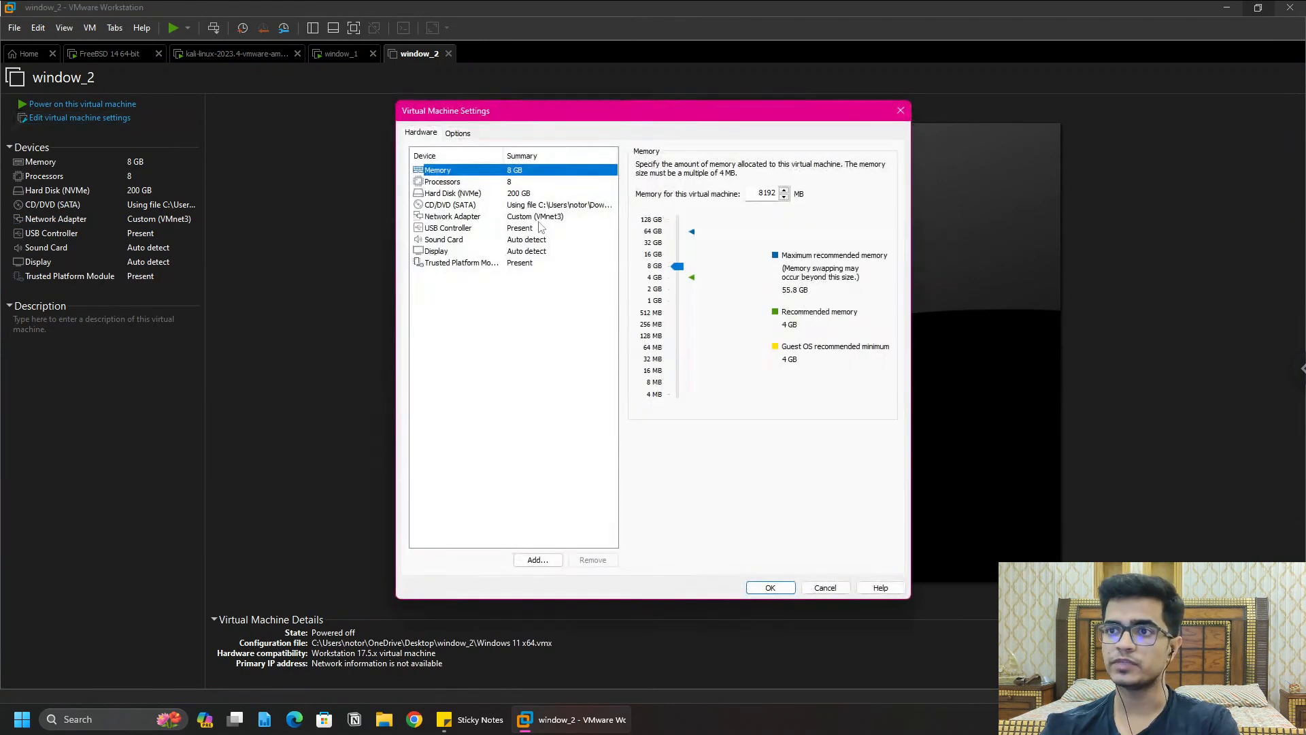
{"action": "left_click", "coordinate": [552, 218]}
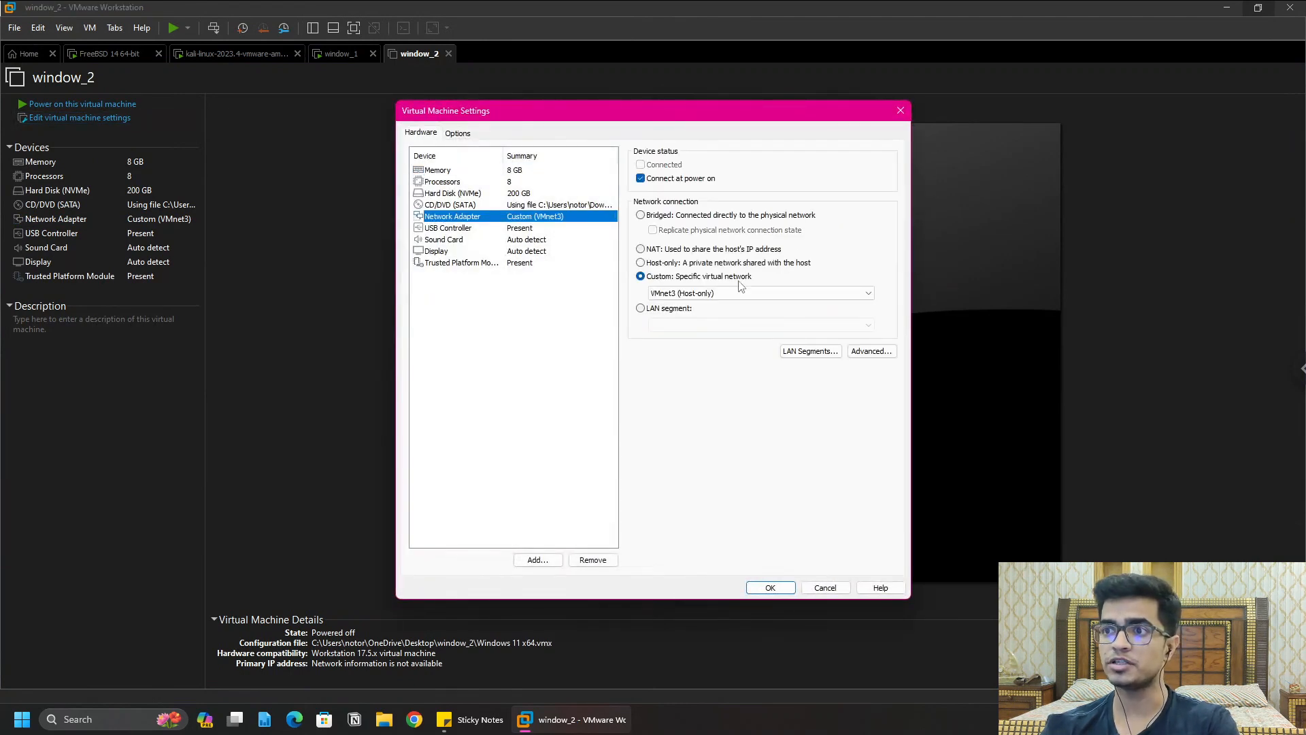
{"action": "left_click", "coordinate": [722, 294]}
{"action": "left_click", "coordinate": [722, 294]}
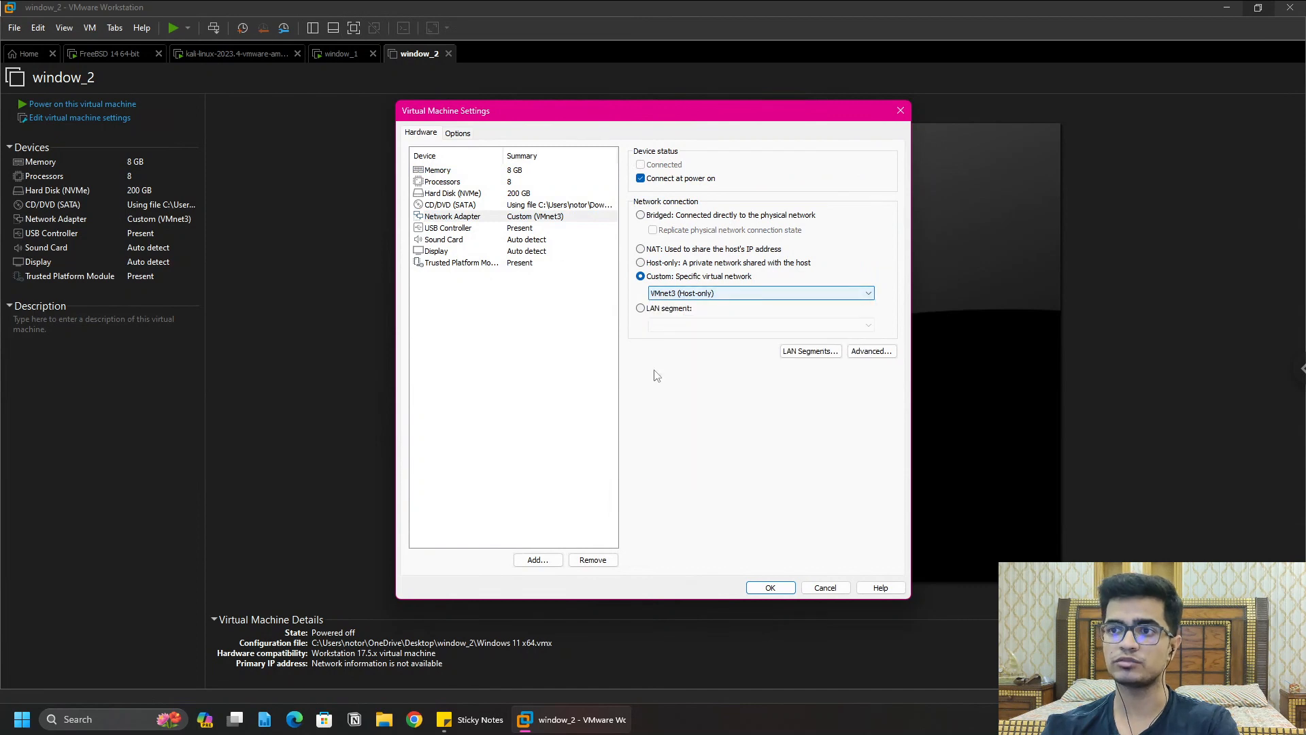
{"action": "left_click", "coordinate": [719, 299]}
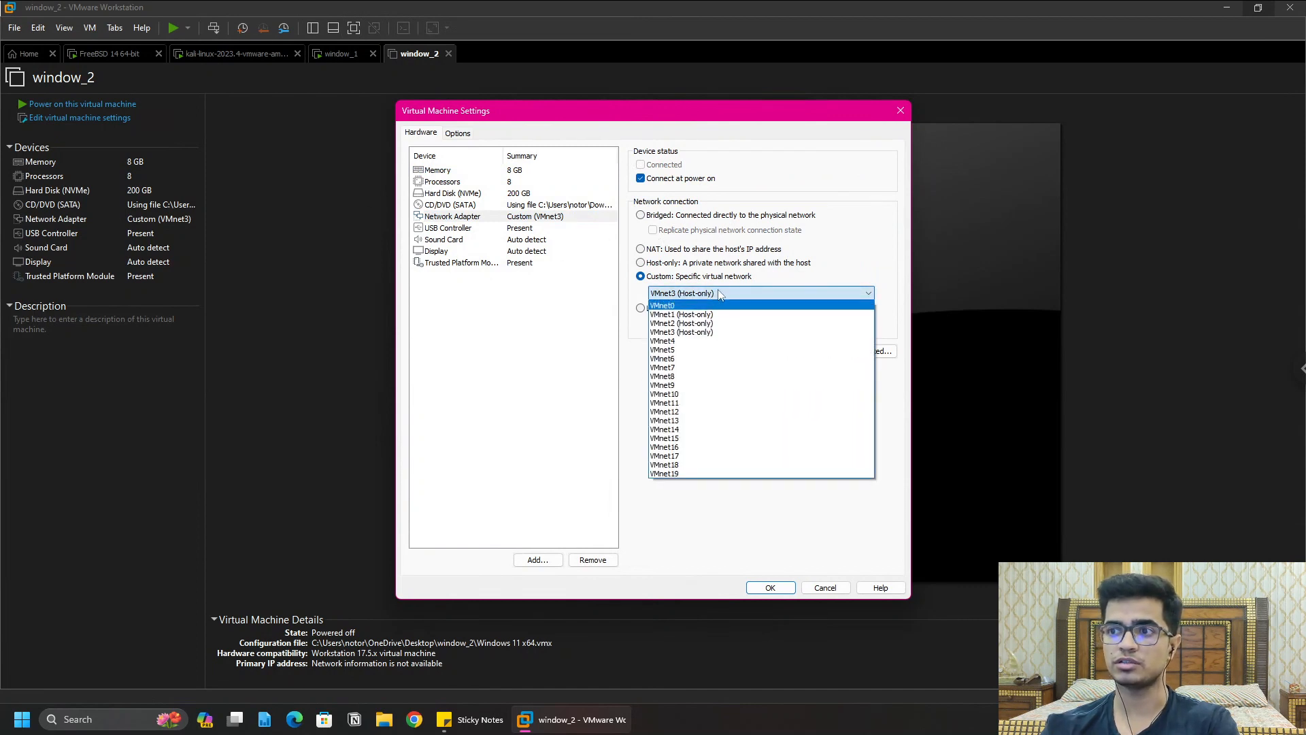
{"action": "left_click", "coordinate": [687, 332]}
{"action": "left_click", "coordinate": [770, 587]}
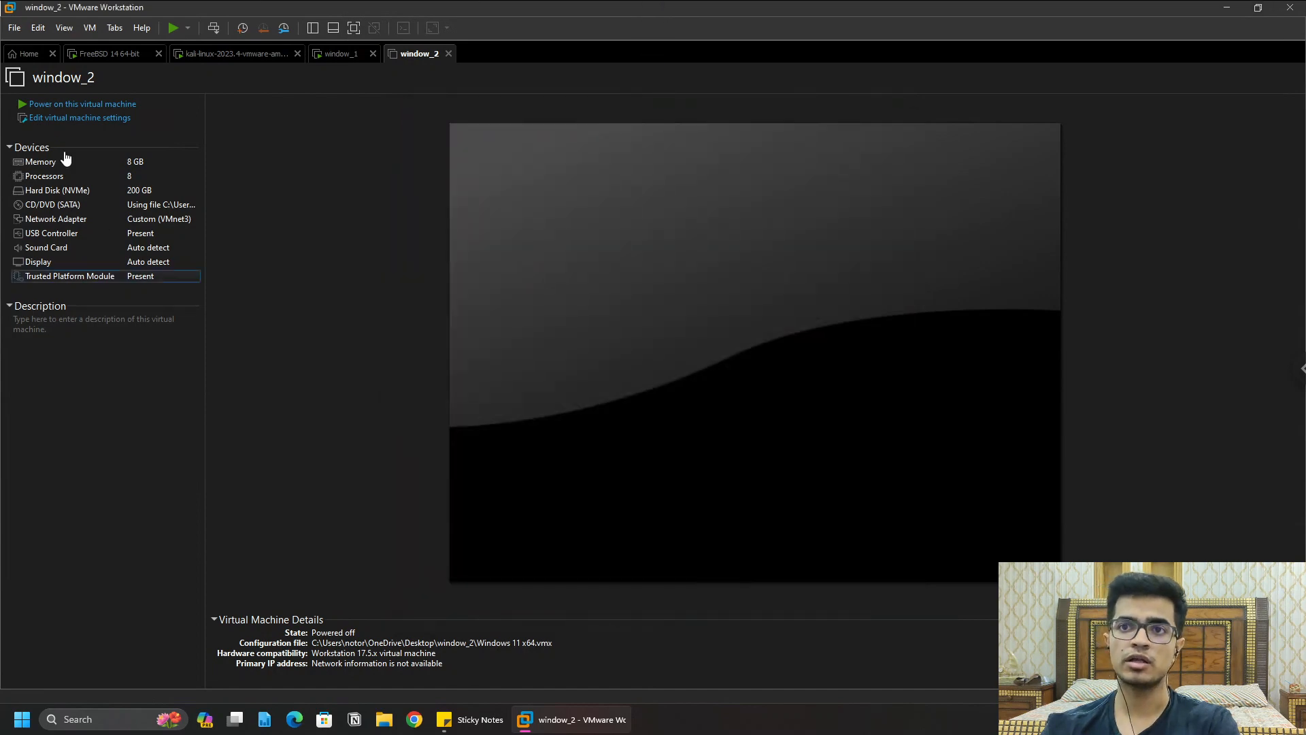
Step: Power on window_2, then go to the pfSense console and give it input
{"action": "left_click", "coordinate": [79, 104]}
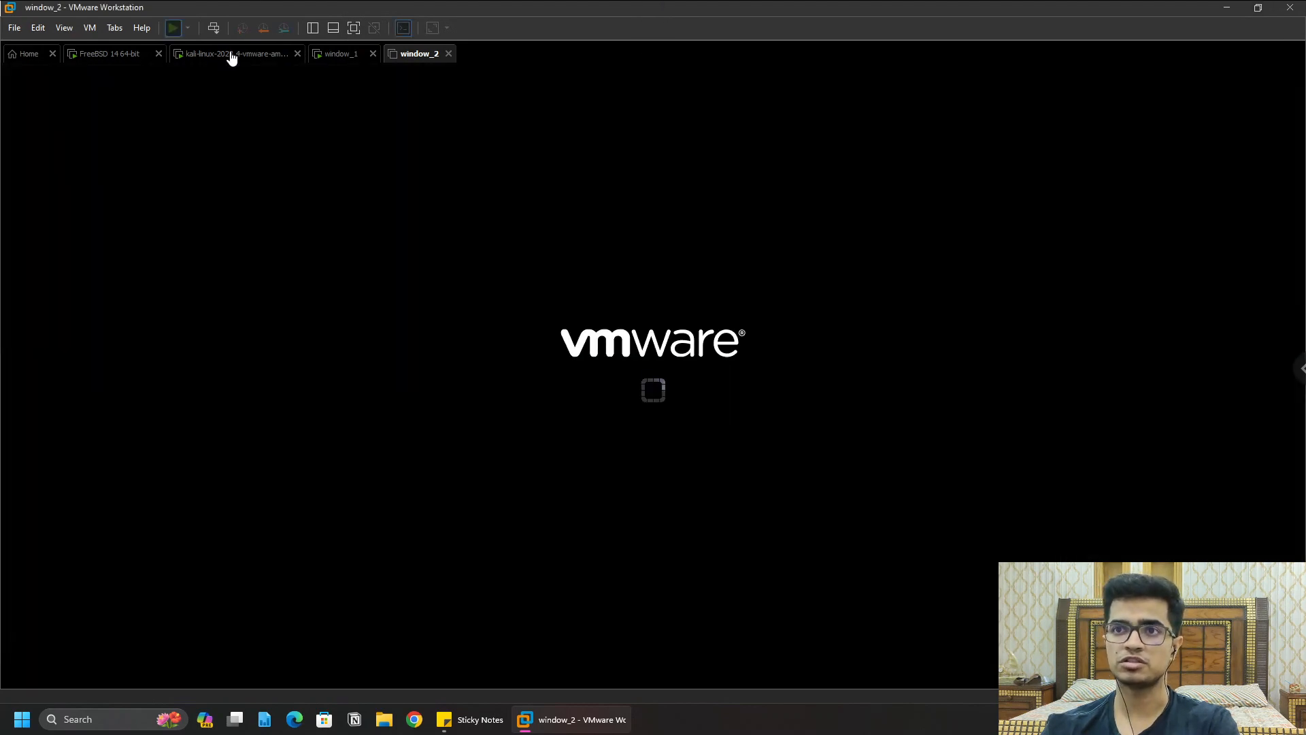
{"action": "left_click", "coordinate": [255, 56]}
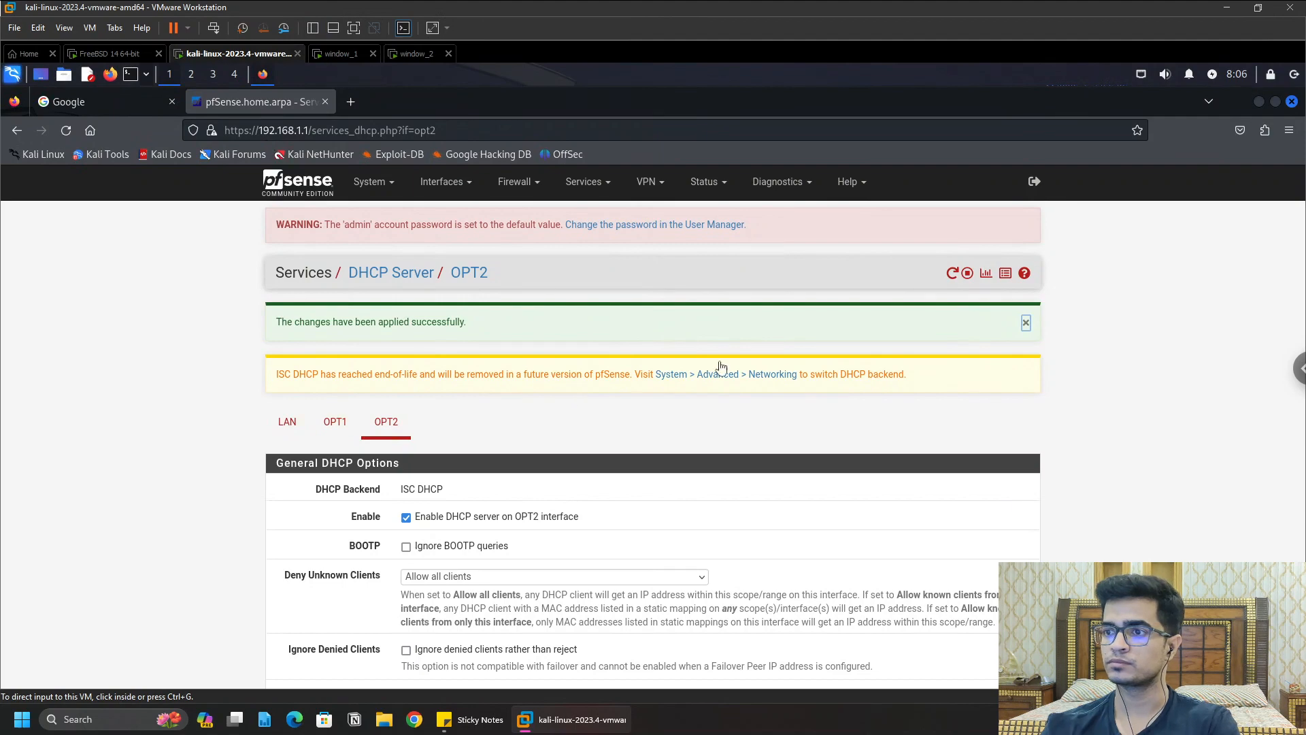
{"action": "left_click", "coordinate": [116, 54]}
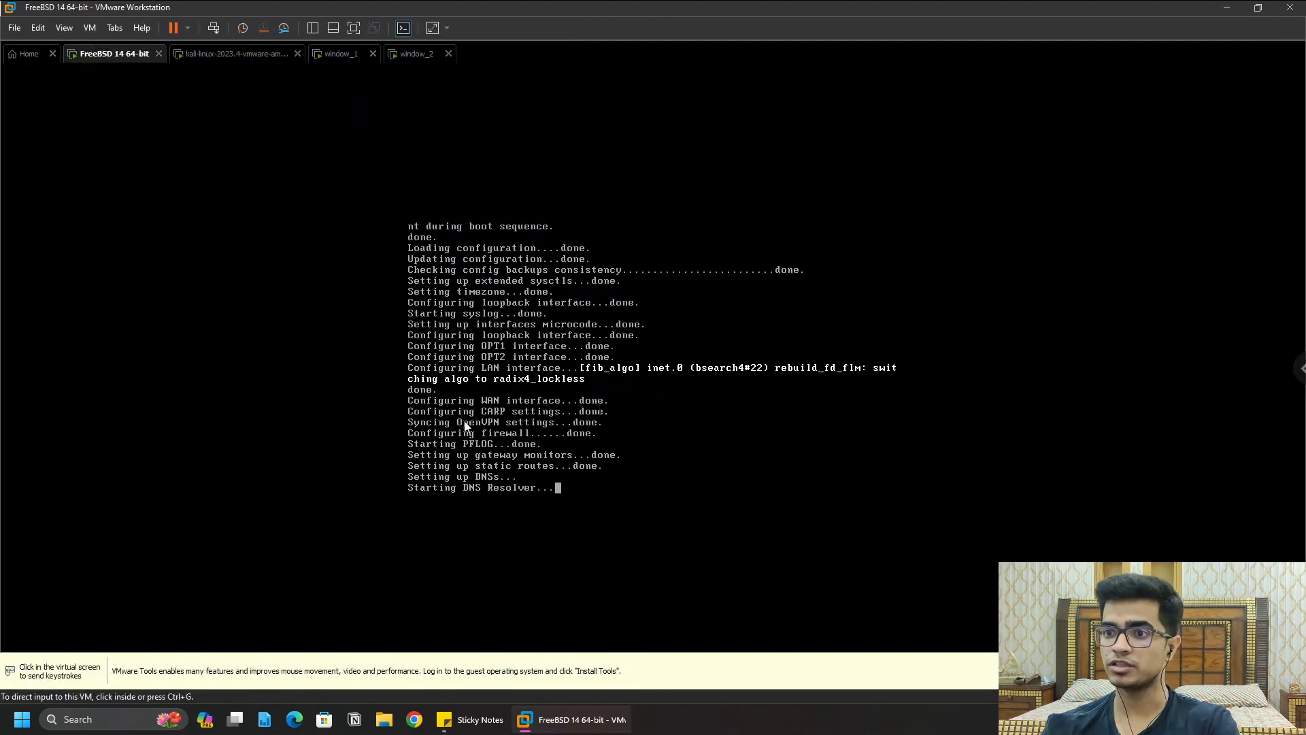
{"action": "left_click", "coordinate": [747, 469]}
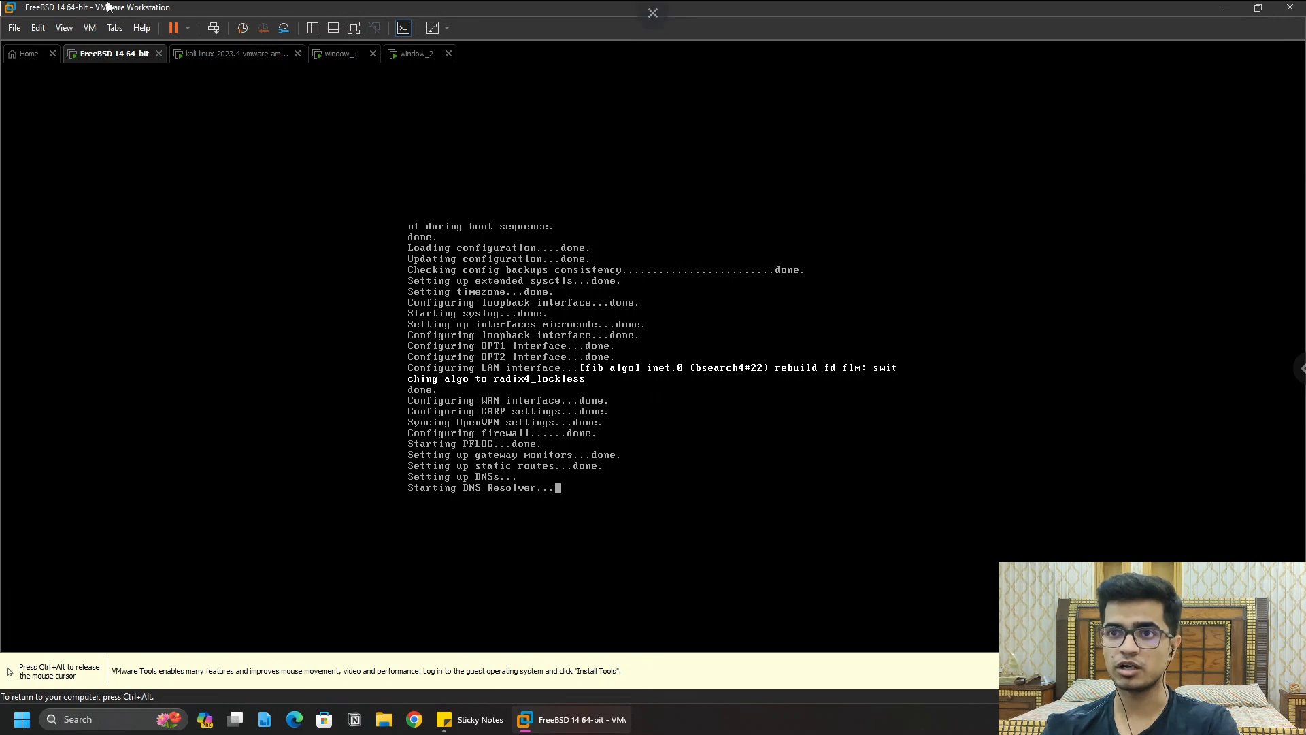
Step: Check window_1 and window_2 boot progress and the Kali pfSense page, then return to the pfSense console
{"action": "left_click", "coordinate": [336, 54]}
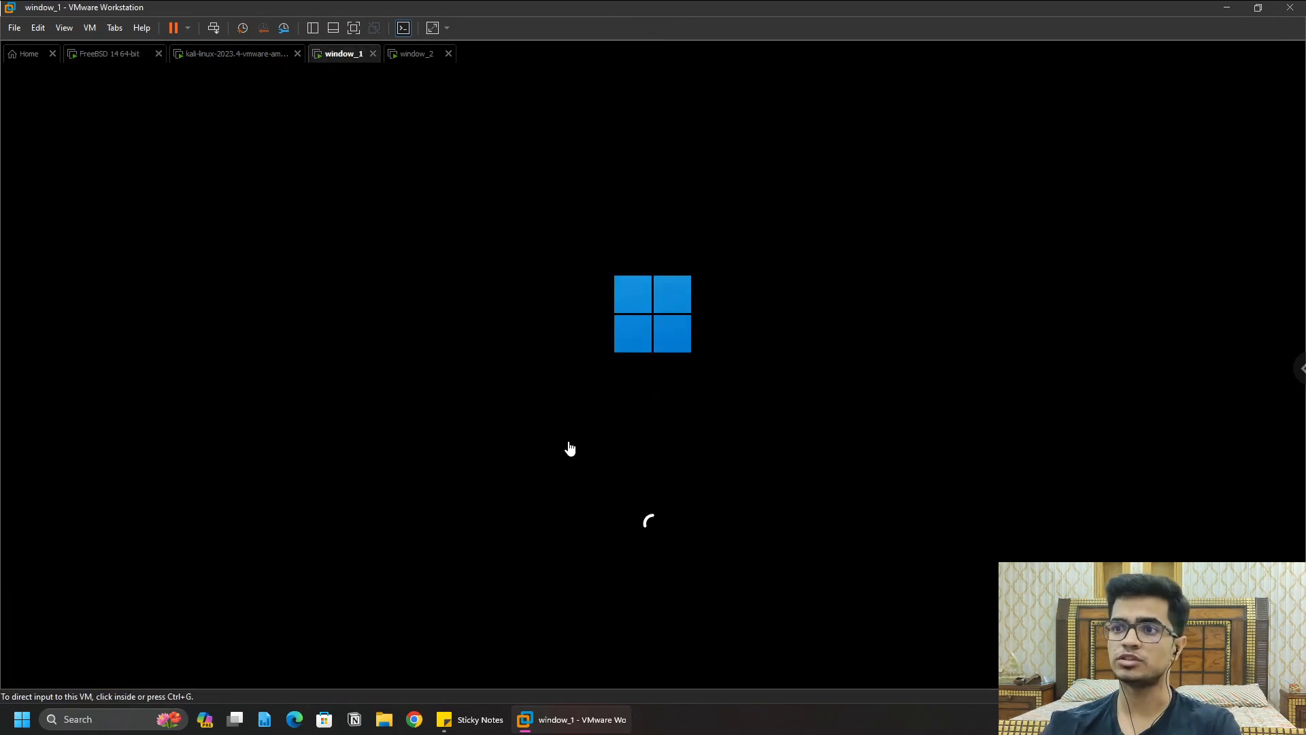
{"action": "left_click", "coordinate": [408, 54]}
{"action": "left_click", "coordinate": [341, 56]}
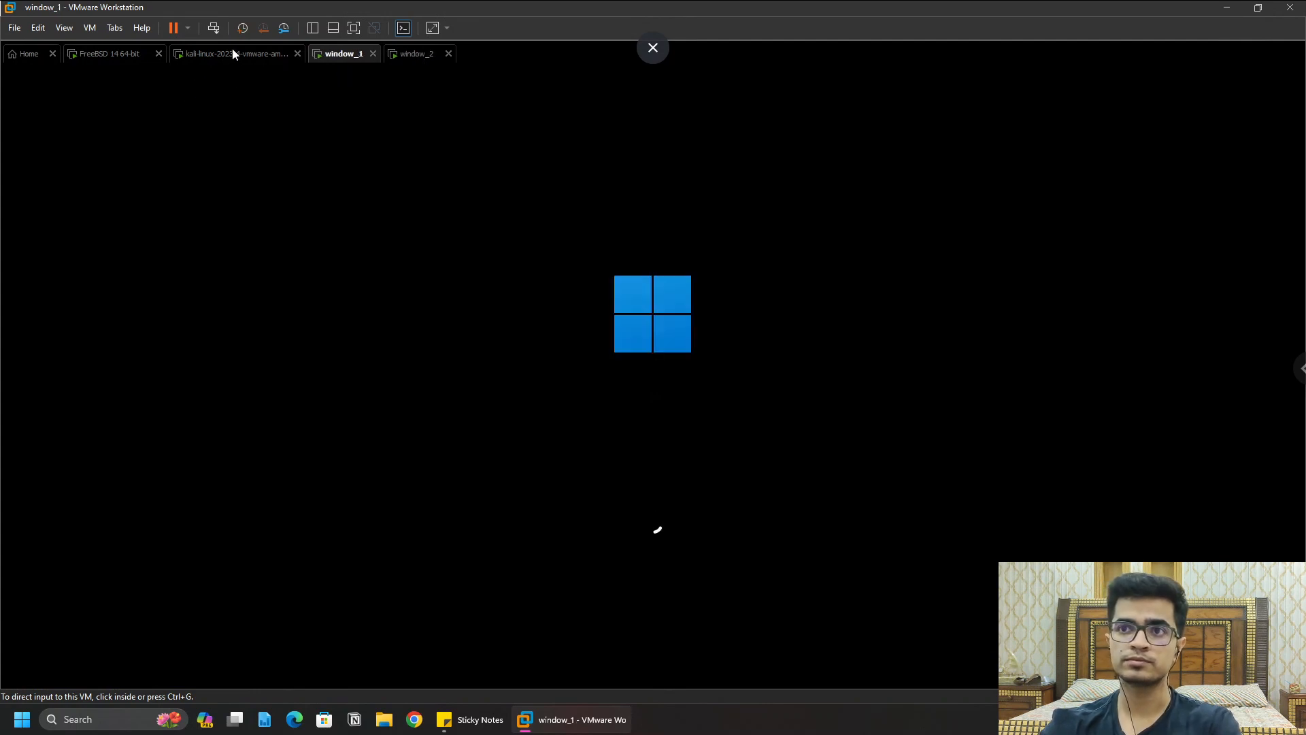
{"action": "left_click", "coordinate": [232, 54]}
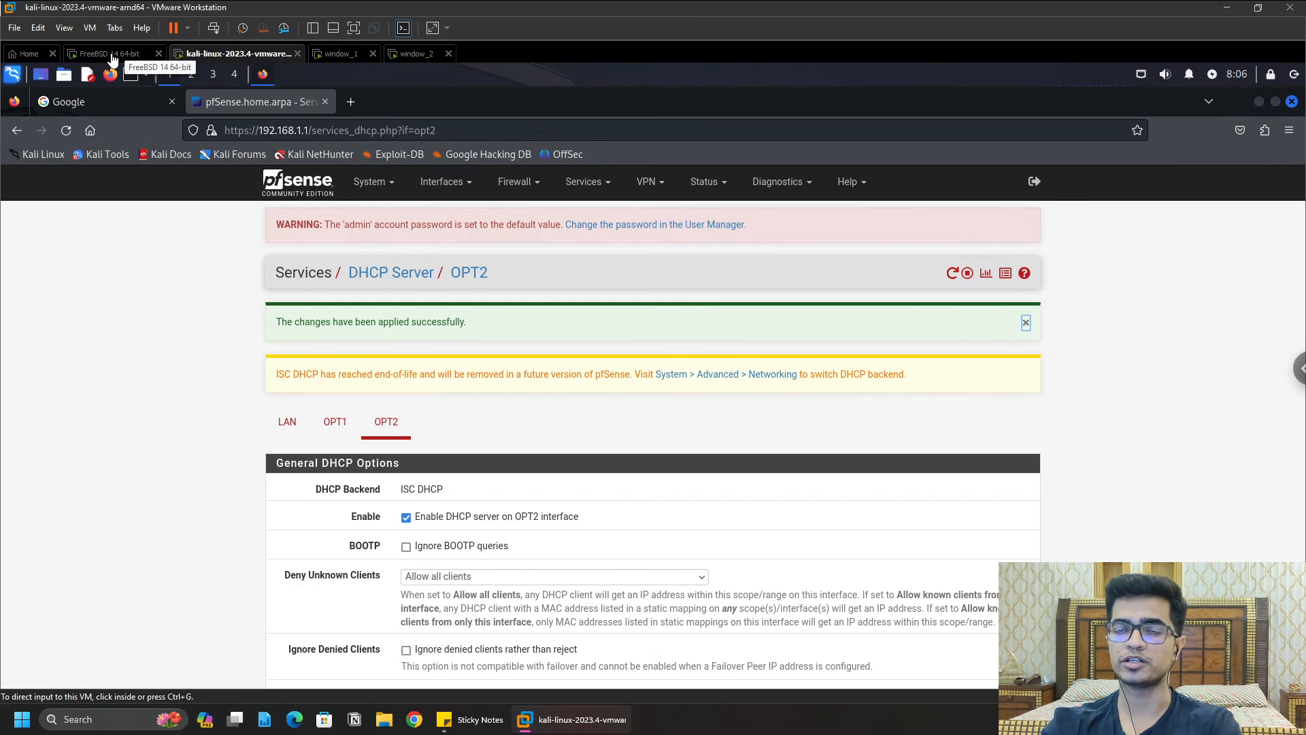
{"action": "left_click", "coordinate": [113, 59]}
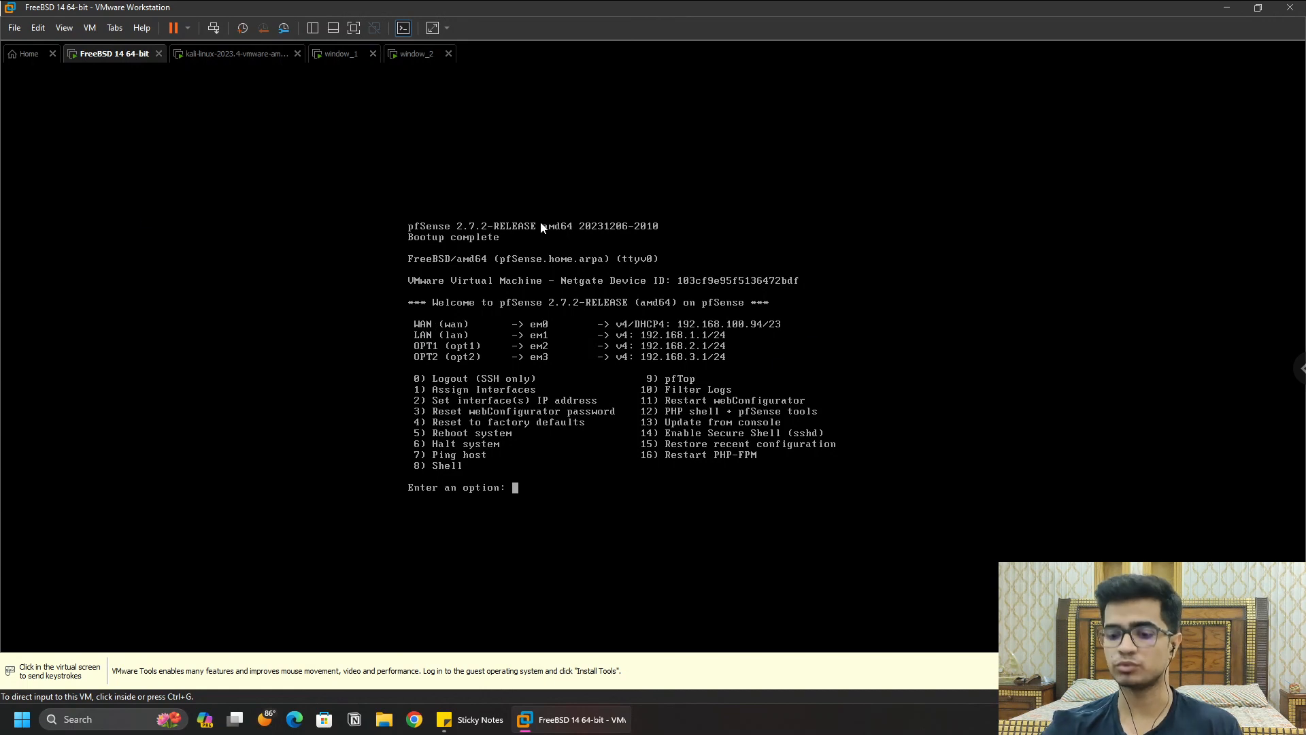
Step: Sign in to window_1 with its PIN while checking on window_2's boot
{"action": "left_click", "coordinate": [338, 53]}
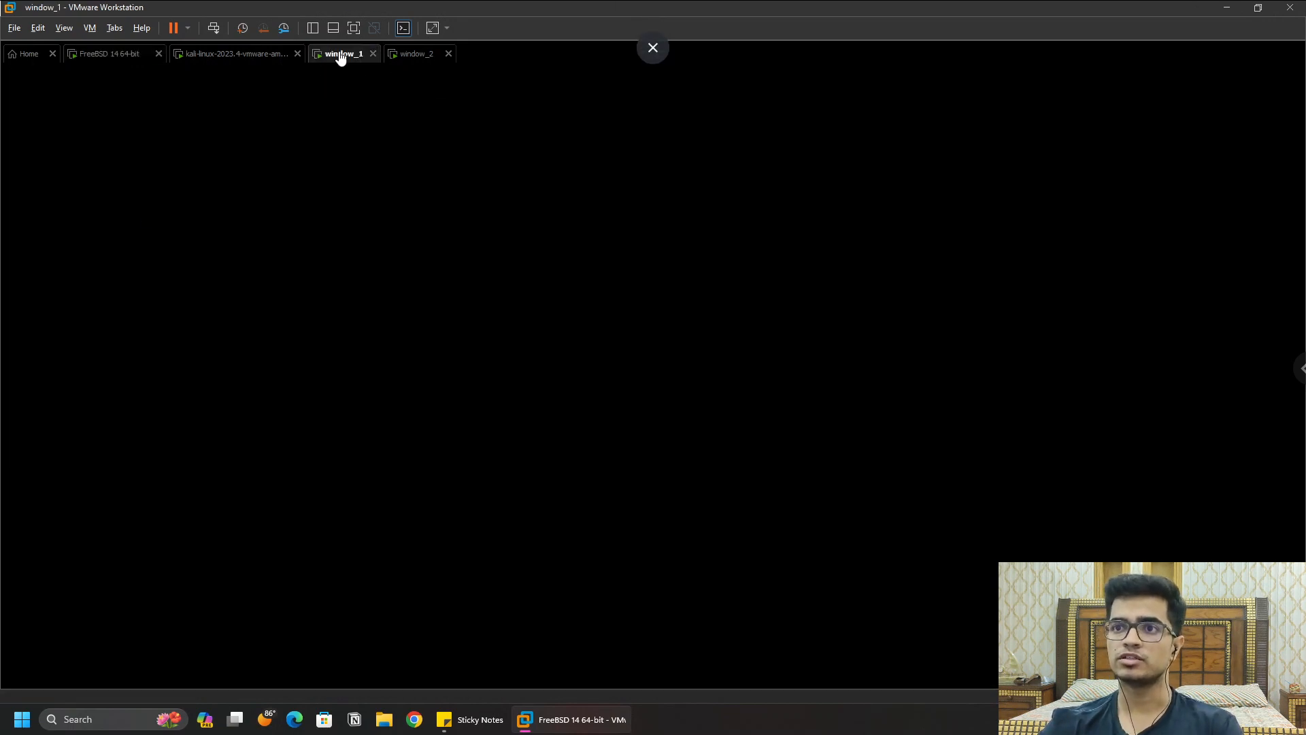
{"action": "left_click", "coordinate": [673, 459]}
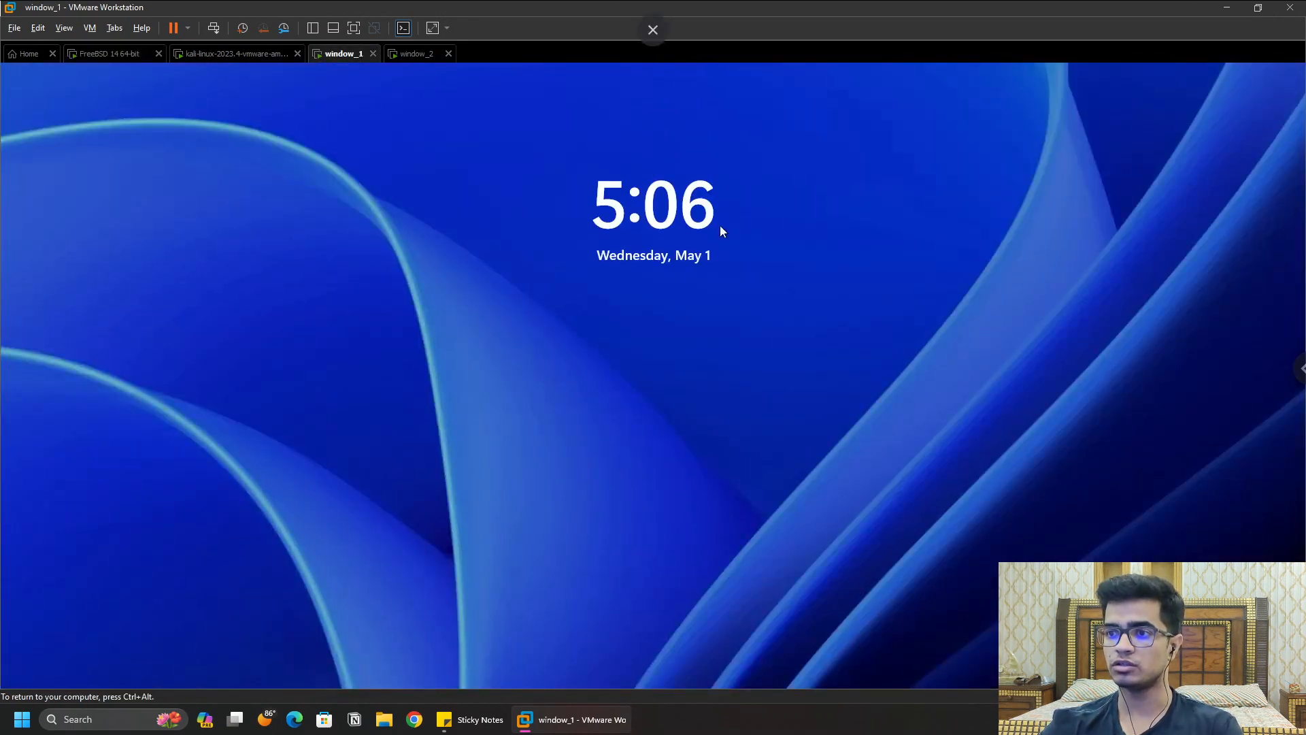
{"action": "type", "text": "1234"}
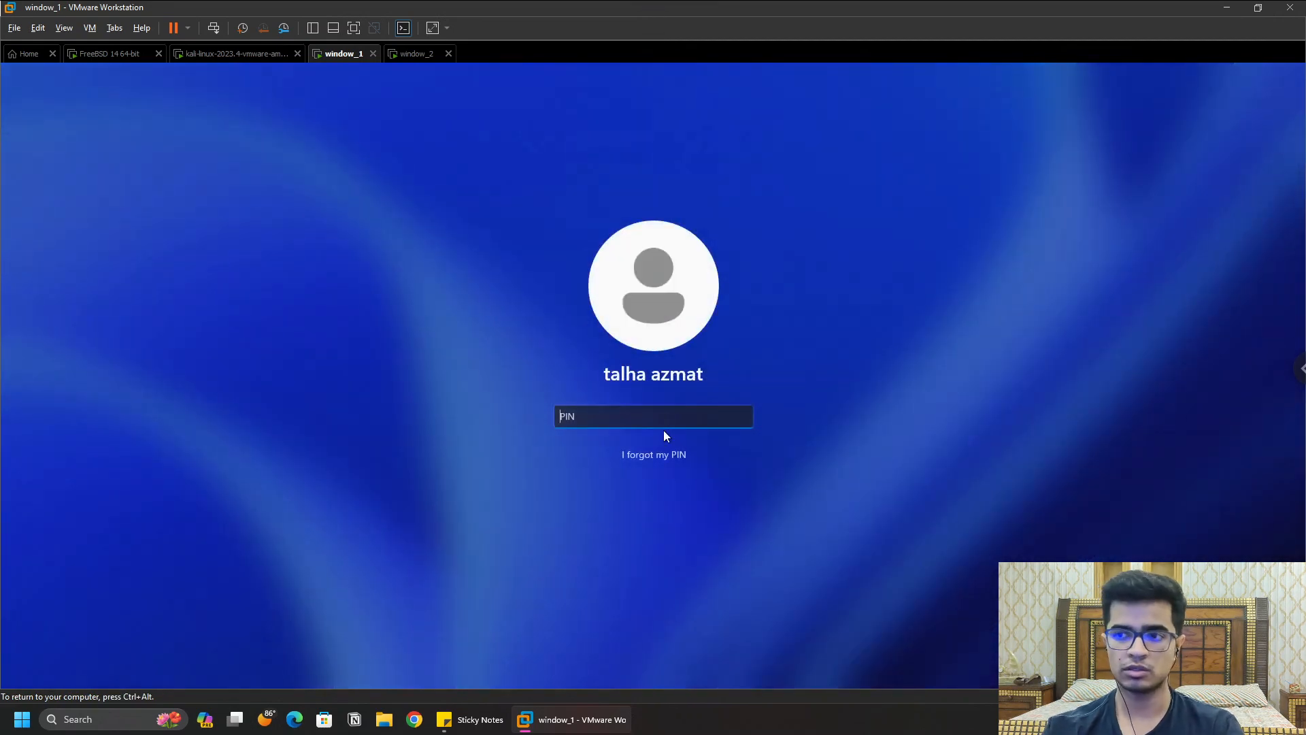
{"action": "left_click", "coordinate": [411, 54]}
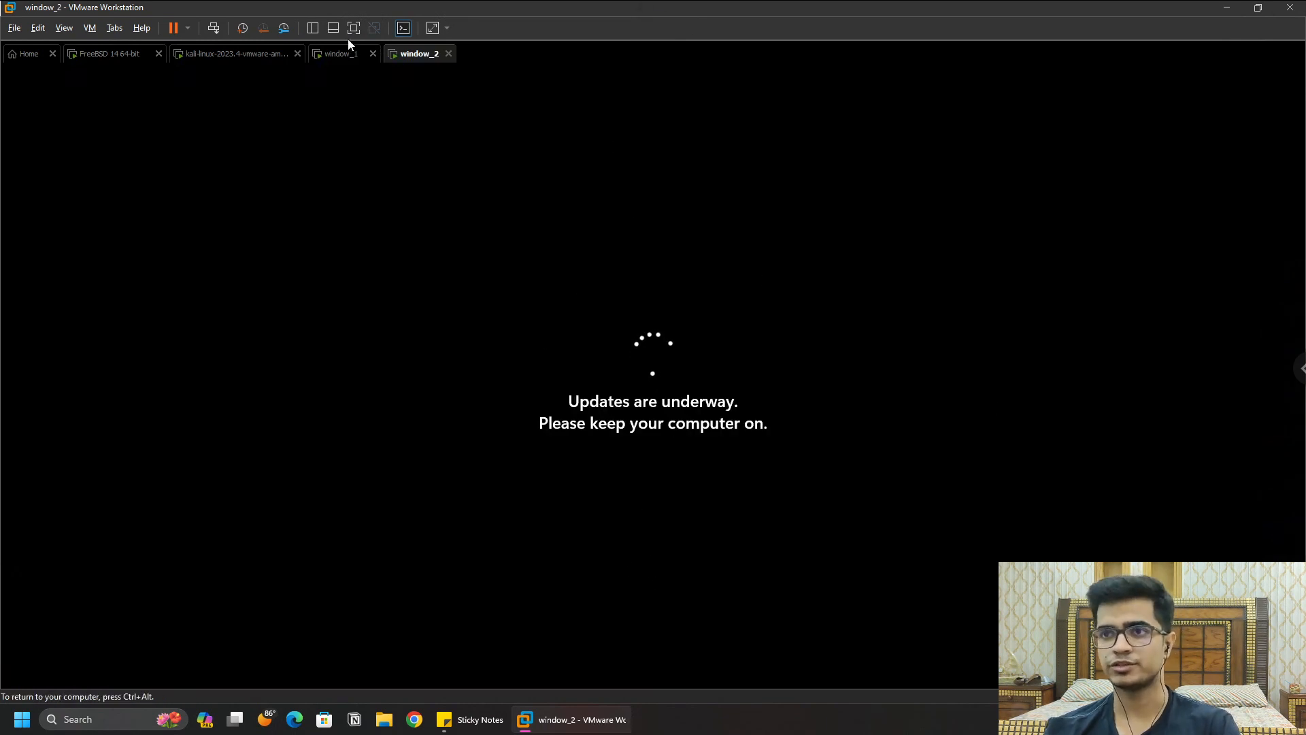
{"action": "left_click", "coordinate": [335, 54]}
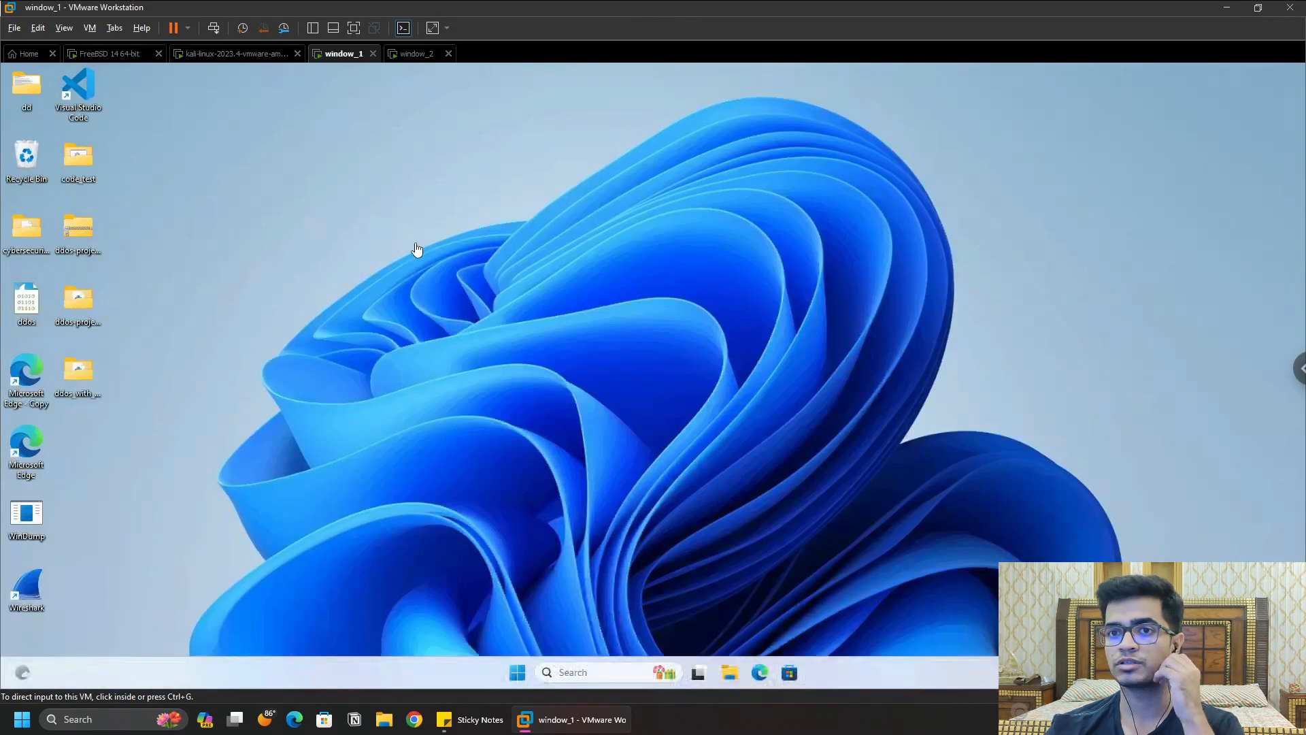
Step: Launch Edge in window_1, load Google, and minimize the browser
{"action": "left_click", "coordinate": [401, 248]}
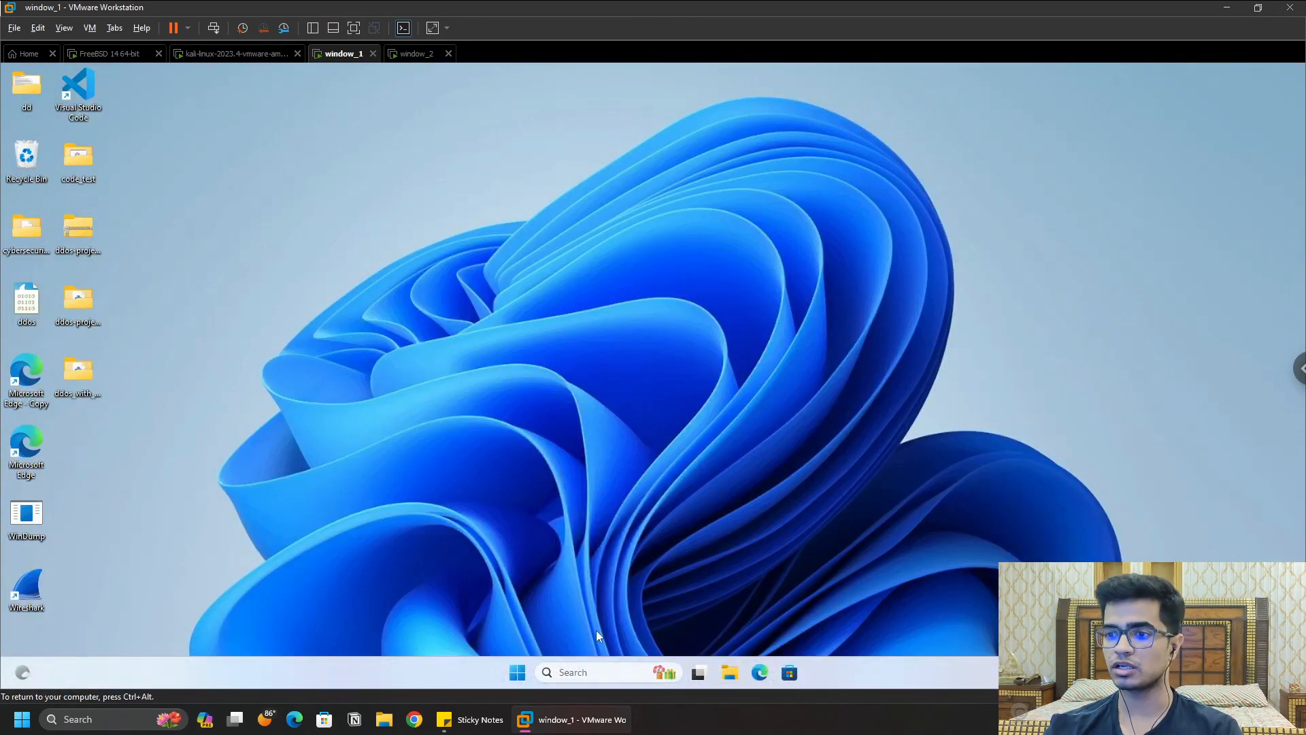
{"action": "left_click", "coordinate": [760, 672]}
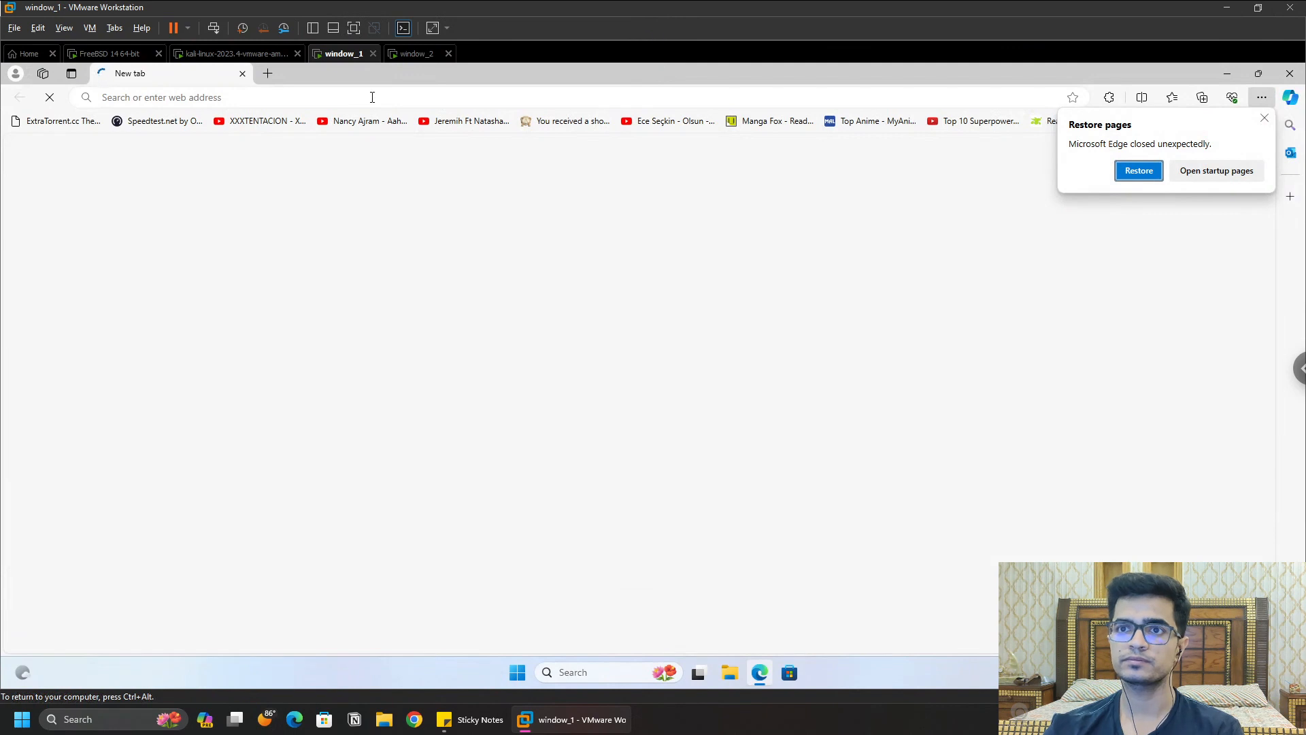
{"action": "left_click", "coordinate": [372, 98]}
{"action": "type", "text": "google.com.pk"}
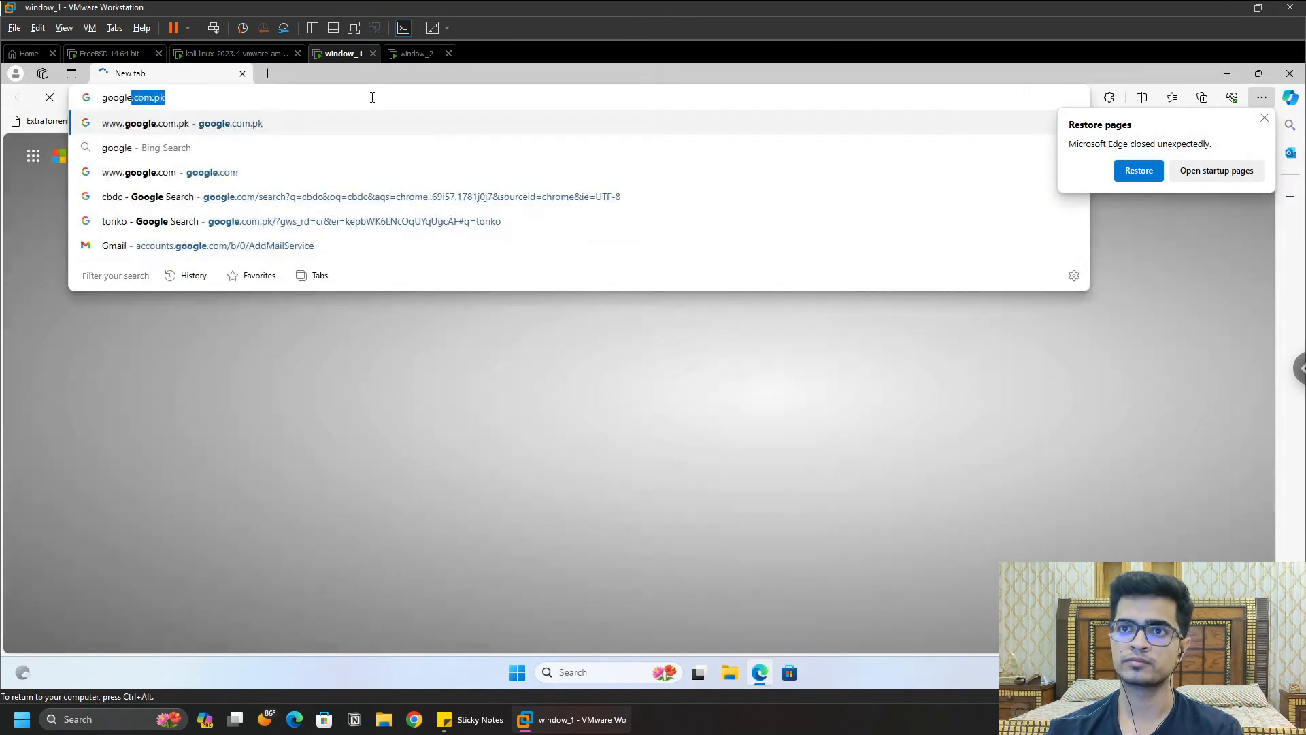
{"action": "key", "text": "Return"}
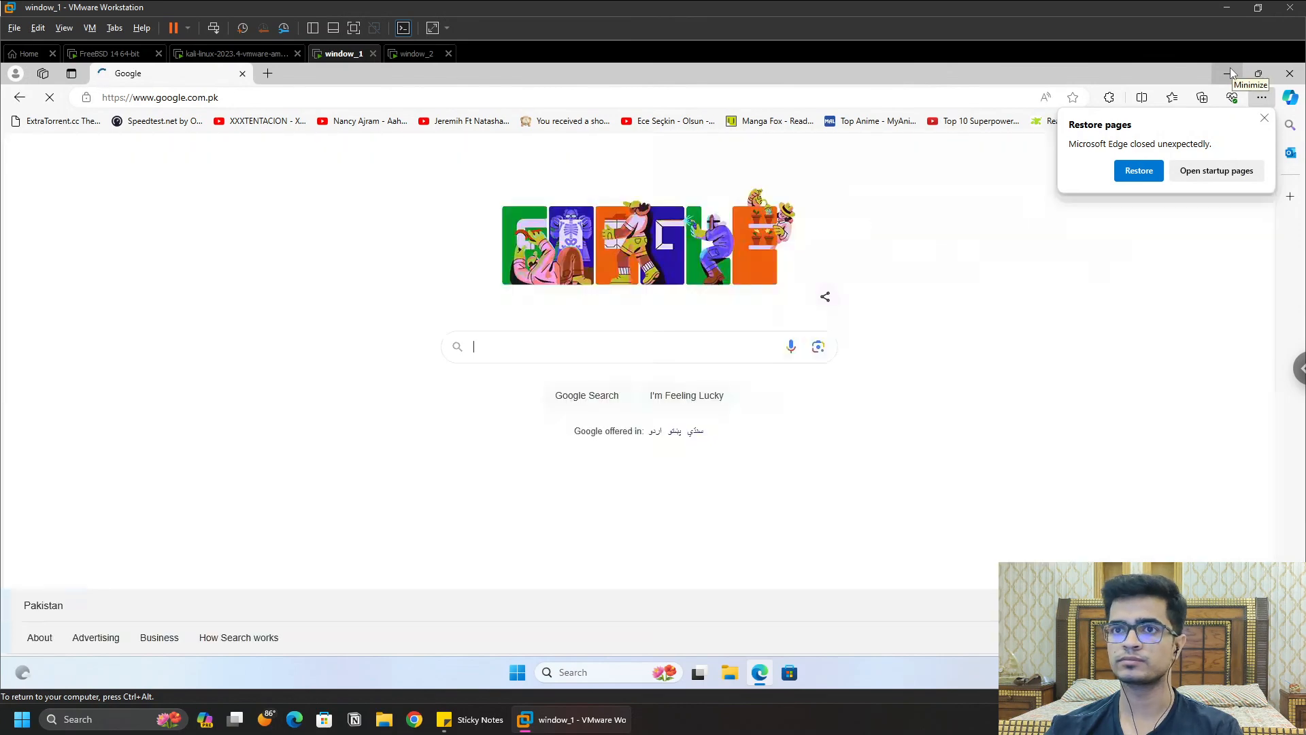
{"action": "left_click", "coordinate": [1226, 74]}
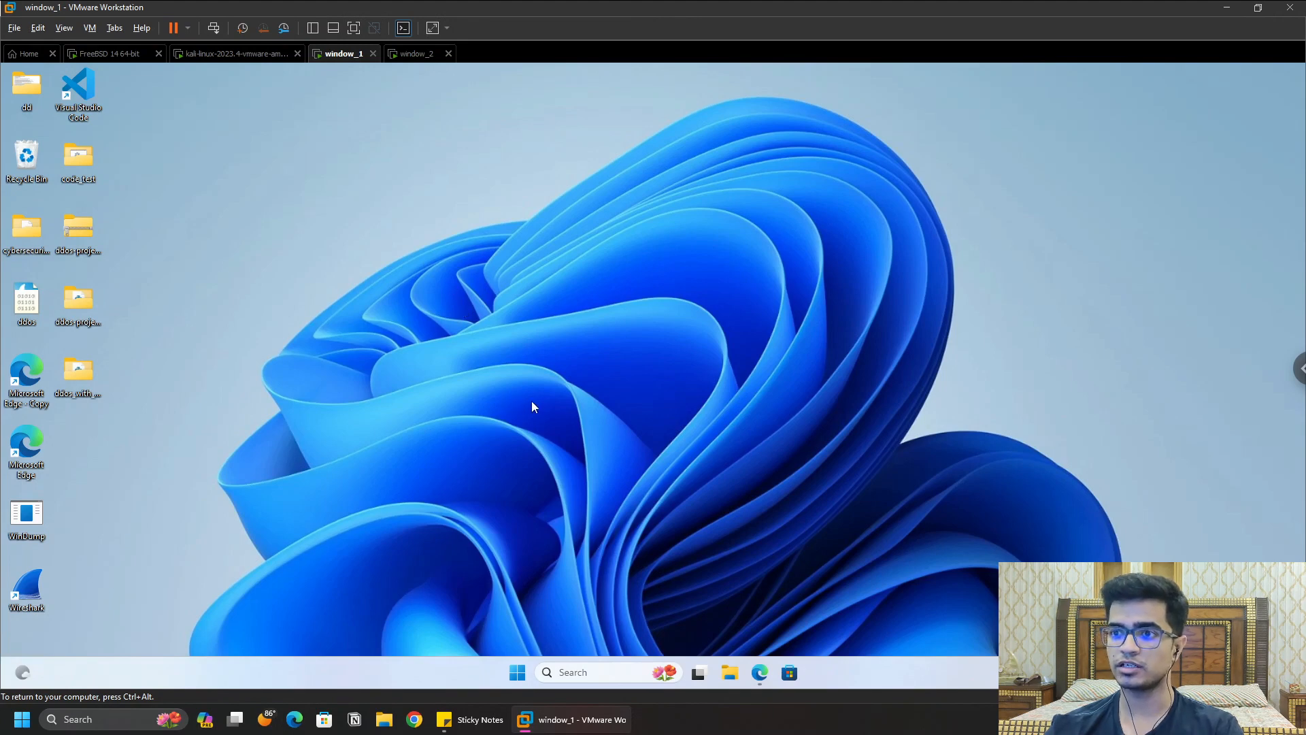
Step: Open a PowerShell terminal on window_1's desktop and run ipconfig
{"action": "right_click", "coordinate": [528, 470]}
{"action": "key", "text": "Escape"}
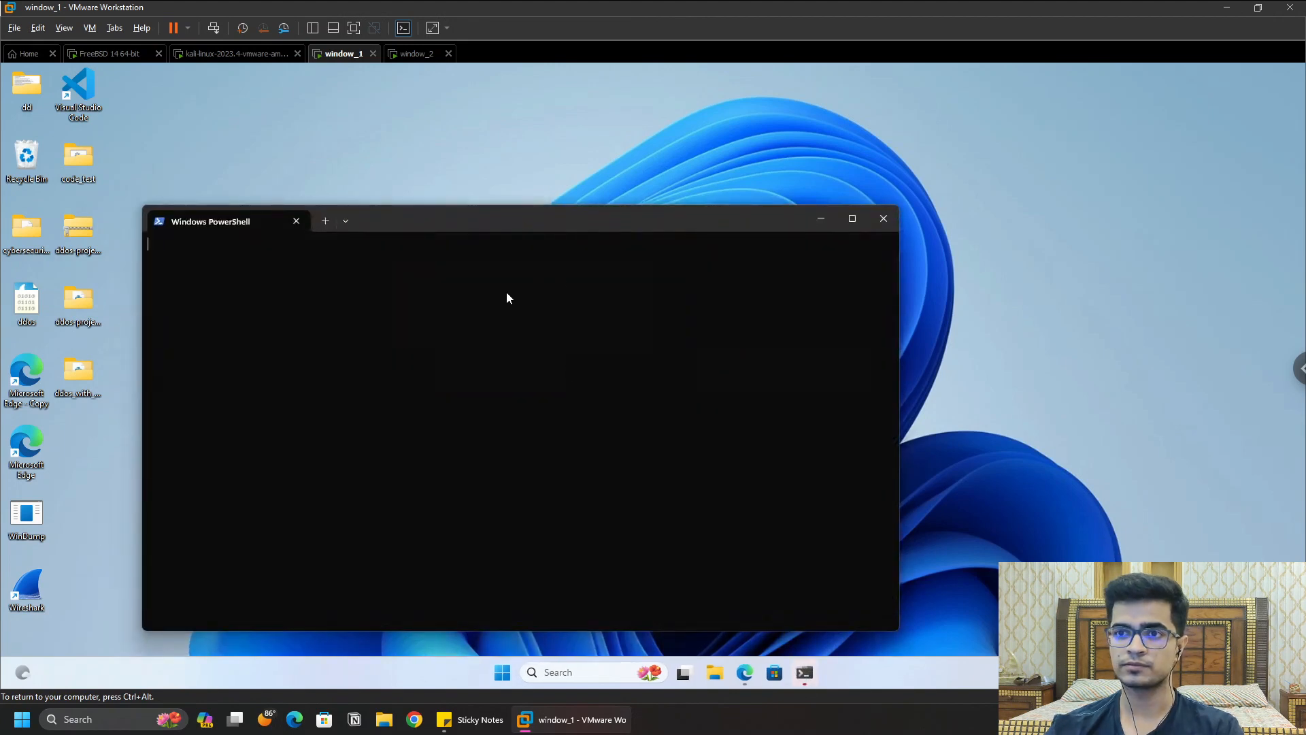
{"action": "type", "text": "i"}
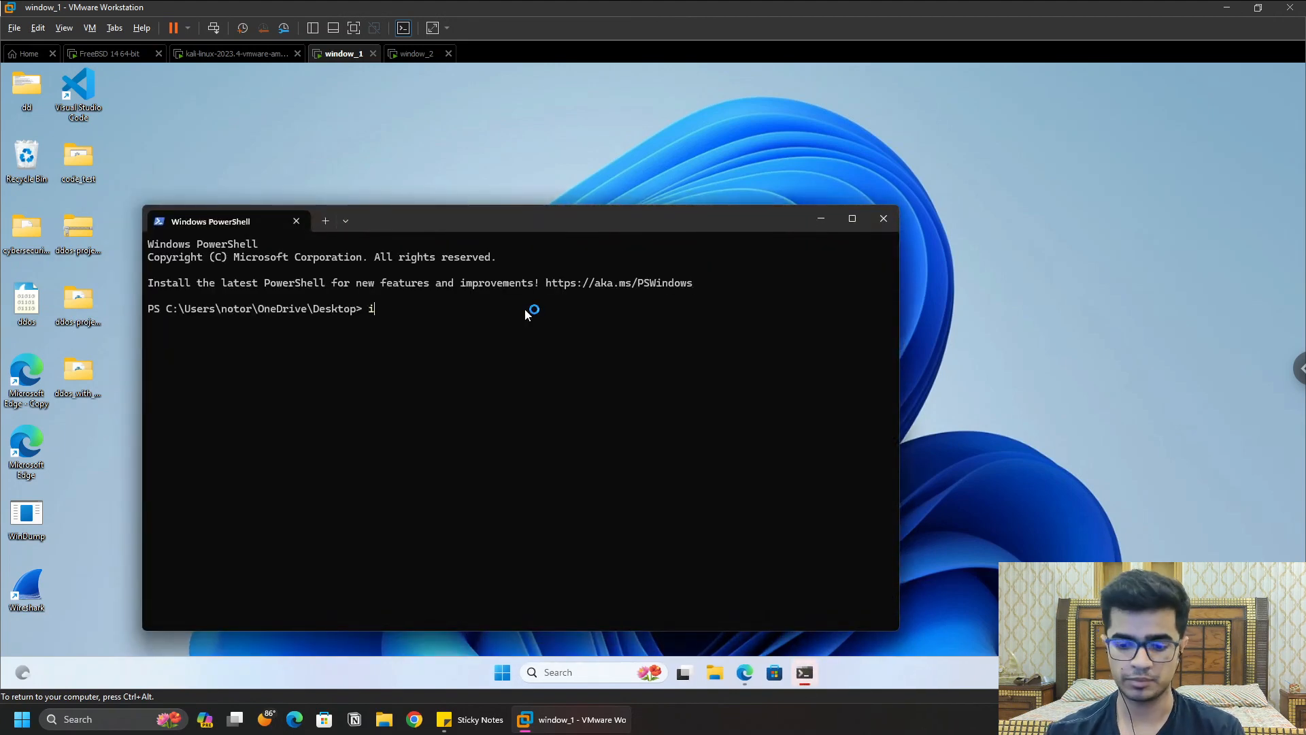
{"action": "type", "text": "pconfig"}
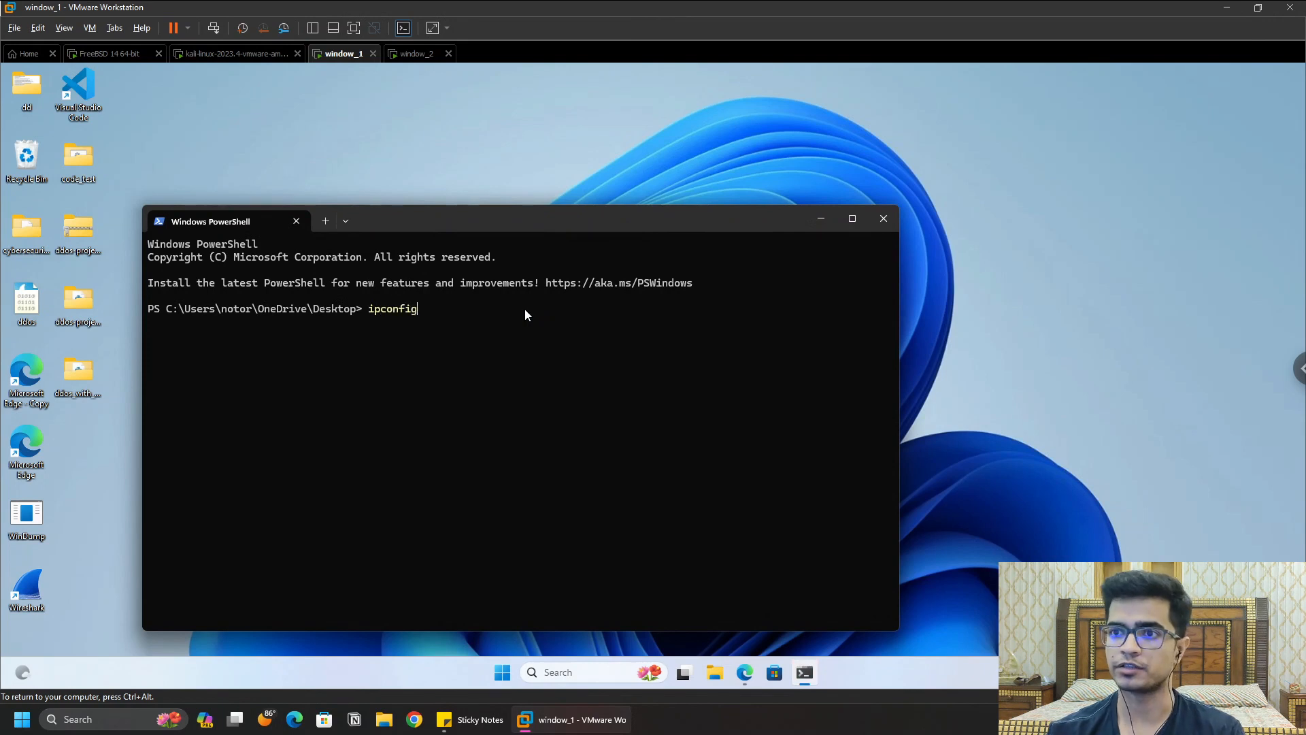
{"action": "key", "text": "Return"}
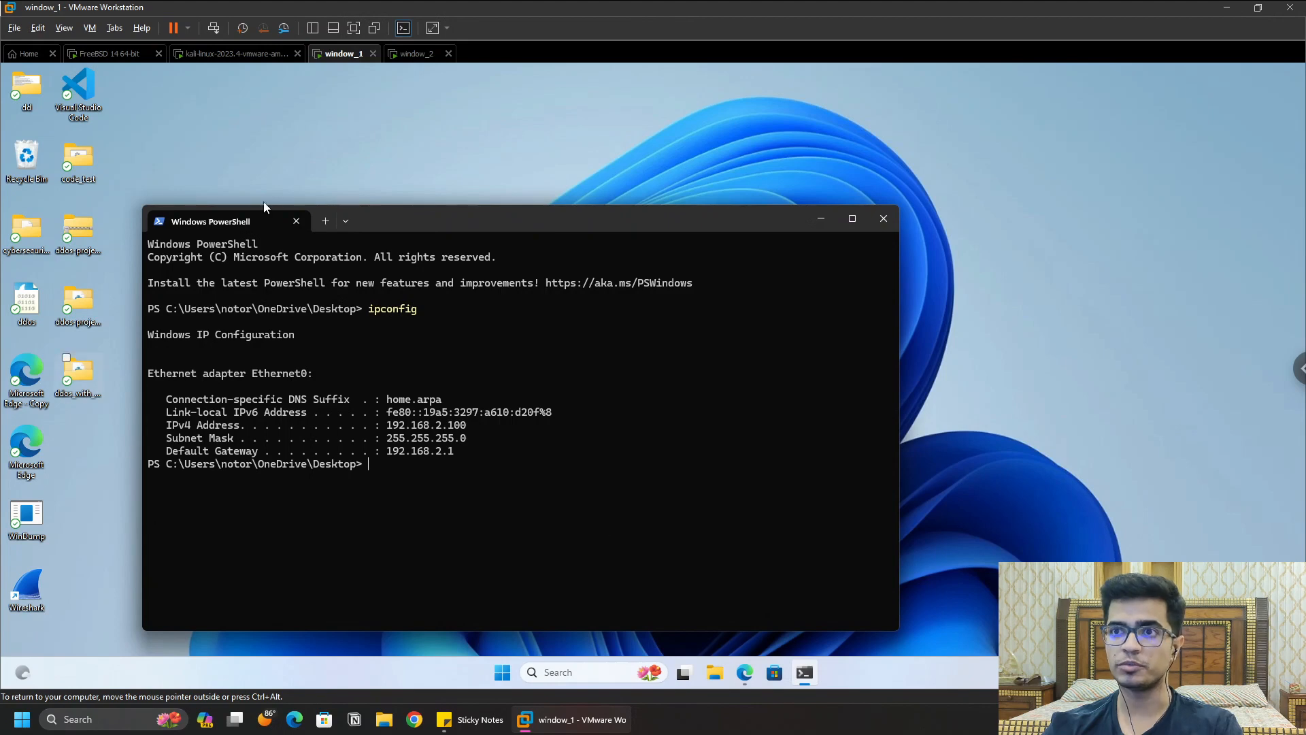
Step: Switch to window_2 and sign in with its PIN
{"action": "left_click", "coordinate": [413, 54]}
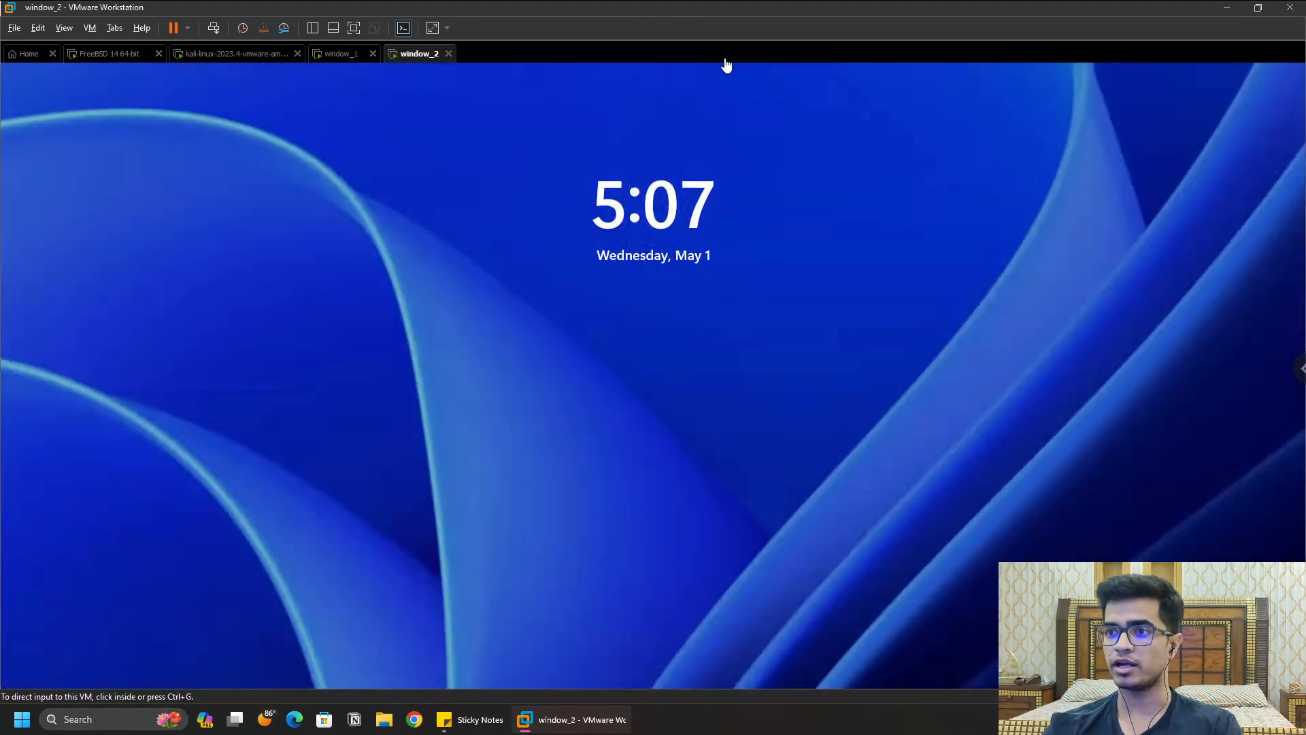
{"action": "left_click", "coordinate": [693, 549]}
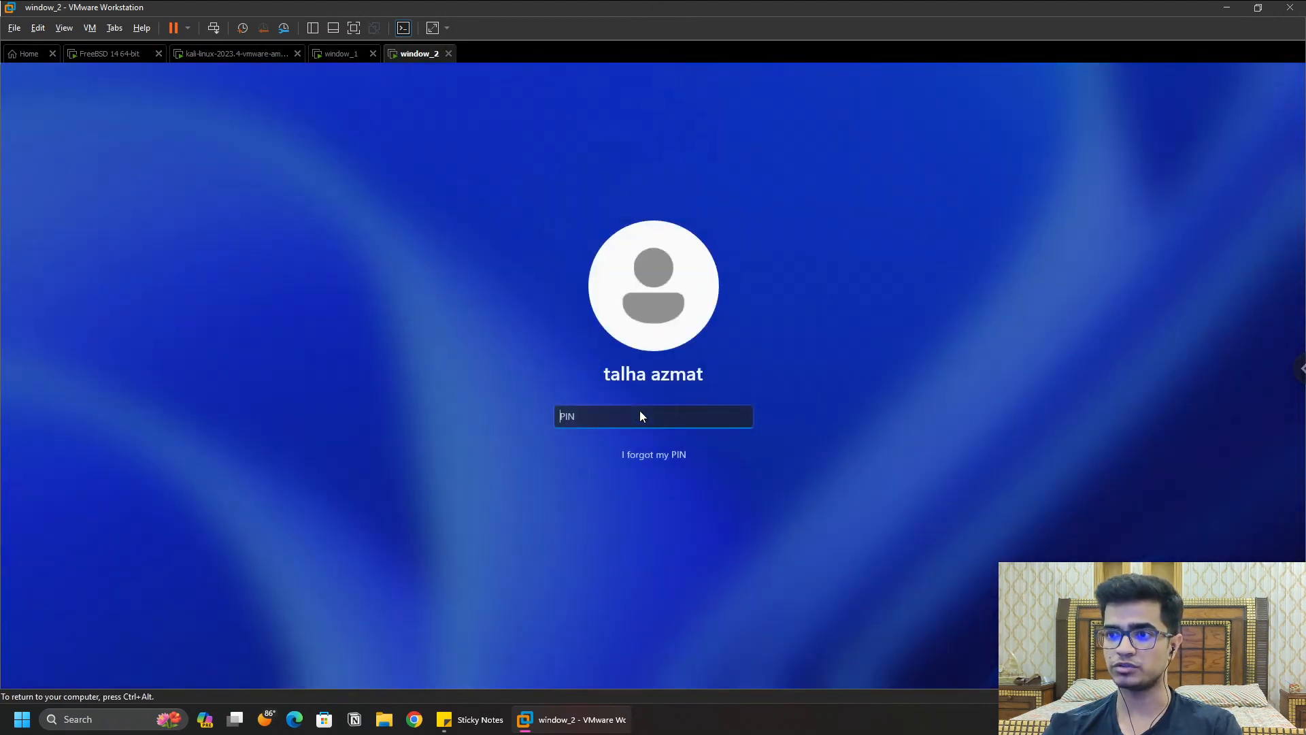
{"action": "type", "text": "1234"}
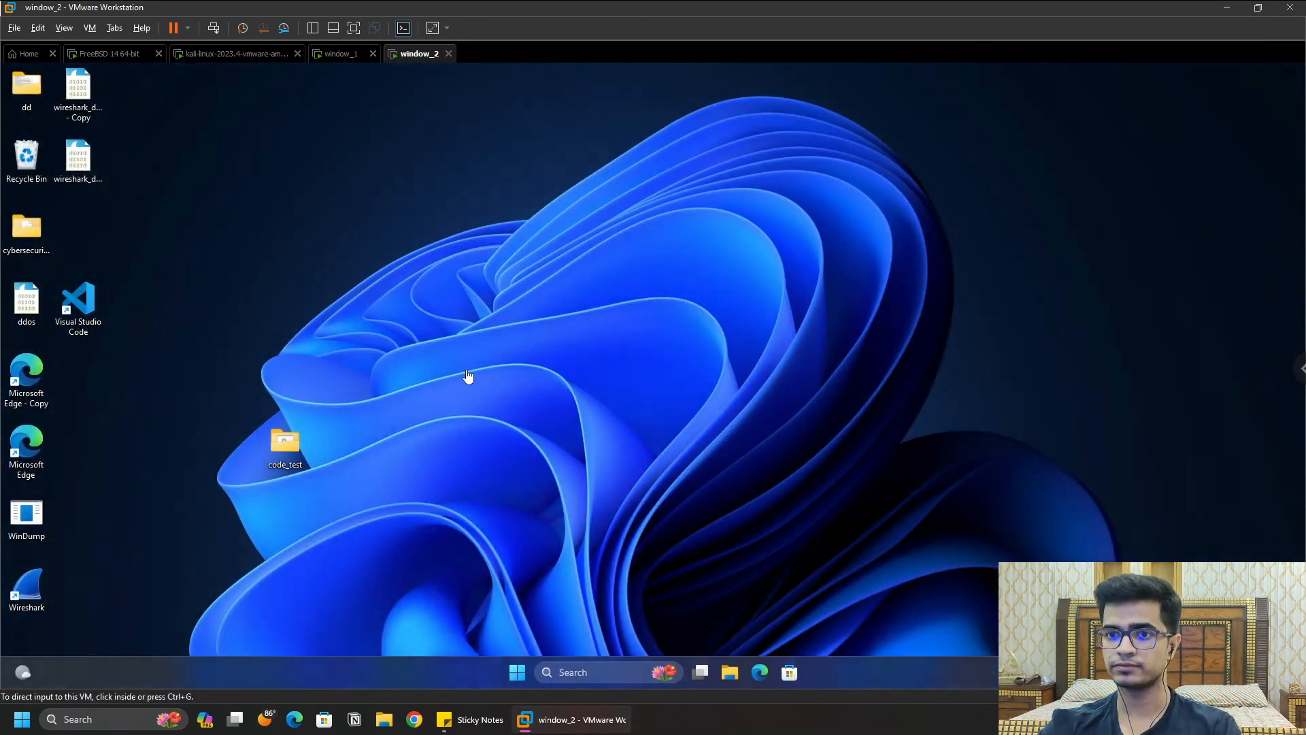
{"action": "left_click", "coordinate": [468, 376]}
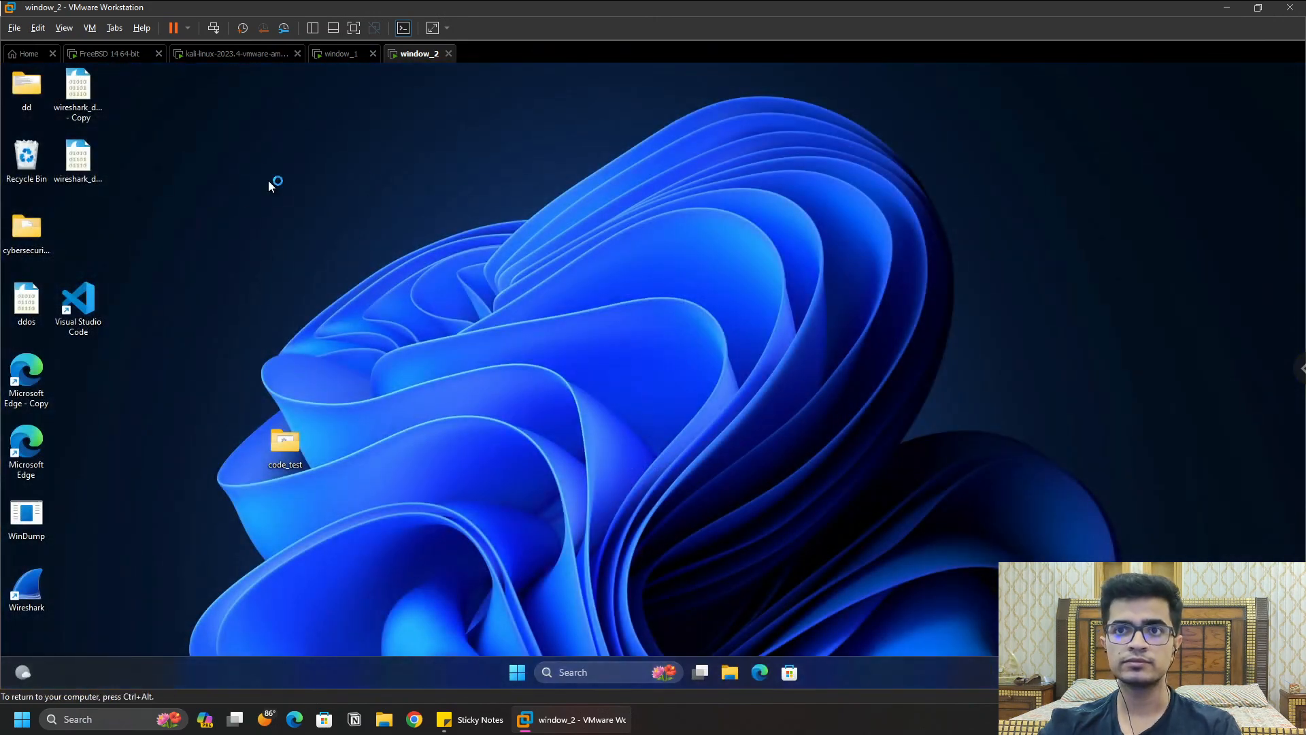
Step: Launch Edge maximized in window_2, load Google, and accept the privacy notice
{"action": "left_click", "coordinate": [760, 675]}
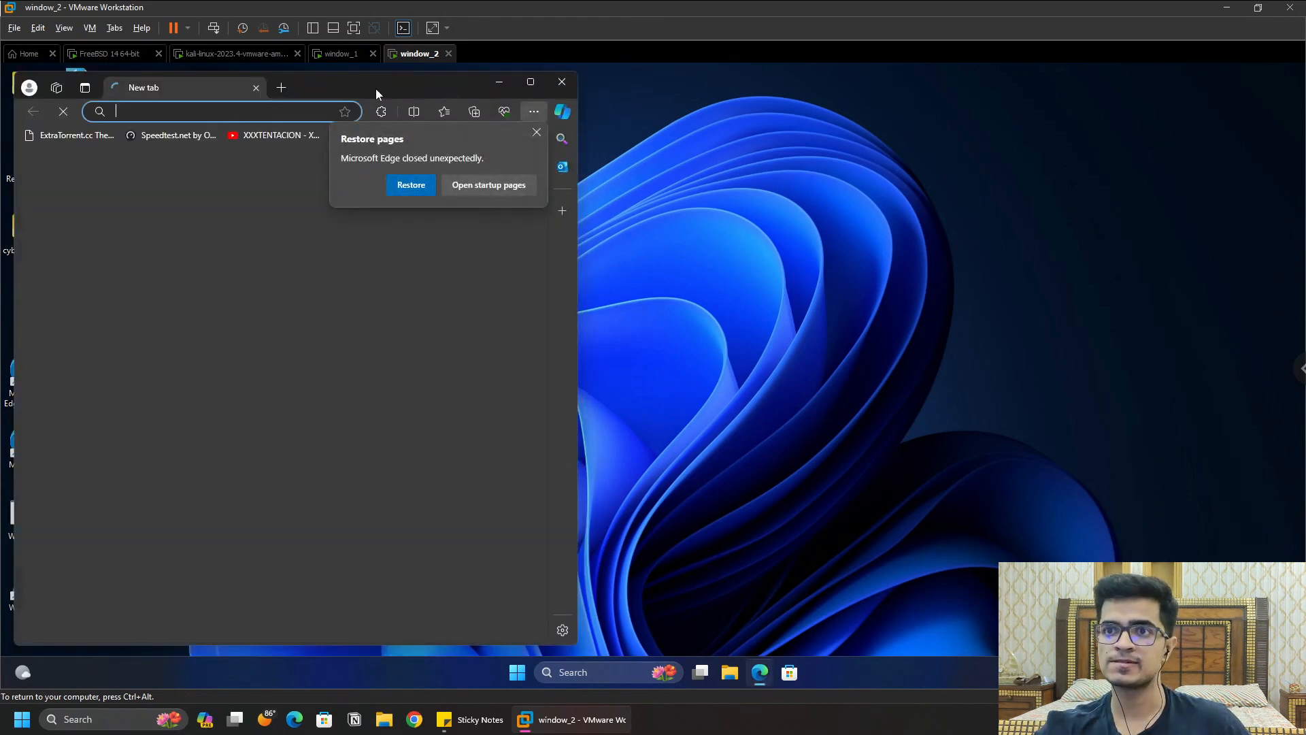
{"action": "double_click", "coordinate": [376, 93]}
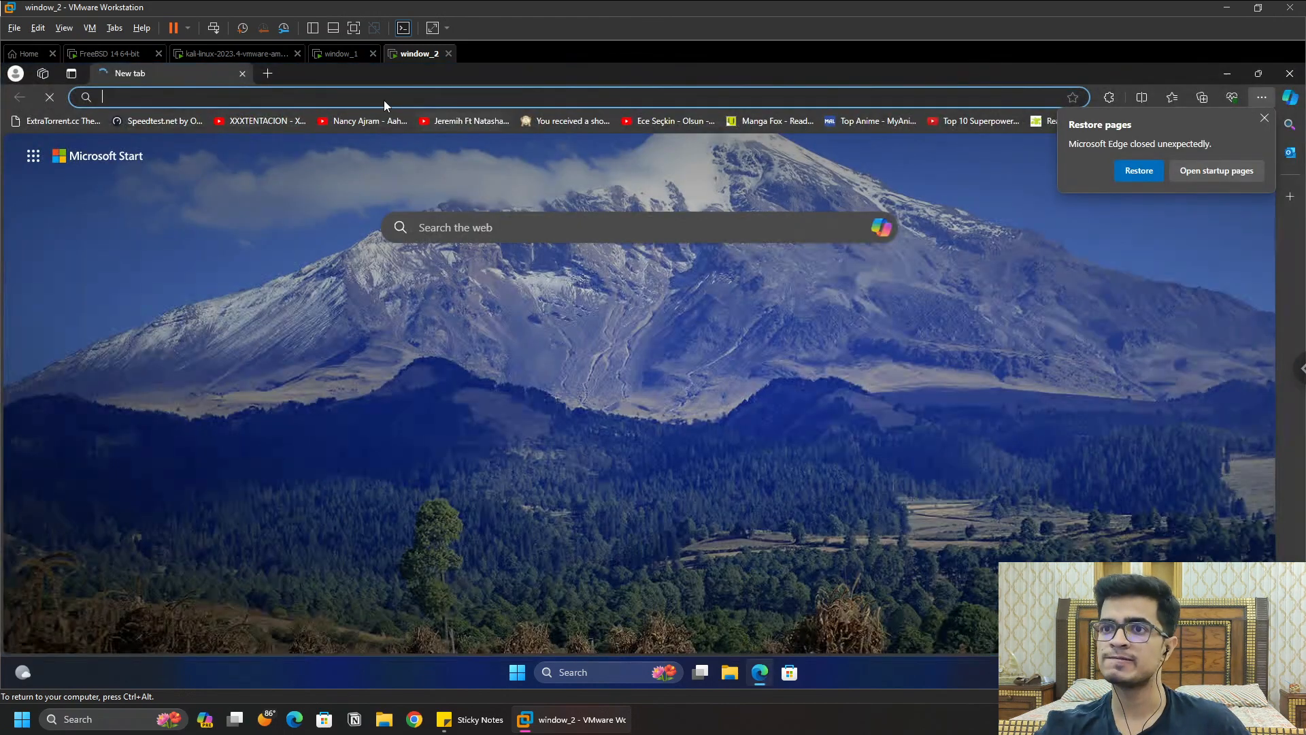
{"action": "left_click", "coordinate": [427, 93]}
{"action": "type", "text": "google.com"}
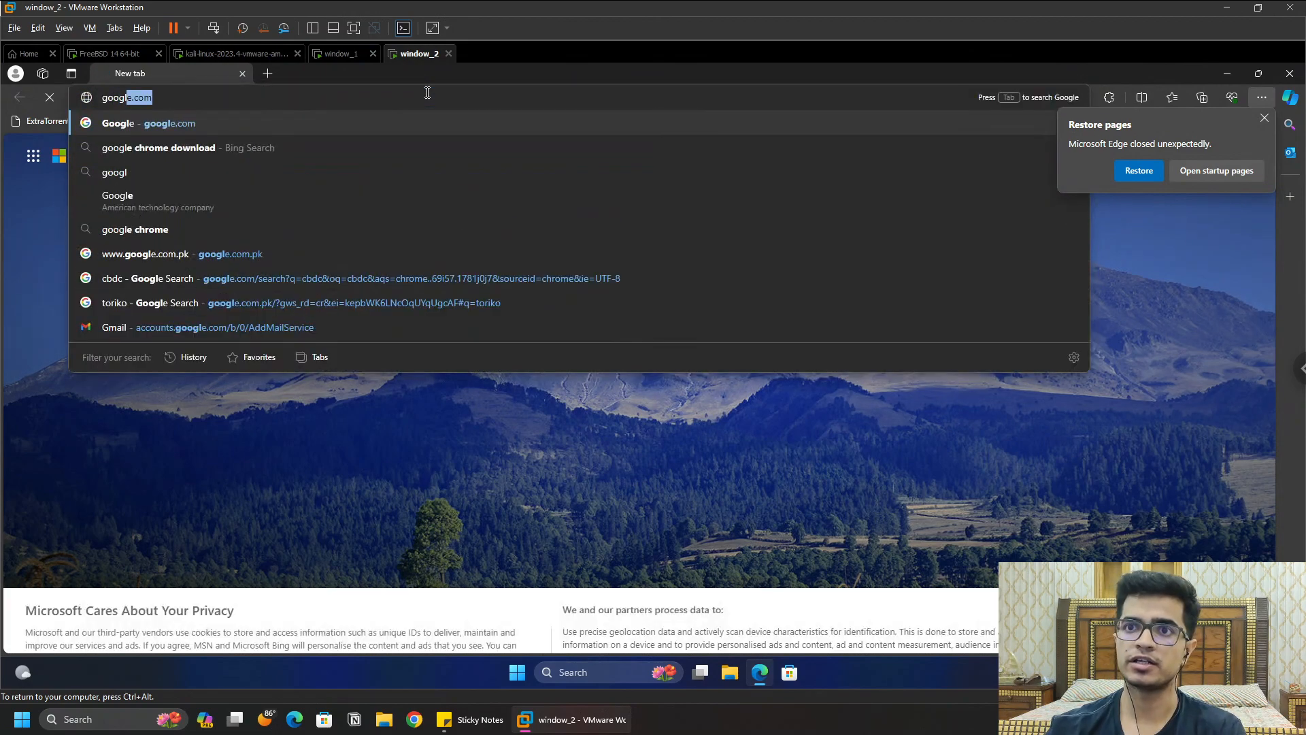
{"action": "key", "text": "Return"}
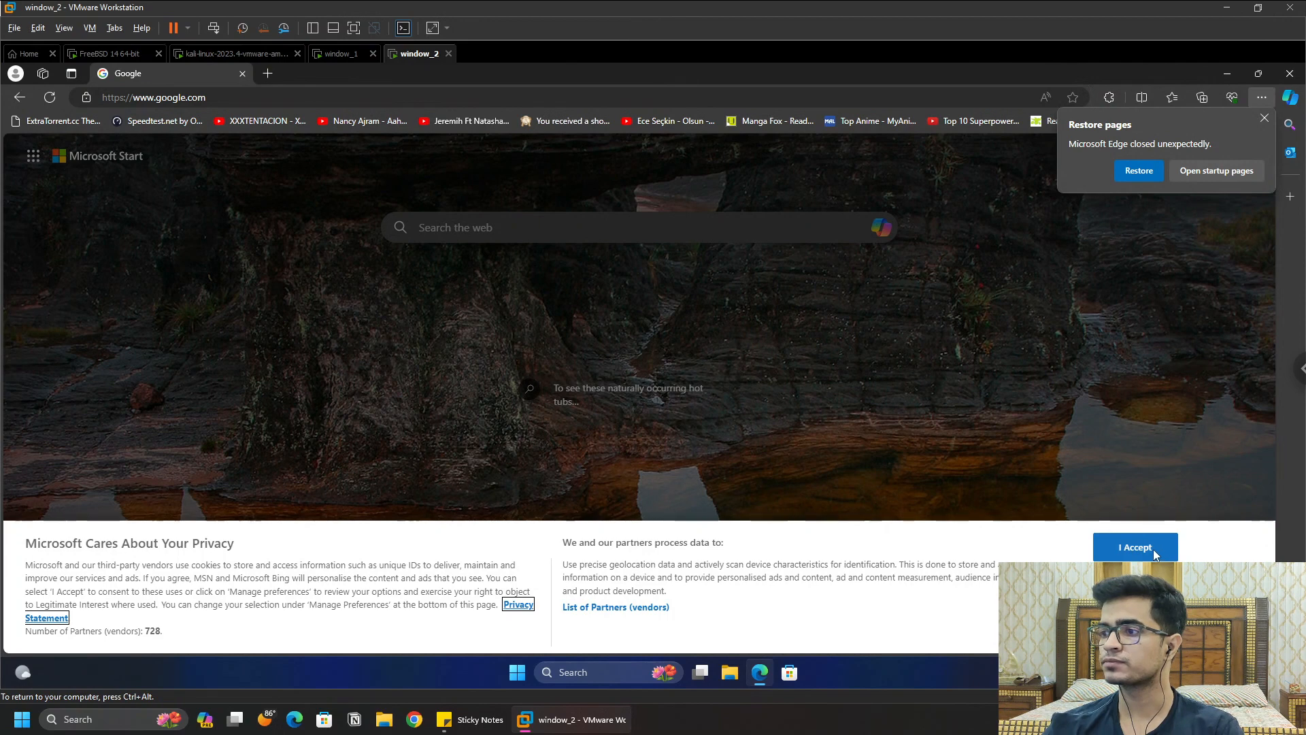
{"action": "left_click", "coordinate": [1145, 548]}
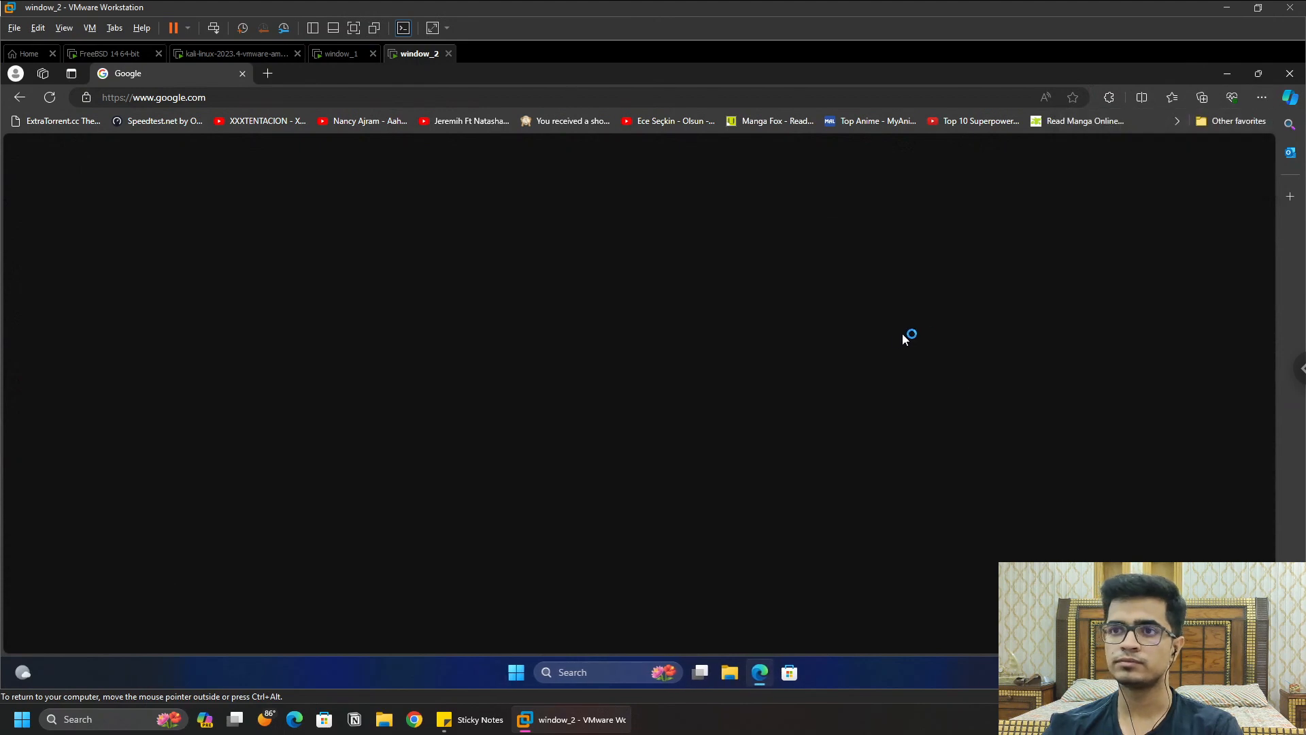
{"action": "left_click", "coordinate": [367, 97]}
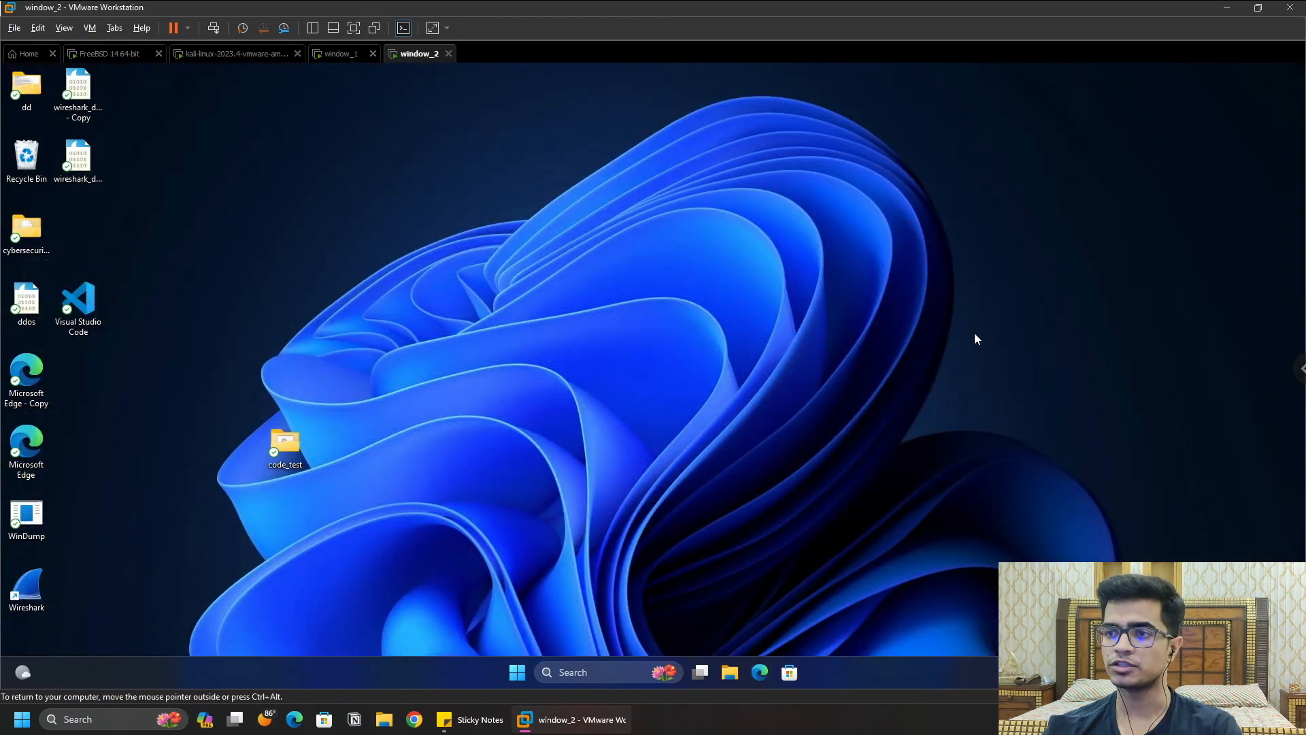
Step: Open a PowerShell terminal on window_2's desktop and run ipconfig
{"action": "right_click", "coordinate": [451, 232]}
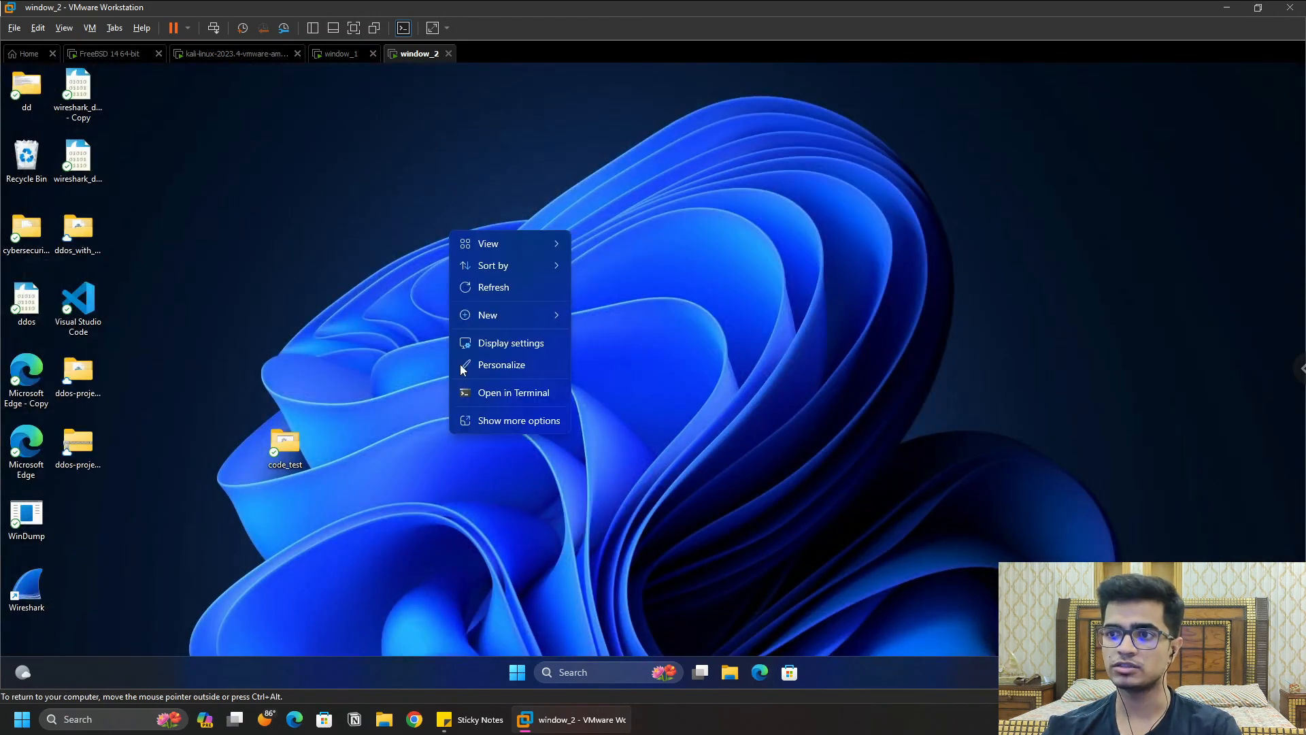
{"action": "left_click", "coordinate": [534, 394]}
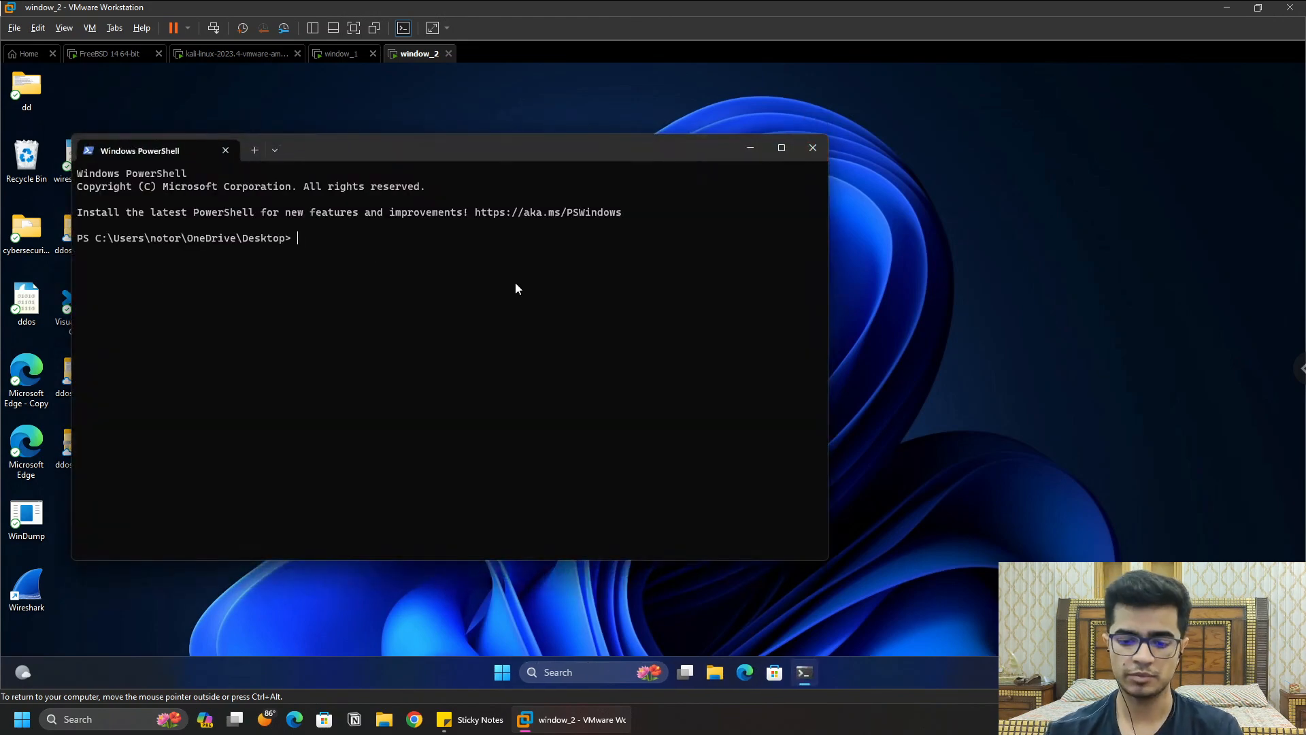
{"action": "type", "text": "ipconfig"}
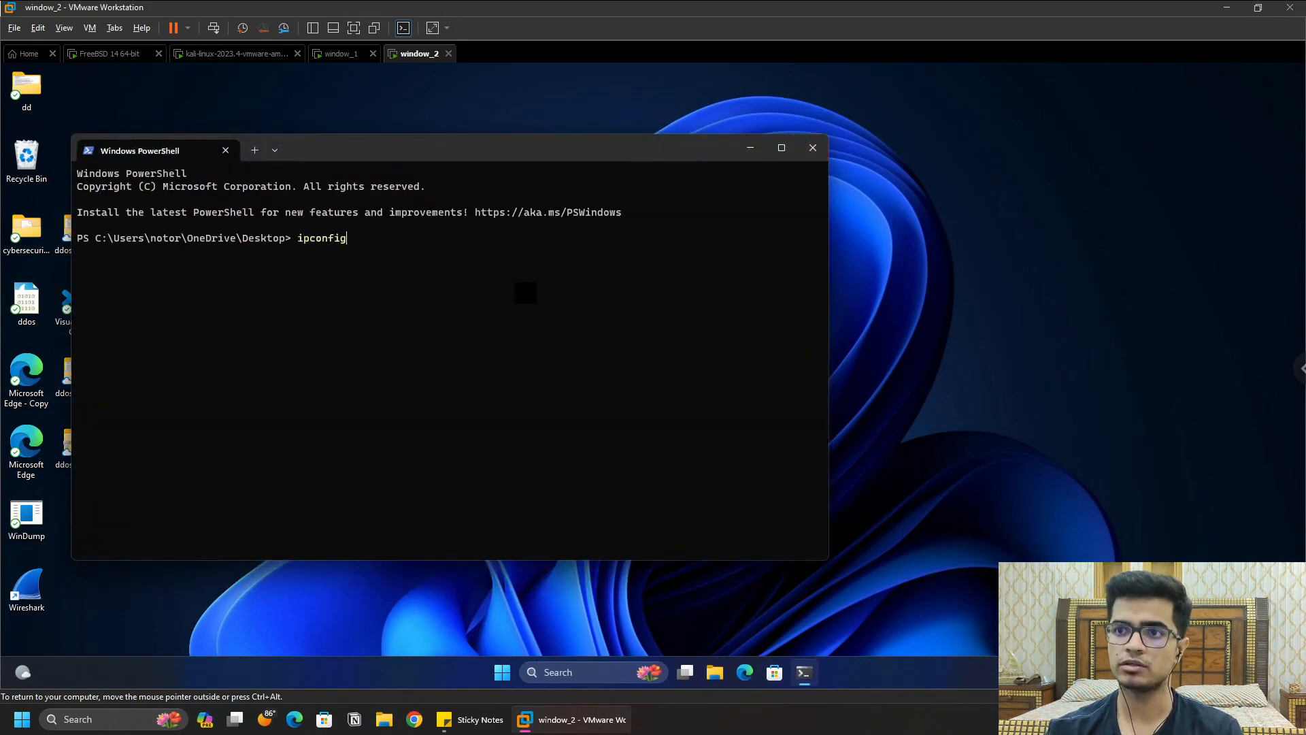
{"action": "key", "text": "Return"}
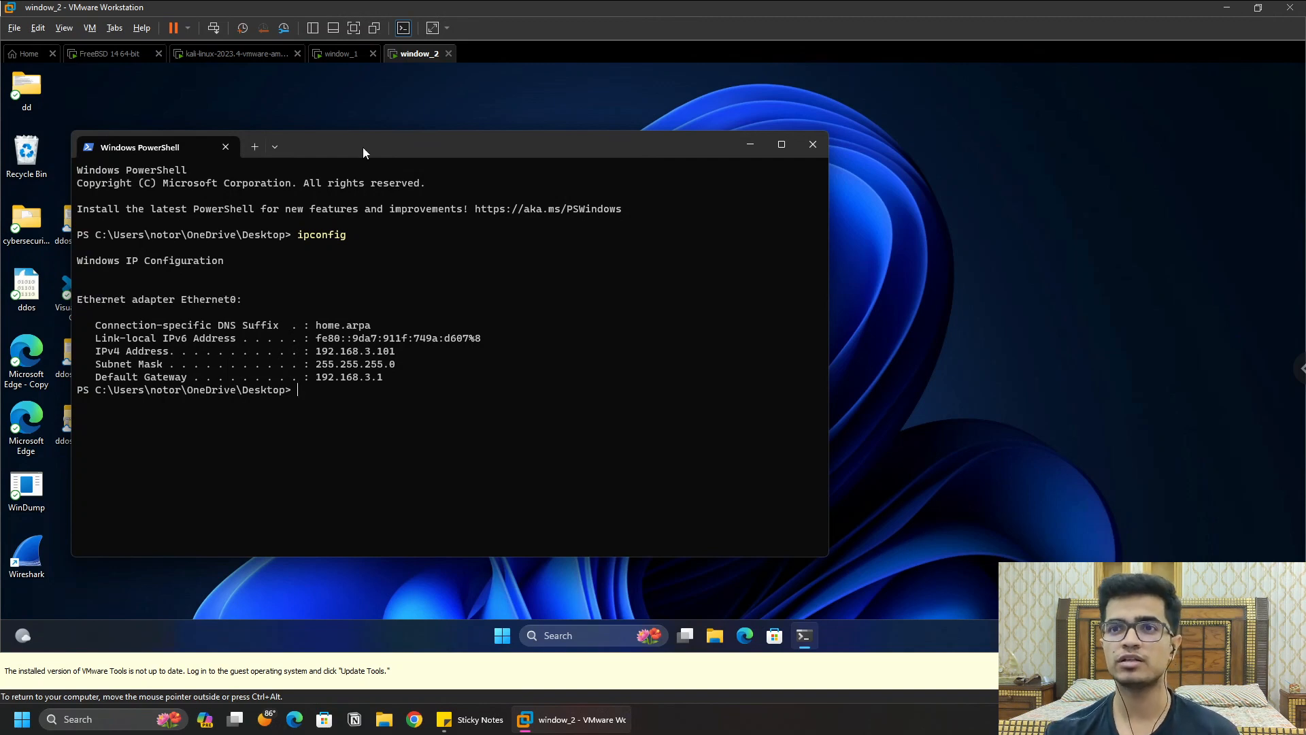
Step: Review the pfSense console and DHCP page, then settle on window_1's ipconfig output
{"action": "left_click", "coordinate": [123, 61]}
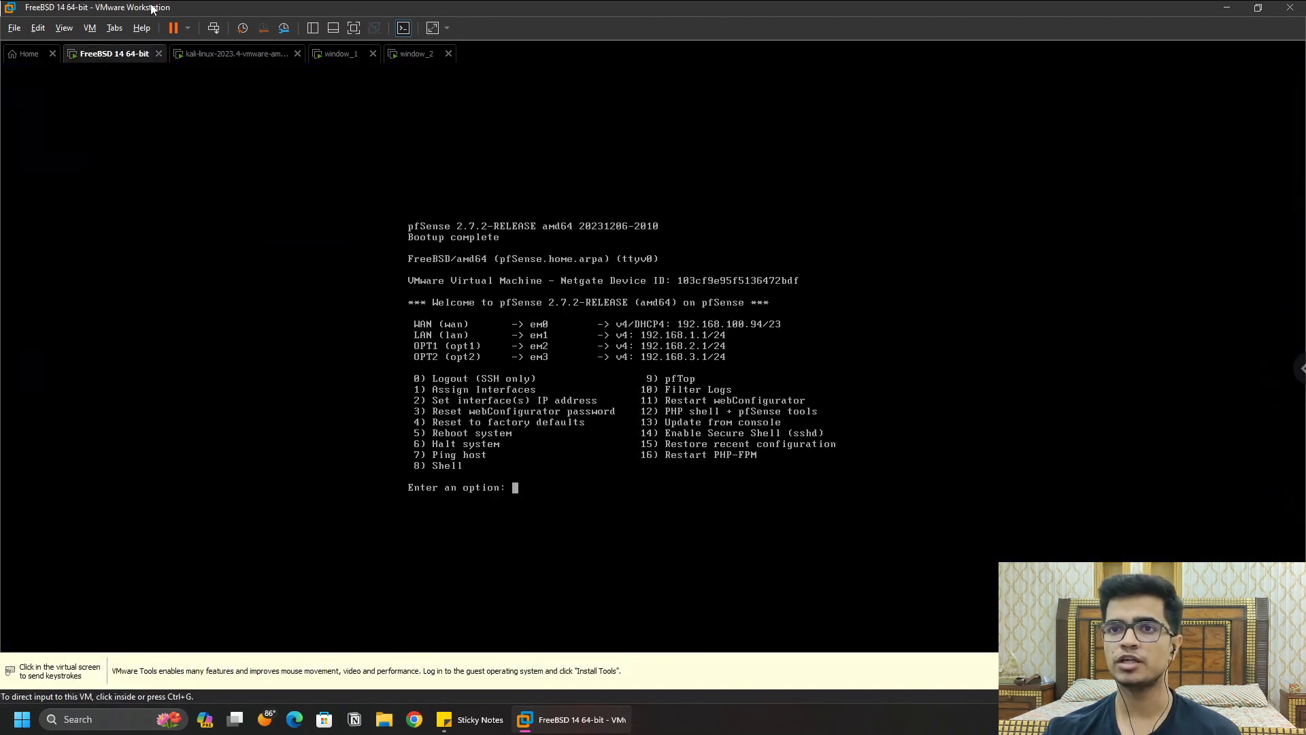
{"action": "left_click", "coordinate": [261, 61]}
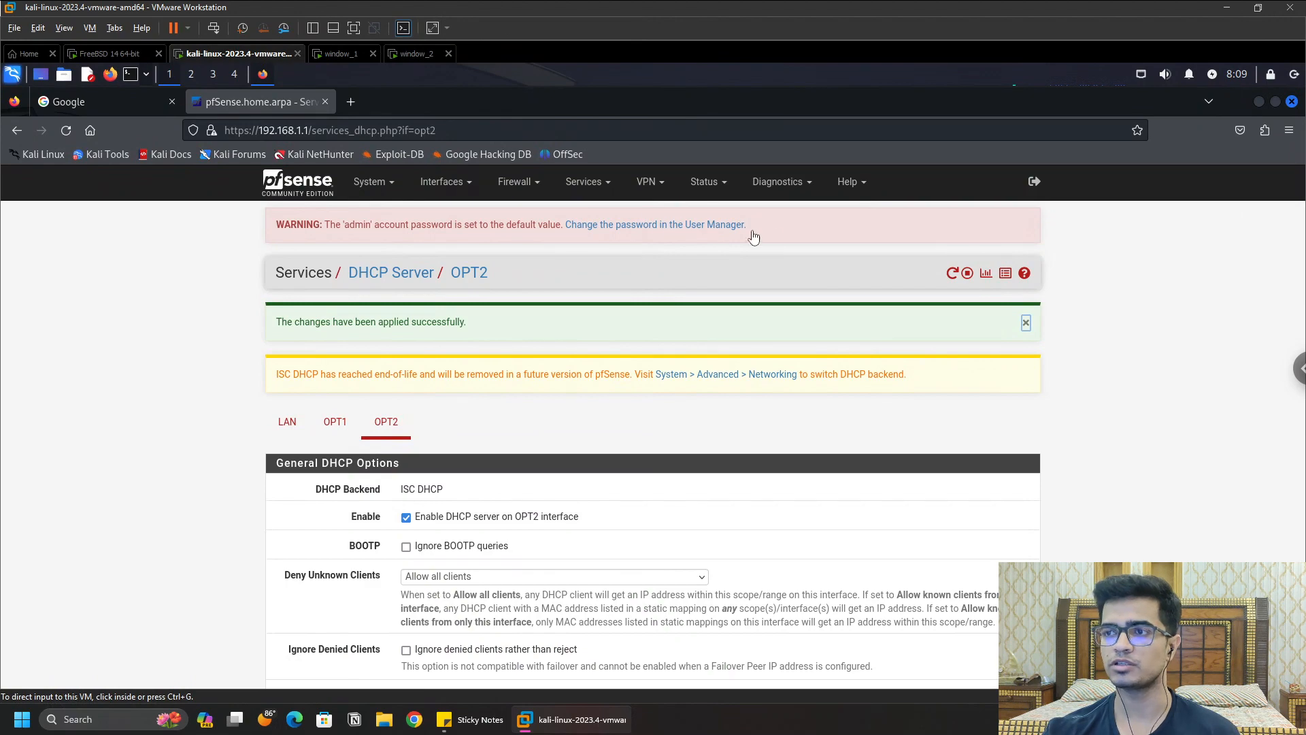
{"action": "left_click", "coordinate": [328, 60]}
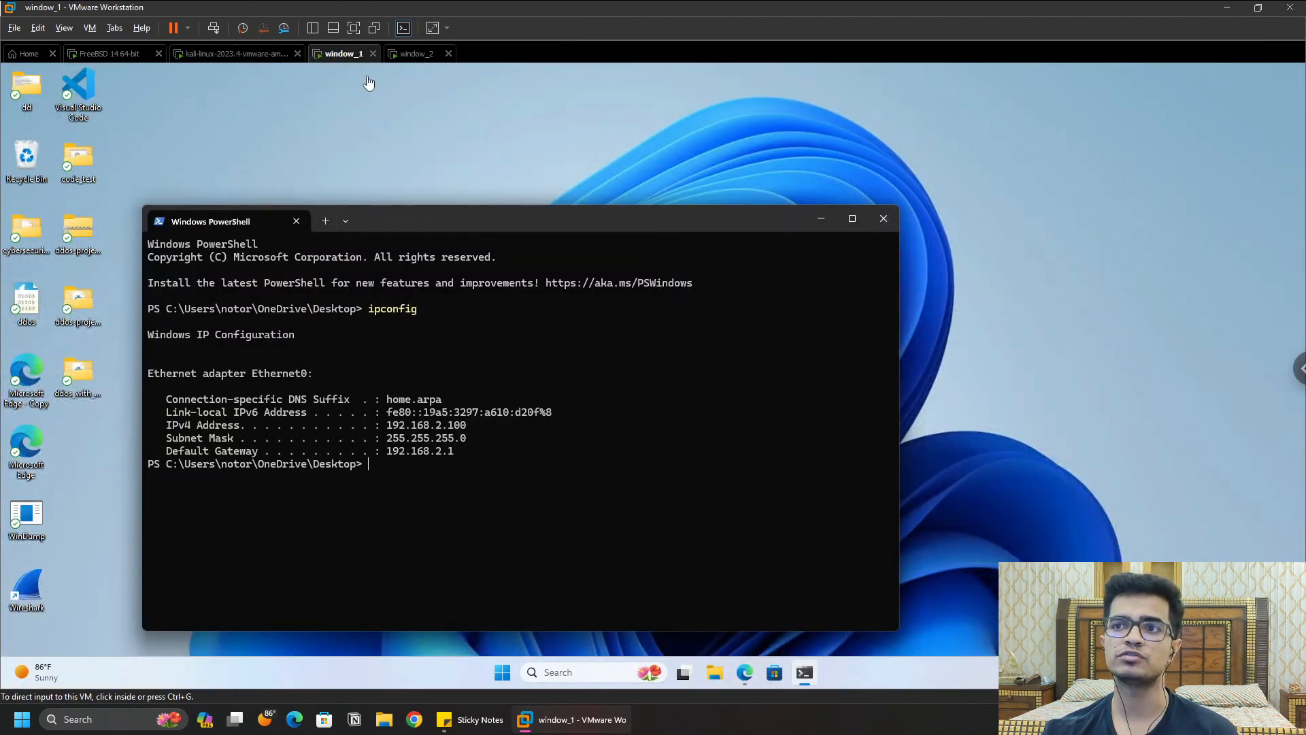
{"action": "left_click", "coordinate": [222, 55]}
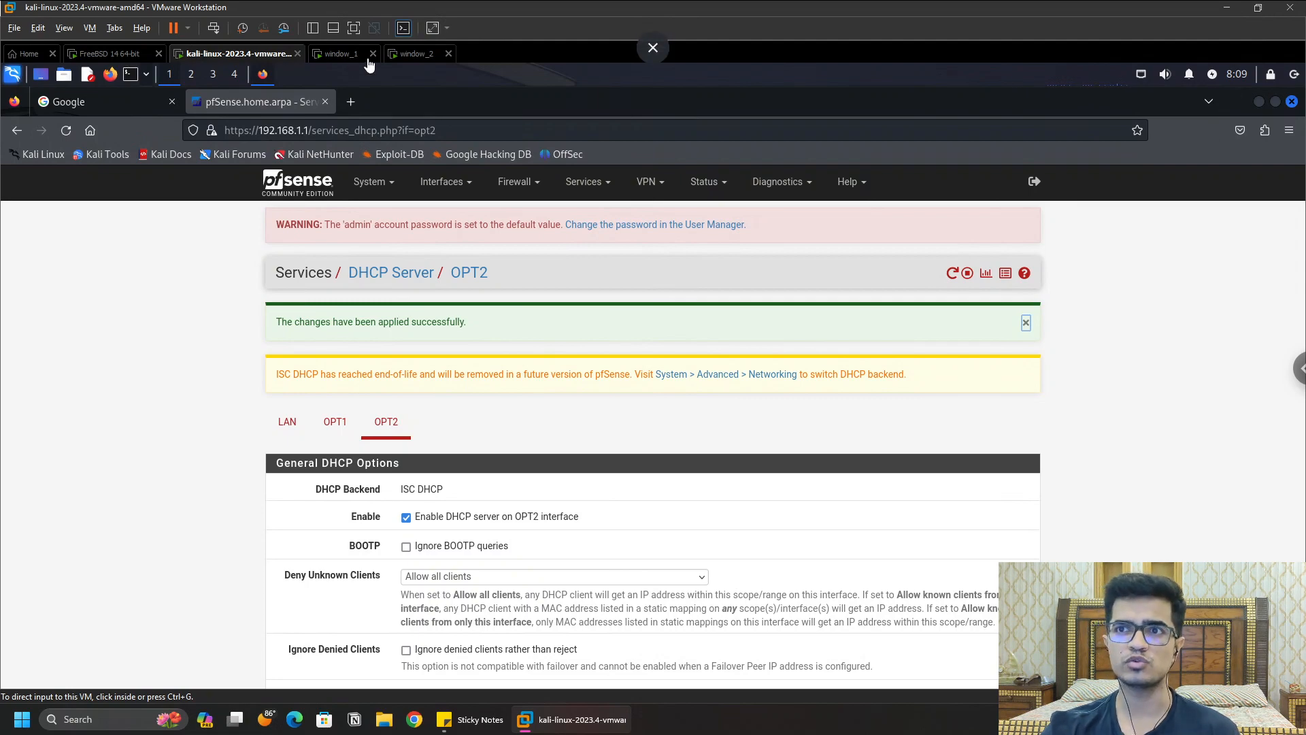
{"action": "left_click", "coordinate": [338, 54]}
{"action": "left_click", "coordinate": [417, 53]}
{"action": "key", "text": "ctrl+shift+Tab"}
{"action": "key", "text": "ctrl+shift+Tab"}
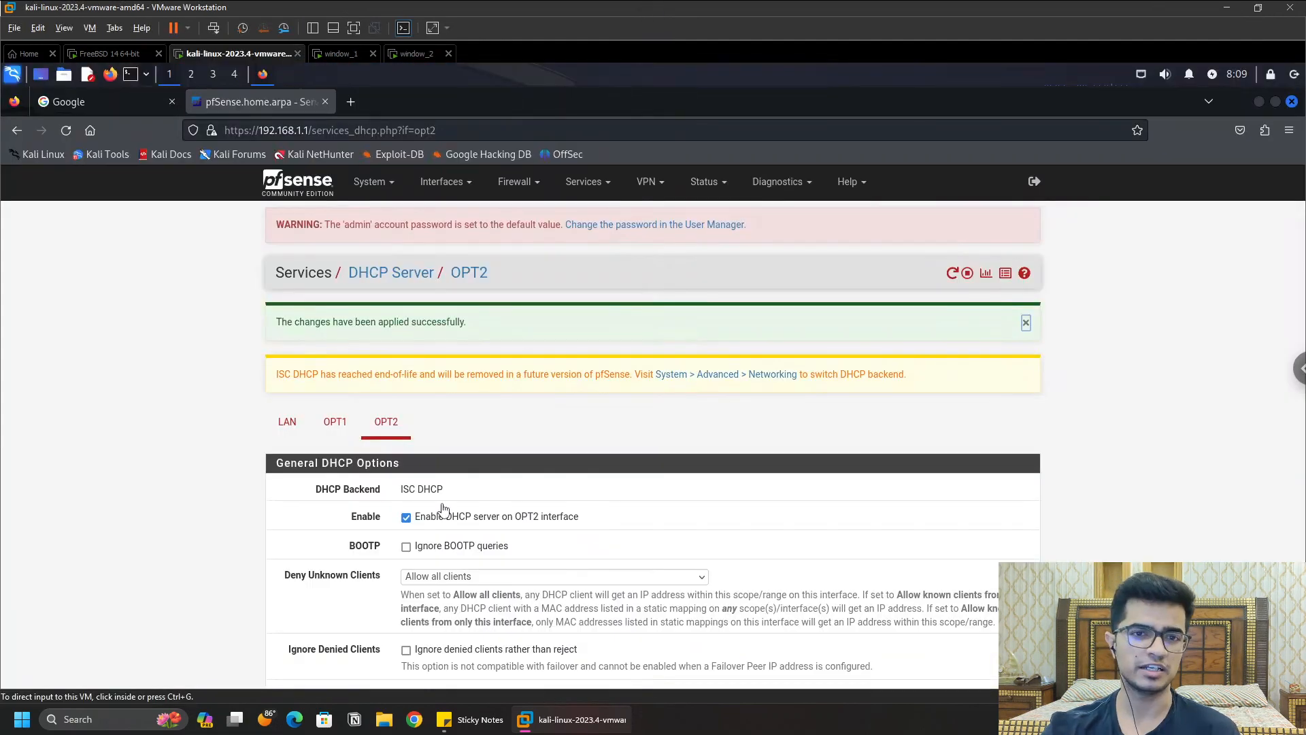
{"action": "left_click", "coordinate": [340, 53]}
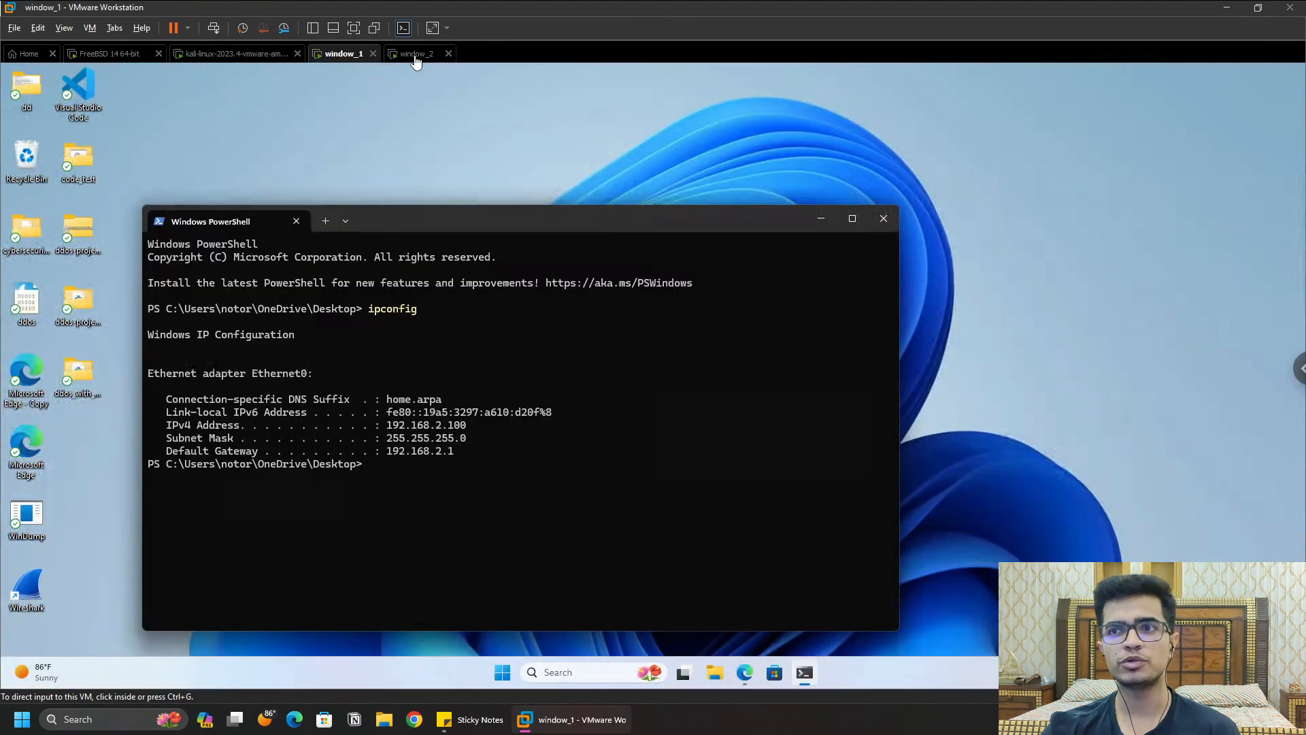
{"action": "left_click", "coordinate": [414, 53]}
{"action": "key", "text": "ctrl+shift+Tab"}
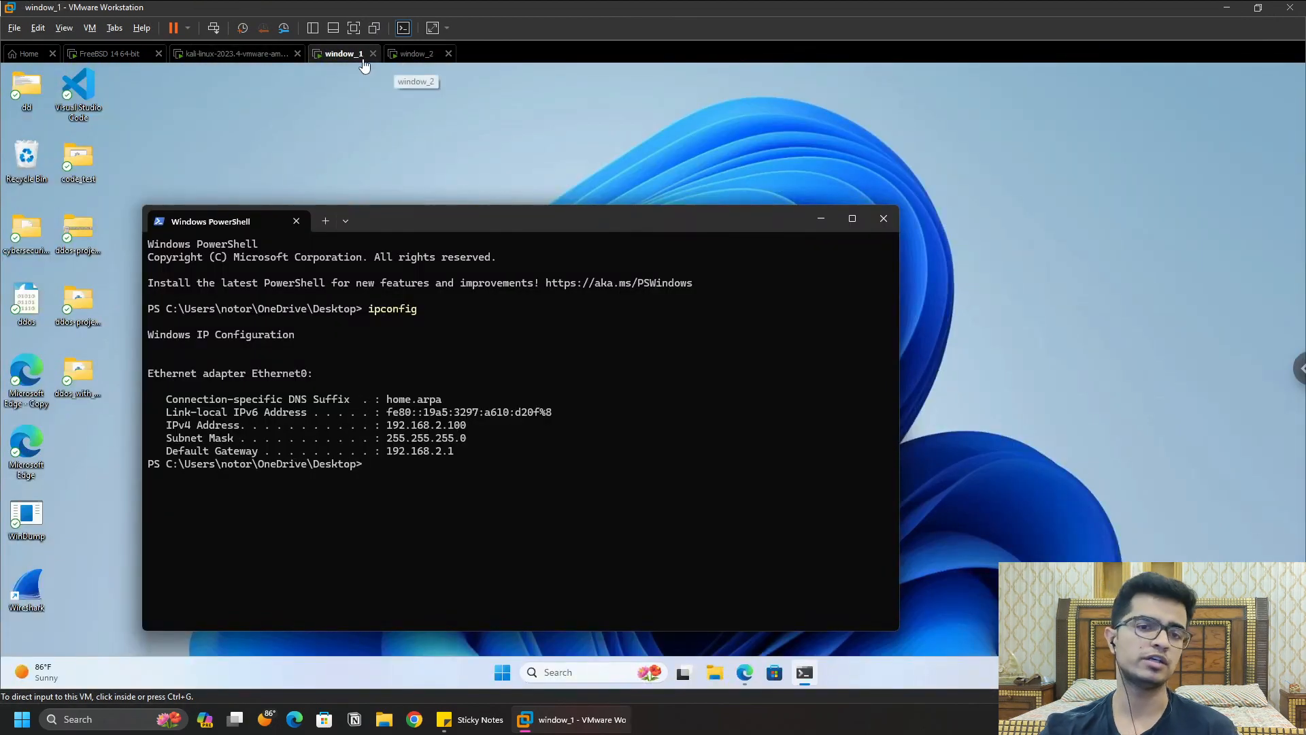